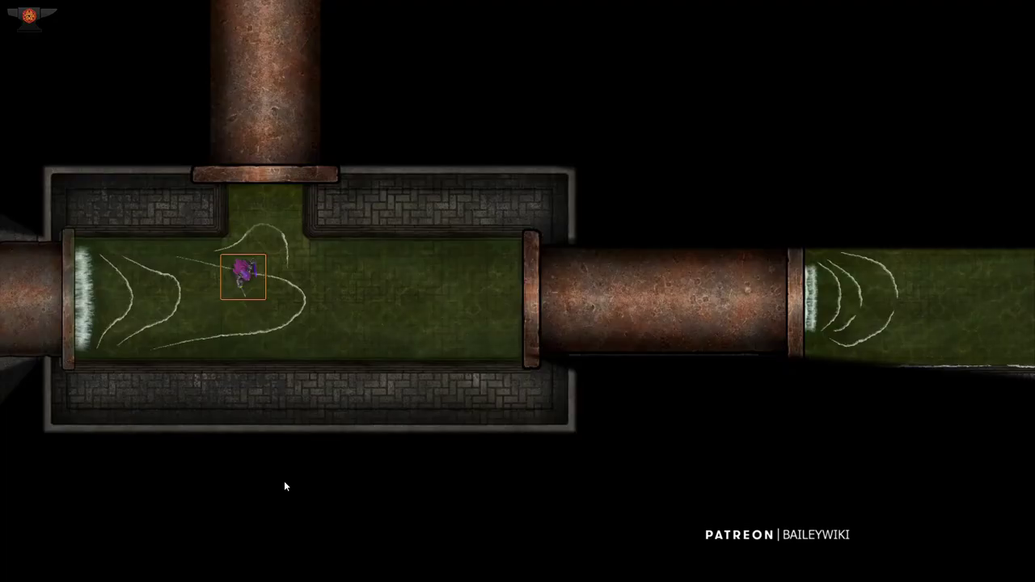
Step: Move the purple token north out of the sewer channel and through the vertical copper pipe into the next chamber
key("Up")
key("Up")
key("Up")
key("Up")
key("Up")
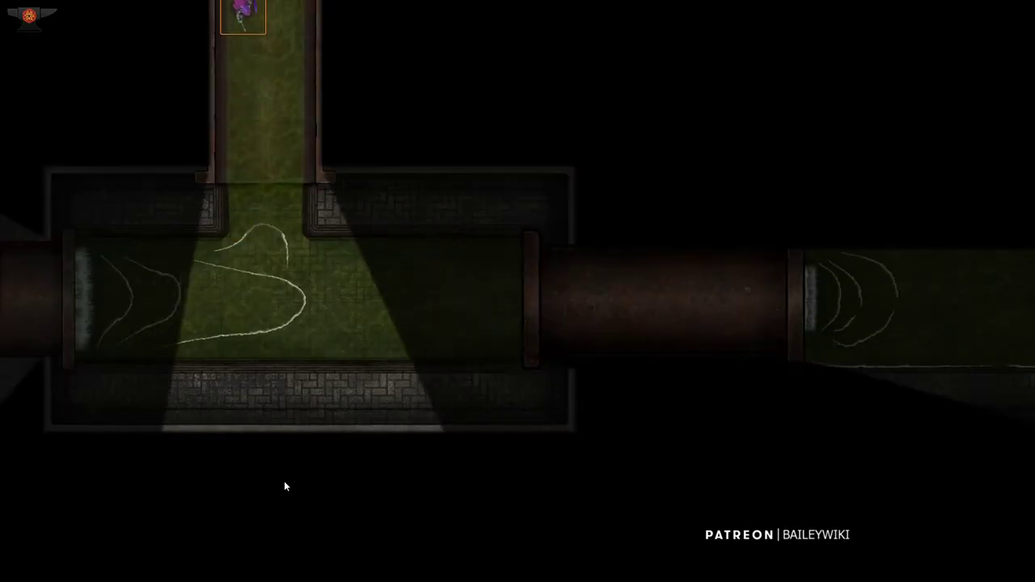
key("Up")
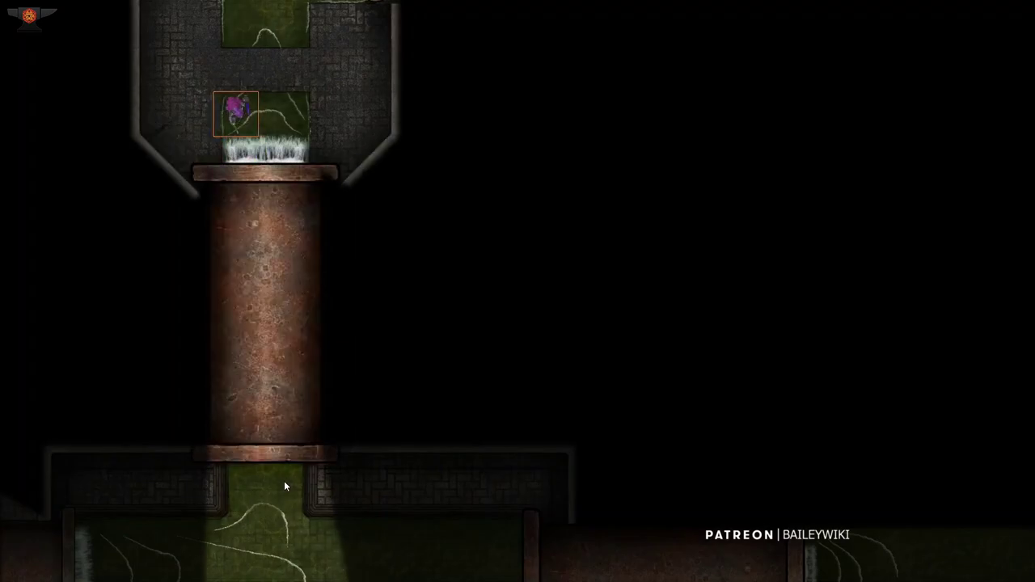
Step: Move the token onto the western stone walkway and north alongside the green water channel
key("Left")
key("Up")
key("Up")
key("Up")
key("Up")
key("Up")
key("Up")
key("Up")
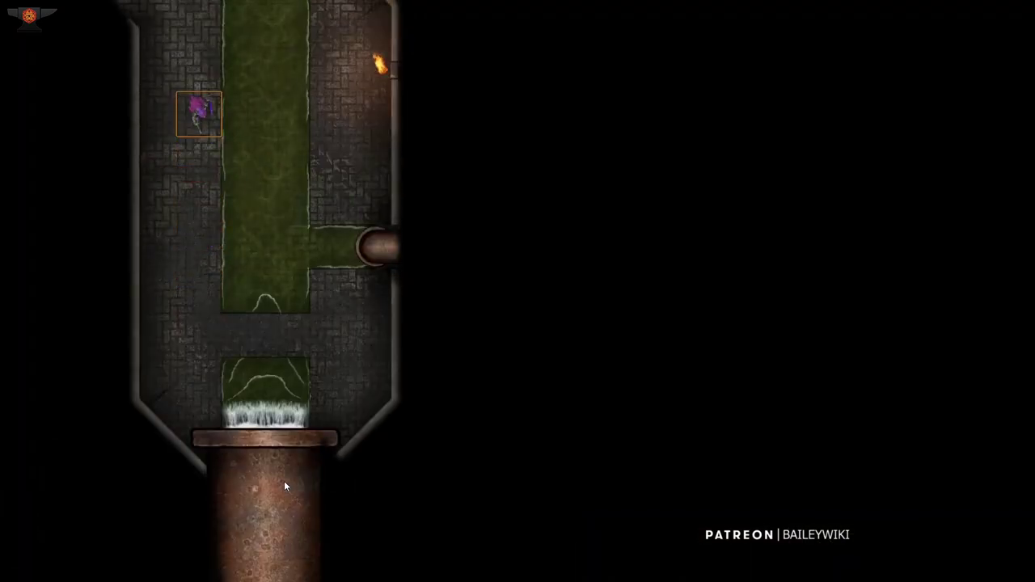
Step: Return the token to the water channel and take it north through the second large pipe to the stone crossing
key("Right")
key("Up")
key("Up")
key("Up")
key("Up")
key("Up")
key("Up")
key("Up")
key("Up")
key("Up")
key("Up")
key("Up")
key("Up")
key("Up")
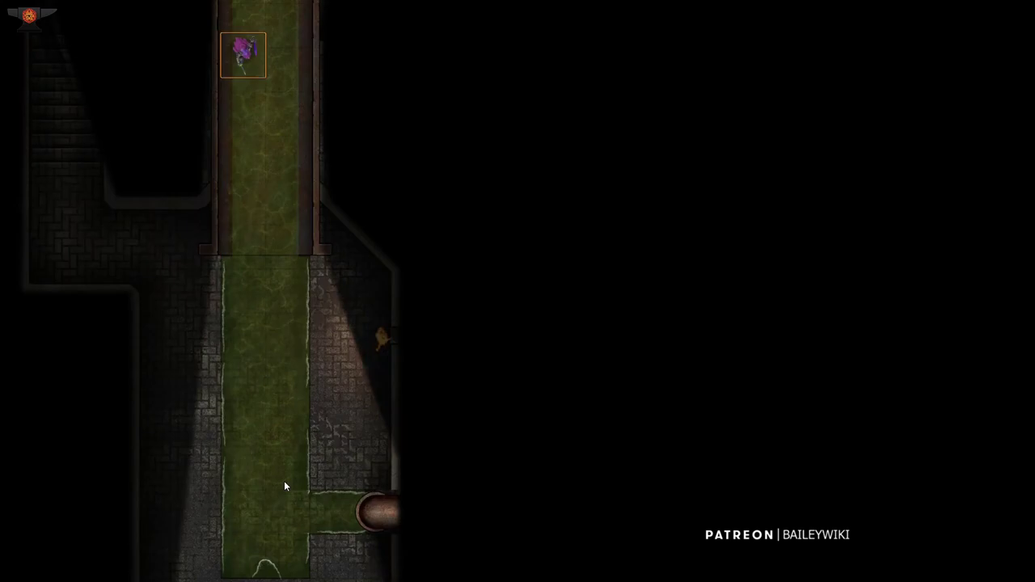
key("Right")
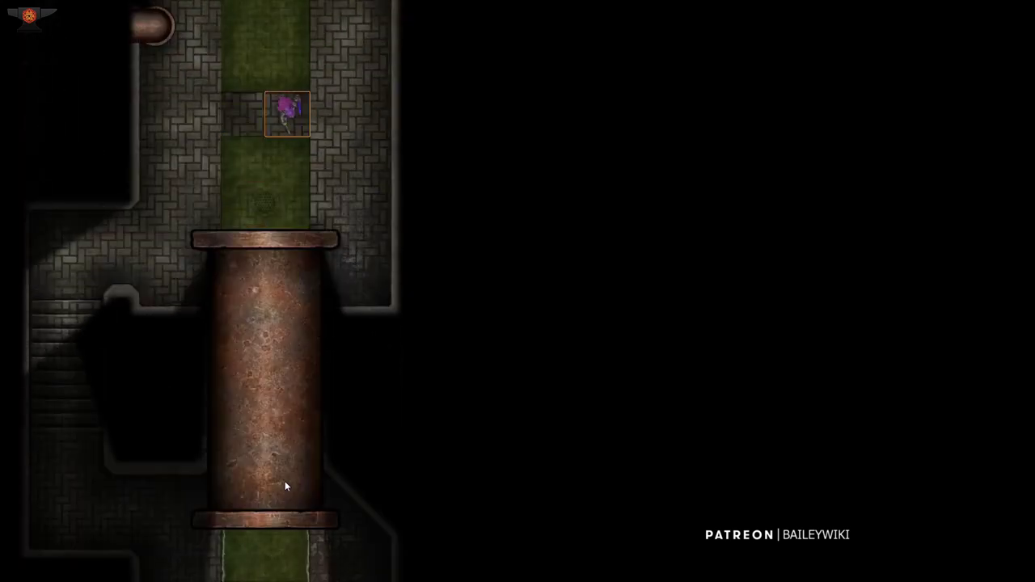
Step: Take the token west into the narrow wall pipe and north along its vertical run
key("Left")
key("Left")
key("Left")
key("Up")
key("Up")
key("Left")
key("Left")
key("Left")
key("Up")
key("Up")
key("Up")
key("Up")
key("Up")
key("Up")
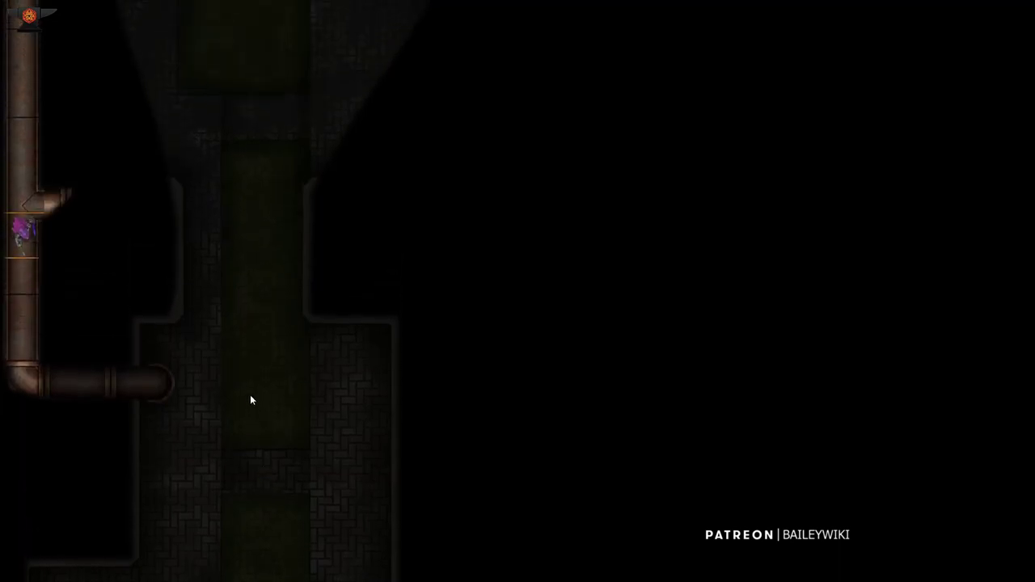
Step: Bring the token back to the side branch and move it east through the pipes to the wide junction above the round tank
key("Down")
key("Down")
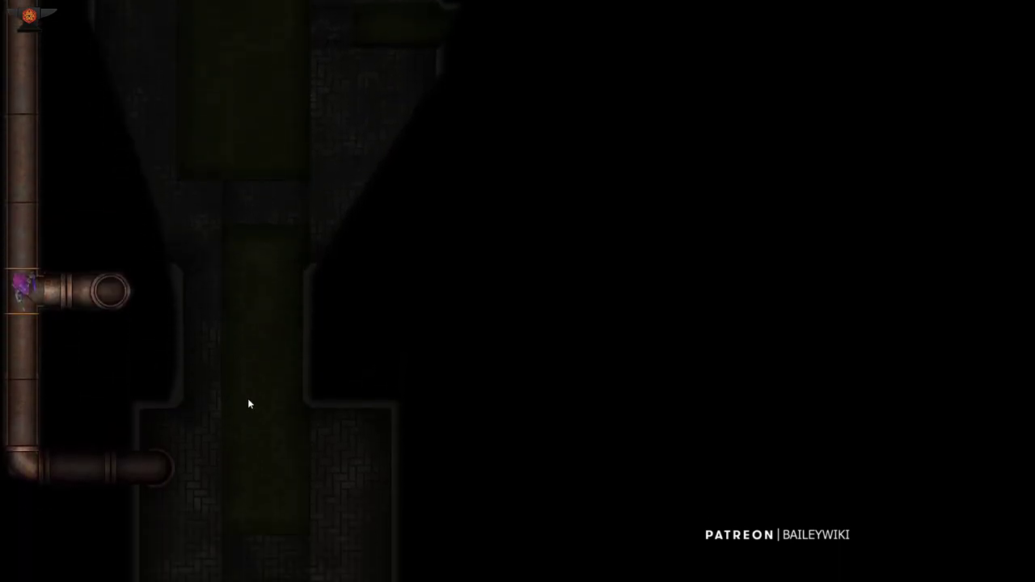
key("Right")
key("Right")
key("Right")
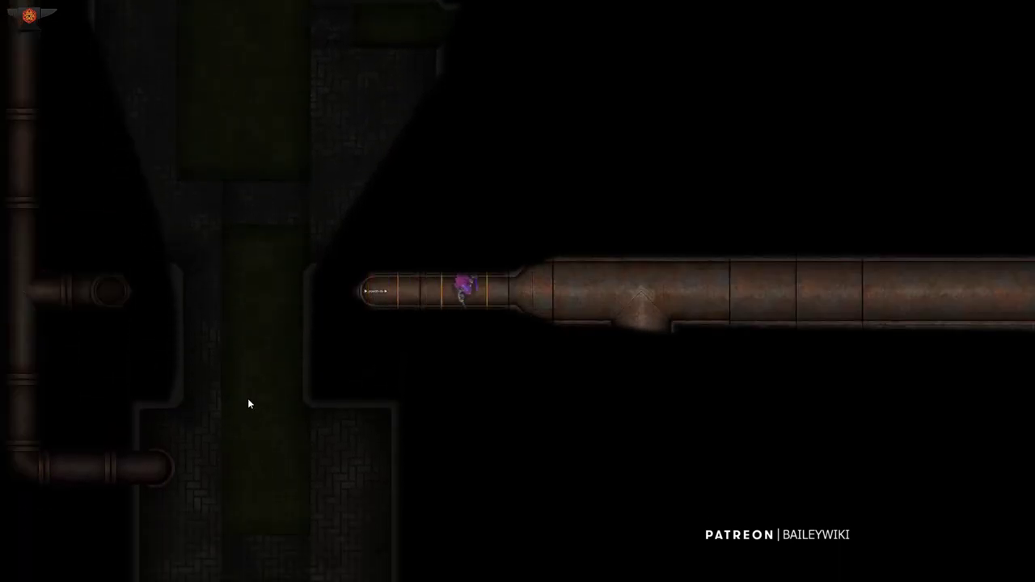
key("Right")
key("Right")
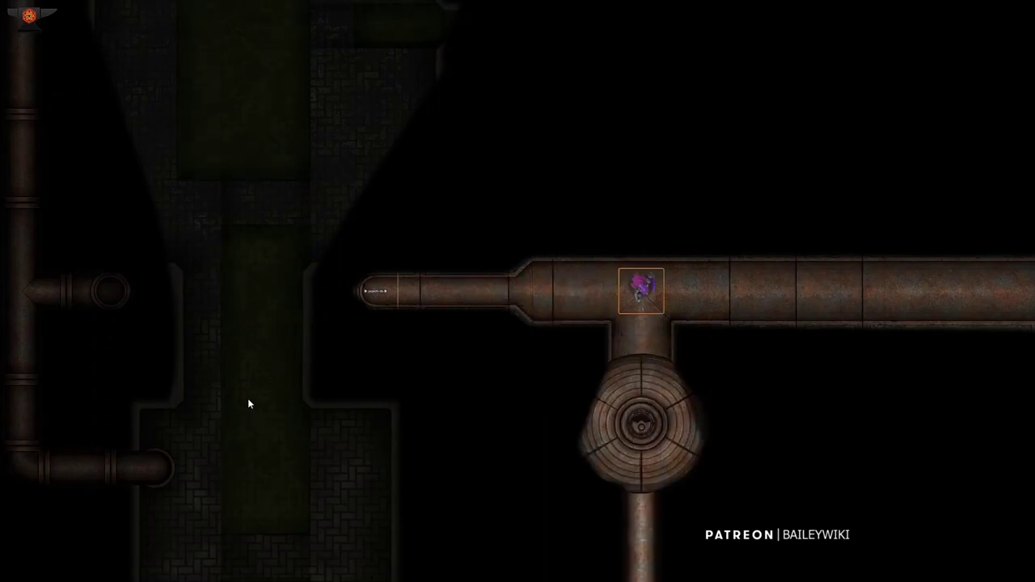
Step: Continue the token south from the wide junction and through the narrow connecting pipes past the T-junction
key("Down")
key("Down")
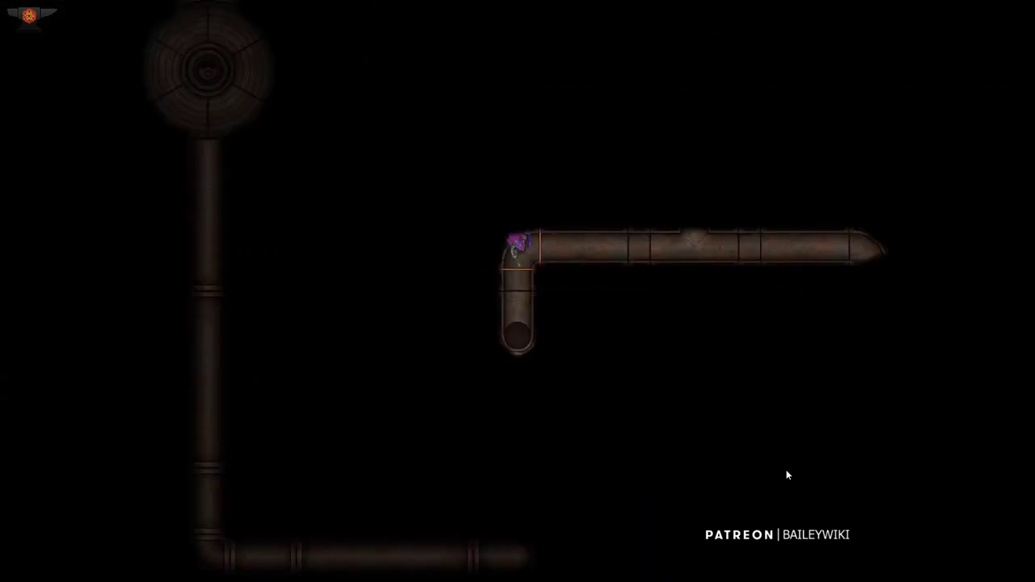
key("Right")
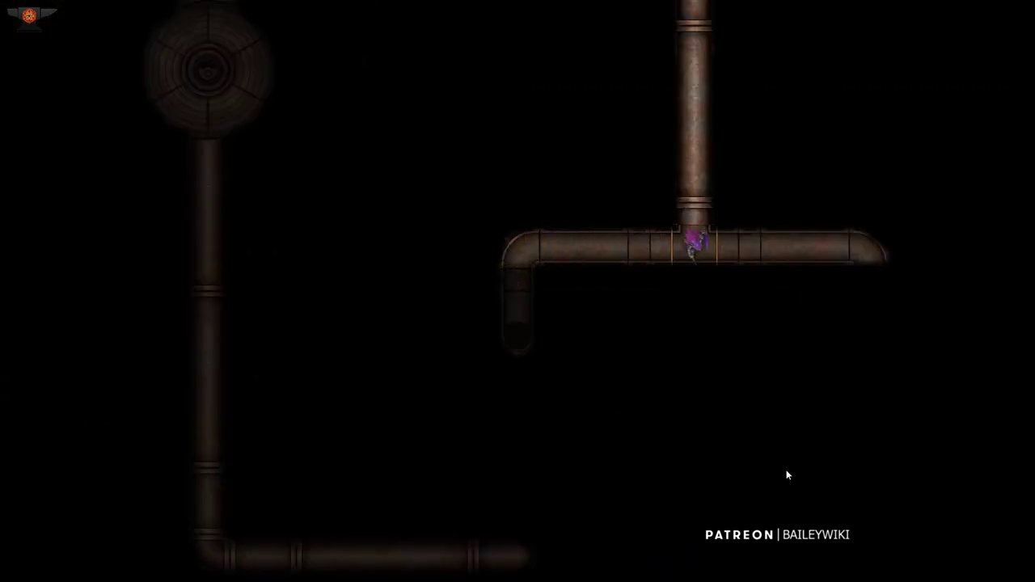
key("Up")
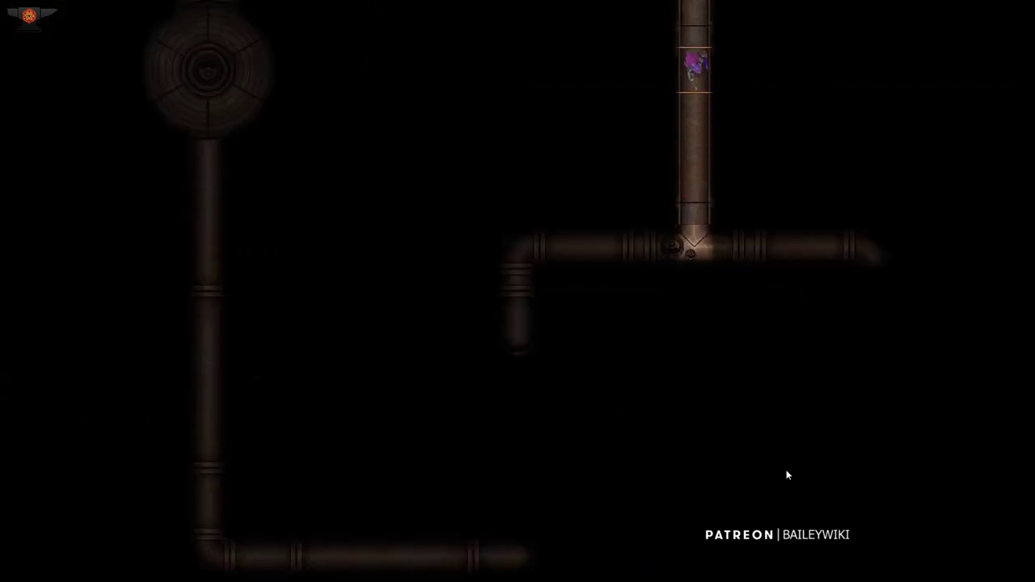
key("Left")
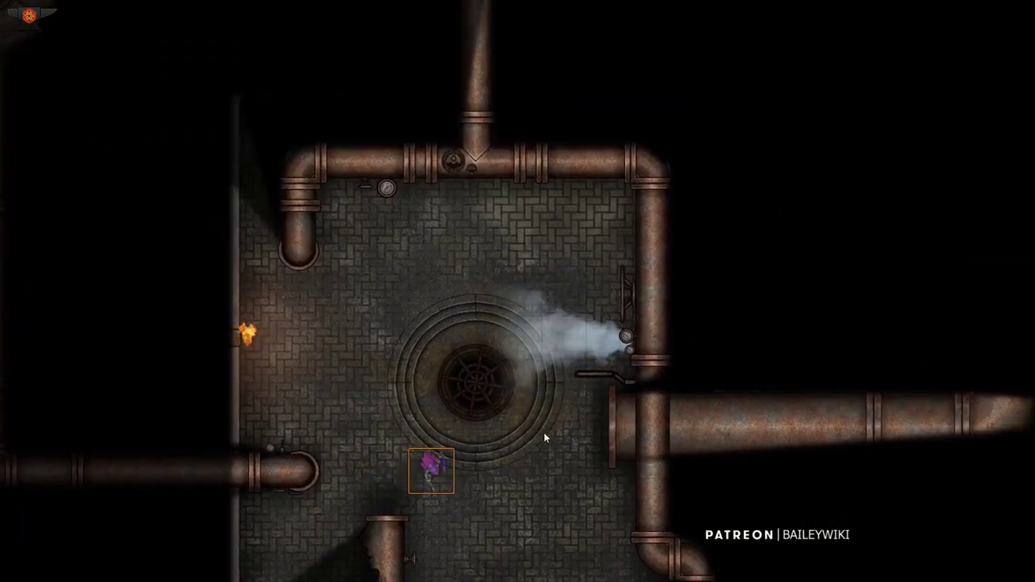
Step: Walk the token south from the round floor grate to the chamber's south wall and open the door there
key("Down")
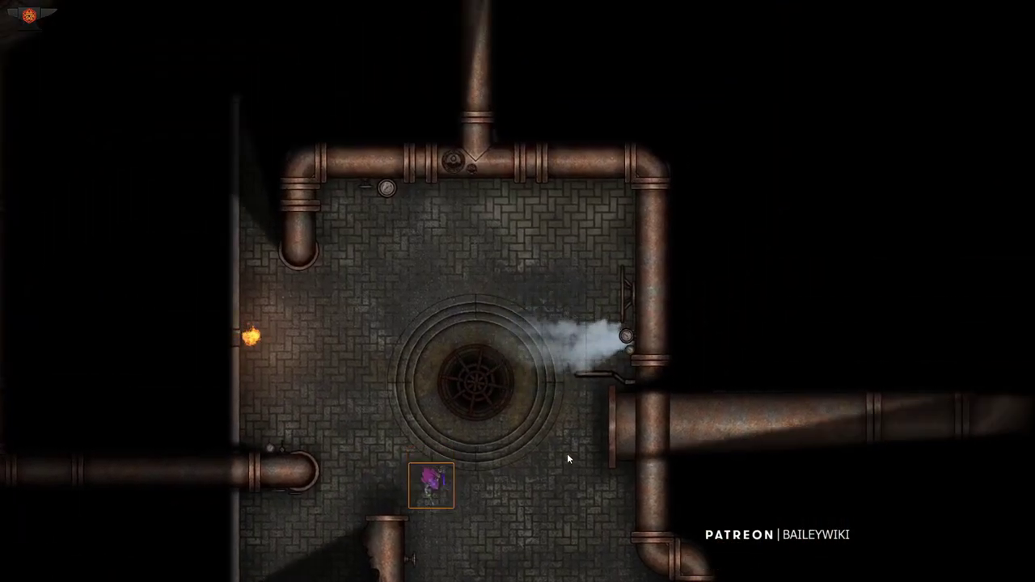
key("Right")
key("Down")
key("Down")
key("Down")
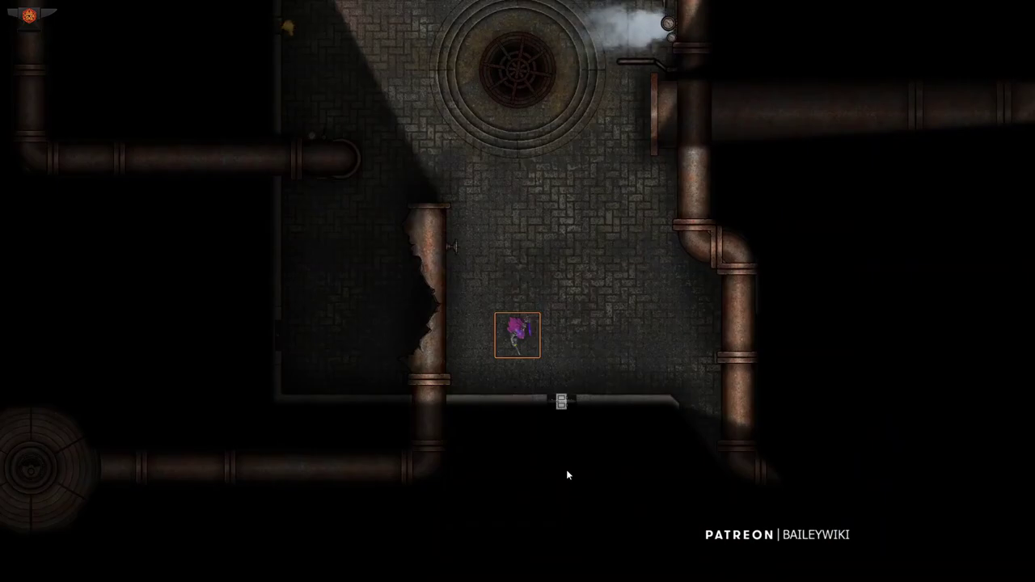
key("Right")
key("Down")
left_click(561, 402)
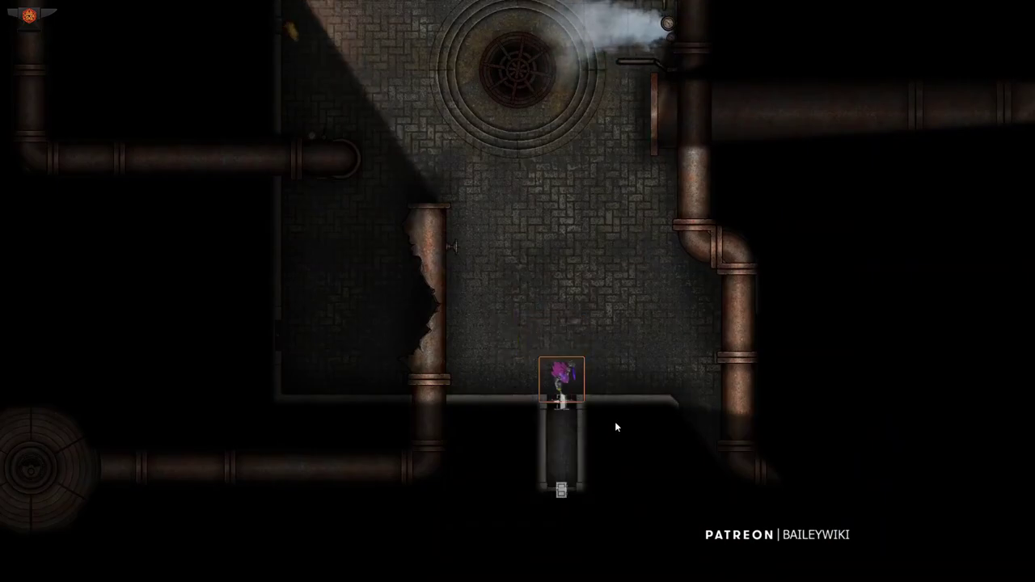
Step: Move the token south through the short corridor and its second door into the large cobbled room
key("Down")
key("Down")
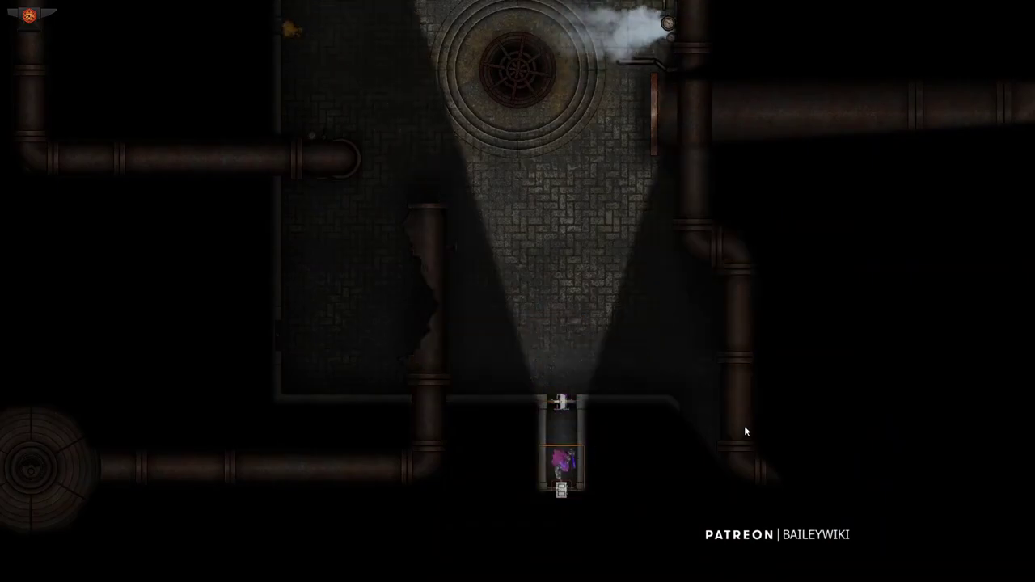
key("Down")
key("Down")
key("Down")
key("Down")
key("Down")
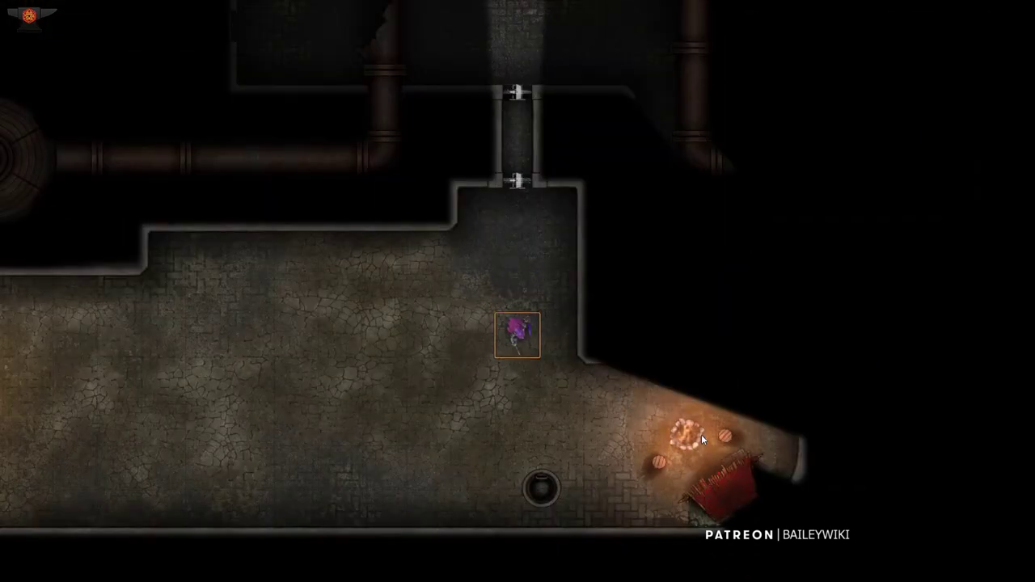
Step: Walk the token west across the cobbled room to the lit camp with crates and barrels
key("Down")
key("Left")
key("Left")
key("Left")
key("Left")
key("Left")
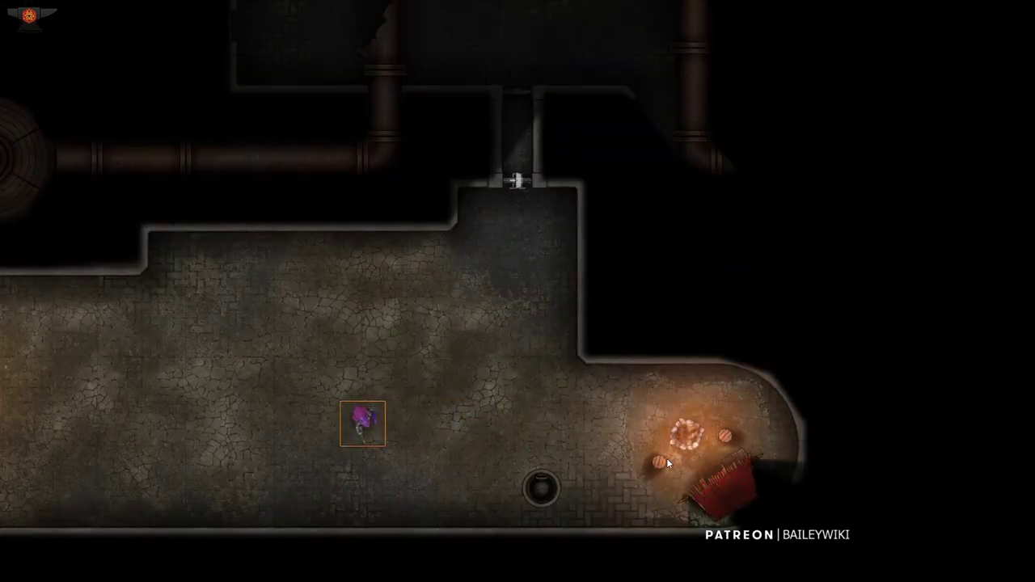
key("Left")
key("Left")
key("Left")
key("Left")
key("Left")
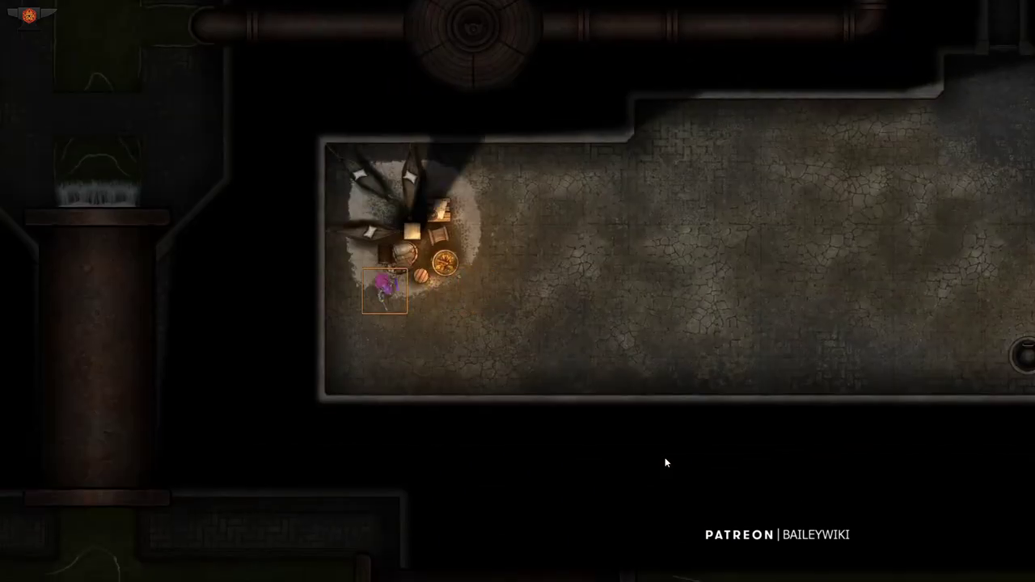
Step: Walk the token back east to the manhole near the campfire and descend through it
key("Right")
key("Right")
key("Right")
key("Right")
key("Right")
key("Right")
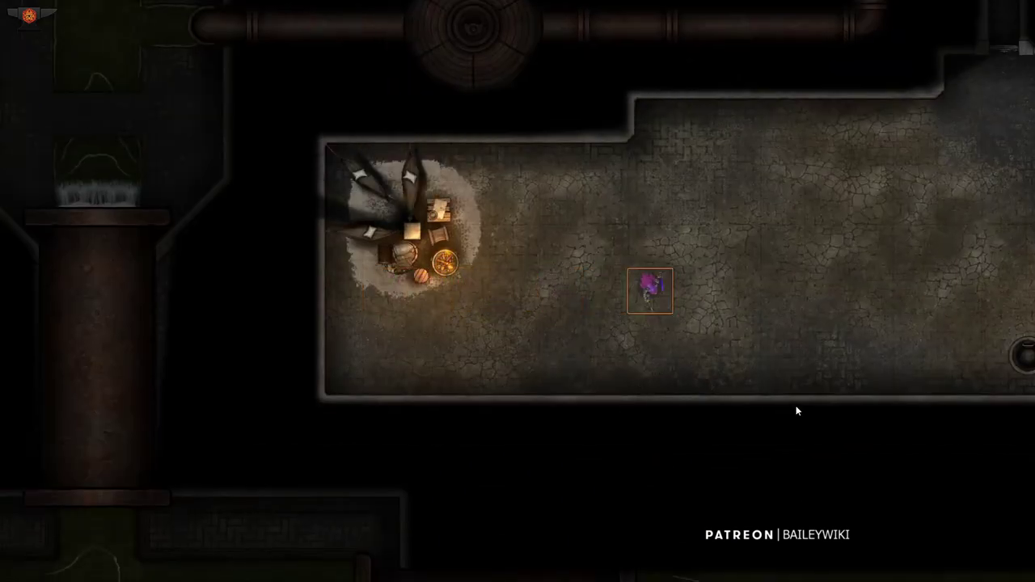
key("Right")
key("Right")
key("Right")
key("Down")
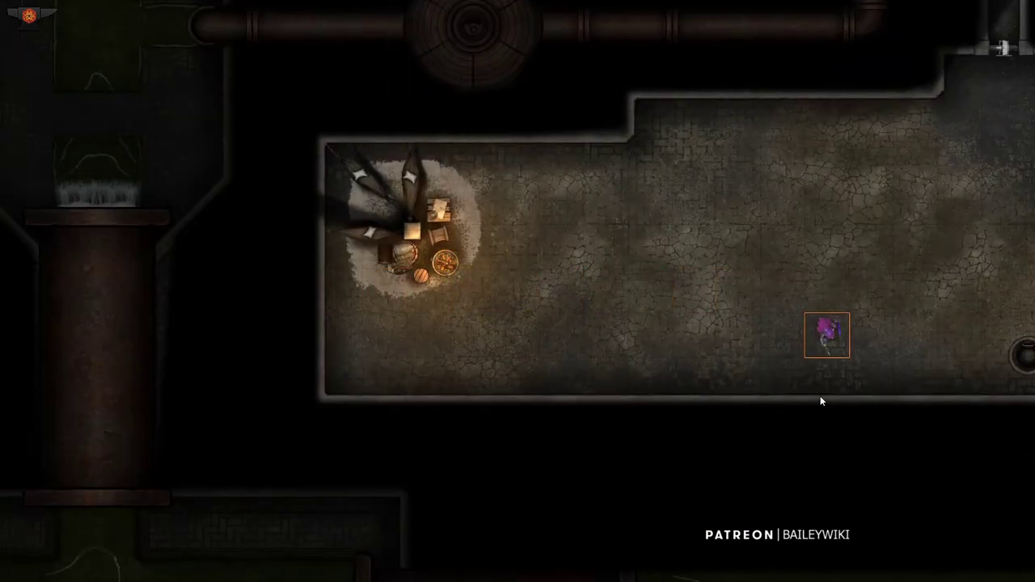
key("Right")
key("Right")
key("Right")
key("Right")
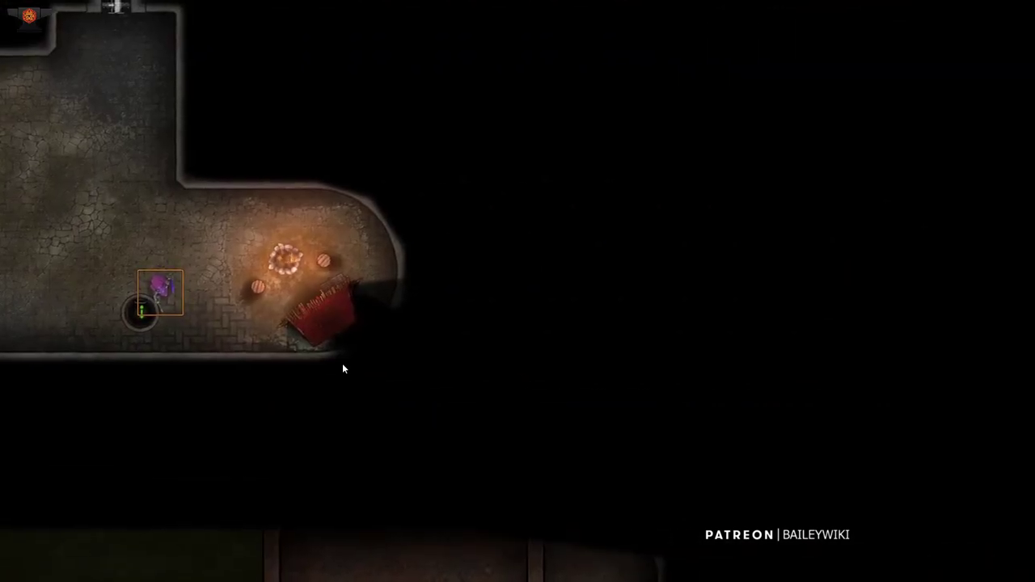
left_click(141, 317)
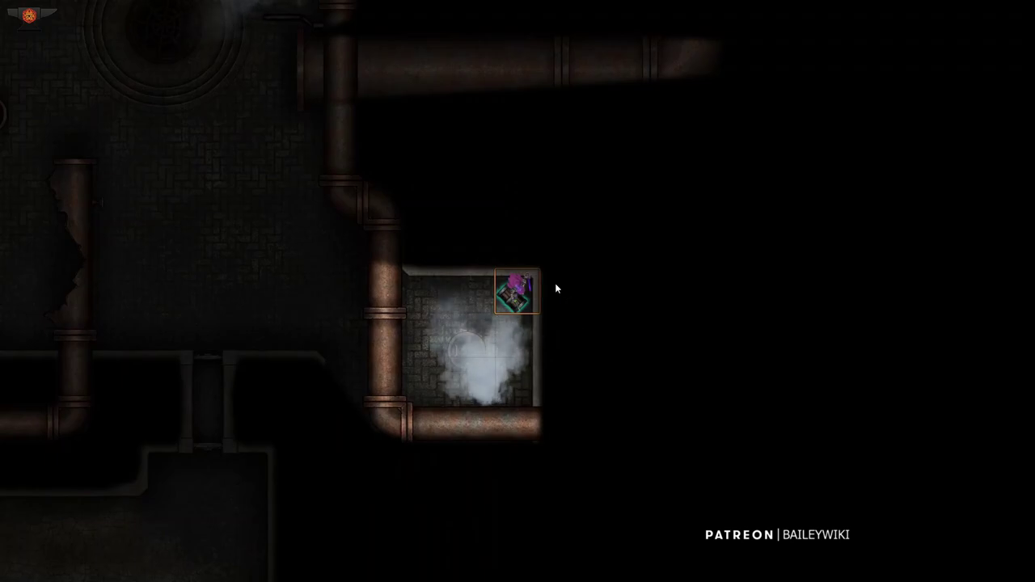
Step: Move the token off the chest to the steam-filled room's manhole and travel back to the cobbled room
key("Left")
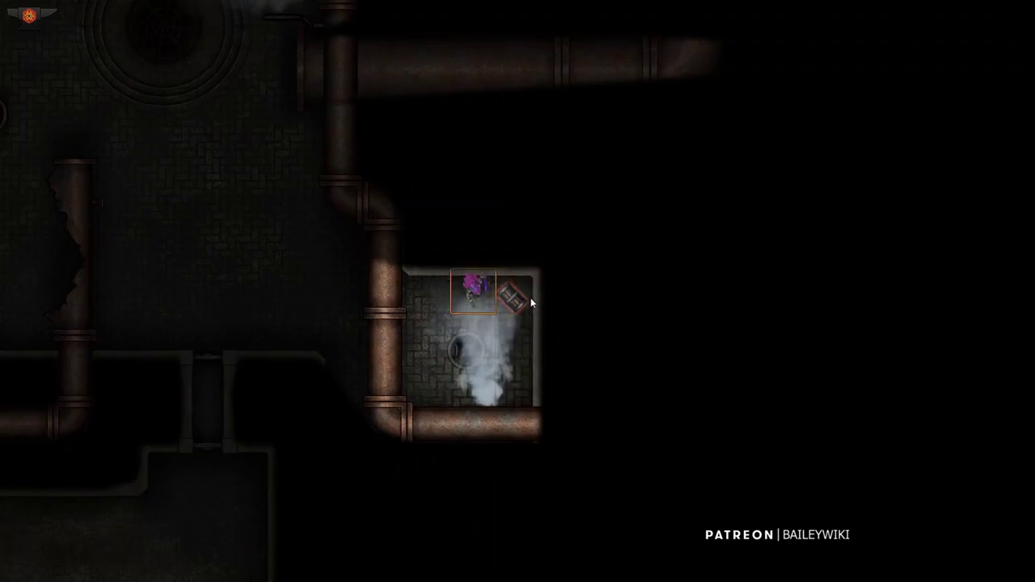
scroll(538, 318, "up", 4)
key("Down")
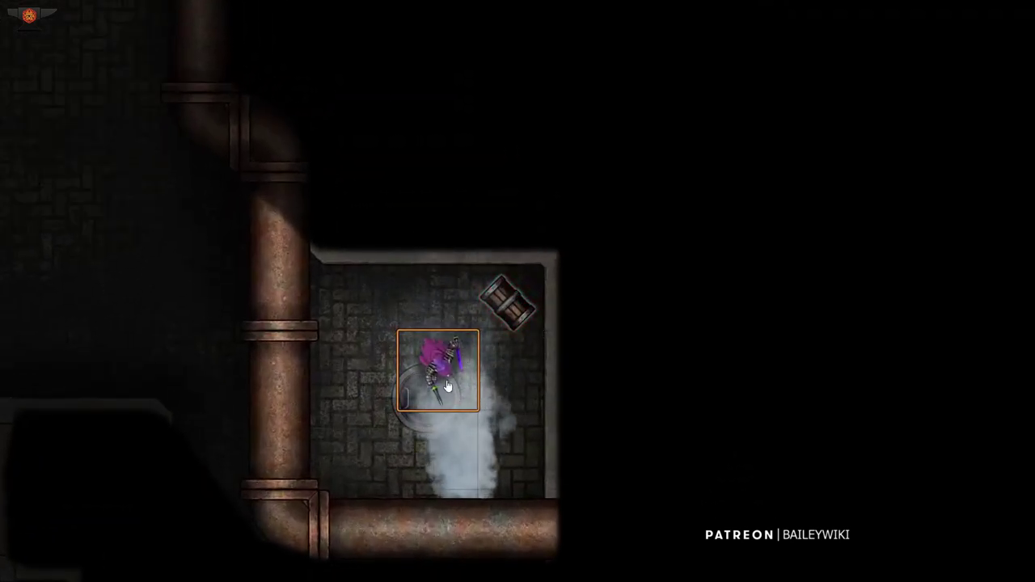
key("Right")
left_click(433, 406)
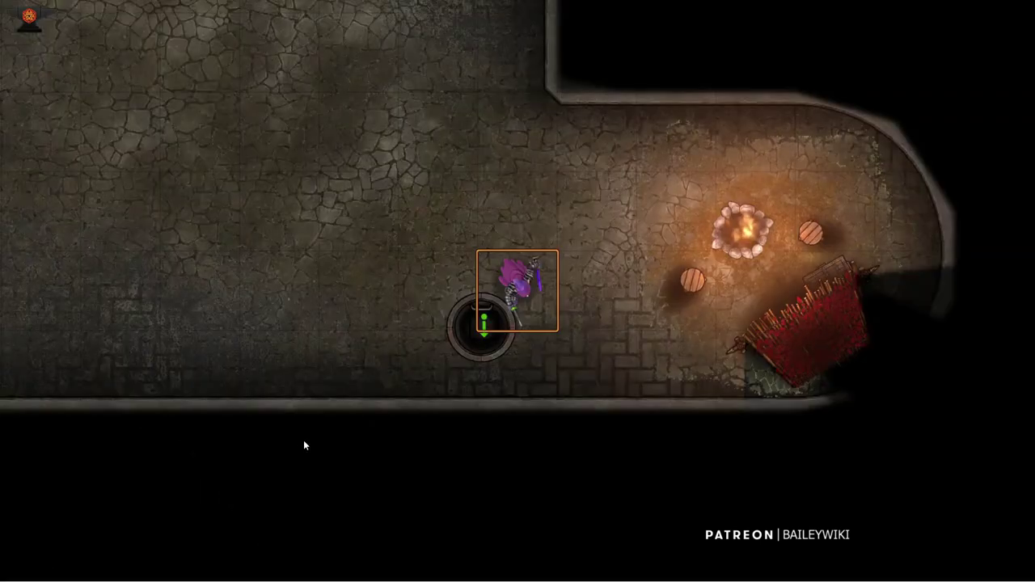
Step: Take the token north from the manhole through both open corridor doors and back into the chamber with the broken pipe
key("Up")
key("Up")
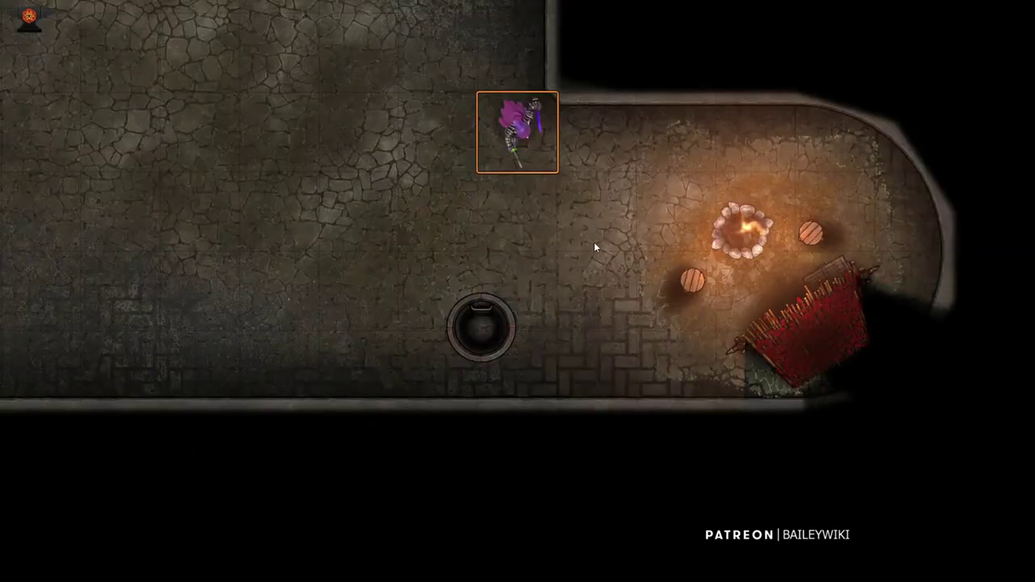
key("Up")
key("Left")
key("Left")
key("Up")
key("Up")
key("Right")
key("Up")
key("Up")
key("Up")
key("Up")
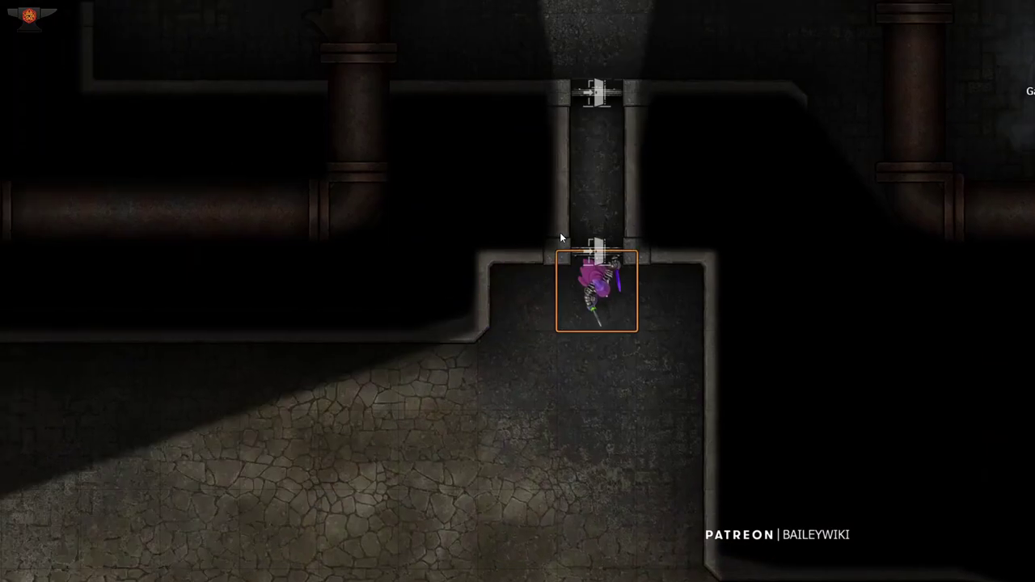
key("Up")
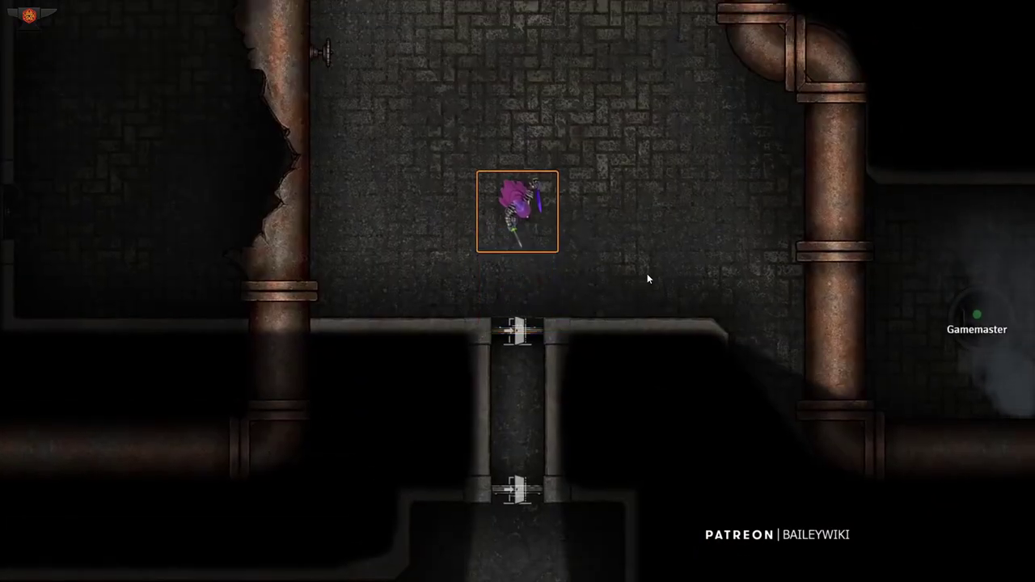
Step: Move the token southeast into the narrow recess beside the vertical copper pipe
key("Right")
key("Right")
key("Right")
key("Down")
key("Down")
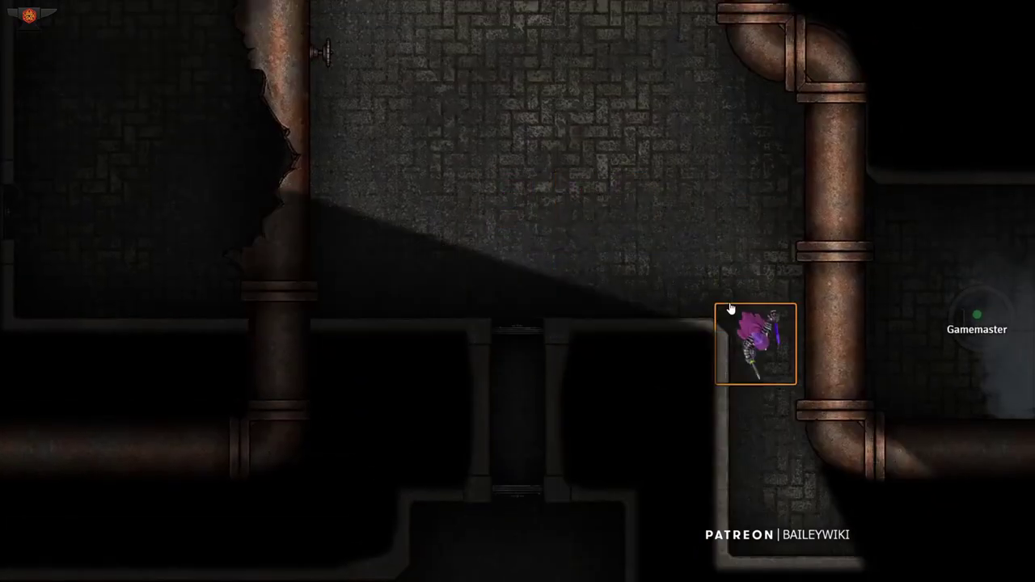
Step: Move the token into the eastern pipes and north along the long vertical pipe to its bend
key("Right")
key("Up")
key("Up")
key("Up")
key("Up")
key("Up")
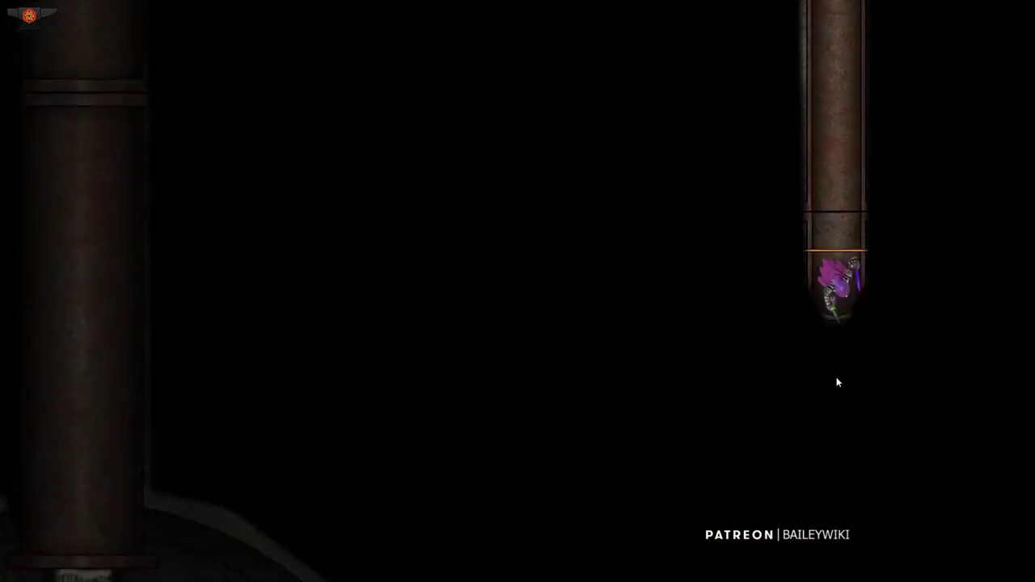
key("Up")
key("Up")
key("Up")
key("Up")
key("Up")
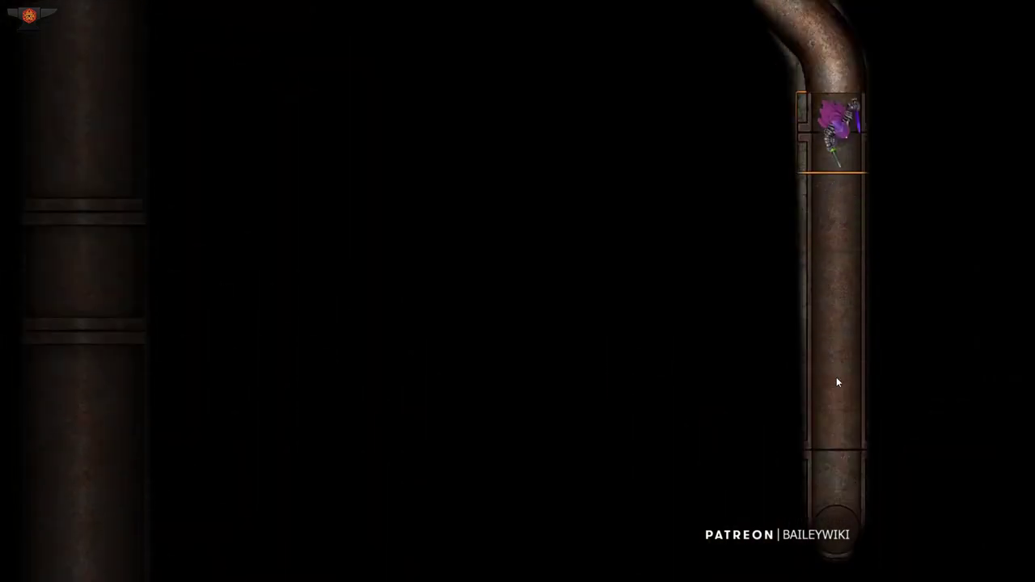
Step: Guide the token around the pipe fork, south down the western branch, and east into the torch-lit room with three chests
key("Up")
key("Up+Left")
key("Down+Left")
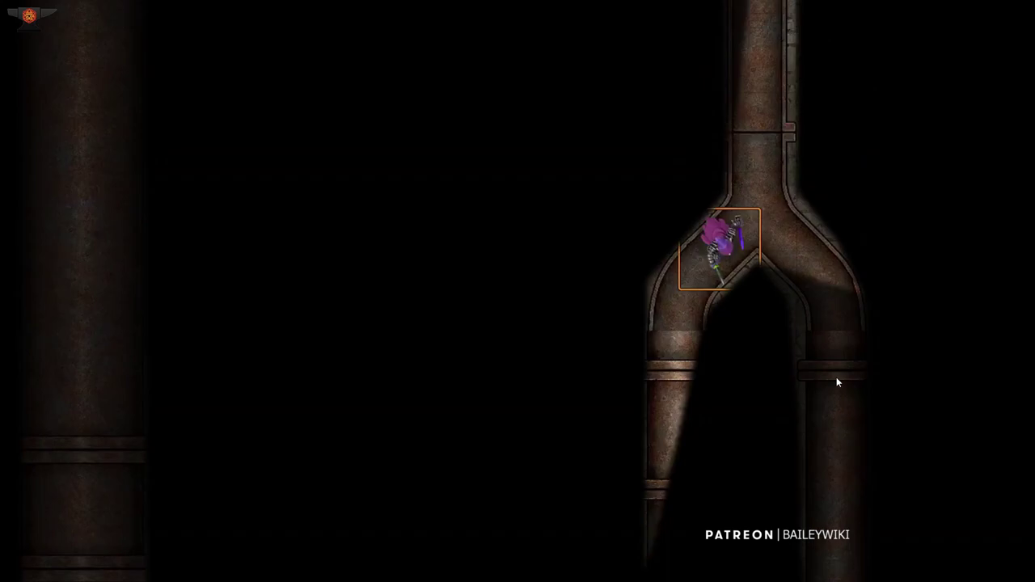
key("Down")
key("Down")
key("Down")
key("Down")
key("Down")
key("Down")
key("Down")
key("Right")
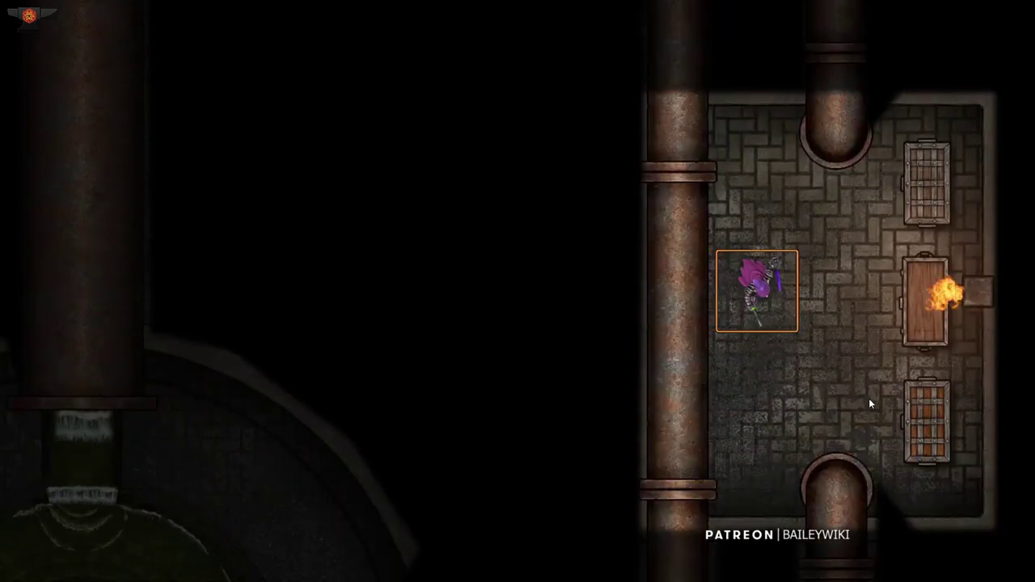
Step: Take the token across the chest room, back west into the broken pipe, and south to the pipe's lower bend
key("Right")
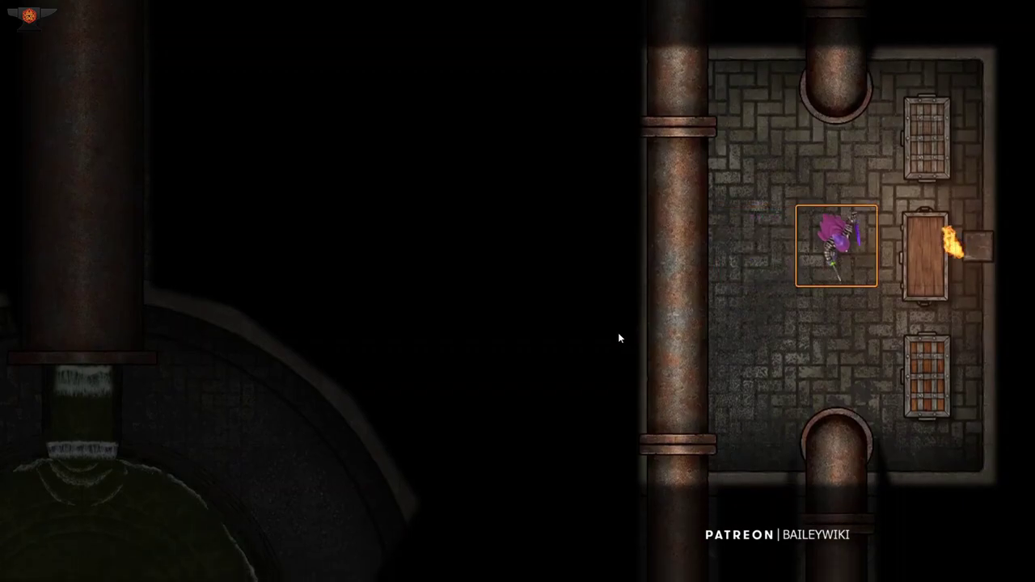
key("Left")
key("Left")
key("Down")
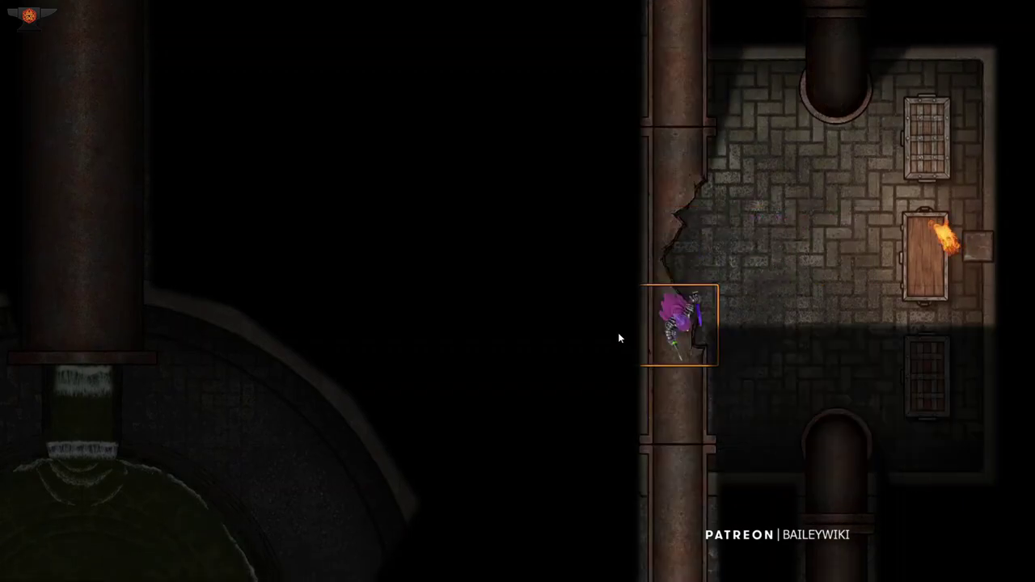
key("Down")
key("Down")
key("Down")
key("Down")
key("Down")
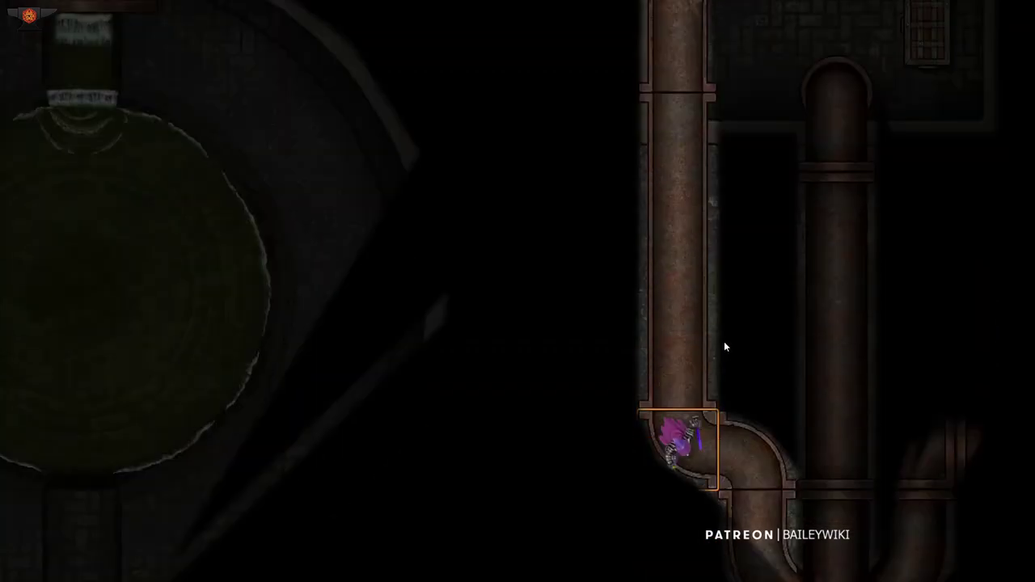
Step: Guide the token through the pipe fork and up its eastern branch to the bend above the far eastern pipe
key("Right")
key("Down")
key("Down")
key("Right")
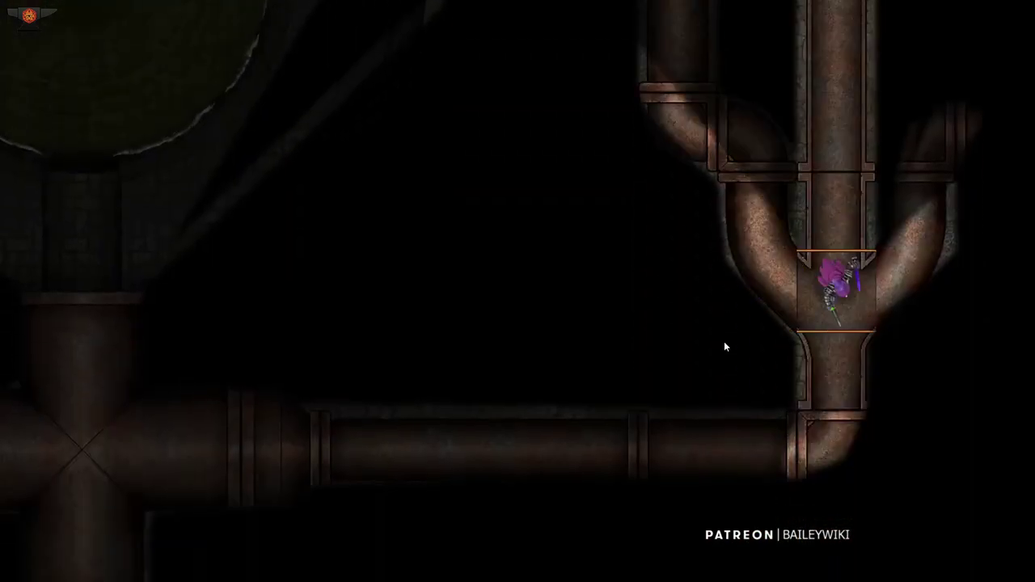
key("Right")
key("Up")
key("Up")
key("Right")
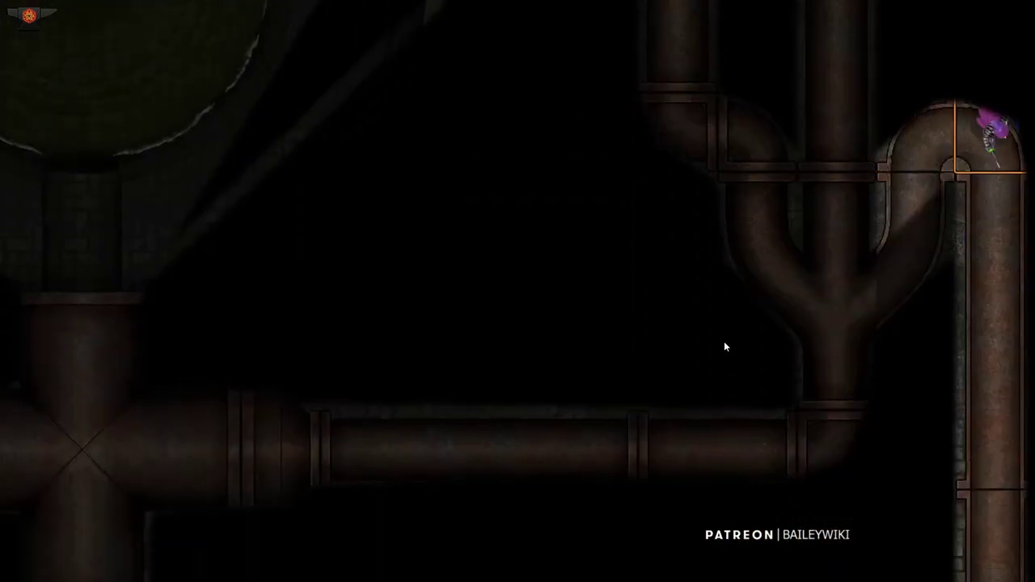
Step: Move the token south down the long far eastern pipe and west into the side pipe
key("Down")
key("Down")
key("Down")
key("Down")
key("Down")
key("Down")
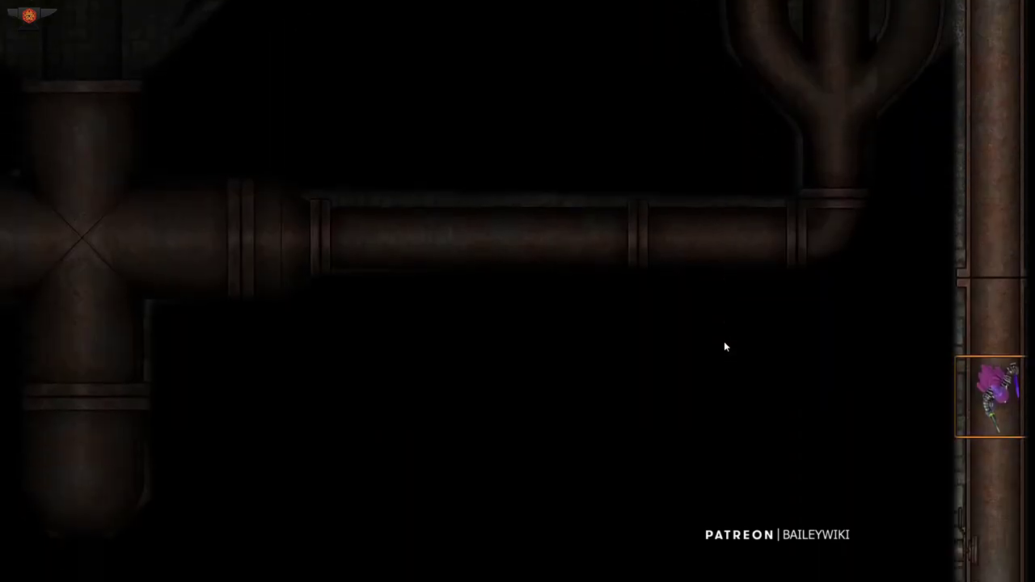
key("Down")
key("Down")
key("Down")
key("Left")
key("Left")
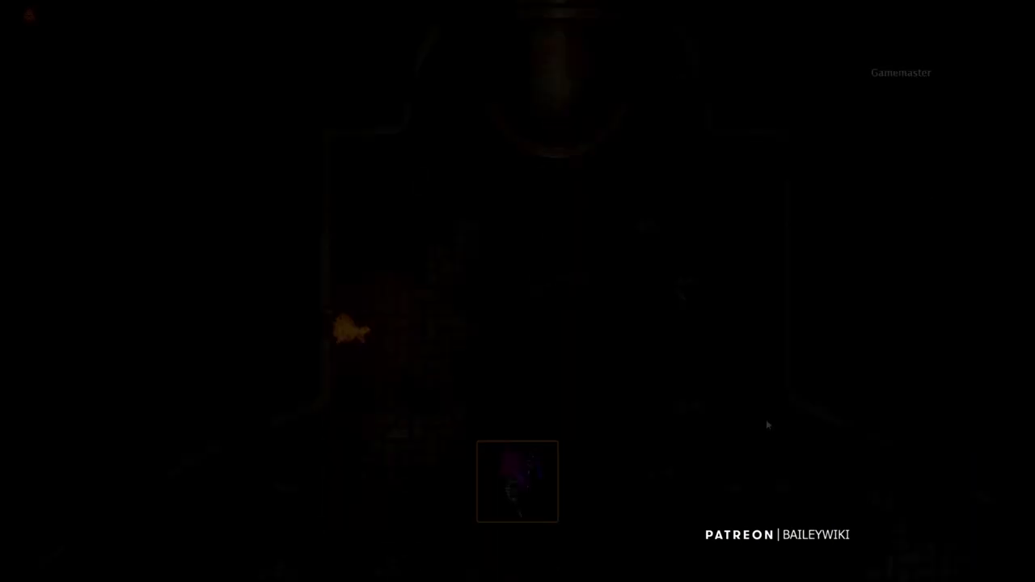
Step: Move the token south from the torch-lit pipe outlet into the large round pool of green water
key("Down")
key("Down")
key("Down")
key("Down")
key("Down")
key("Down")
key("Down")
key("Down")
key("Down")
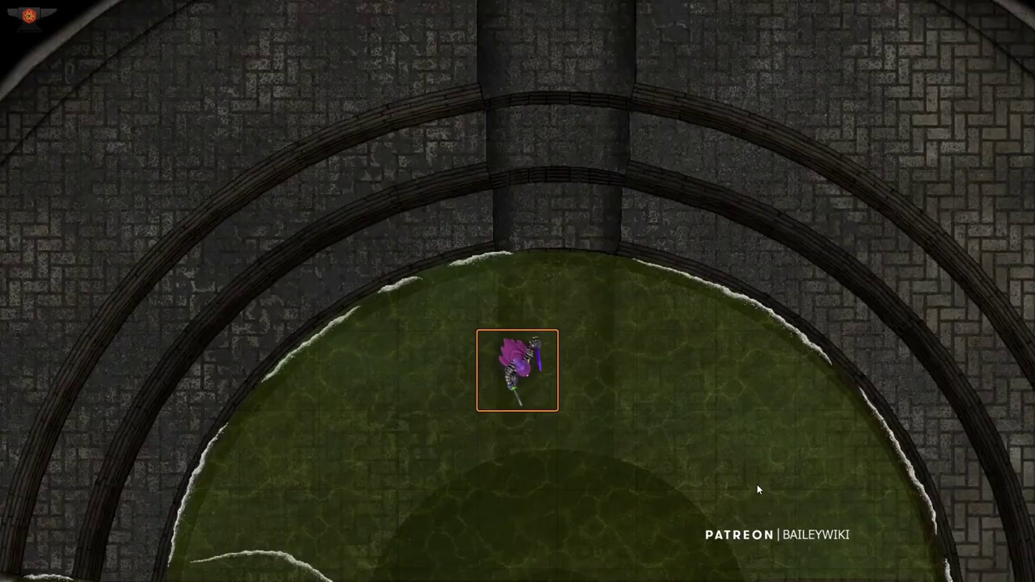
scroll(710, 364, "down", 1)
scroll(700, 365, "down", 5)
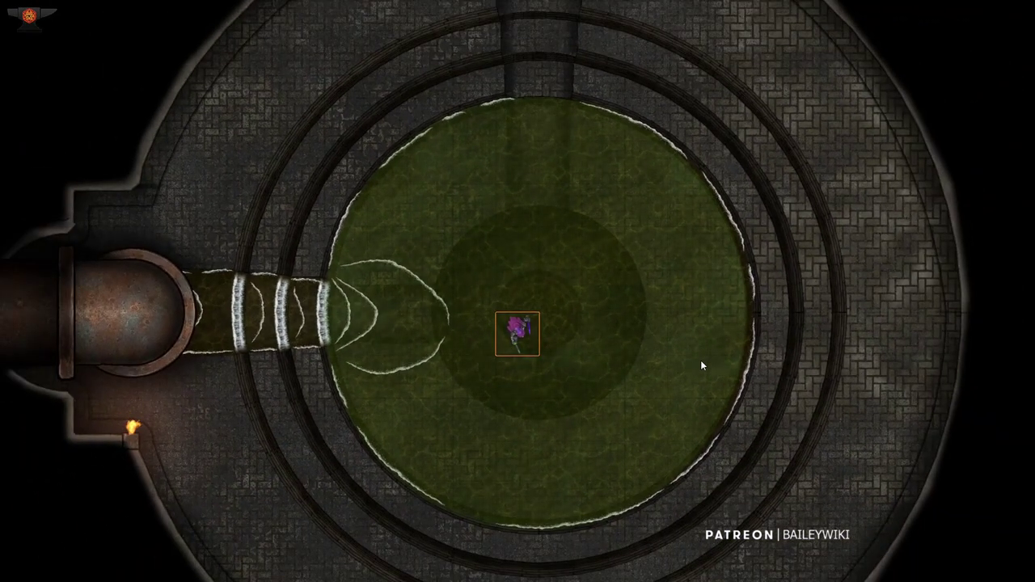
Step: Move the token west across the round pool and up the stepped water channel to the large pipe's mouth
key("Left")
key("Left")
key("Left")
key("Left")
key("Left")
key("Left")
key("Left")
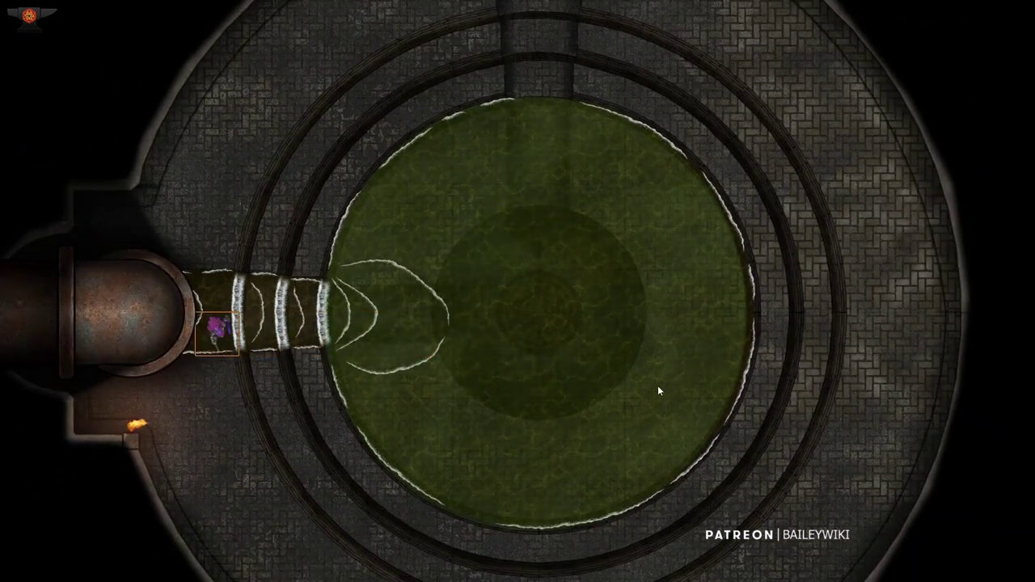
Step: Take the token west through the large water-filled pipe and into the canal beyond it
key("Left")
key("Left")
key("Left")
key("Left")
key("Left")
key("Left")
key("Left")
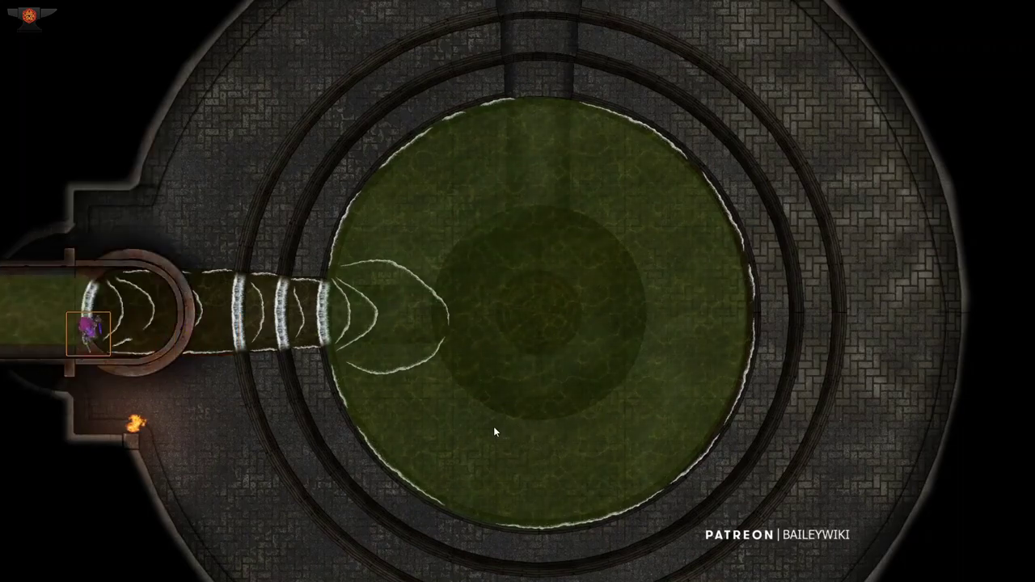
key("Left")
key("Left")
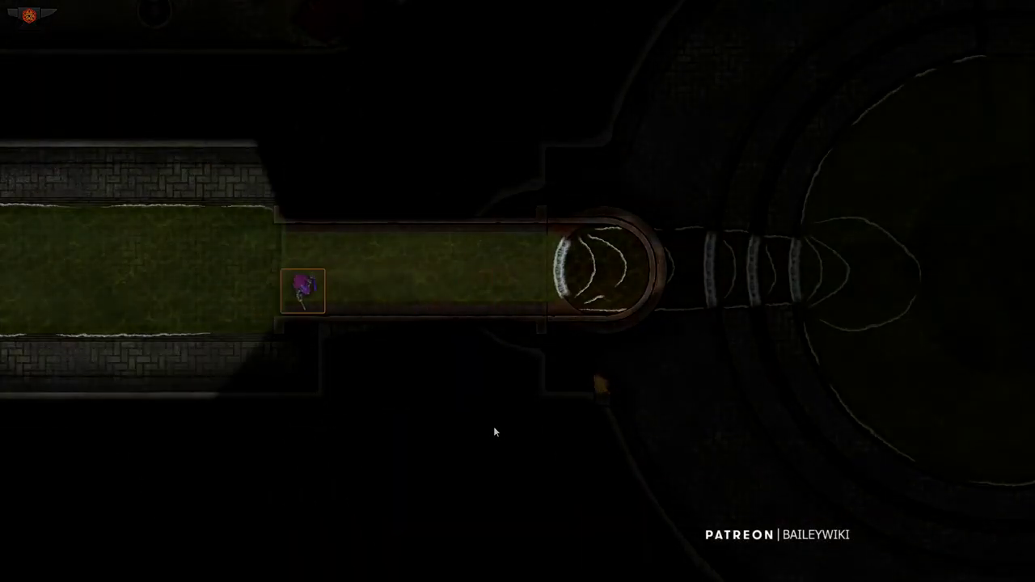
key("Left")
key("Down")
key("Left")
key("Left")
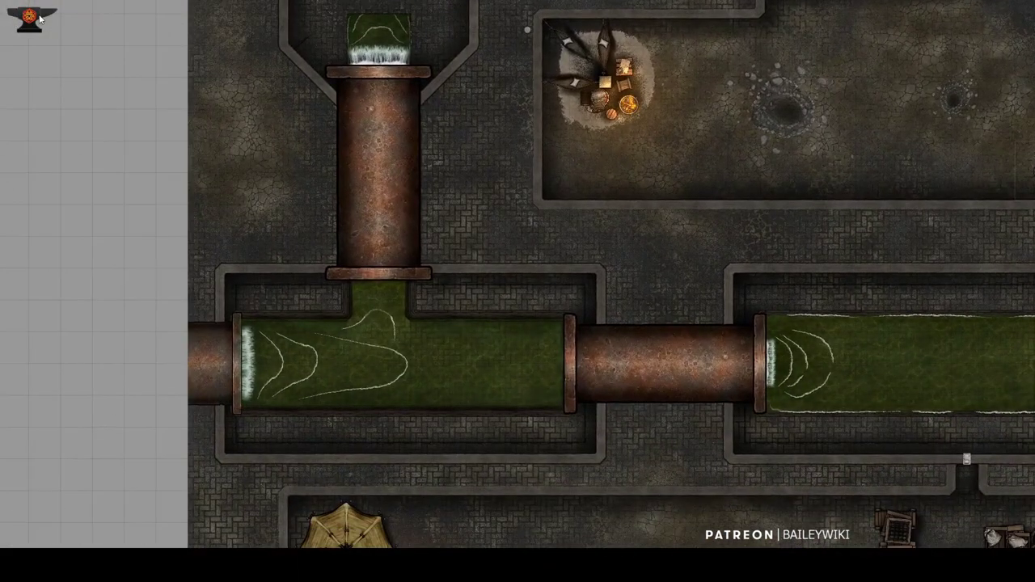
Step: Show the game interface and inspect the drawing placed over the western green canal
left_click(37, 19)
left_click(22, 129)
double_click(369, 364)
left_click(579, 209)
scroll(583, 341, "down", 3)
left_click(630, 187)
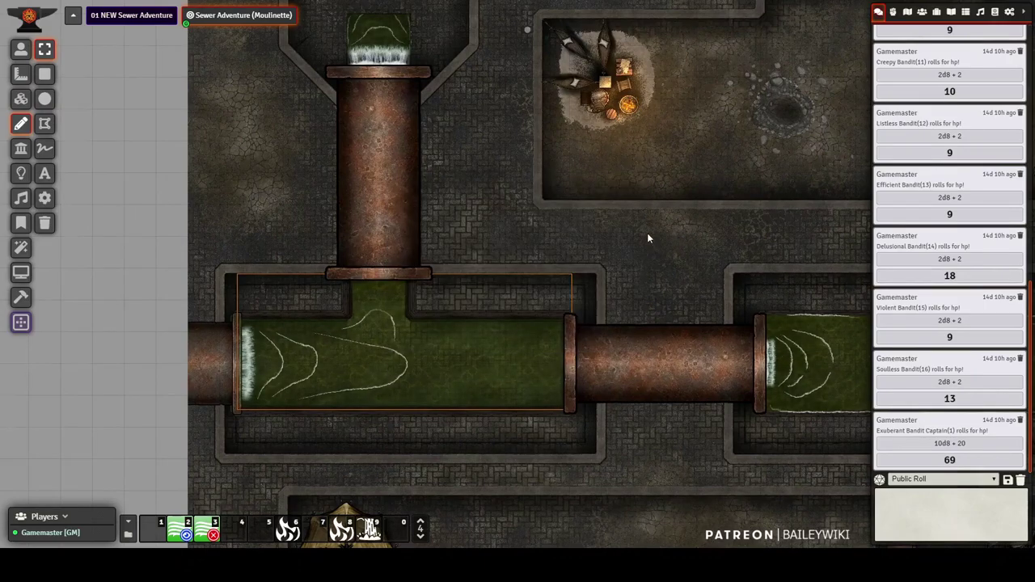
left_click_drag(675, 232, 165, 434)
left_click(25, 51)
mouse_move(575, 250)
left_mouse_down()
mouse_move(579, 235)
mouse_move(571, 264)
left_mouse_up()
scroll(302, 333, "up", 9)
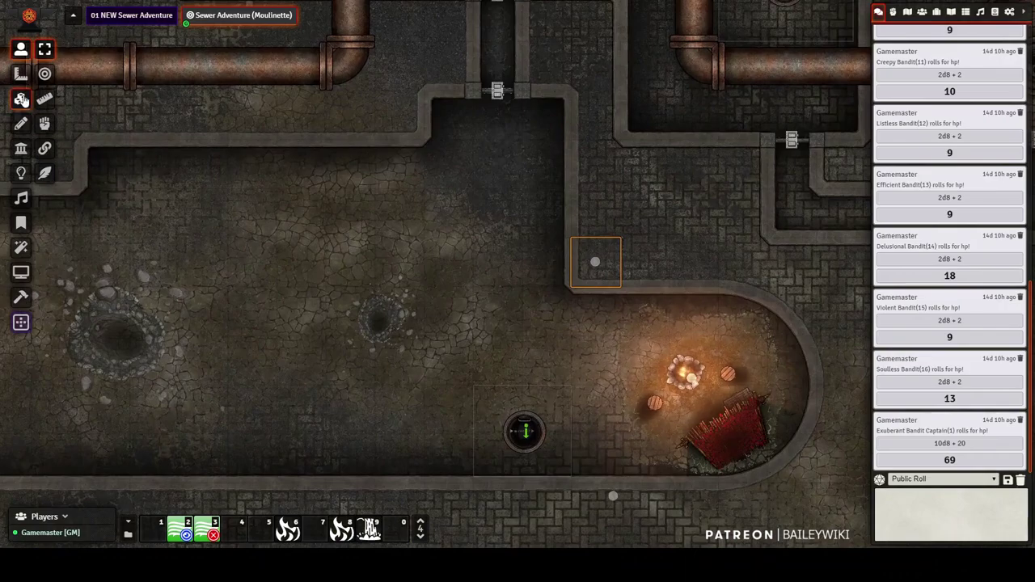
Step: Toggle the hidden state of the small and large floor-hole tiles in the campfire cavern
left_click(21, 99)
right_click(332, 285)
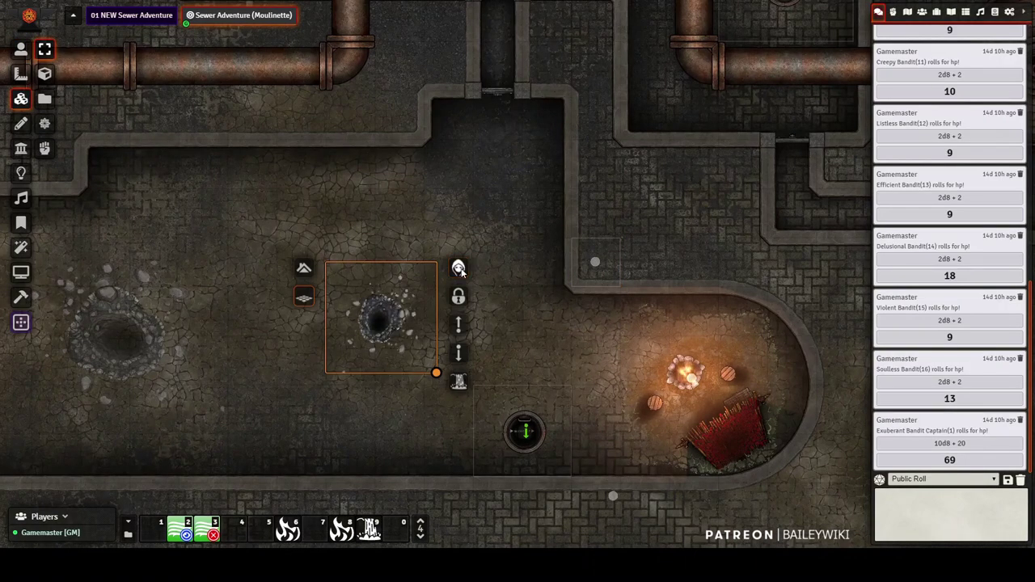
right_click(127, 322)
left_click(246, 227)
left_click(247, 227)
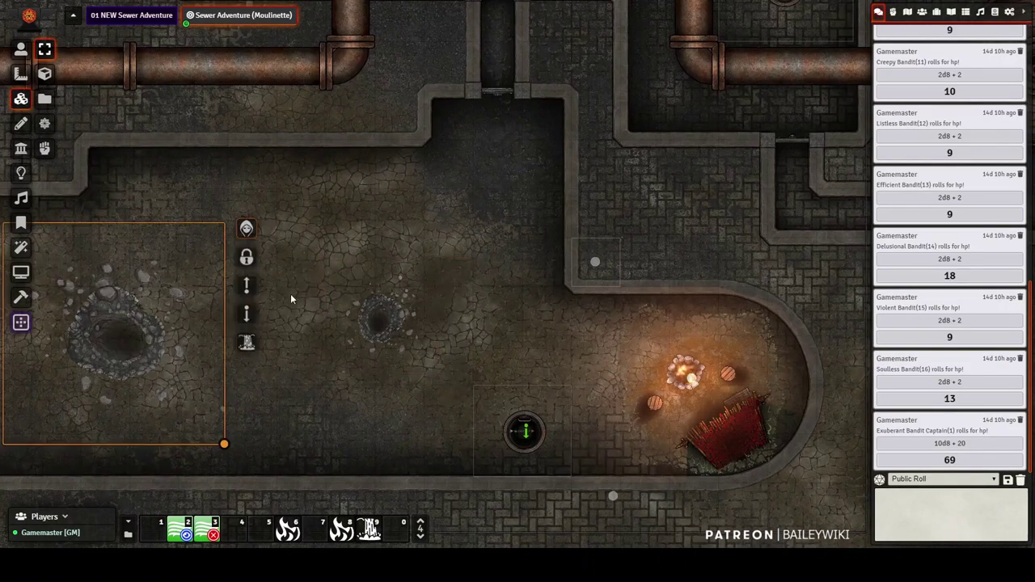
Step: Select the small tile beside the corner room's manhole and toggle the hidden state of the manhole tile in the rounded eastern room
scroll(293, 275, "down", 4)
left_click_drag(485, 359, 374, 278)
scroll(373, 277, "up", 8)
left_click_drag(520, 115, 312, 457)
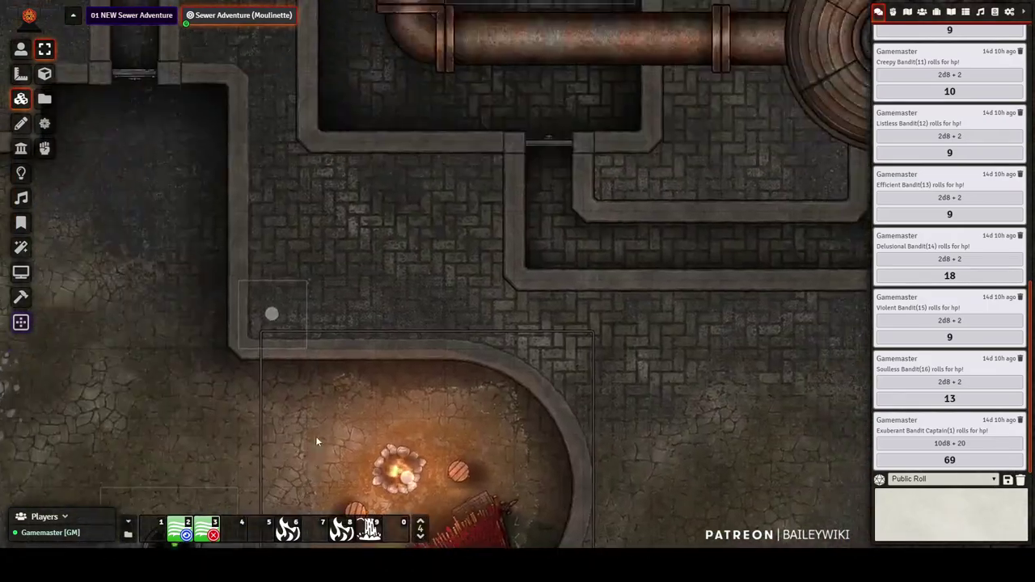
scroll(313, 453, "down", 5)
left_click_drag(386, 219, 349, 346)
left_click_drag(374, 258, 246, 467)
scroll(246, 460, "up", 7)
left_click(380, 369)
scroll(491, 378, "down", 3)
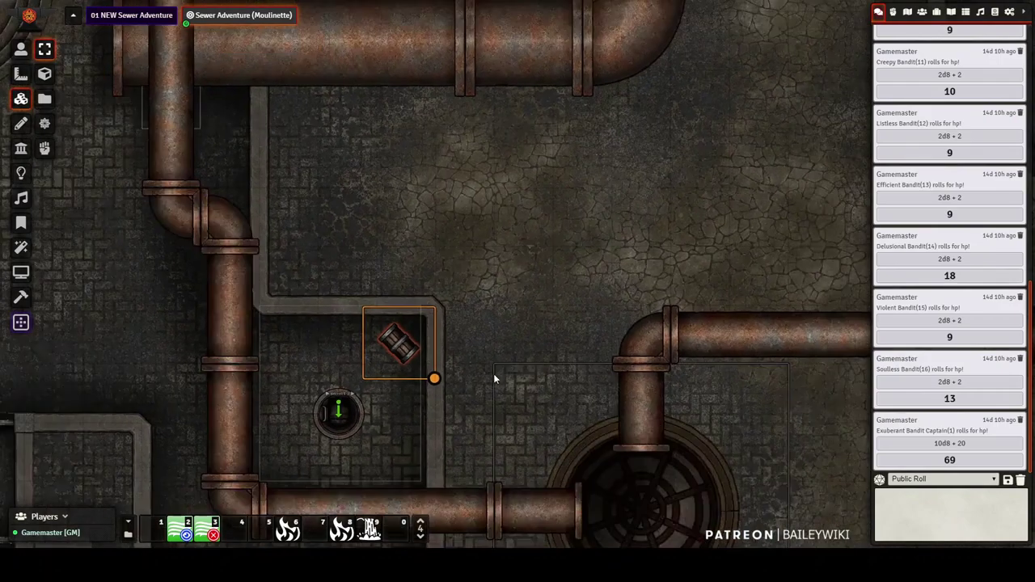
left_click_drag(426, 202, 599, 426)
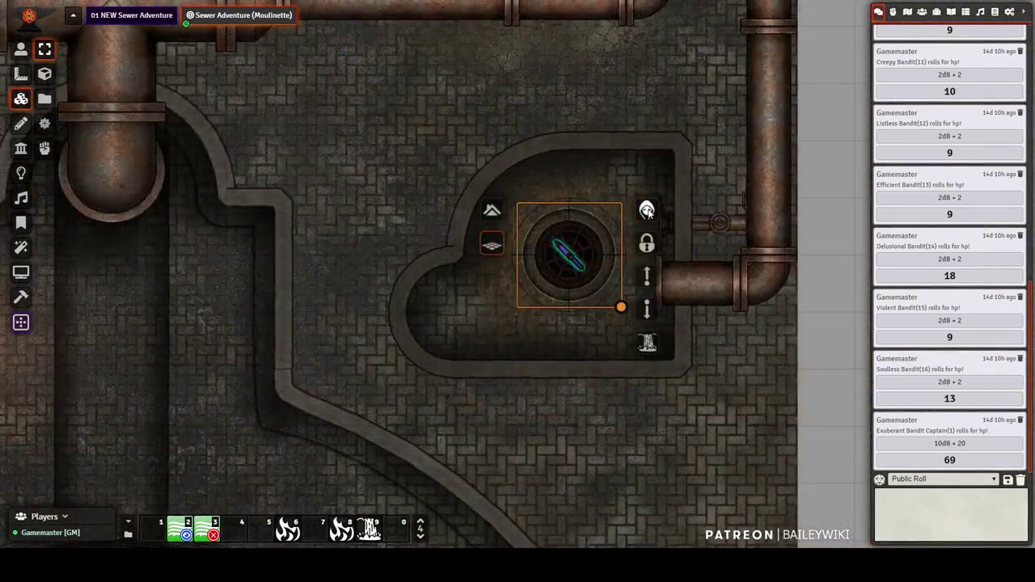
left_click(648, 211)
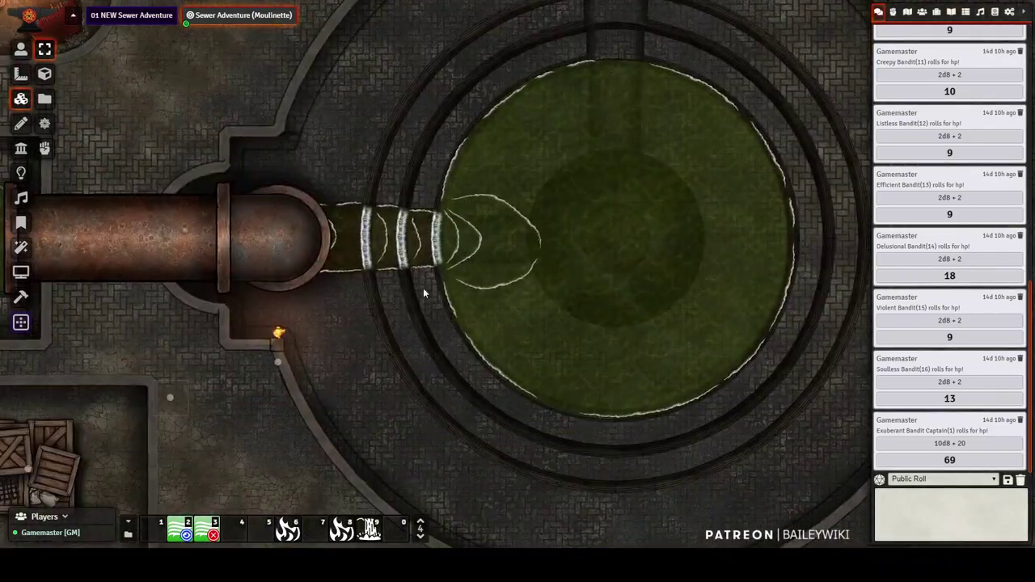
Step: Examine the round pool, the southern camp's tents and crates, and the surrounding canals and wall layout
left_click_drag(119, 336, 702, 131)
left_click_drag(202, 144, 631, 174)
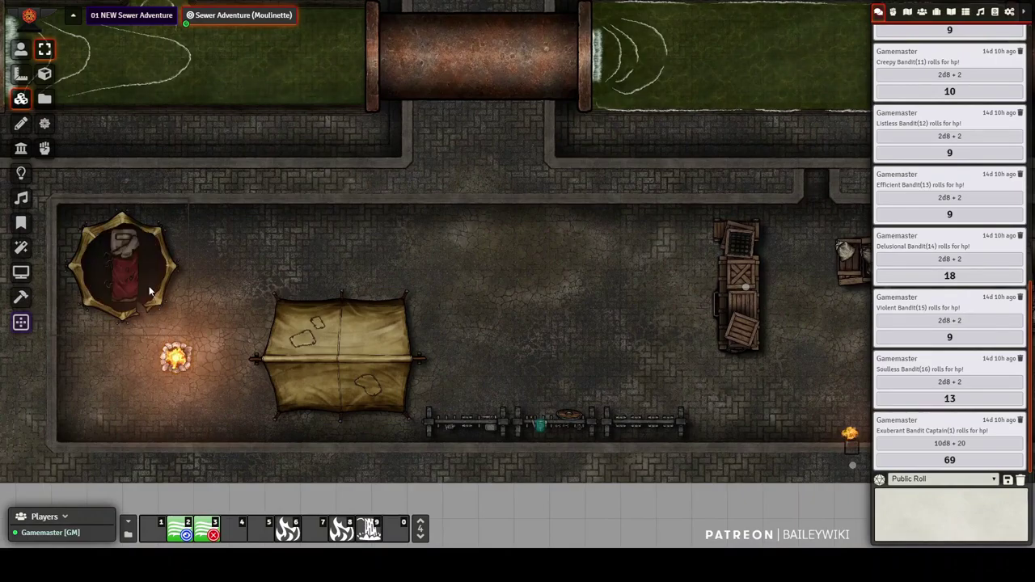
left_click_drag(649, 399, 391, 355)
left_click_drag(611, 352, 445, 351)
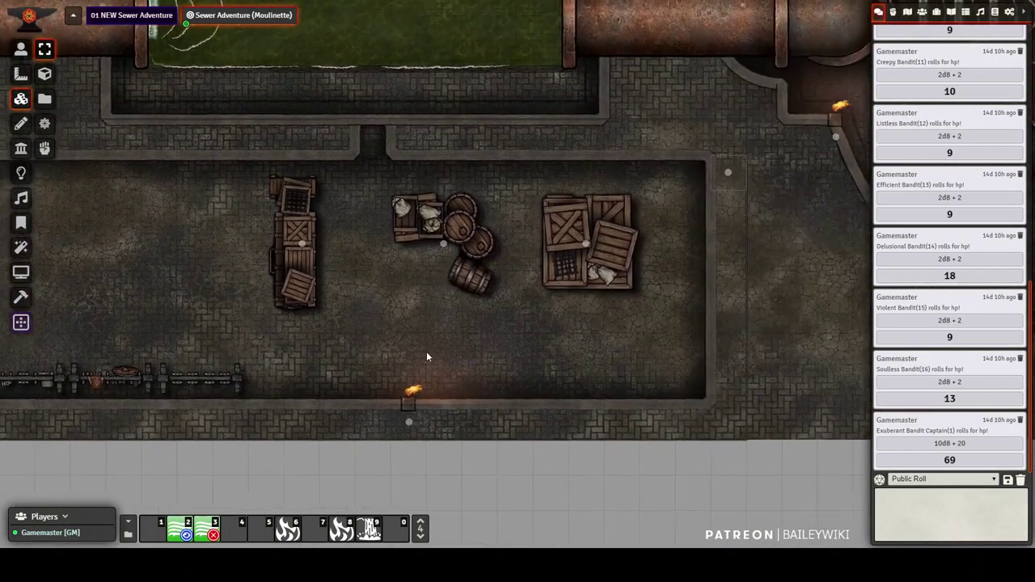
left_click_drag(428, 253, 568, 392)
left_click(21, 148)
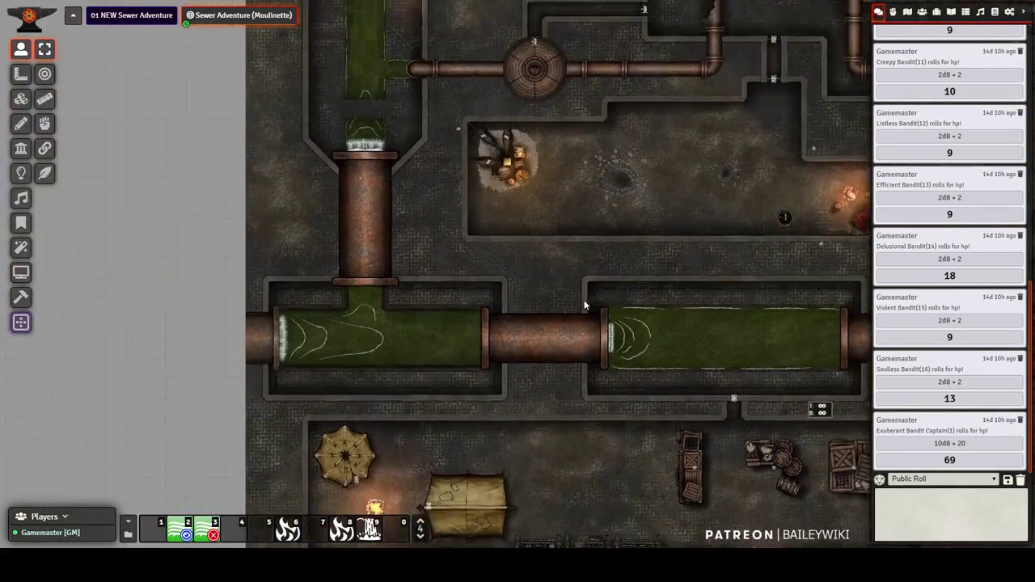
scroll(585, 301, "down", 4)
left_click_drag(684, 299, 454, 337)
scroll(471, 312, "down", 2)
left_click_drag(514, 242, 518, 384)
scroll(517, 384, "down", 3)
scroll(518, 387, "down", 1)
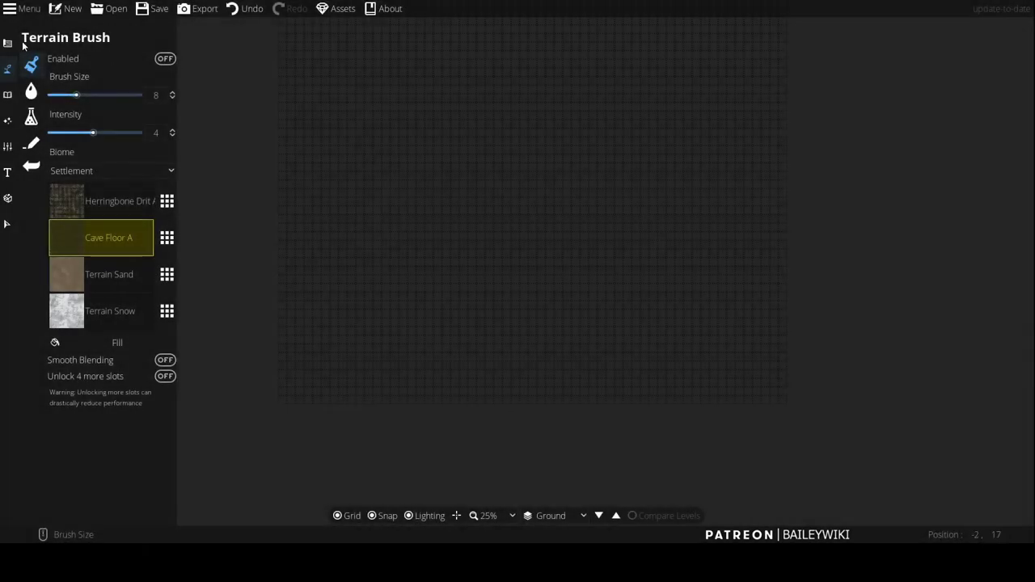
Step: In Dungeondraft, draw a blue pattern-shape circle about 20 squares across in the map's southeast area
left_click(9, 43)
left_click(76, 170)
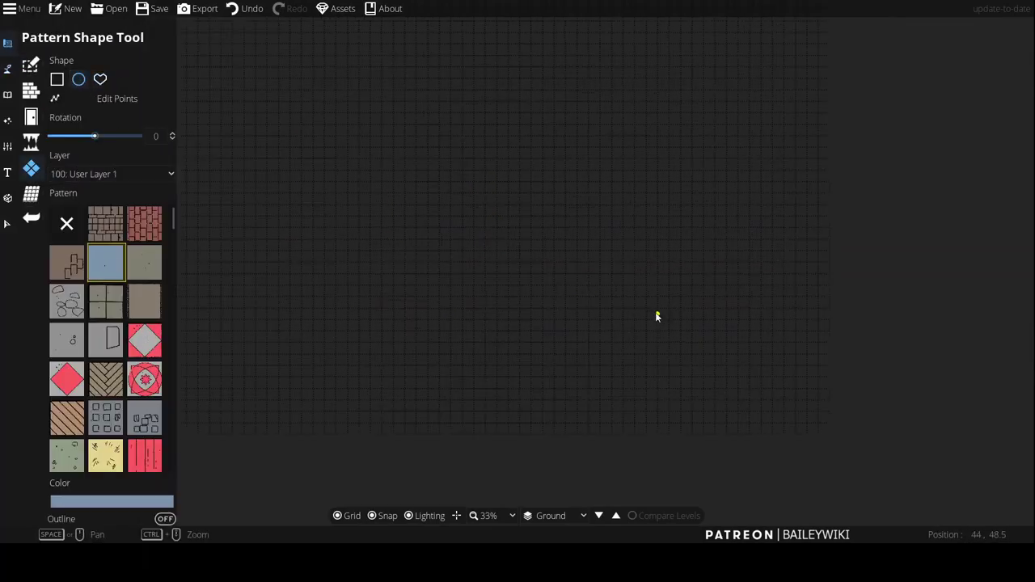
left_click_drag(544, 172, 772, 404)
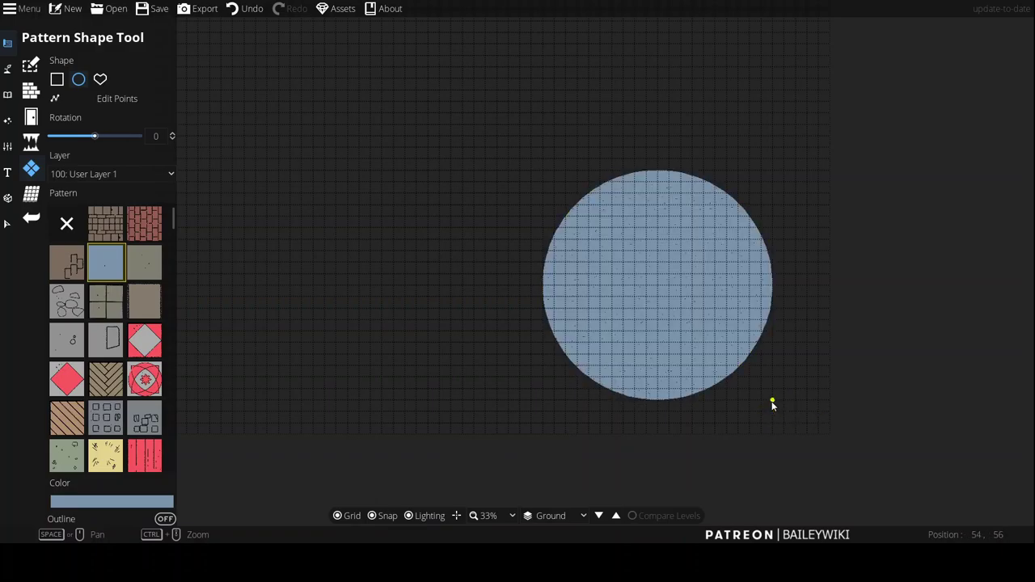
Step: Move the blue circle about three squares east and one square south, closer to the map's southeast corner
key("v")
left_click_drag(673, 286, 711, 299)
left_click(564, 194)
left_click_drag(565, 194, 541, 328)
scroll(540, 343, "up", 1)
scroll(540, 345, "down", 2)
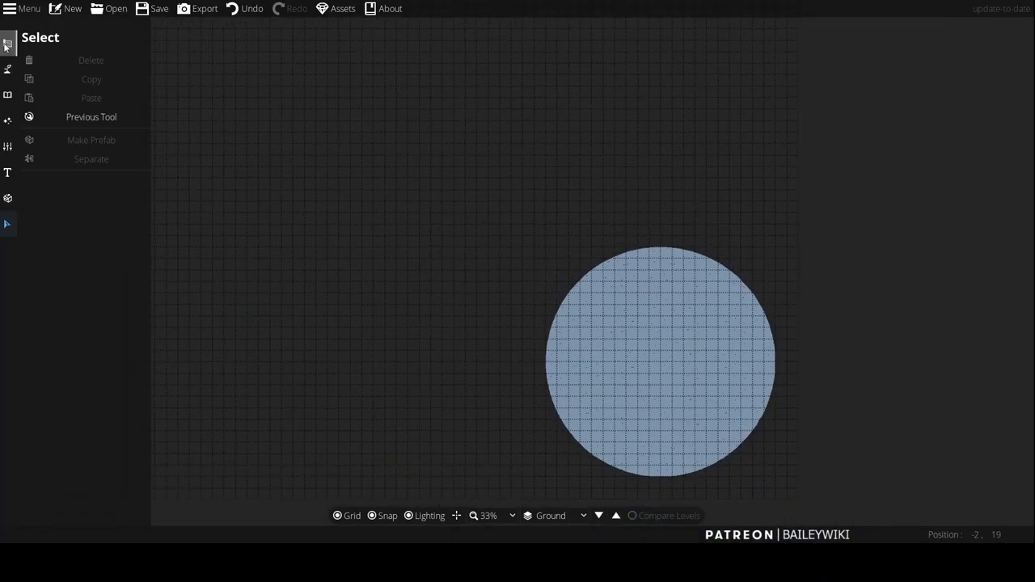
Step: Draw an 8 by 10 square rectangular room near the map's northwest corner with the Pattern Shape Tool
left_click(8, 68)
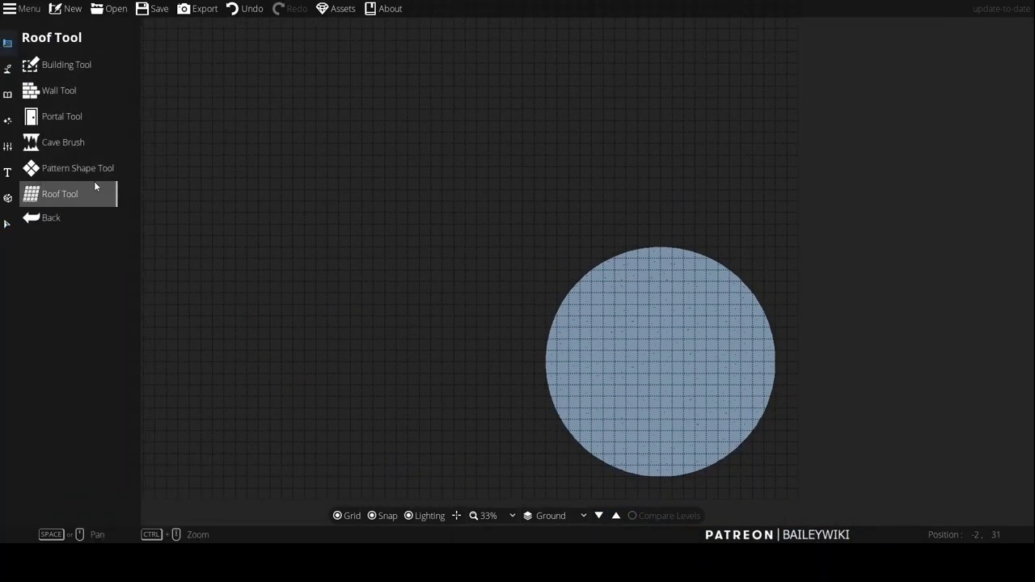
left_click(76, 166)
scroll(529, 221, "down", 1)
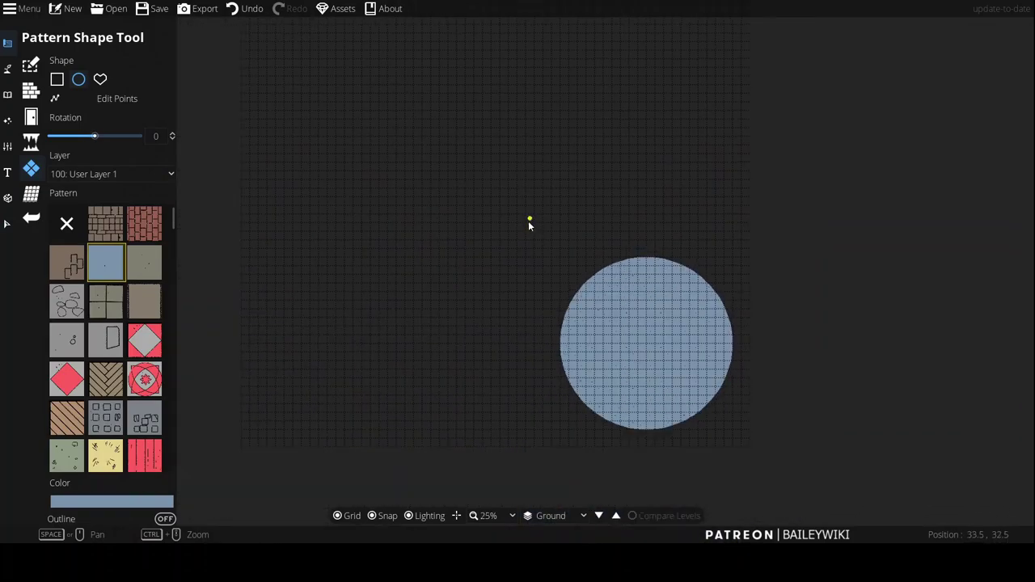
scroll(392, 94, "up", 2)
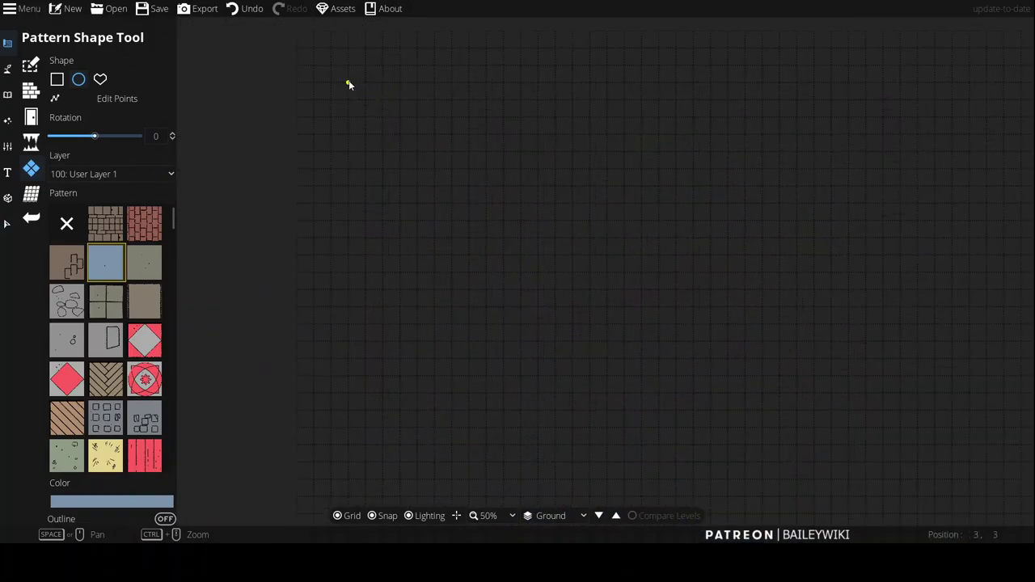
left_click_drag(348, 84, 469, 214)
key("ctrl+z")
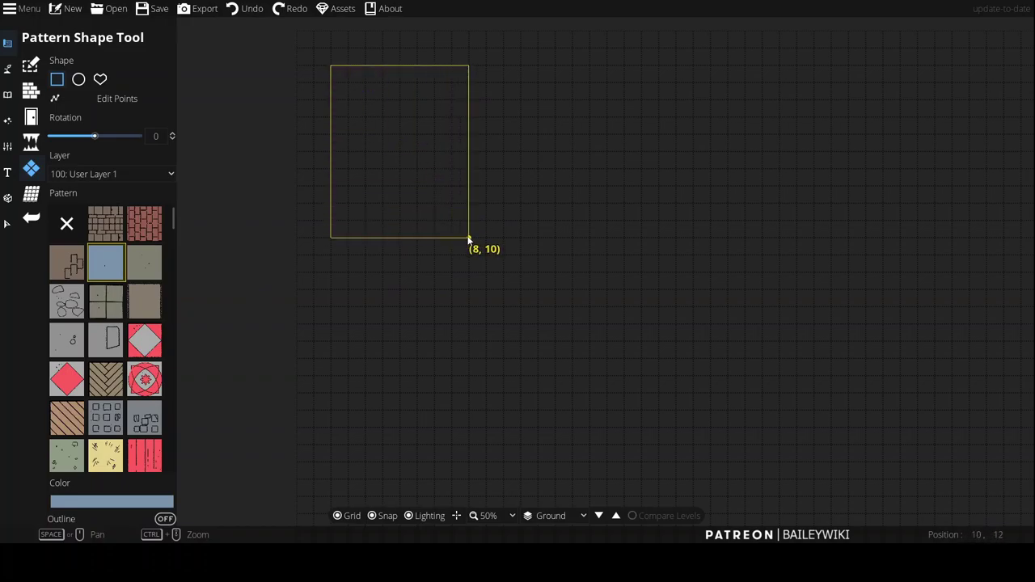
left_click_drag(467, 237, 468, 237)
Step: Add a corridor 2 squares wide and 3 long below the northwest room, leading to a 6 by 8 square room
left_click_drag(366, 244, 477, 96)
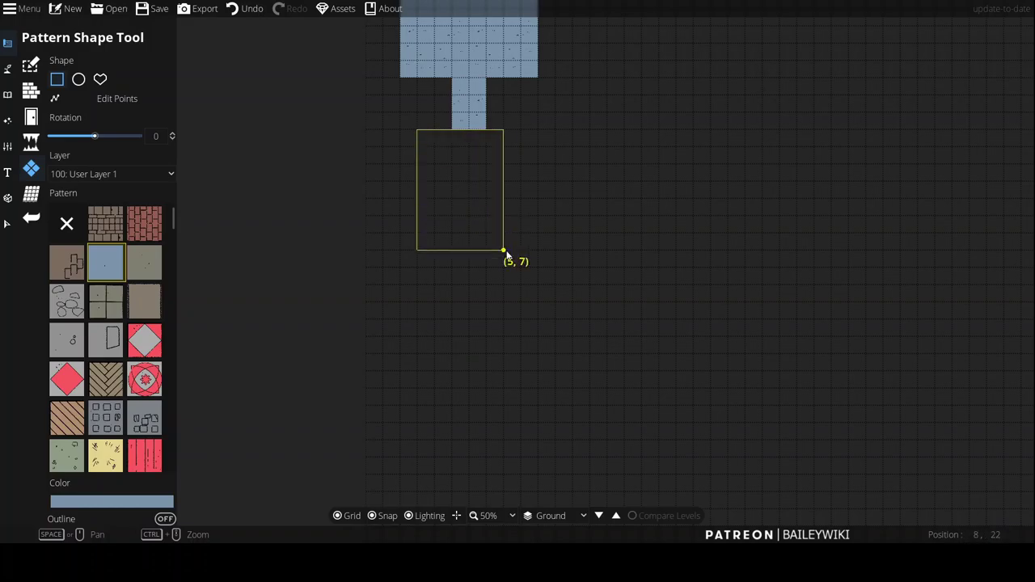
left_click_drag(524, 270, 523, 269)
Step: Draw a rectangular room about 11 by 14 squares near the middle of the map, southeast of the two connected rooms
left_click_drag(718, 72, 589, 220)
scroll(588, 221, "down", 2)
left_click_drag(571, 346, 457, 200)
scroll(539, 207, "up", 1)
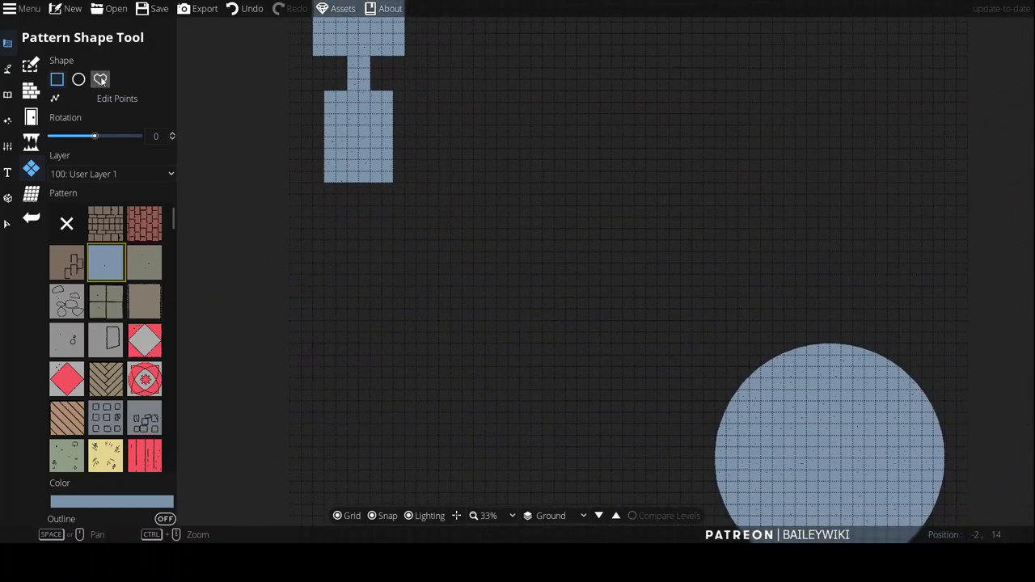
scroll(501, 214, "up", 3, "ctrl")
left_click_drag(456, 120, 644, 363)
scroll(499, 192, "down", 3)
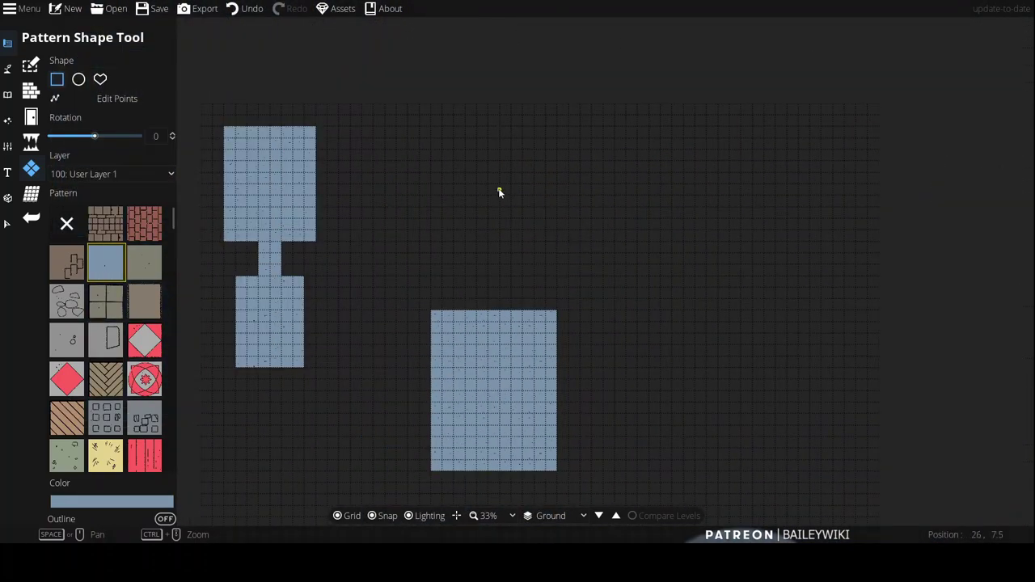
Step: Draw two rectangular rooms of 10 by 3 squares side by side near the map's north edge, 5 squares apart
scroll(499, 193, "up", 3)
left_click_drag(373, 177, 544, 229)
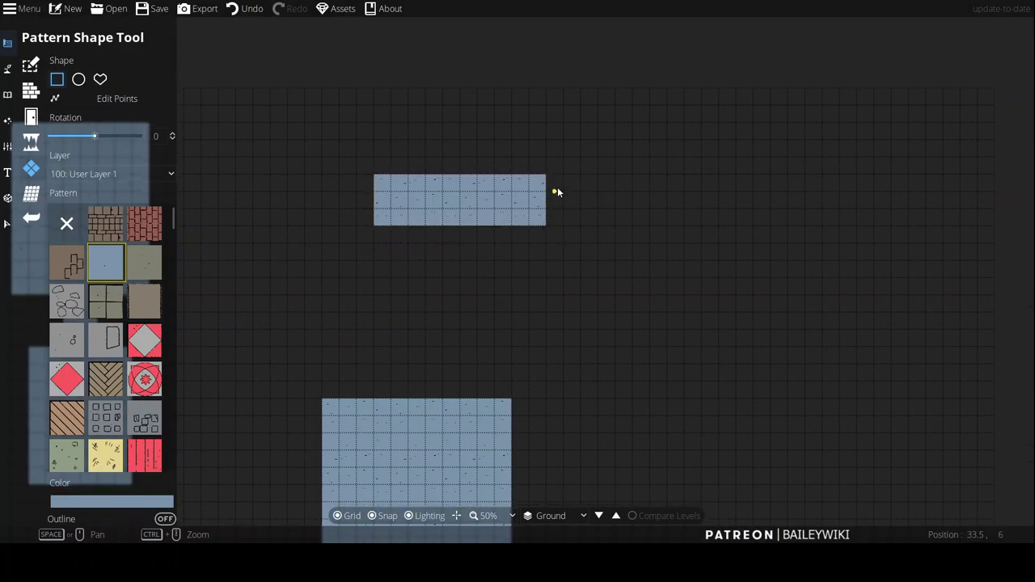
left_click_drag(540, 148, 712, 203)
Step: Draw a circular room 20 squares across near the map's southeast corner and one 9 squares across north of it
left_click_drag(712, 202, 628, 66)
scroll(556, 234, "down", 1)
scroll(557, 235, "up", 1)
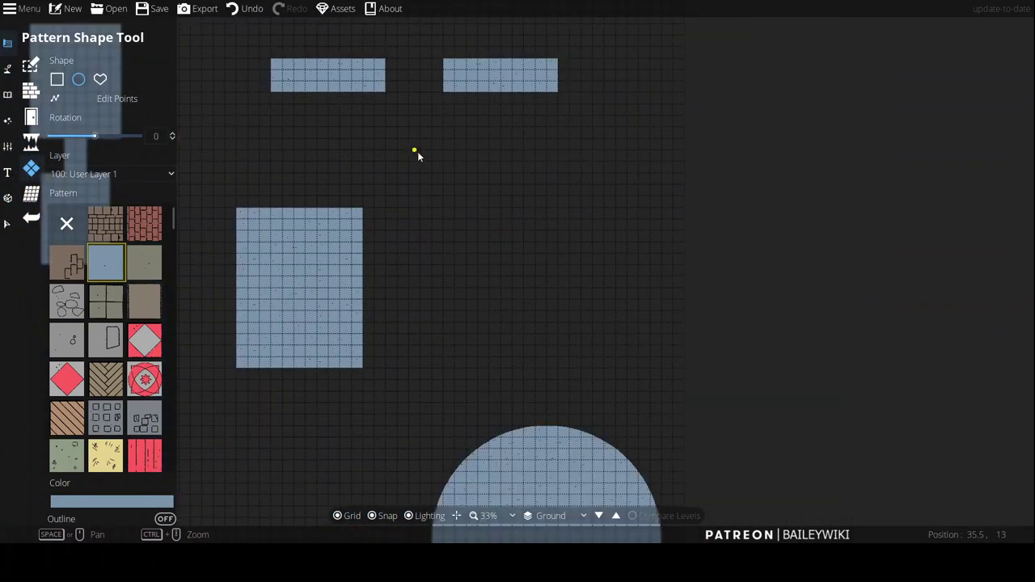
left_click_drag(418, 152, 415, 177)
left_click_drag(498, 236, 599, 339)
left_click_drag(423, 325, 634, 223)
scroll(634, 222, "down", 1)
left_click_drag(511, 341, 485, 253)
scroll(483, 253, "up", 1)
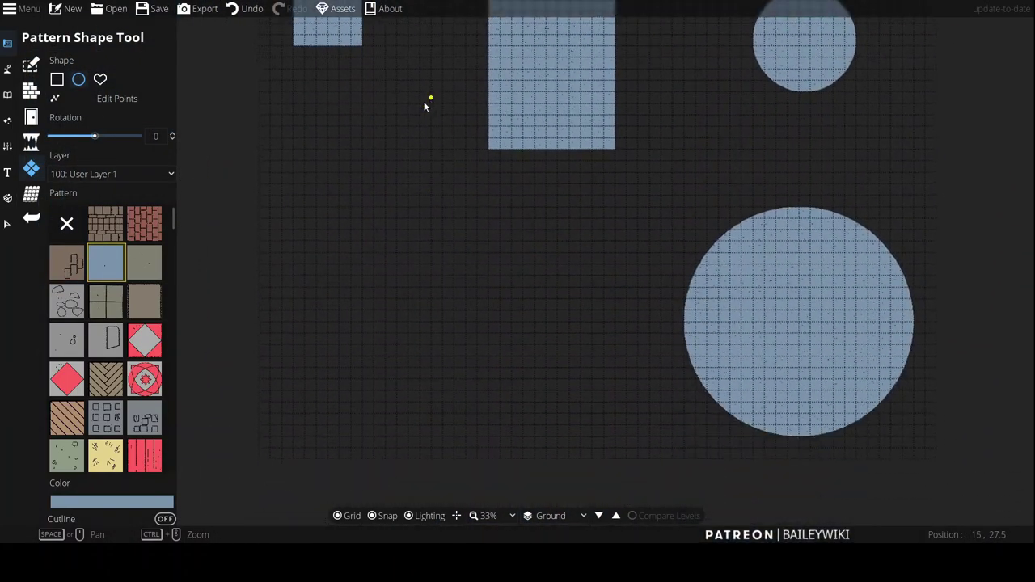
Step: Draw two rectangular rooms west of the large circle, 14 by 6 squares below the middle room and 12 by 6 near the southwest corner
left_click(57, 79)
scroll(369, 290, "down", 2)
left_click_drag(369, 290, 339, 241)
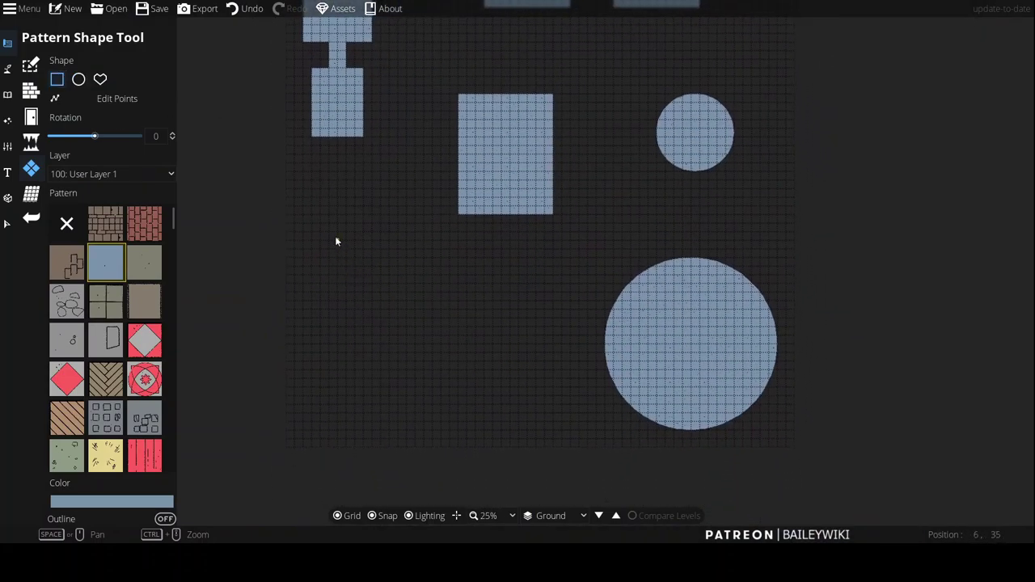
scroll(327, 223, "up", 2)
mouse_move(668, 376)
left_mouse_down()
mouse_move(588, 275)
mouse_move(497, 321)
mouse_move(488, 315)
left_mouse_up()
mouse_move(563, 191)
left_mouse_down()
mouse_move(510, 522)
mouse_move(536, 266)
left_mouse_up()
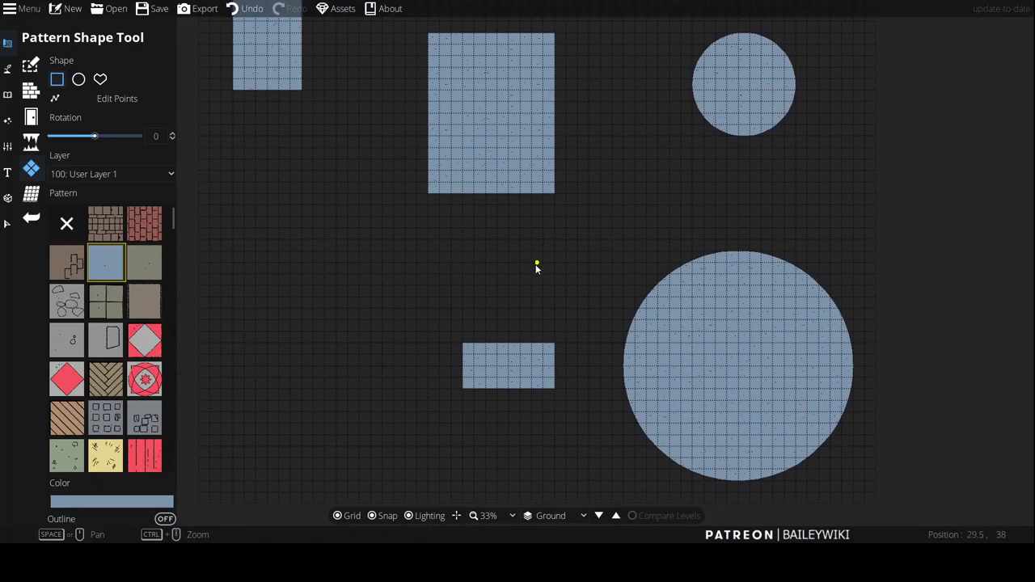
key("ctrl+z")
left_click_drag(545, 400, 405, 391)
key("ctrl+z")
left_click_drag(554, 331, 394, 404)
left_click_drag(360, 349, 464, 406)
Step: Add a 5 by 5 square room overlapping the southeast corner of the middle room
scroll(908, 300, "down", 5)
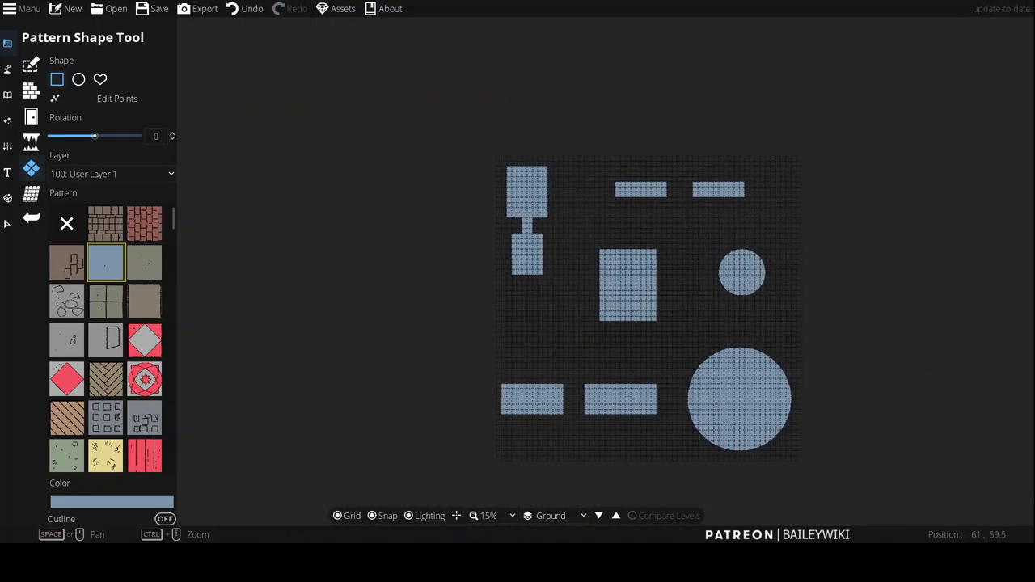
scroll(503, 360, "up", 6)
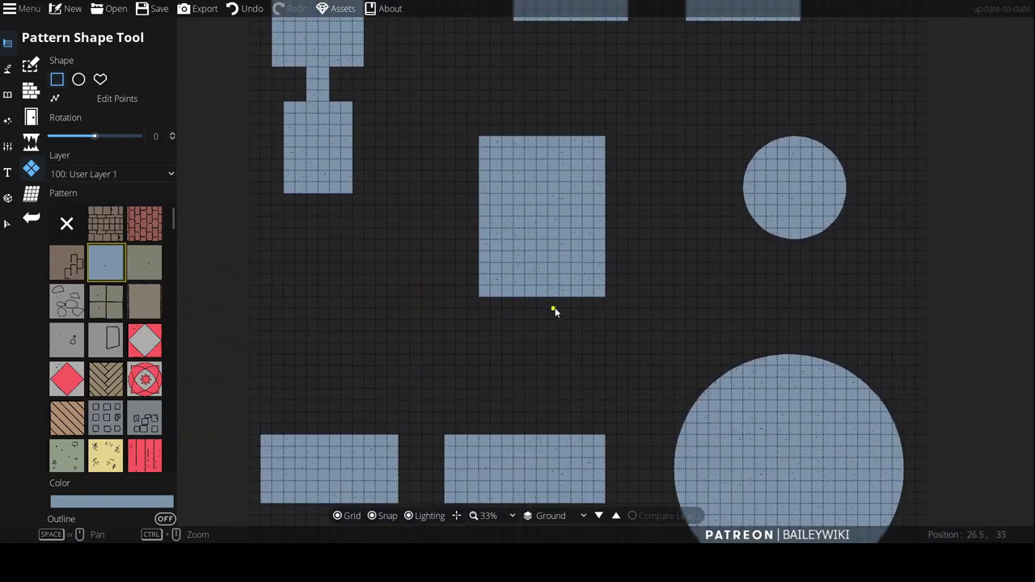
left_click_drag(594, 258, 680, 346)
Step: Add a 6-square-wide rectangular entrance to the large circle's north side, capped with a circle 4 squares across
left_click_drag(785, 248, 400, 132)
left_click_drag(485, 284, 556, 215)
key("ctrl+z")
left_click_drag(468, 283, 570, 214)
left_click(78, 78)
left_click_drag(485, 213, 519, 210)
left_click(7, 224)
left_click_drag(307, 486, 508, 328)
scroll(477, 242, "down", 1)
left_click_drag(477, 251, 488, 224)
scroll(485, 236, "up", 1)
Step: Add a rectangular entrance 2 by 6 squares to the large circle's west side, capped with a circle 4 squares across
left_click(7, 43)
left_click(83, 169)
left_click_drag(590, 213, 527, 313)
key("ctrl+z")
left_click_drag(589, 212, 553, 315)
left_click(83, 80)
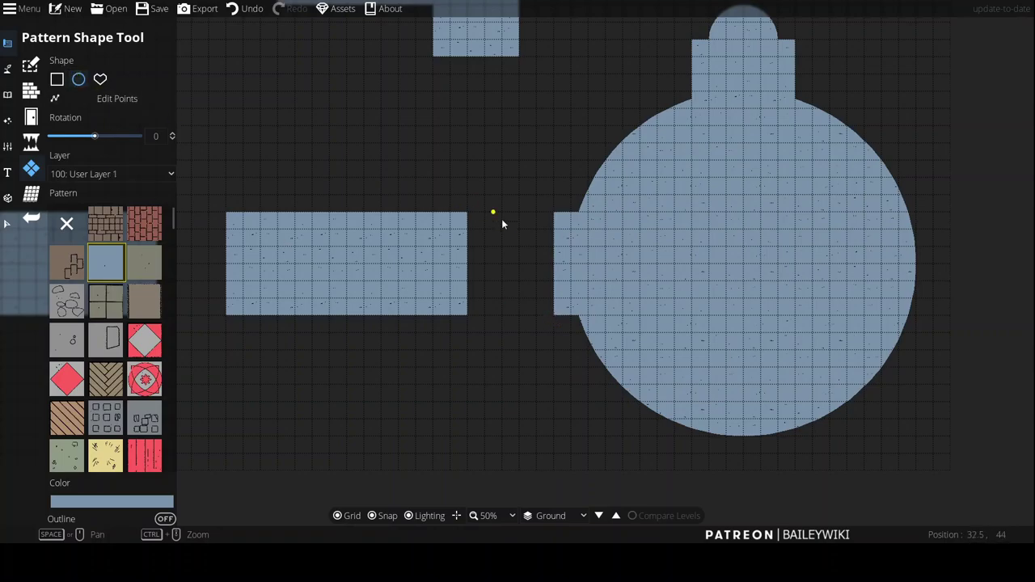
left_click_drag(503, 225, 553, 298)
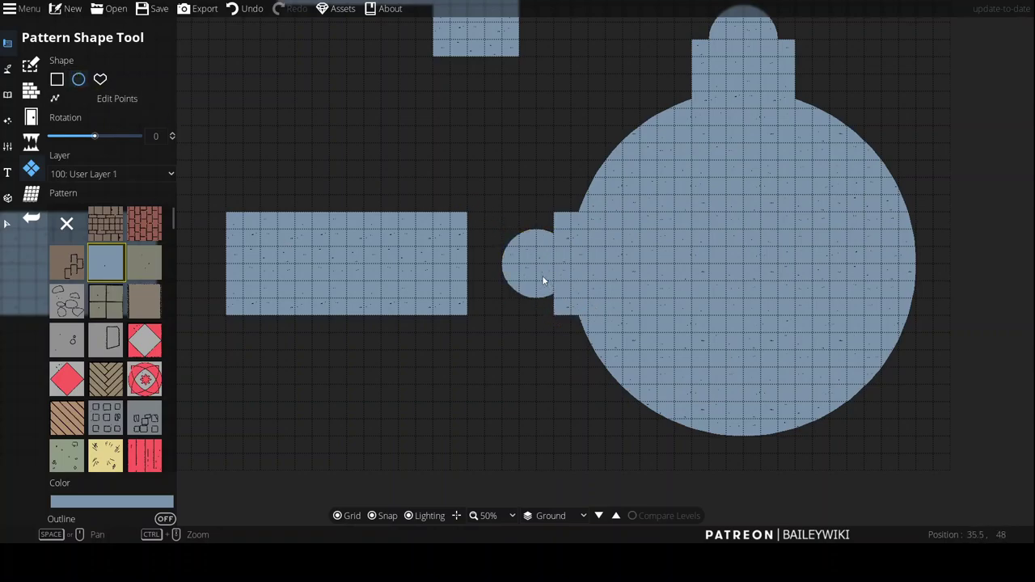
left_click(10, 224)
Step: Draw a circle 6 squares across overlapping the north edge of the middle room
scroll(517, 124, "down", 2)
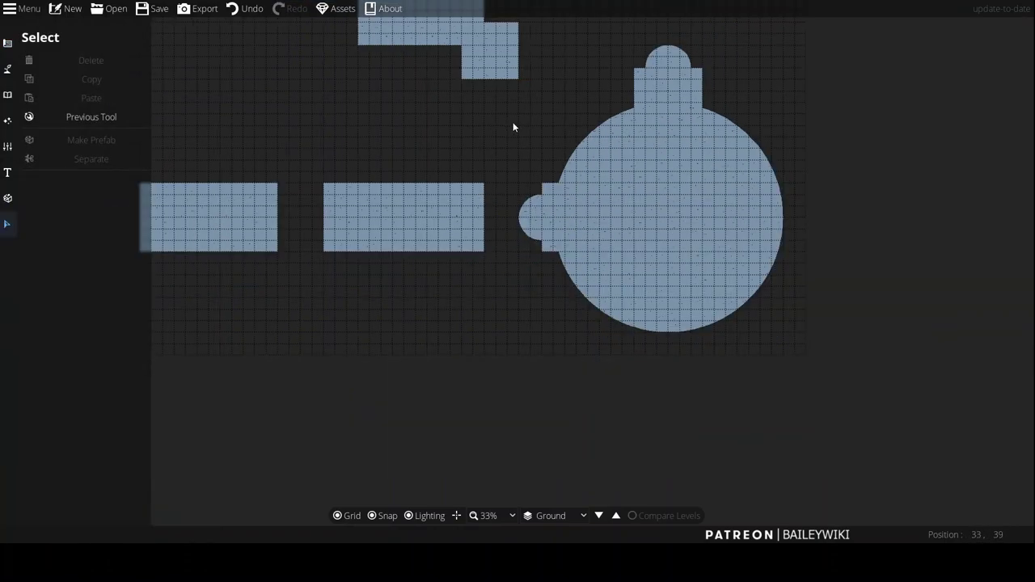
left_click_drag(513, 121, 504, 243)
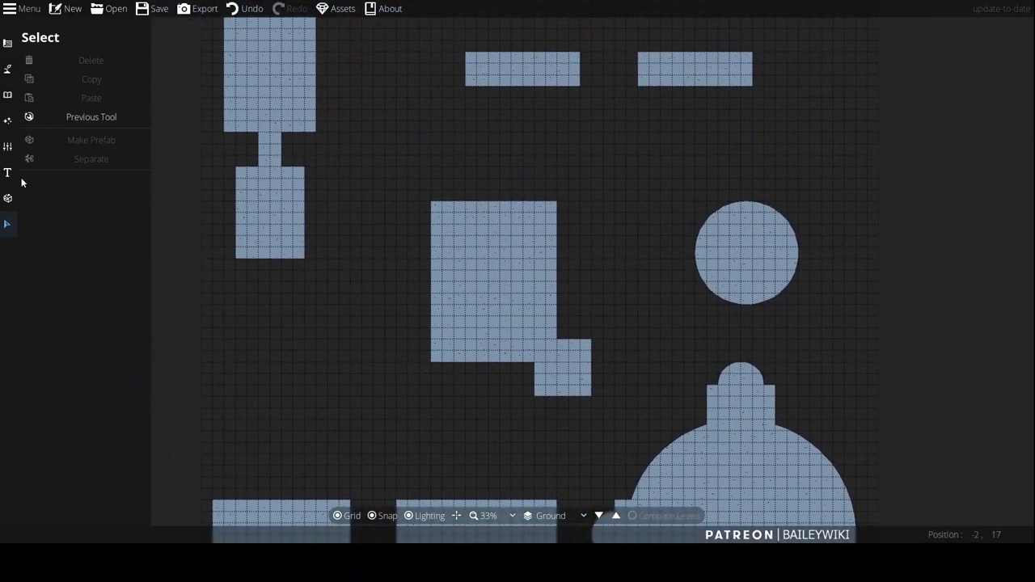
left_click(8, 45)
left_click(70, 168)
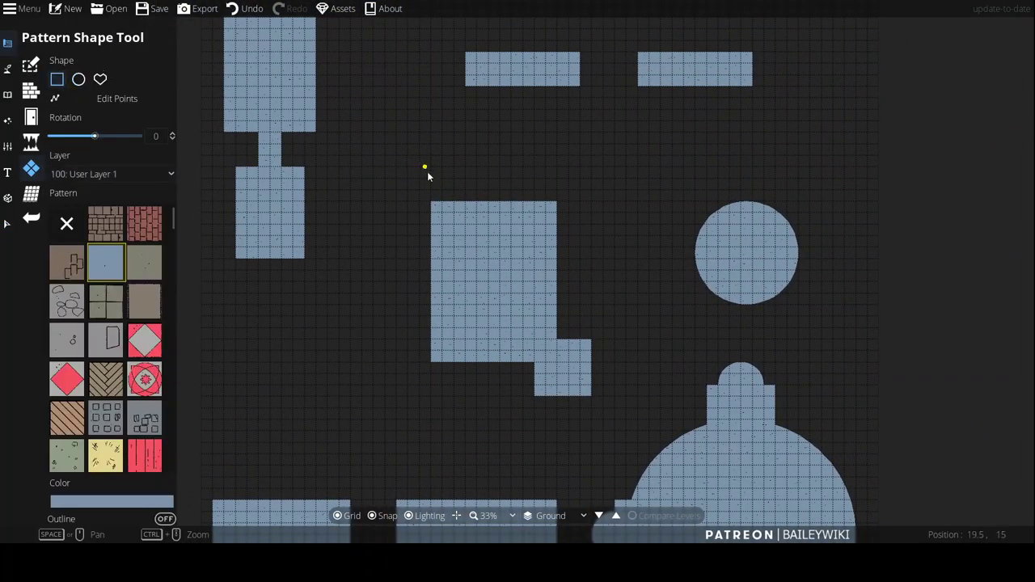
left_click(78, 79)
scroll(489, 241, "up", 4)
scroll(488, 240, "down", 3)
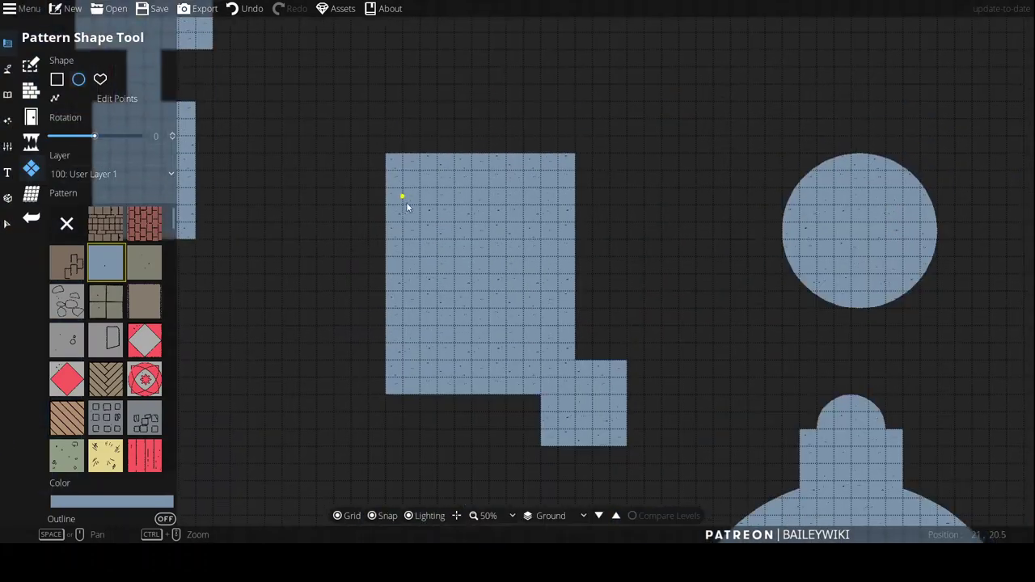
left_click_drag(433, 128, 525, 232)
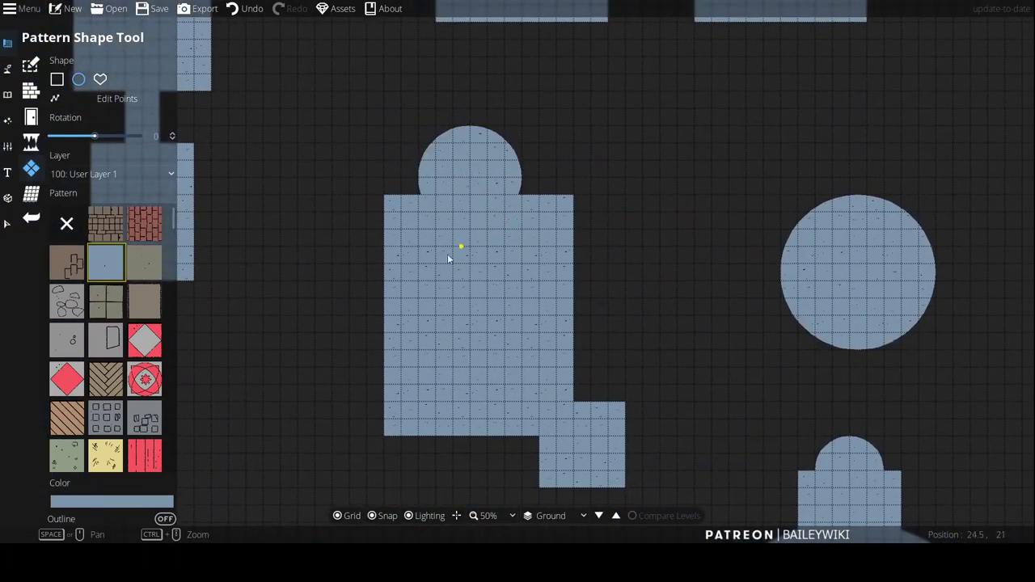
left_click_drag(358, 335, 332, 371)
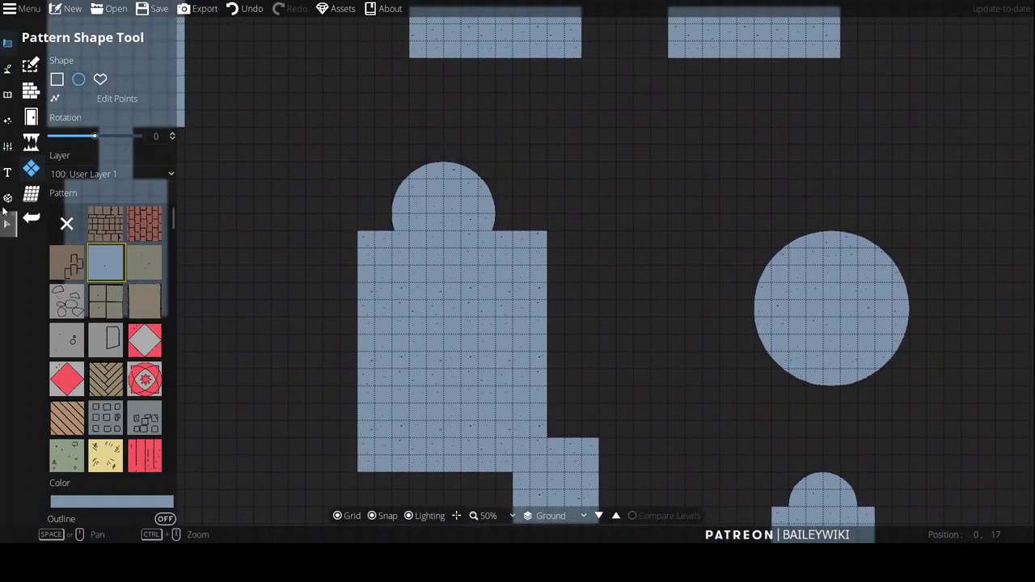
Step: Move the middle room's circle half a square east and one square south, centring it on the north edge
left_click(8, 224)
left_click_drag(447, 190, 451, 205)
scroll(451, 206, "down", 2)
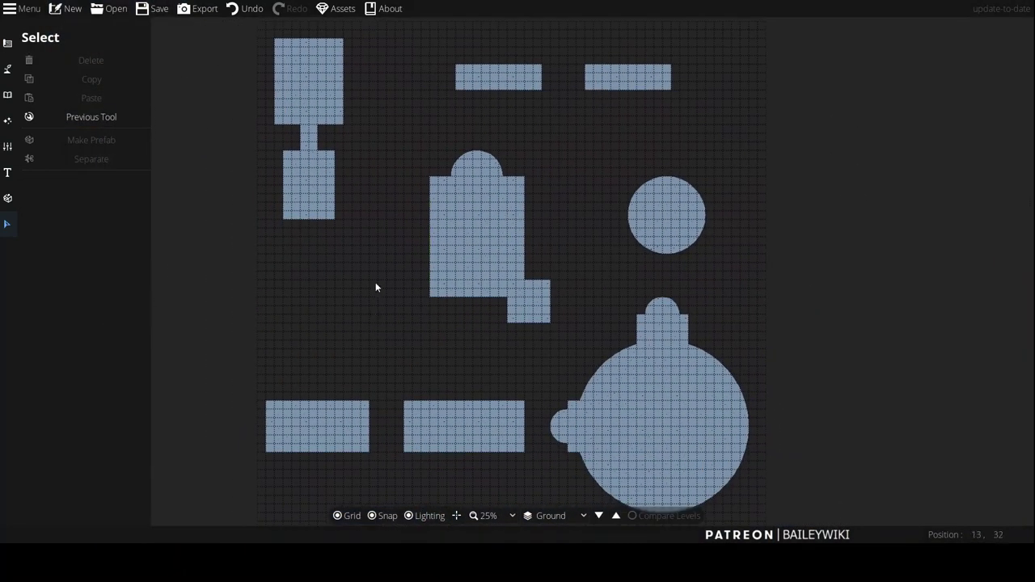
Step: Draw three small rectangular rooms in a column east of the northwest room, one 3 by 3 squares between two of 3 by 2
left_click(7, 95)
left_click(7, 43)
left_click(63, 169)
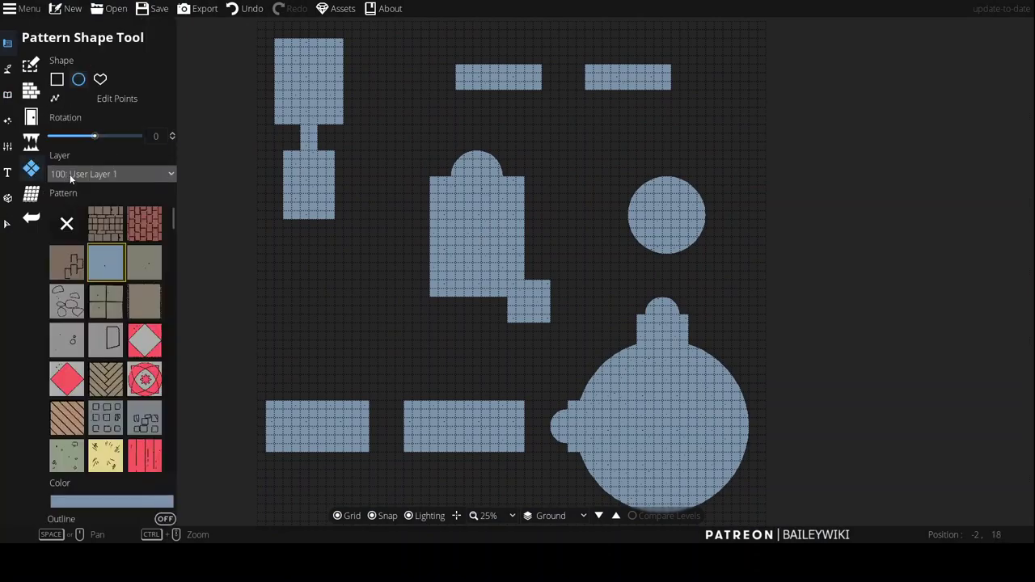
scroll(428, 217, "up", 2)
scroll(429, 219, "up", 1)
left_click_drag(429, 138, 456, 229)
key("ctrl+z")
left_click(57, 79)
left_click_drag(431, 191, 507, 267)
left_click_drag(430, 111, 508, 164)
left_click_drag(429, 291, 508, 343)
Step: Connect each of the three small rooms to the northwest room with a 1 by 1 square passage
scroll(535, 376, "down", 1)
scroll(463, 357, "up", 2)
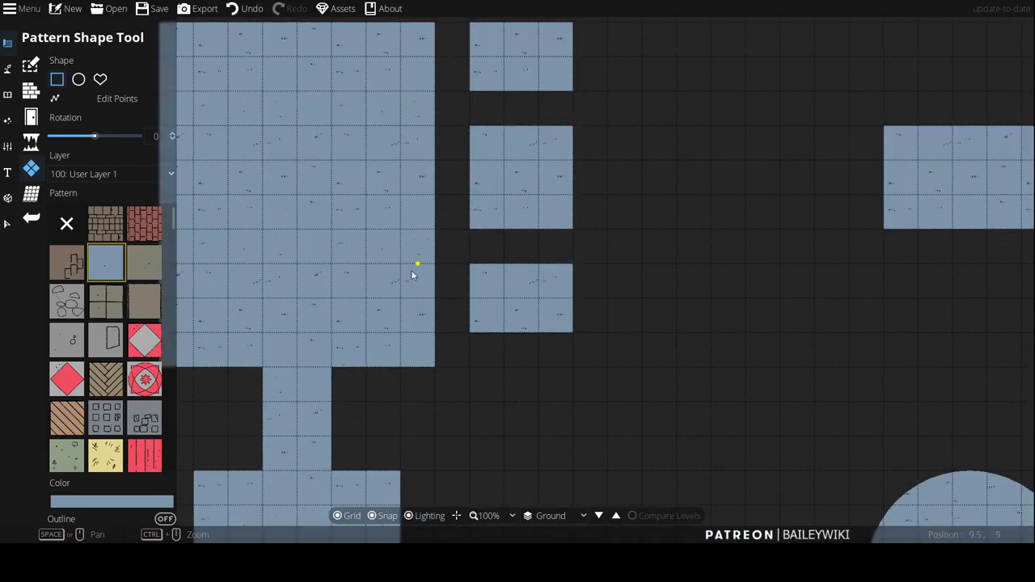
left_click_drag(494, 401, 450, 428)
scroll(441, 256, "down", 1)
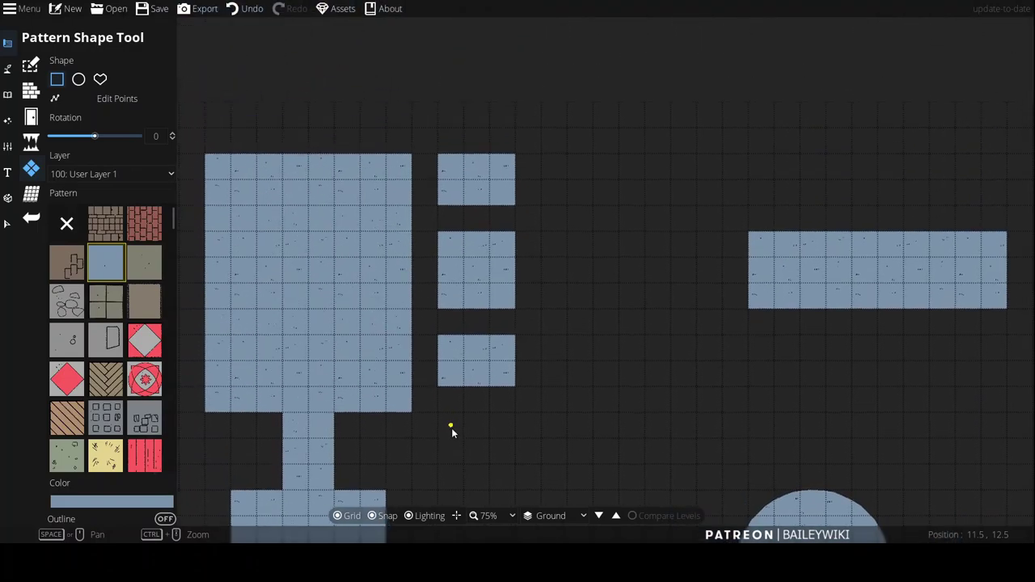
left_click_drag(413, 337, 445, 368)
left_click_drag(413, 258, 446, 294)
left_click_drag(437, 206, 438, 207)
Step: Draw an elongated octagonal room 6 by 13 squares with cut corners, south of the 6 by 8 square room
left_click_drag(611, 403, 575, 180)
scroll(575, 180, "down", 2)
left_click_drag(505, 381, 389, 159)
left_click_drag(473, 230, 319, 222)
scroll(353, 165, "up", 3)
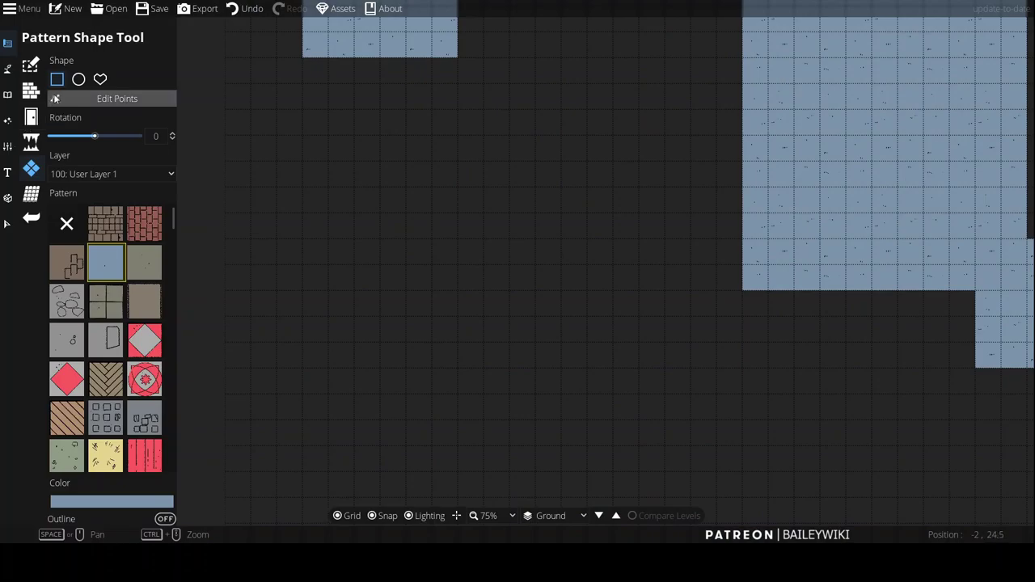
scroll(409, 282, "down", 3)
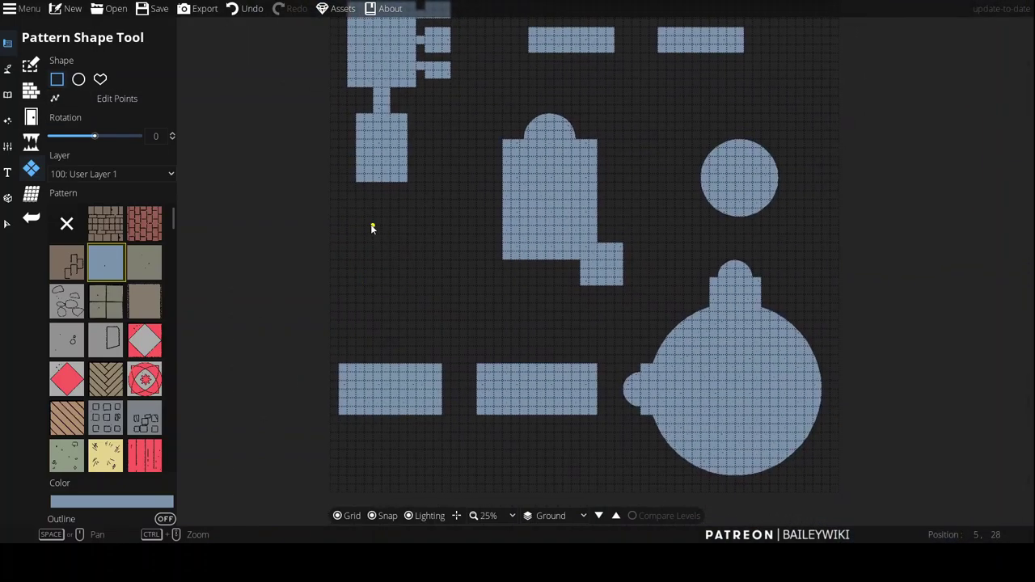
scroll(382, 212, "up", 2)
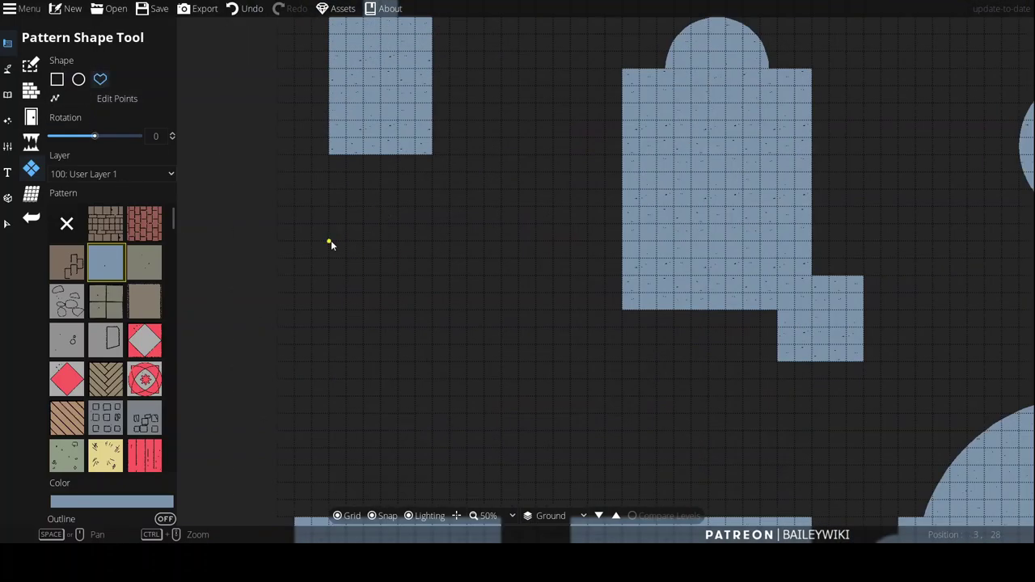
left_click(330, 240)
left_click(362, 207)
left_click(397, 207)
left_click(431, 396)
left_click(397, 430)
left_click(354, 431)
left_click(329, 396)
left_click(329, 240)
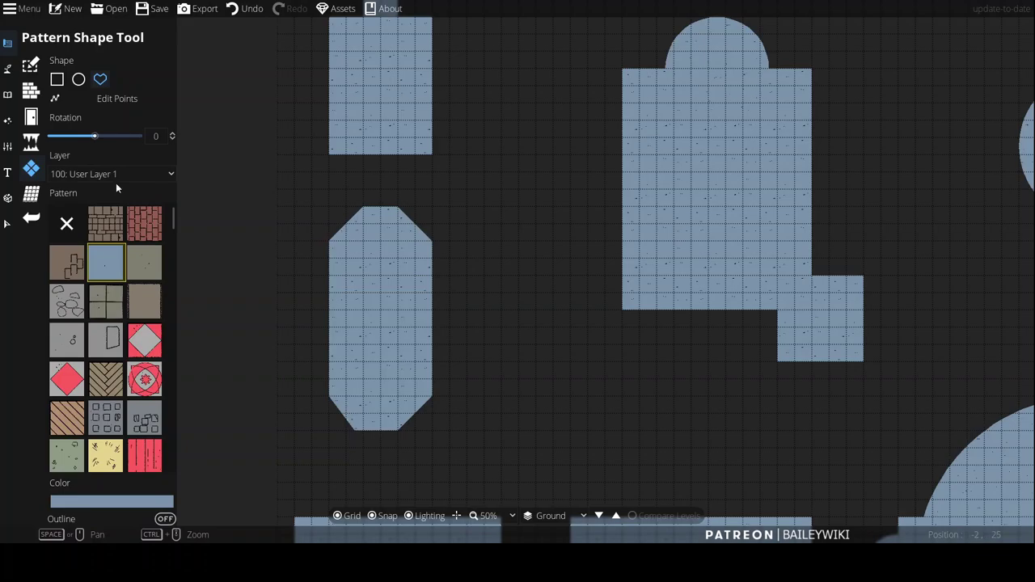
Step: Draw a small circle 3 squares across between the octagonal room and the middle room
left_click(57, 80)
scroll(469, 337, "down", 3)
scroll(437, 307, "up", 3)
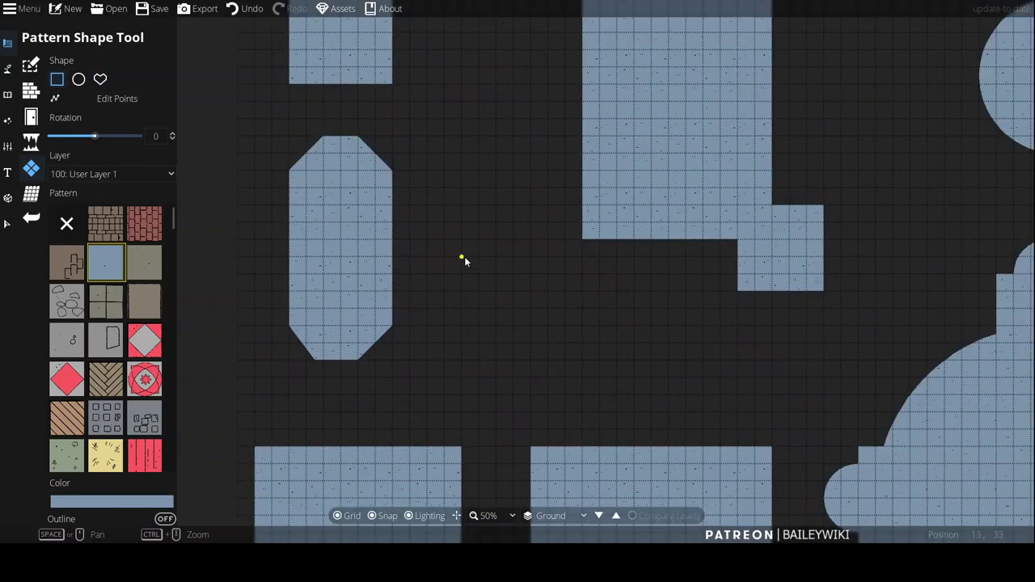
left_click(79, 79)
left_click_drag(462, 242, 512, 297)
Step: Draw two small circles 3 squares across, one northwest and one northeast of the middle room
scroll(512, 298, "down", 3)
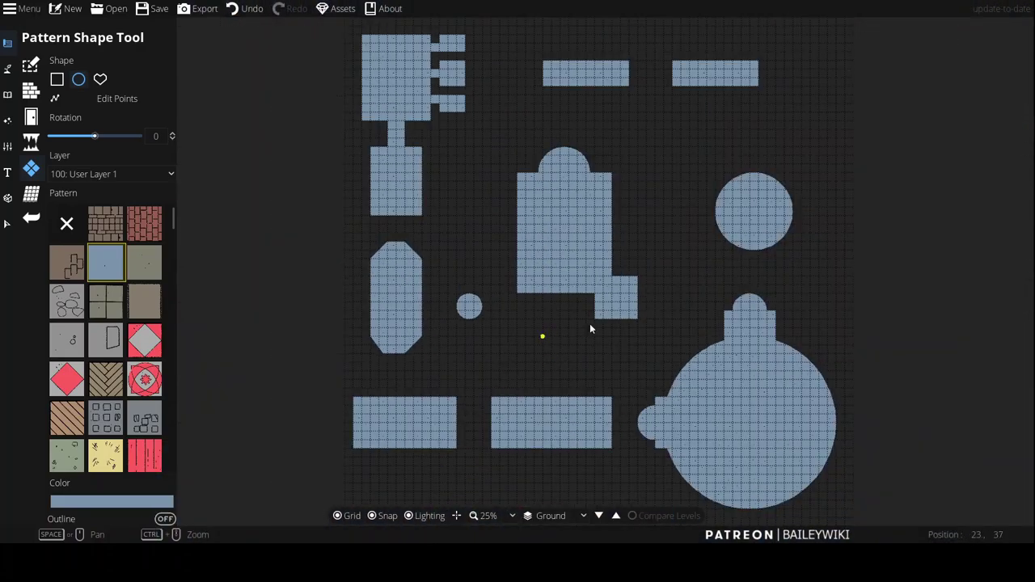
scroll(526, 305, "up", 1)
scroll(342, 180, "up", 2)
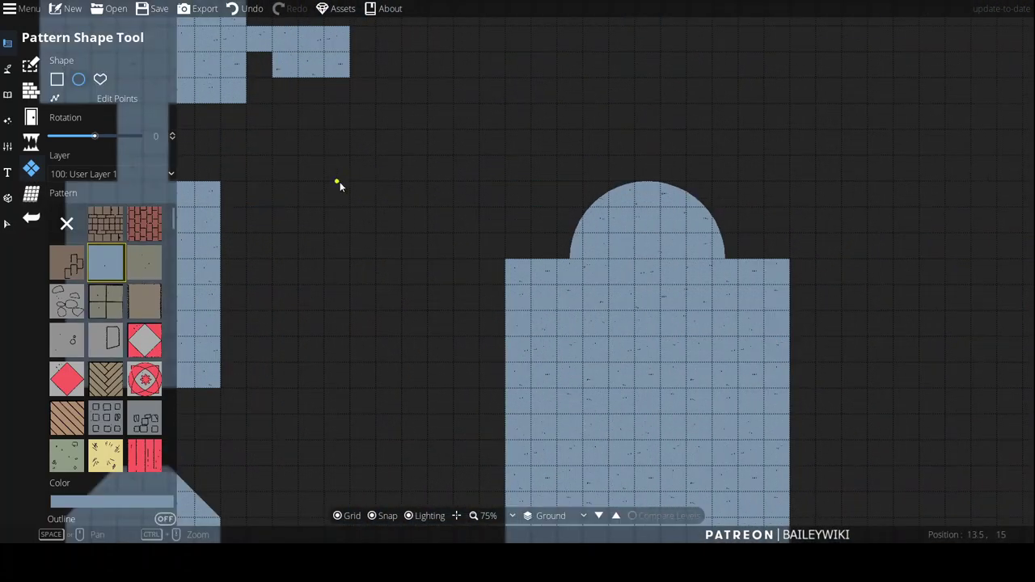
left_click_drag(373, 215, 402, 233)
mouse_move(943, 119)
left_mouse_down()
mouse_move(539, 242)
mouse_move(617, 304)
left_mouse_up()
mouse_move(550, 395)
left_mouse_down()
mouse_move(532, 362)
mouse_move(503, 121)
left_mouse_up()
Step: Draw a small circle 3 squares across east of the middle room's southeast extension
scroll(518, 173, "down", 2)
left_click_drag(437, 222, 406, 274)
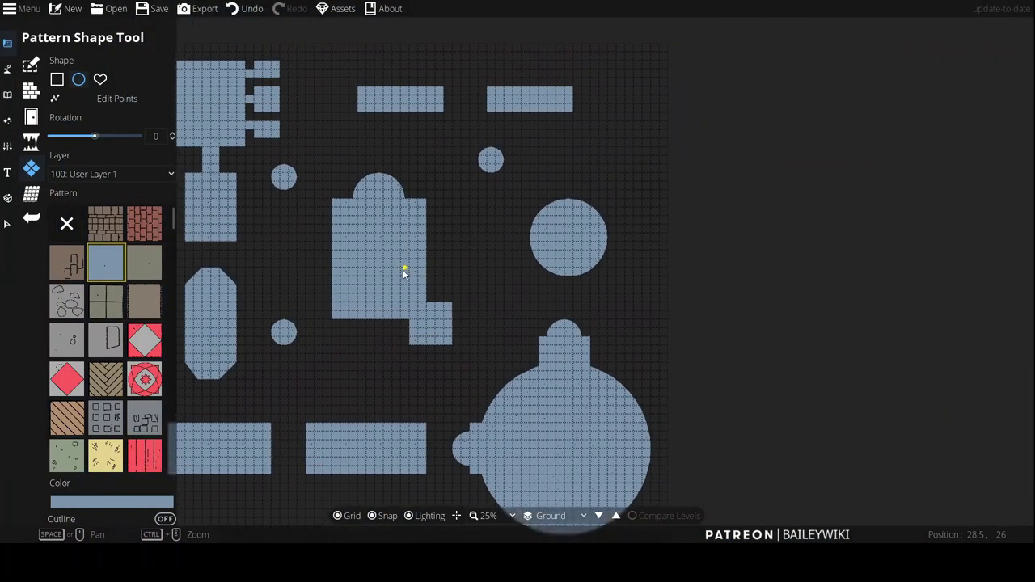
scroll(462, 301, "up", 1)
left_click_drag(464, 295, 518, 356)
key("ctrl+z")
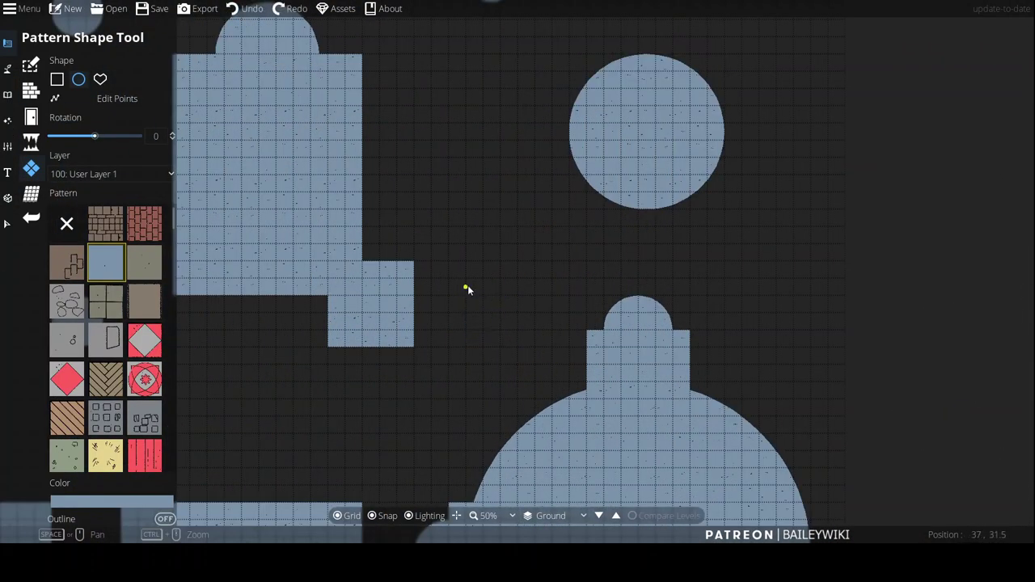
left_click_drag(464, 277, 501, 333)
Step: Align the two eastern small circles with the western ones, moving the northern one 1 west and 2 south, the southern one 1 west and 1 south
key("v")
scroll(275, 253, "down", 1)
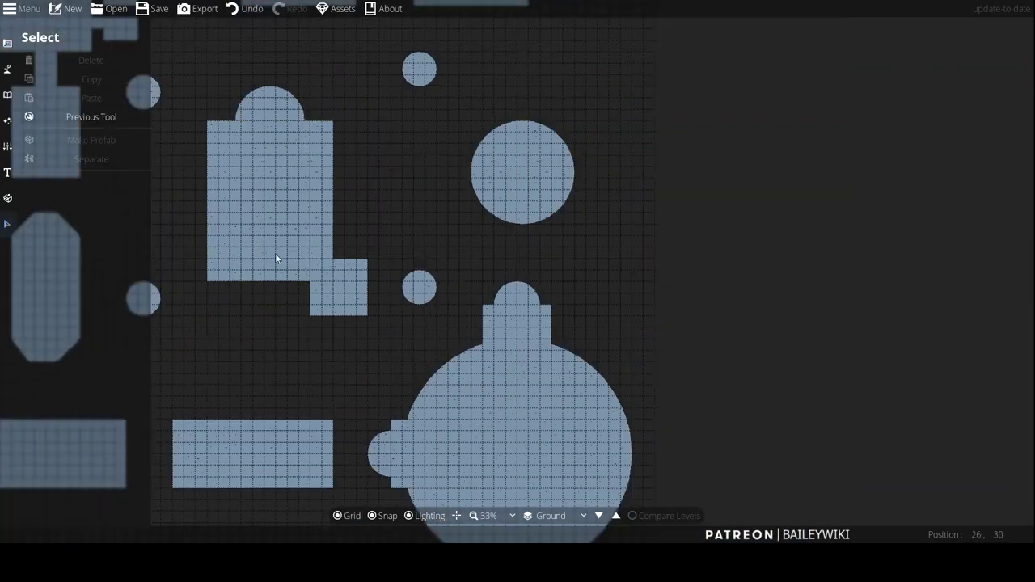
left_click_drag(419, 103, 603, 144)
left_click(582, 270)
left_click_drag(618, 354, 607, 358)
left_click_drag(486, 389, 488, 365)
scroll(507, 345, "down", 1)
left_click_drag(419, 238, 383, 216)
scroll(447, 295, "up", 1)
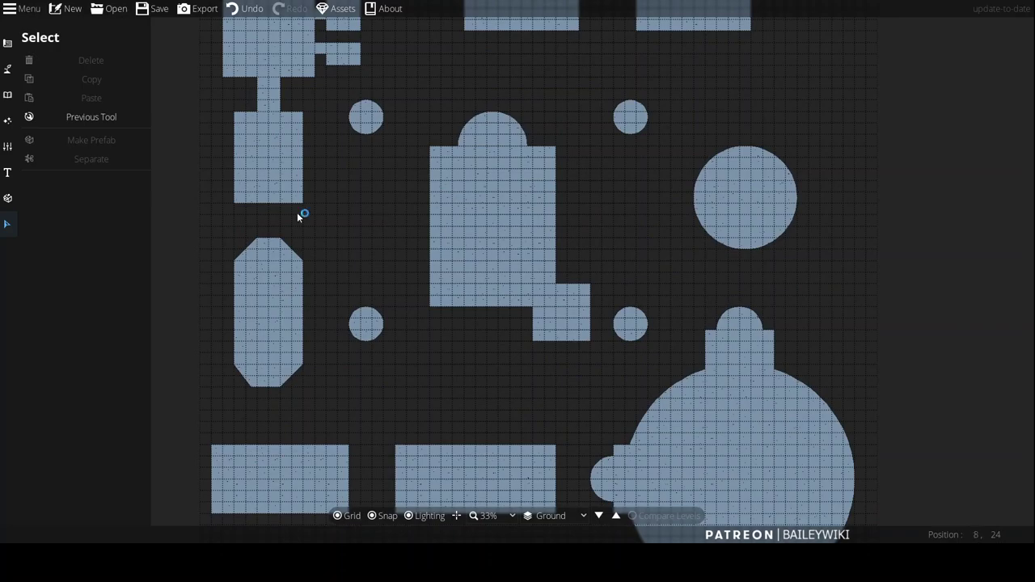
left_click_drag(449, 156, 489, 252)
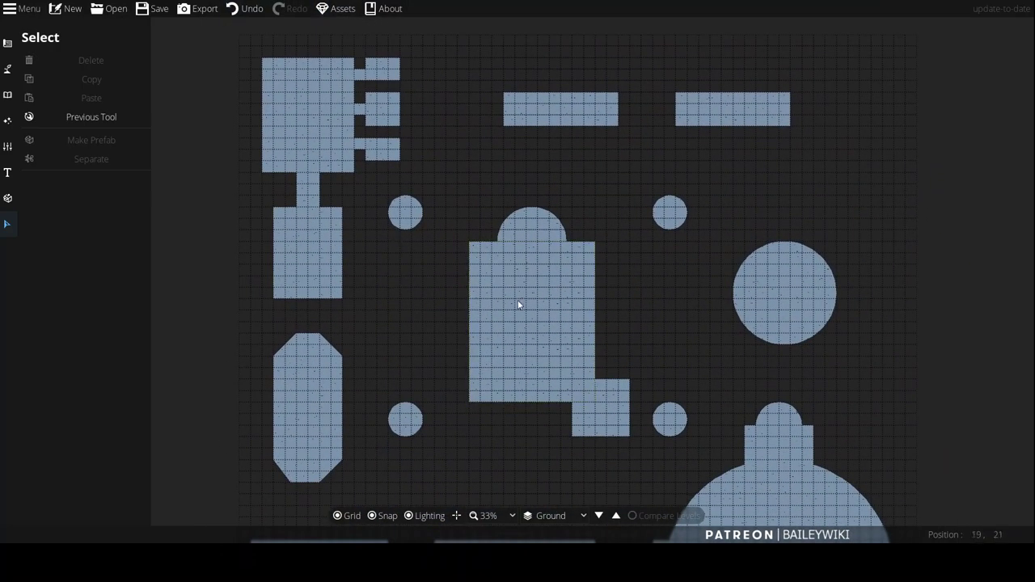
Step: Draw a Solid G wall 8 squares long along the east edge of the 6 by 8 square room with the Wall Tool
left_click(8, 120)
left_click(8, 43)
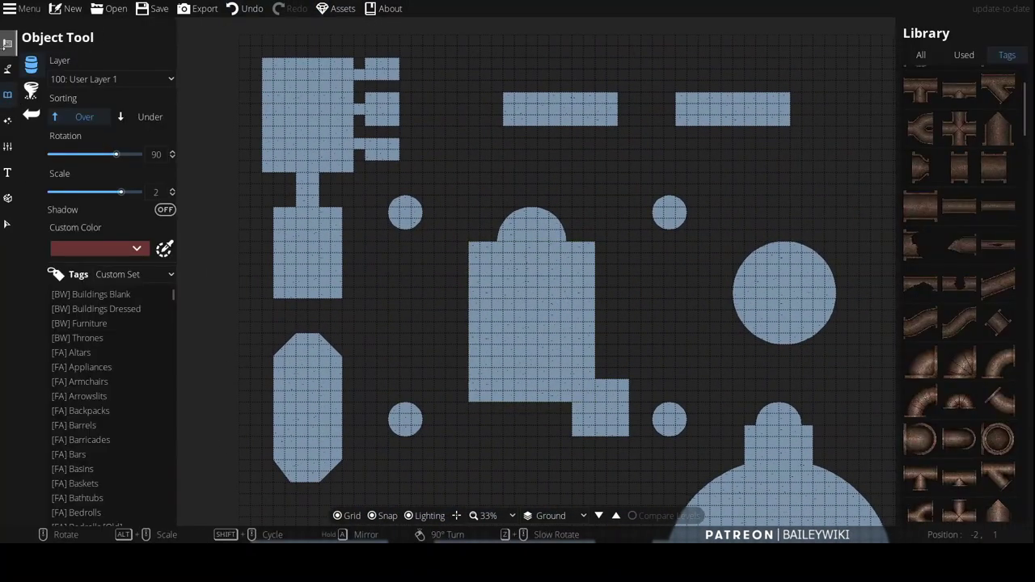
left_click(65, 95)
mouse_move(114, 164)
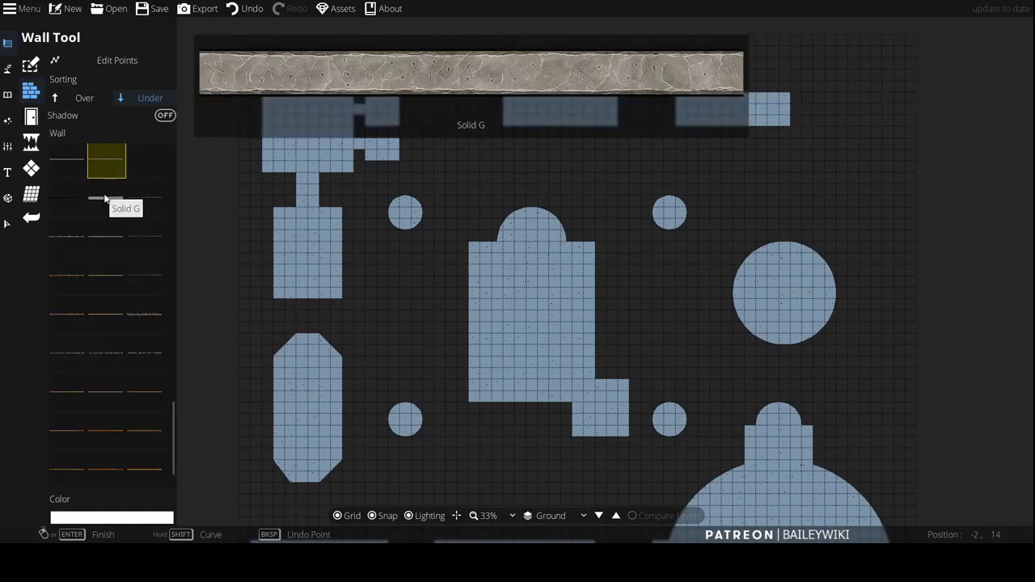
left_click(105, 198)
mouse_move(427, 281)
left_mouse_down()
mouse_move(419, 333)
mouse_move(414, 275)
left_mouse_up()
scroll(298, 260, "up", 3)
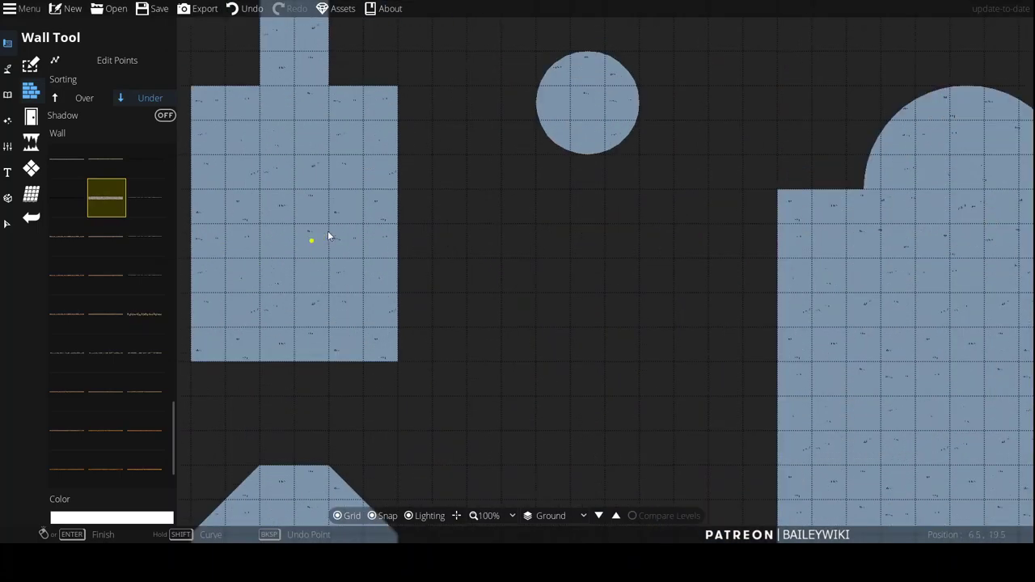
left_click(400, 87)
left_click(398, 360)
right_click(400, 360)
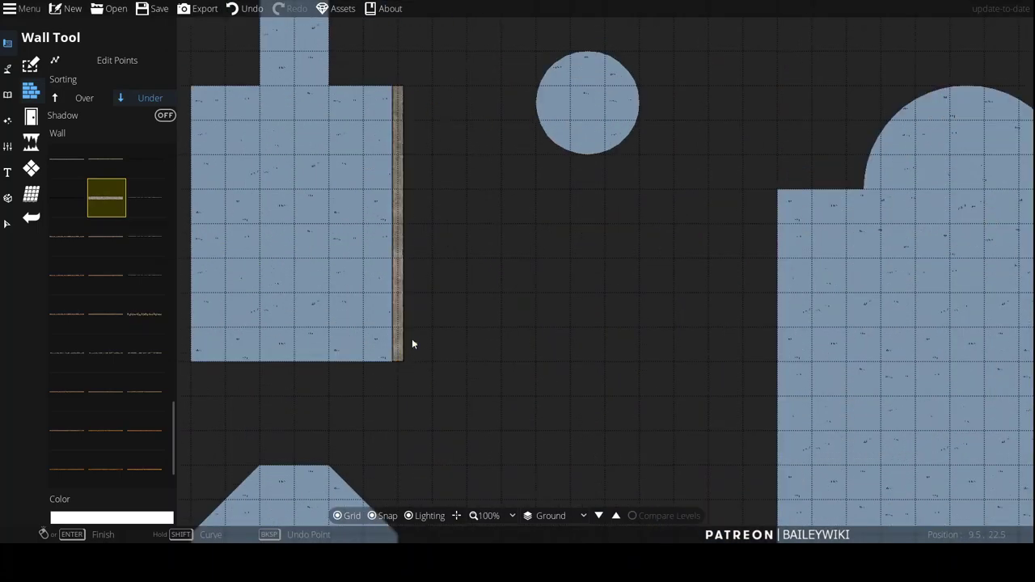
Step: Undo the last wall and set the wall color to the grey 9e9e9e
scroll(411, 331, "down", 1)
key("ctrl+z")
left_click(86, 521)
left_click_drag(13, 336, 2, 305)
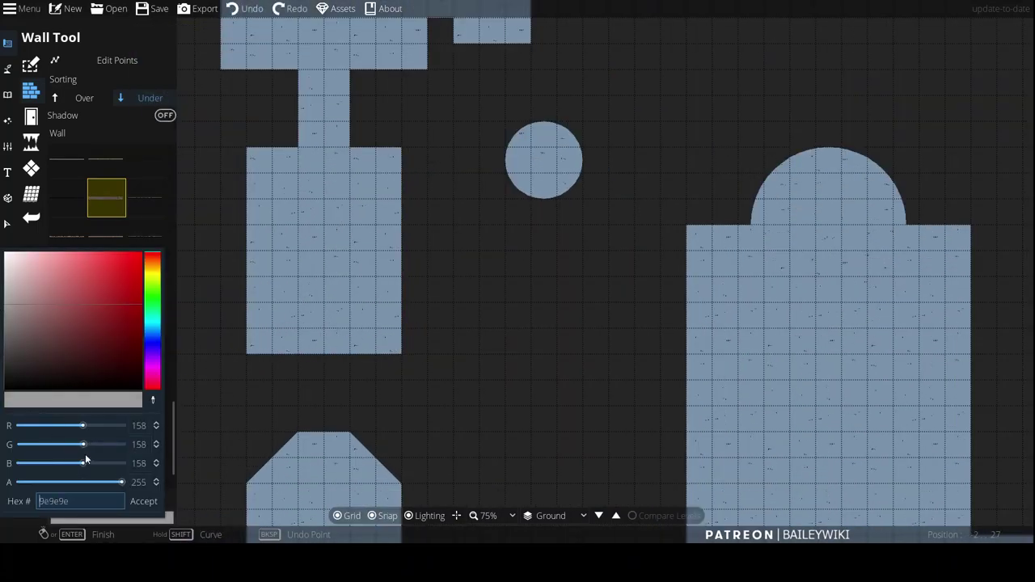
double_click(80, 501)
left_click(145, 501)
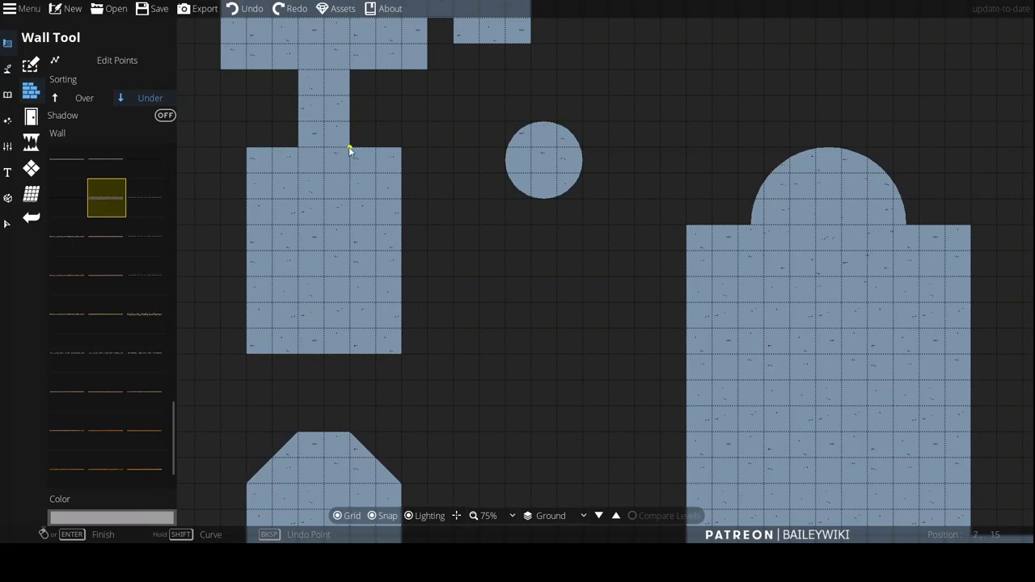
left_click(402, 354)
left_click(248, 355)
left_click(248, 149)
right_click(299, 148)
scroll(360, 151, "up", 2)
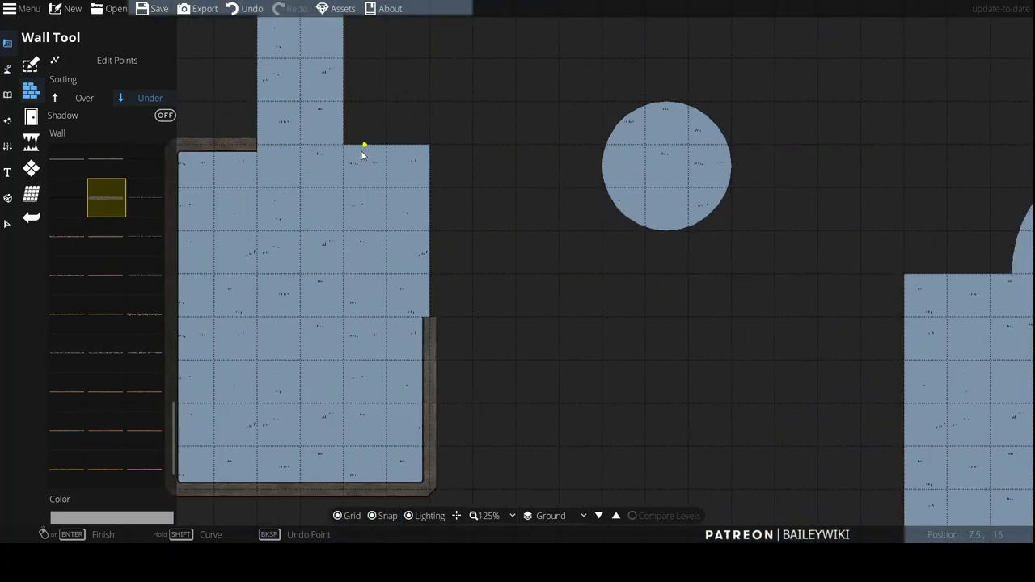
double_click(342, 146)
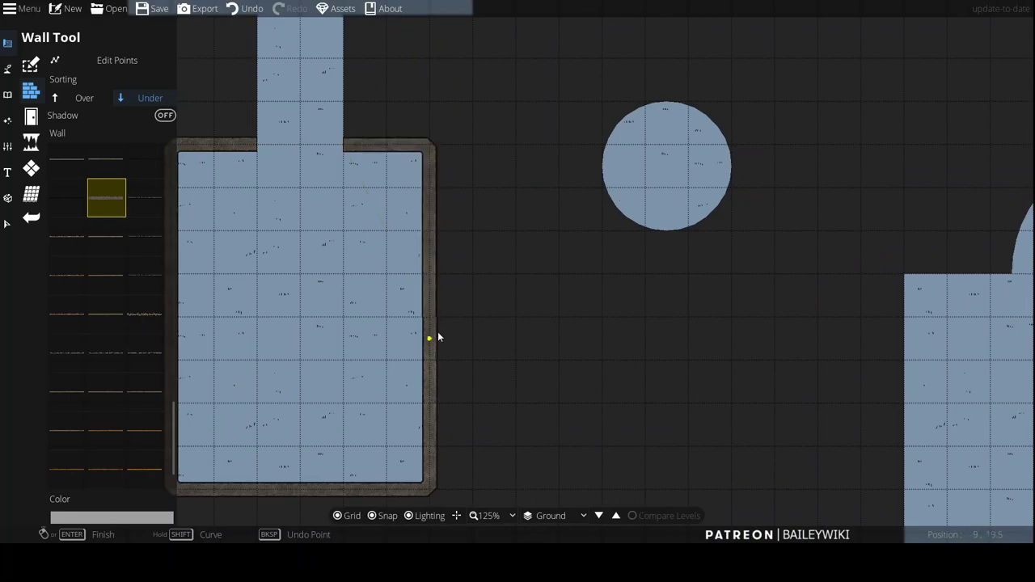
key("ctrl+z")
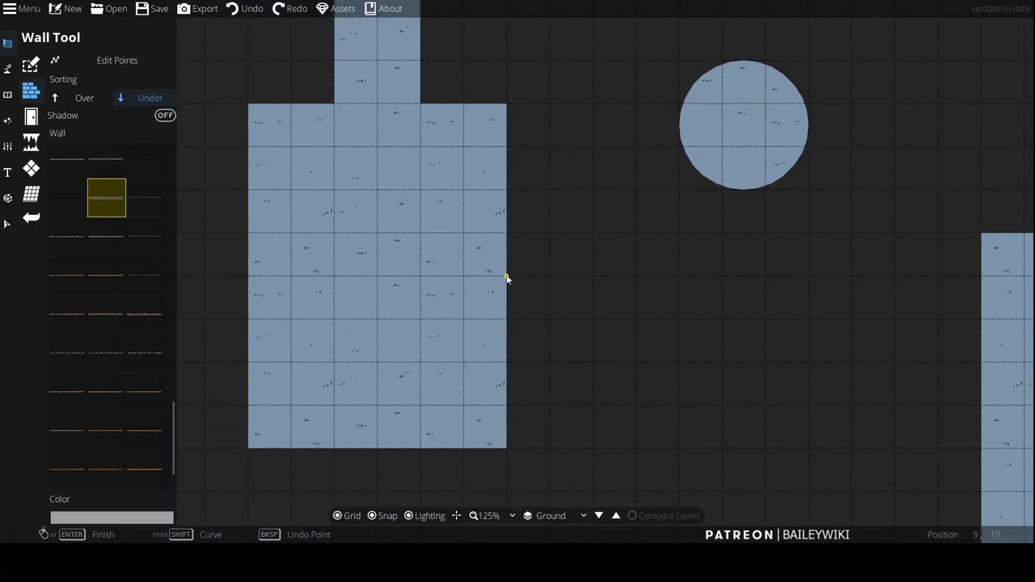
Step: Draw a wall from the connecting passage's east side around the 6 by 8 square room and back to the passage's west side
left_click_drag(498, 125, 509, 221)
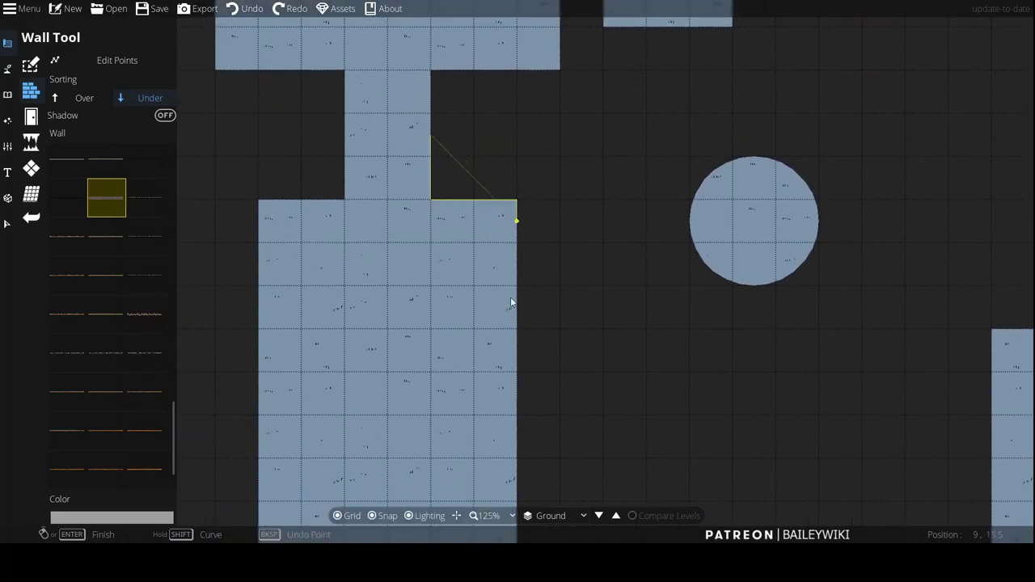
key("Down")
key("Down")
key("Down")
key("Up")
key("Up")
key("Up")
left_click(324, 196)
left_click(411, 194)
left_click(411, 131)
key("Return")
Step: Wall the west and north edges of the 8 by 10 square northern room, ending in its northernmost side passage
key("Up")
key("Up")
left_click(316, 288)
key("Up")
key("Up")
key("Up")
left_click(316, 126)
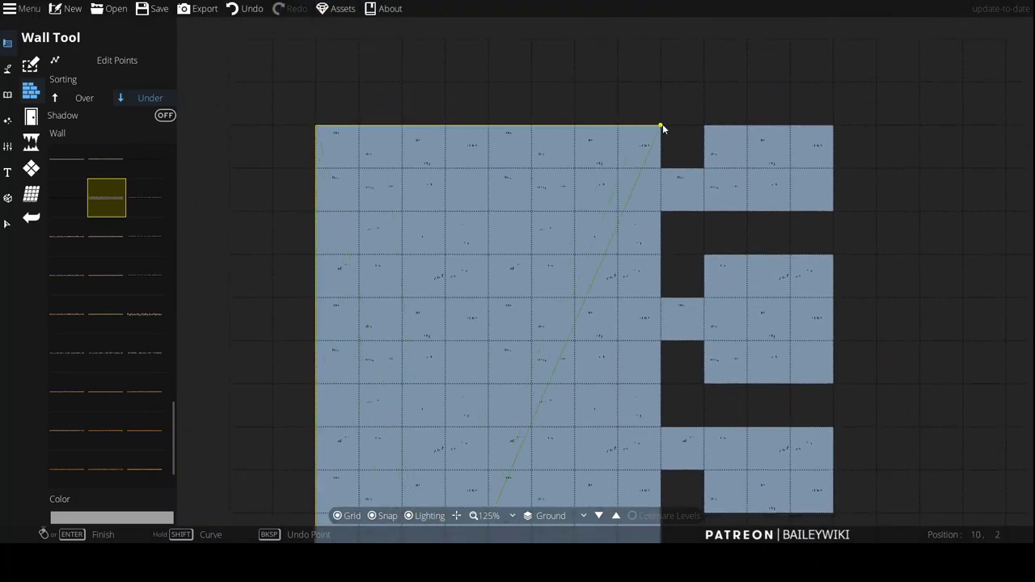
left_click(679, 169)
key("Return")
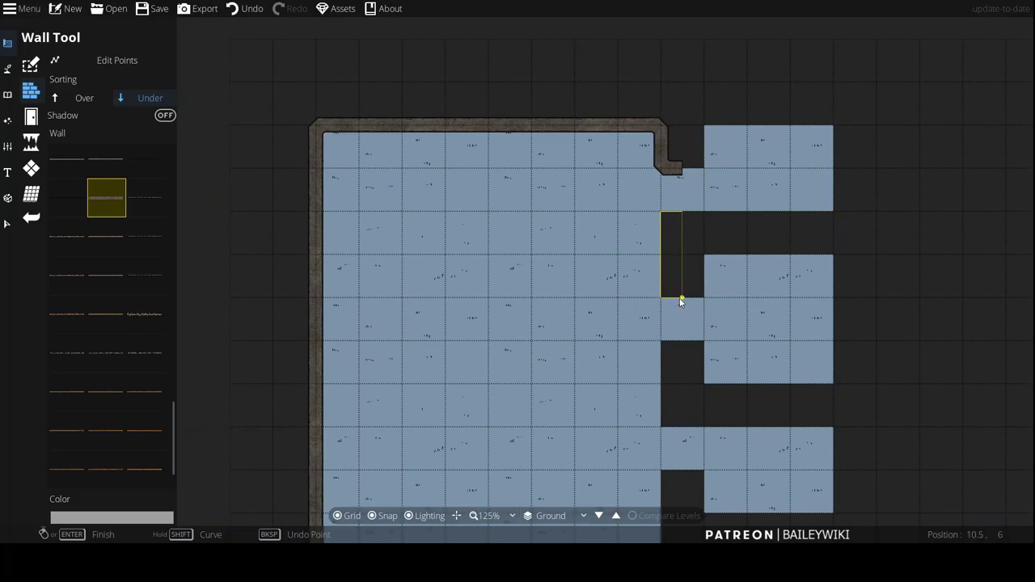
Step: Draw a wall from the northernmost side passage around the 3 by 3 square side room to the southernmost side passage
left_click(704, 298)
left_click(703, 254)
left_click(832, 255)
left_click(704, 384)
left_click(704, 341)
left_click(661, 341)
left_click(661, 426)
left_click(681, 428)
right_click(681, 428)
left_click(681, 428)
Step: Draw a wall around the southernmost side room and along the northern room's southeast corner to the passage's east side
left_click_drag(744, 430, 616, 281)
left_click(703, 278)
left_click(574, 363)
left_click(535, 404)
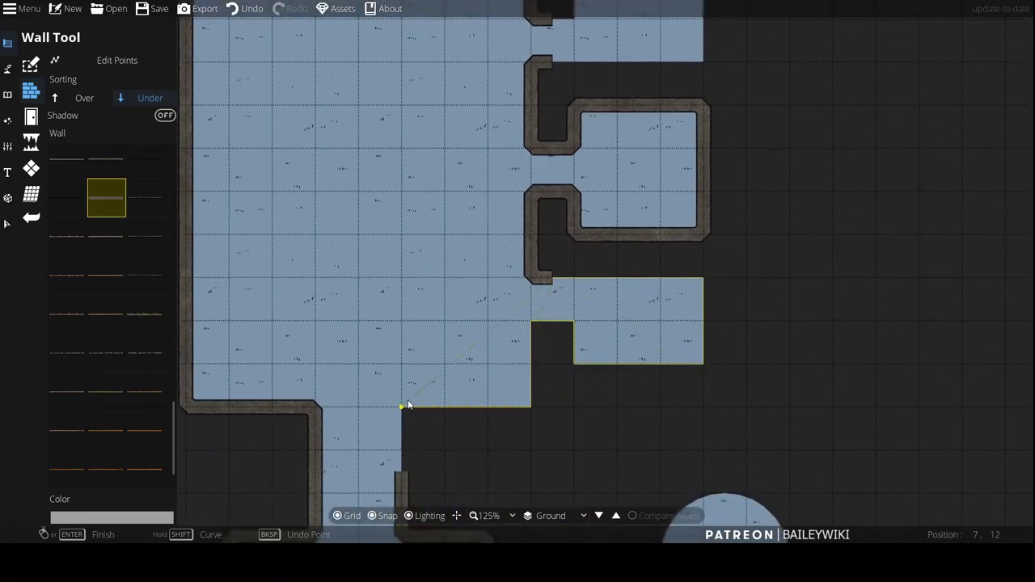
left_click(404, 406)
left_click(404, 471)
right_click(404, 470)
Step: Wall the outer edges of the northernmost 3 by 2 square side room, joining the existing walls in its side passage
left_click_drag(562, 61, 519, 277)
left_click(662, 194)
left_click(661, 279)
left_click(511, 280)
right_click(510, 280)
Step: Draw a quarter-circle wall along the northeast side of the small circle east of the 6 by 8 square room
left_click_drag(387, 452, 468, 46)
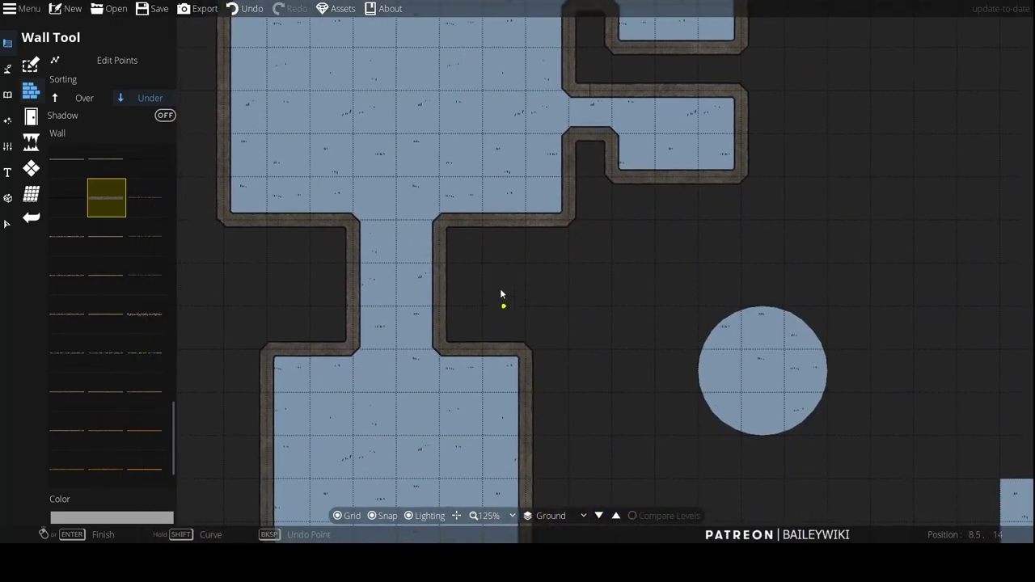
left_click(663, 81)
left_click(729, 82, "shift")
left_click(729, 209, "shift")
left_click(602, 209, "shift")
left_click(656, 84, "shift")
left_click(600, 83, "shift")
right_click(600, 83)
key("ctrl+z")
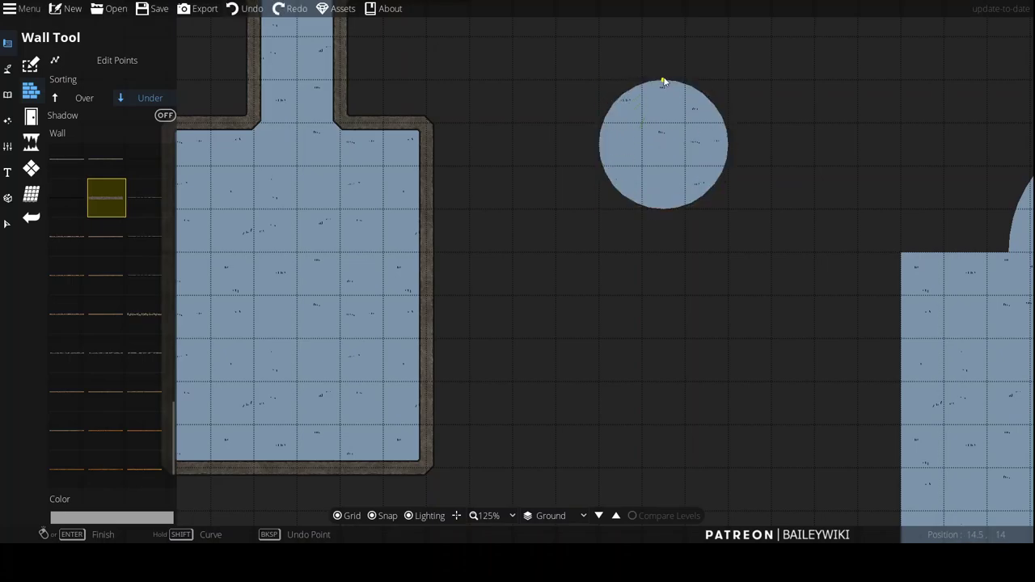
key("ctrl+y")
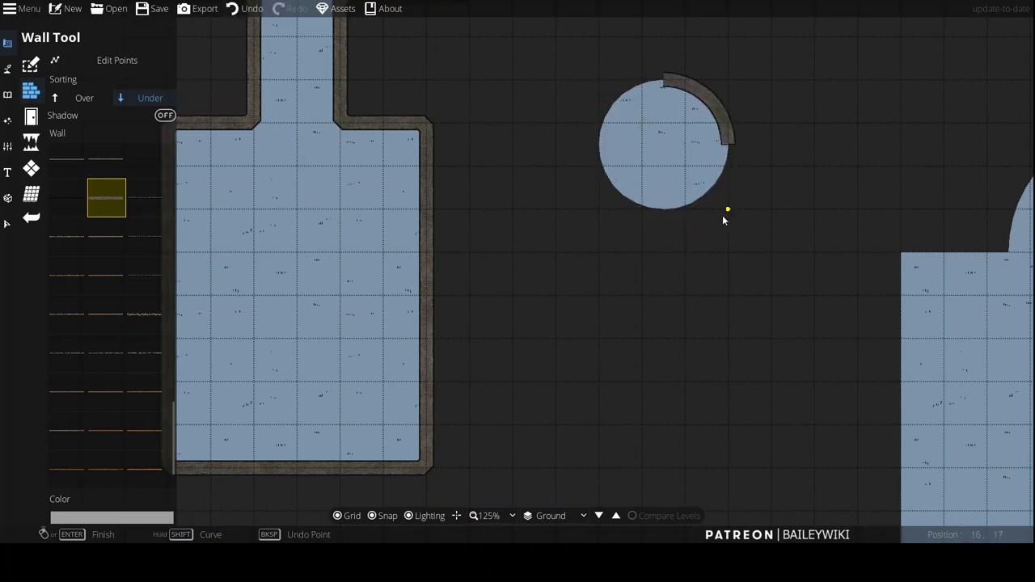
Step: Complete the curved wall around the remaining three quarters of the same small circle
left_click(673, 213, "shift")
right_click(600, 214)
left_click(598, 149)
left_click(657, 86)
right_click(606, 81)
Step: Draw a wall around the elongated room with angled corners south of the 6 by 8 square room
left_click_drag(633, 296, 715, 73)
left_click_drag(628, 327, 704, 50)
left_click(592, 382)
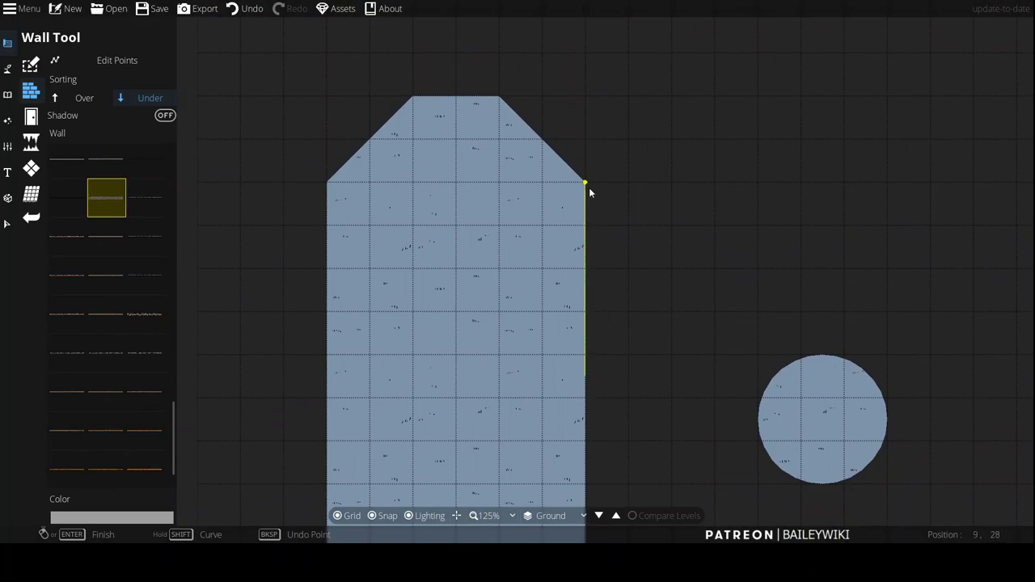
left_click(496, 96)
left_click(321, 191)
left_click_drag(296, 340, 202, 31)
left_click(233, 259)
left_click(299, 346)
left_click(403, 347)
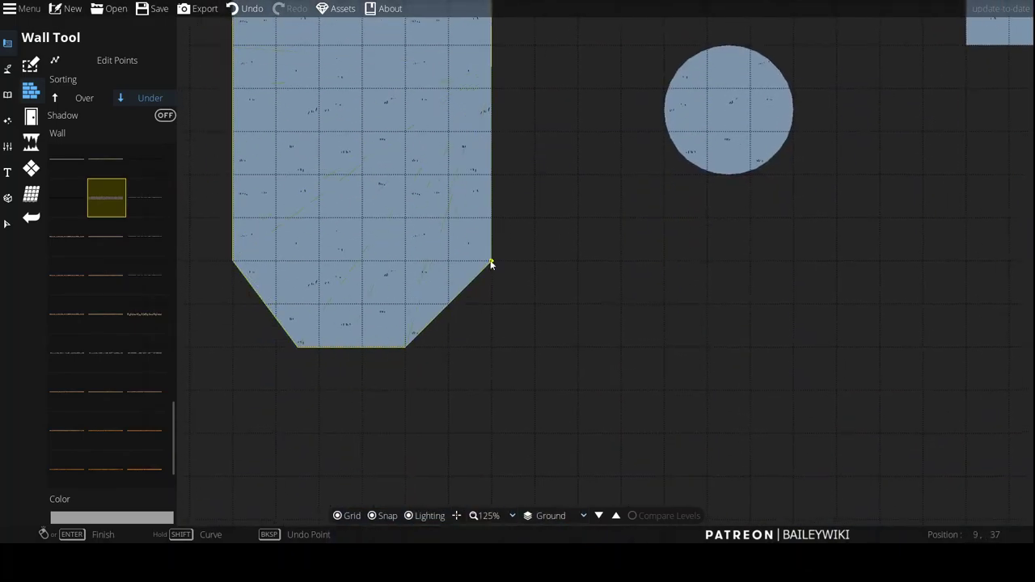
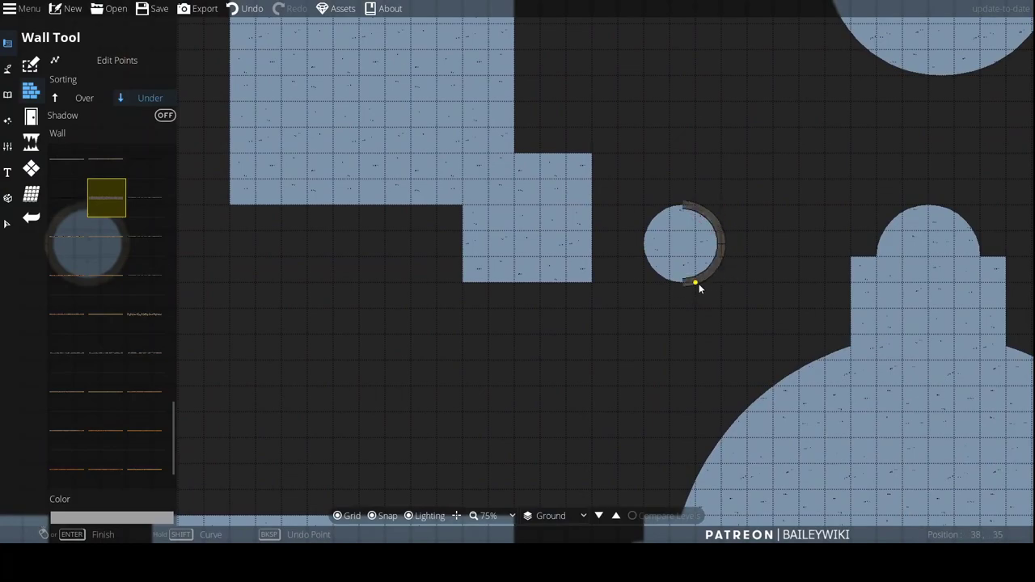
Step: Finish the curved wall around the southeastern small circle and wall the domed alcove north of the large circle
left_click(644, 249, "shift")
left_click(682, 205)
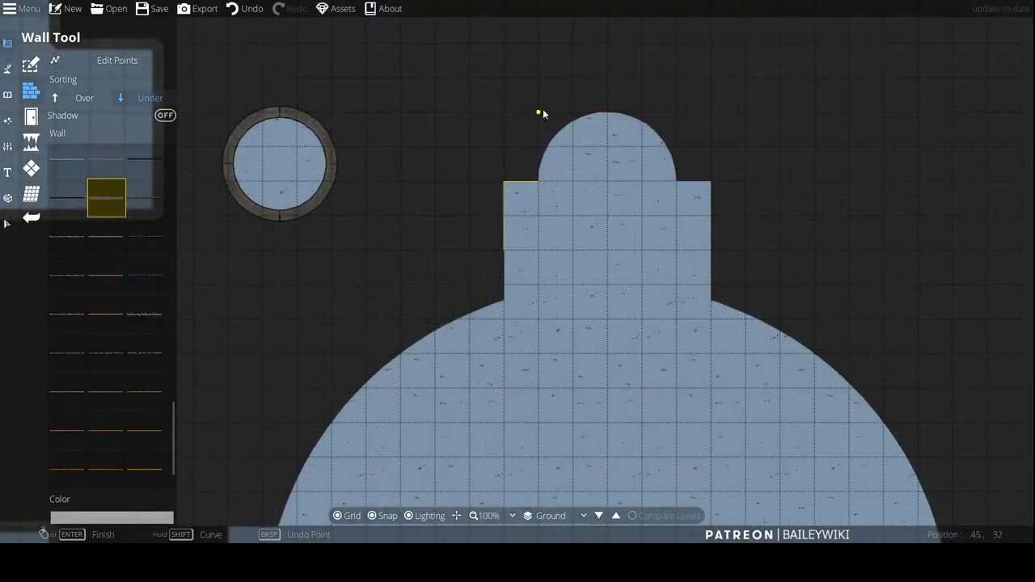
left_click(591, 114)
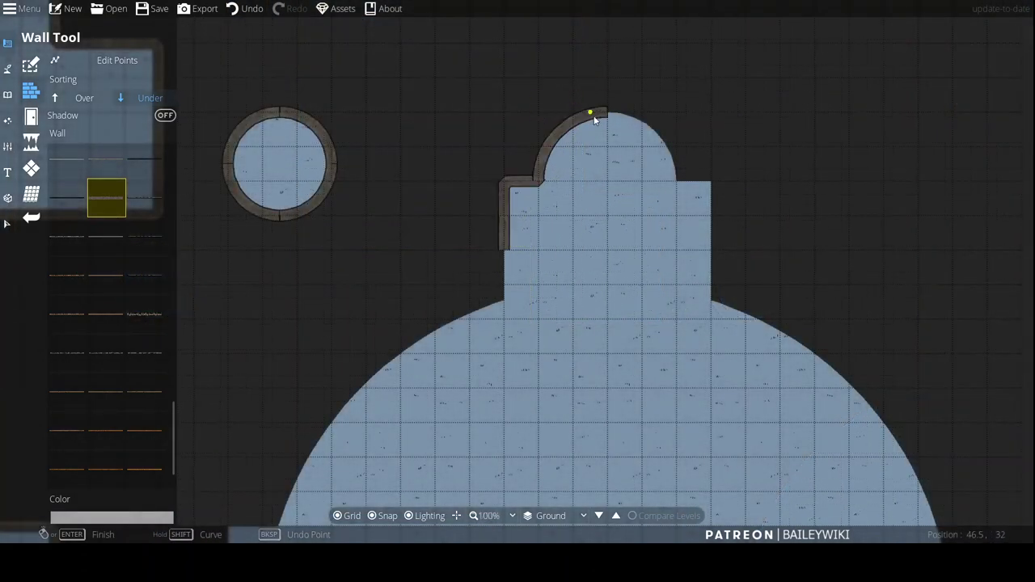
left_click(711, 190)
right_click(709, 253)
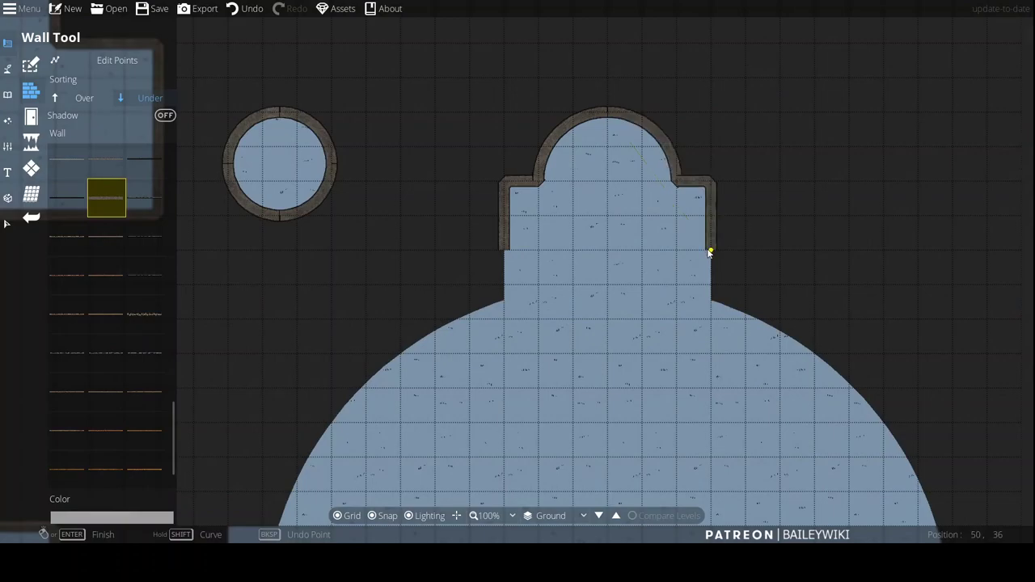
left_click(710, 300)
left_click_drag(710, 300, 415, 64)
left_click_drag(674, 368, 619, 142)
left_click(635, 177, "shift")
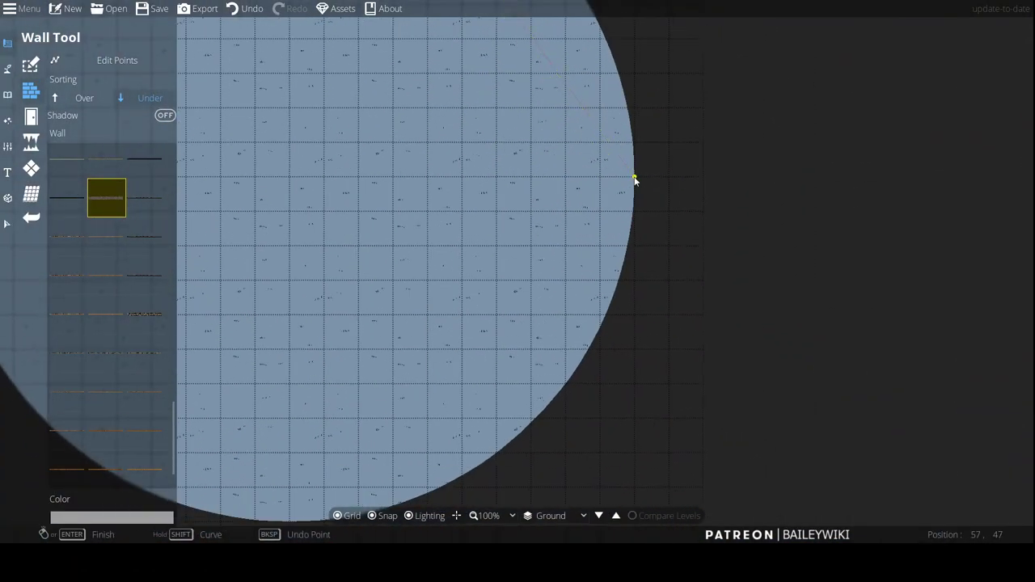
left_click_drag(635, 177, 625, 407)
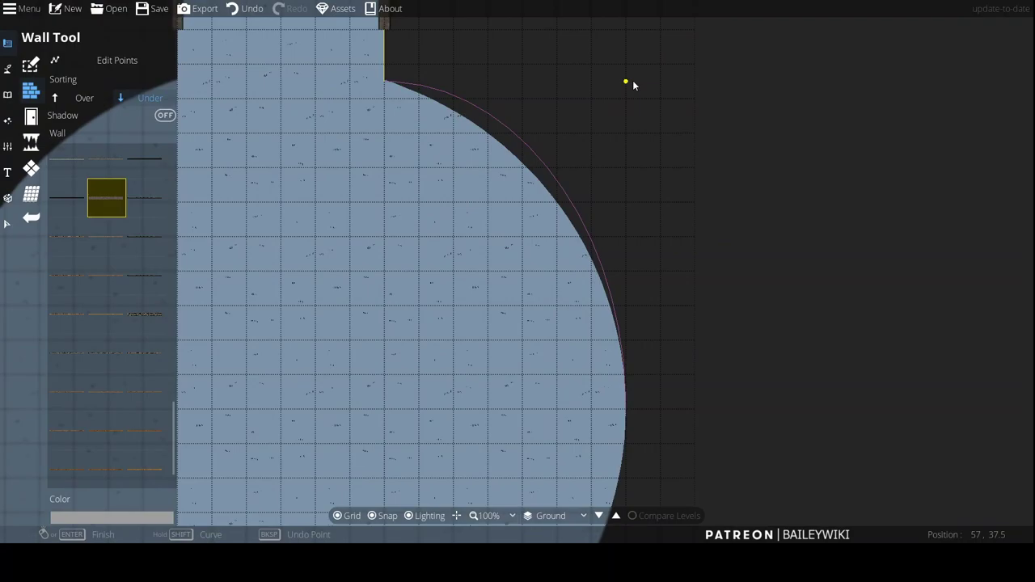
right_click(654, 200)
key("ctrl+z")
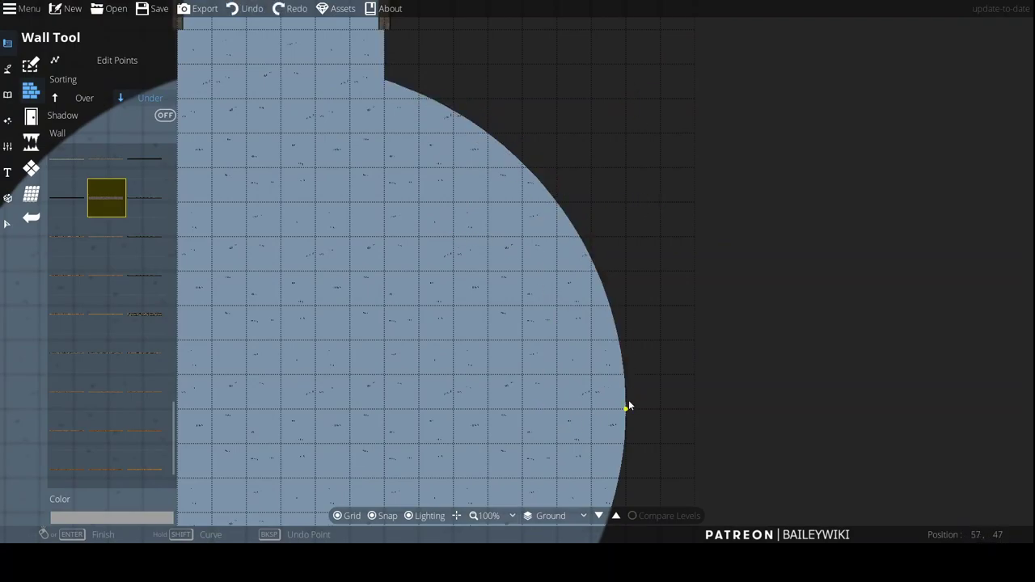
Step: Draw quarter-circle walls along the northeast and northwest quarters of the 20 square wide circle
left_click(629, 406)
left_click_drag(405, 186, 509, 304)
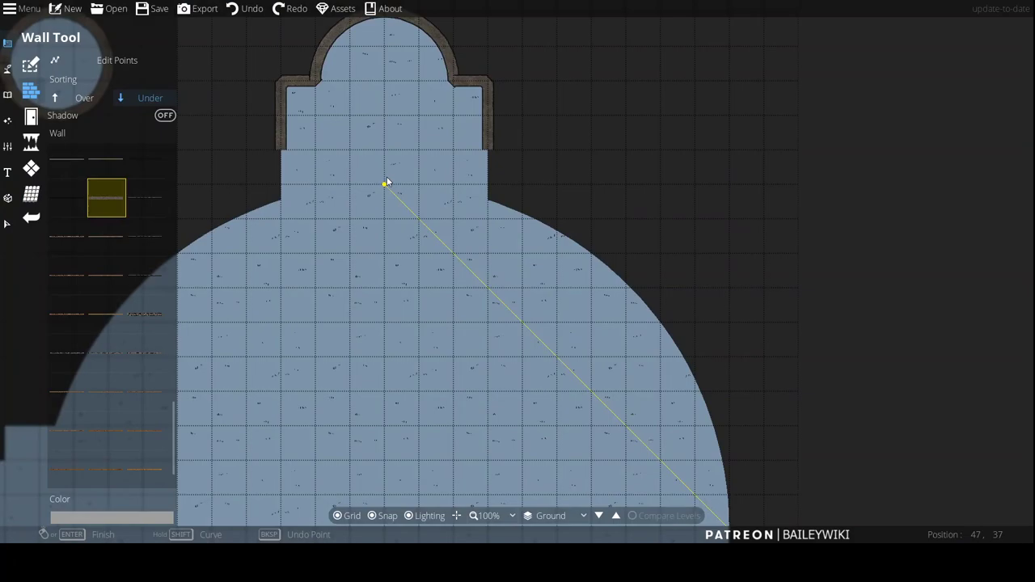
right_click(387, 182)
right_click(728, 186)
left_click_drag(747, 356, 739, 125)
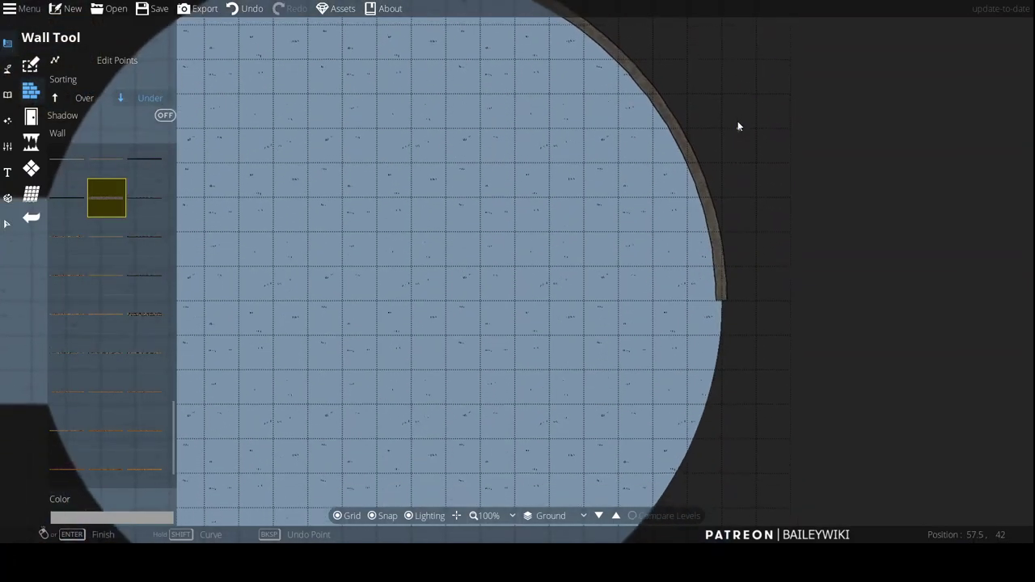
left_click_drag(428, 24, 643, 201)
left_click(619, 152)
left_click_drag(280, 416, 342, 8)
right_click(299, 163)
Step: Draw quarter-circle walls along the southwest and southeast quarters of the large circle
left_click(286, 105)
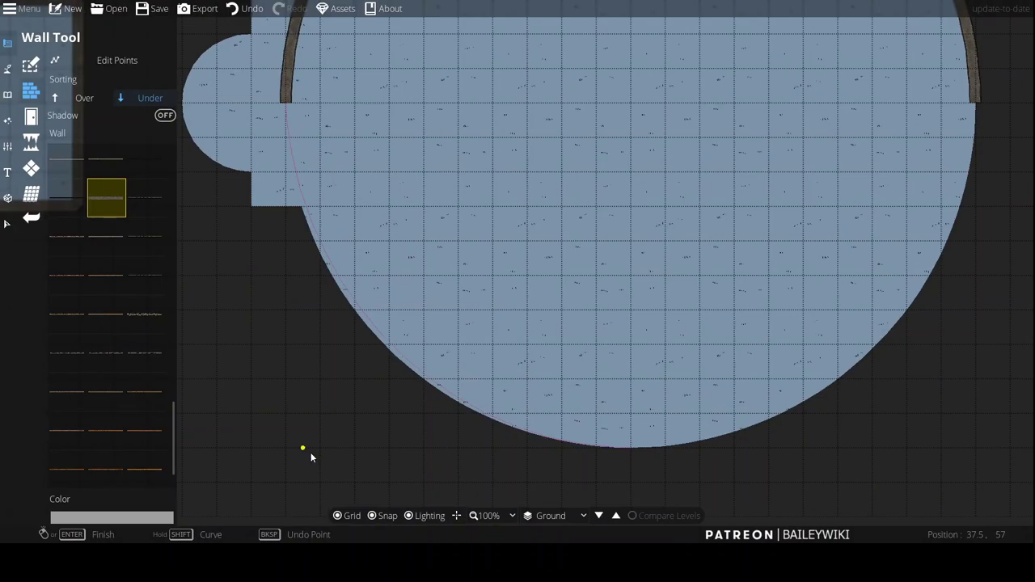
left_click(294, 454)
left_click(632, 449)
left_click_drag(957, 132, 717, 82)
left_click(707, 163)
right_click(716, 420)
Step: Draw a wall around the domed alcove on the large circle's west side, ending at the circular wall
left_click_drag(493, 160, 805, 352)
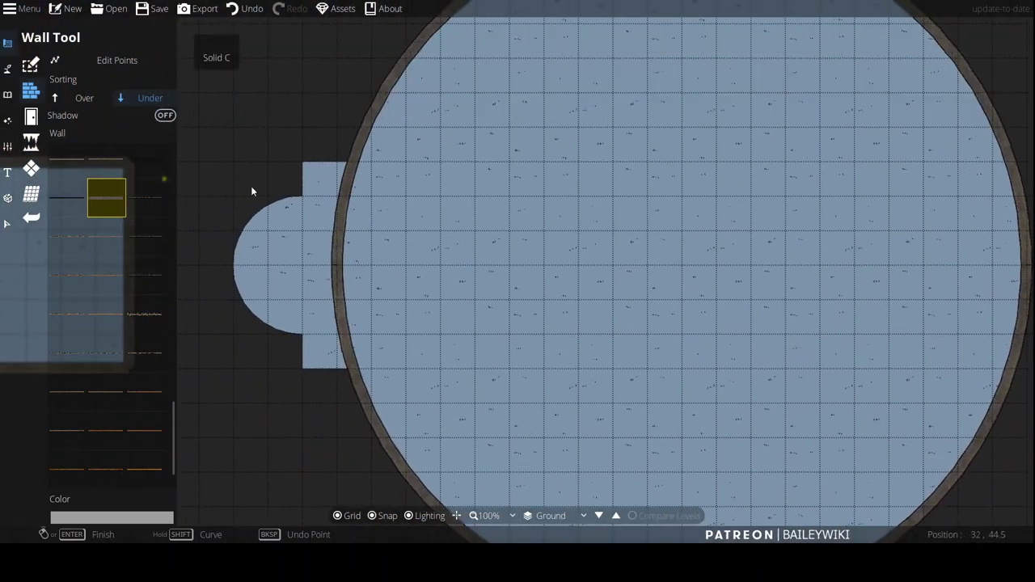
right_click(236, 267)
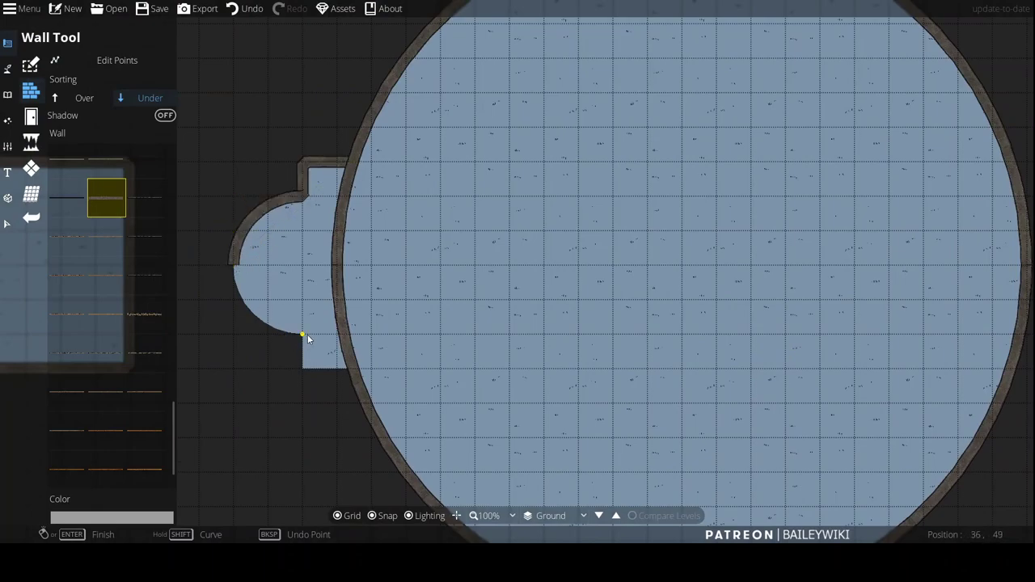
left_click(308, 370)
left_click(351, 370)
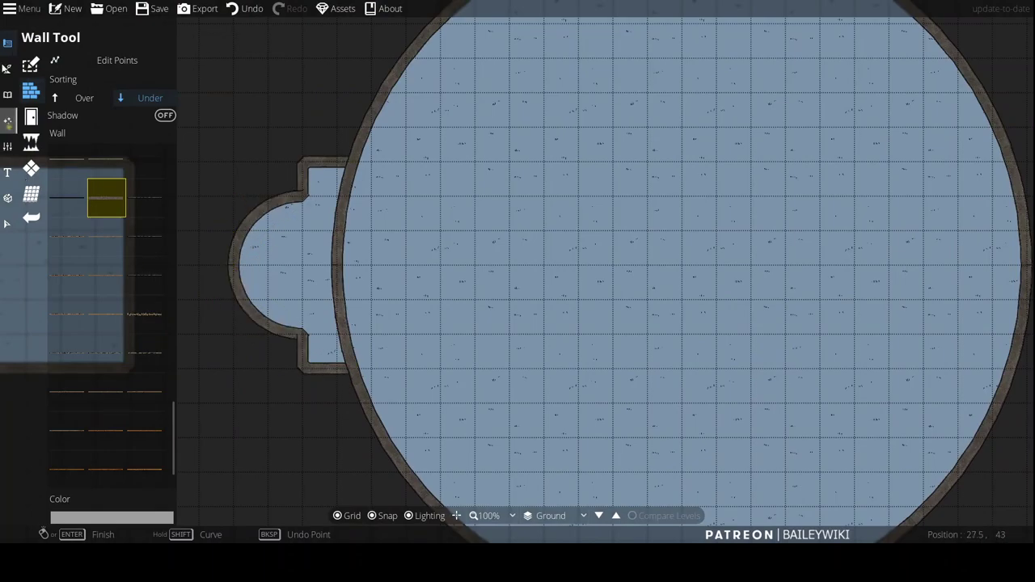
Step: Delete the circular wall's points across the western alcove to open it to the large circle
left_click(105, 60)
key("Delete")
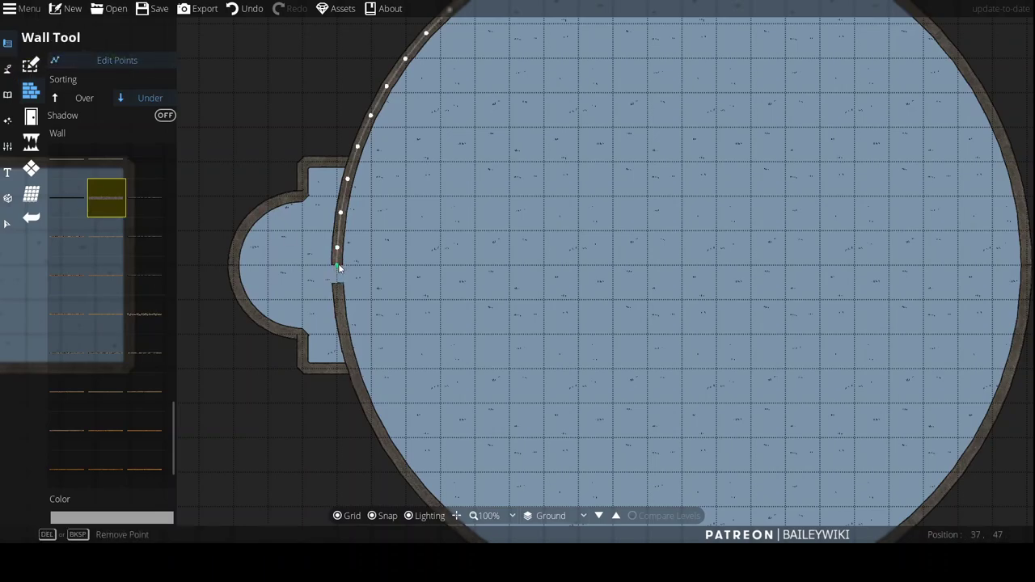
key("Delete")
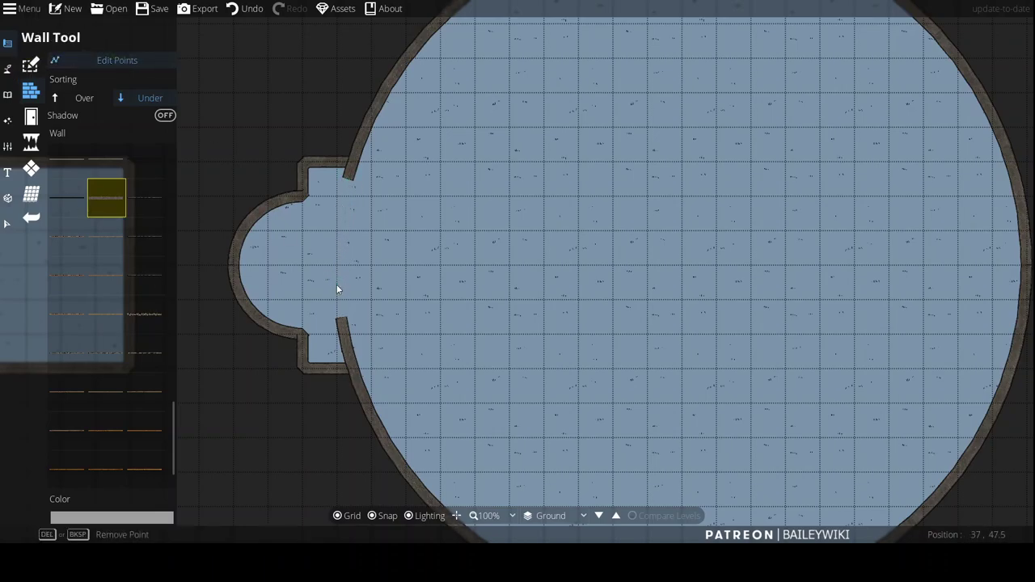
Step: Delete the circular wall's points across the northern alcove to open it to the large circle
left_click_drag(801, 152, 700, 342)
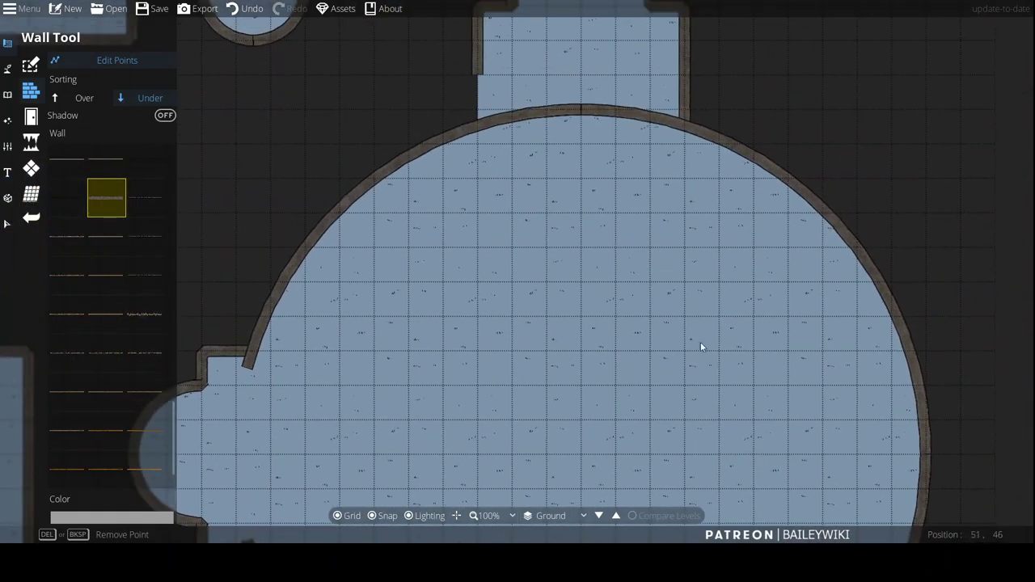
key("Delete")
key("Delete")
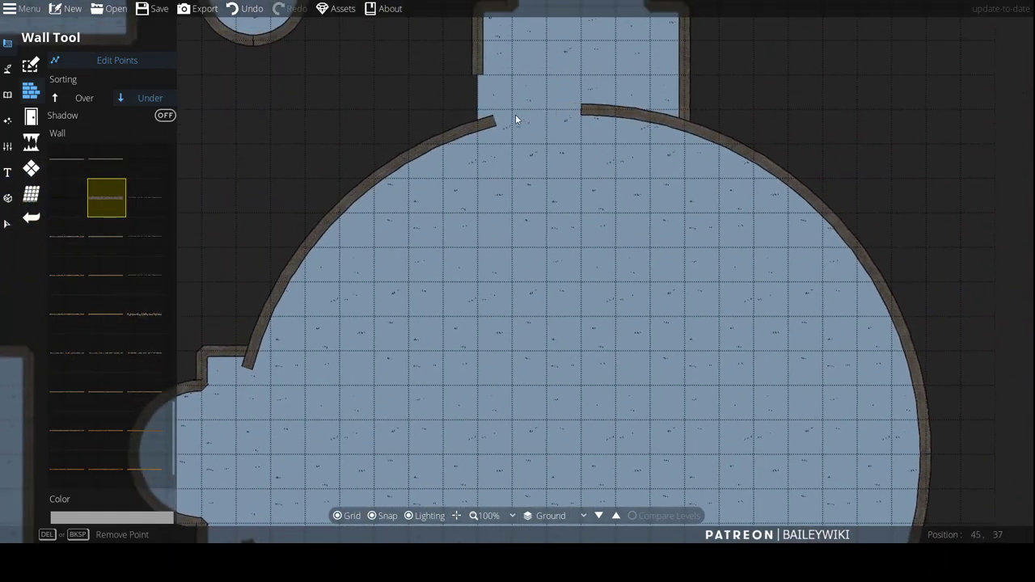
key("Delete")
key("Delete")
key("Delete")
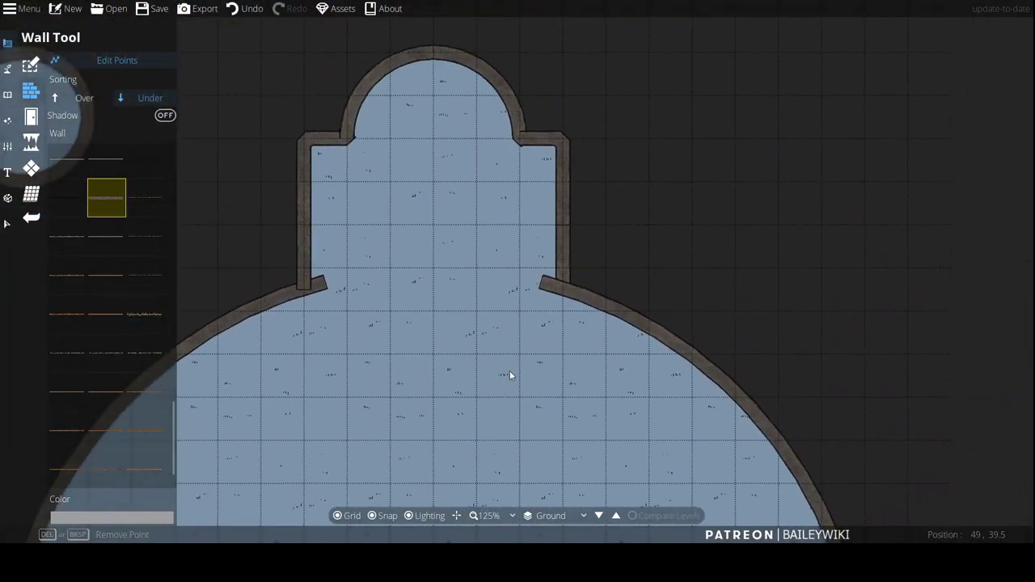
Step: Move the circular wall's two end points at the northern alcove onto the ends of the alcove's side walls
scroll(536, 290, "up", 5)
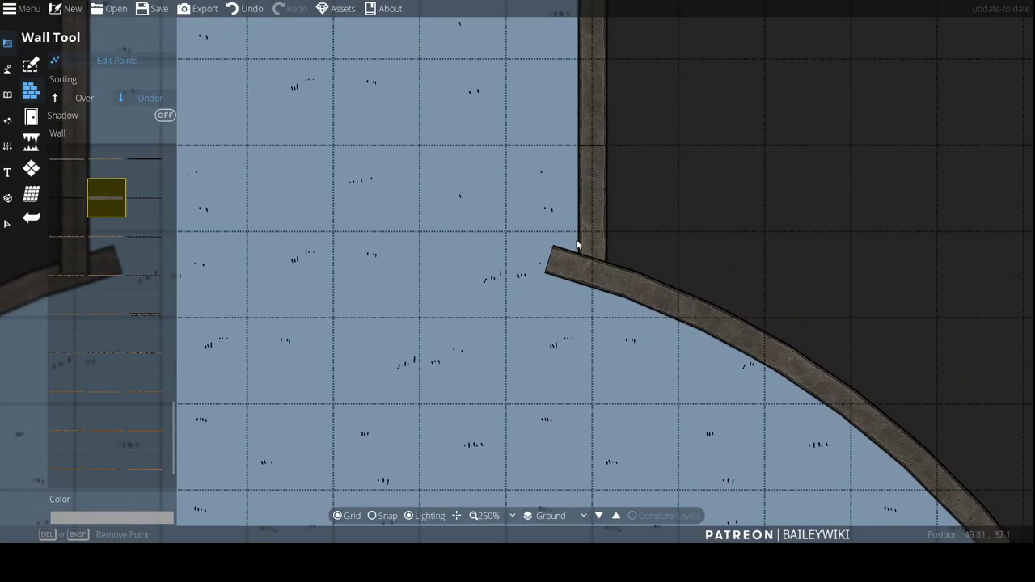
left_click_drag(548, 263, 592, 270)
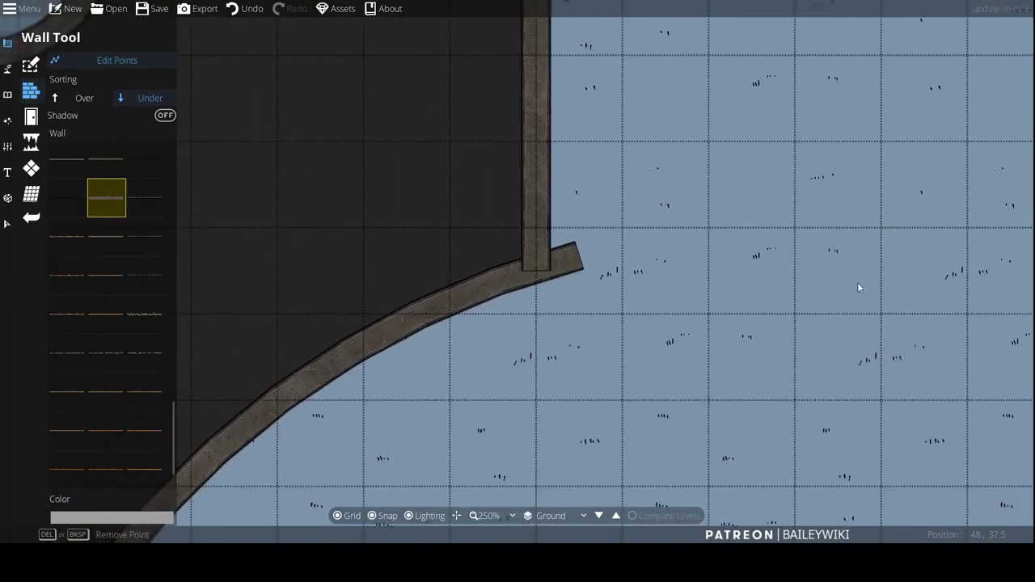
left_click(574, 259)
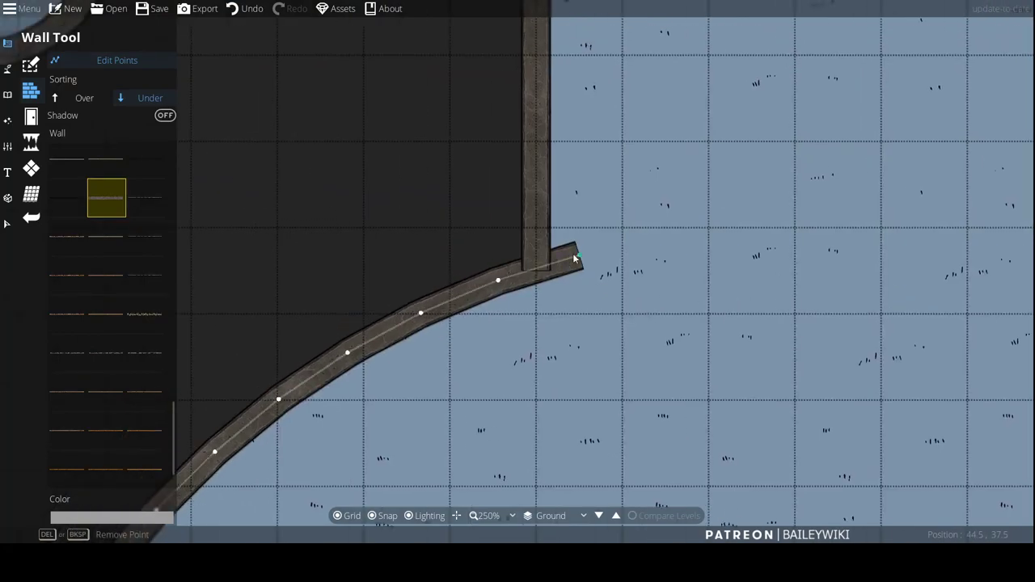
left_click_drag(575, 259, 536, 269)
key("s")
Step: Adjust the wall end points on both sides of the western alcove so its walls meet the circular wall
left_click(598, 427)
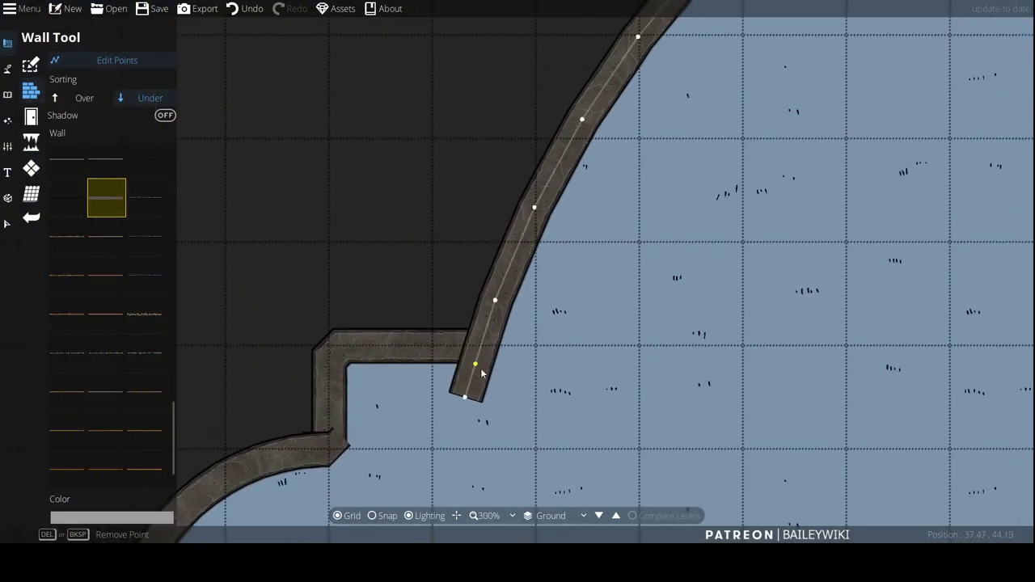
left_click_drag(468, 397, 438, 349)
left_click_drag(545, 395, 604, 165)
left_click_drag(571, 243, 536, 247)
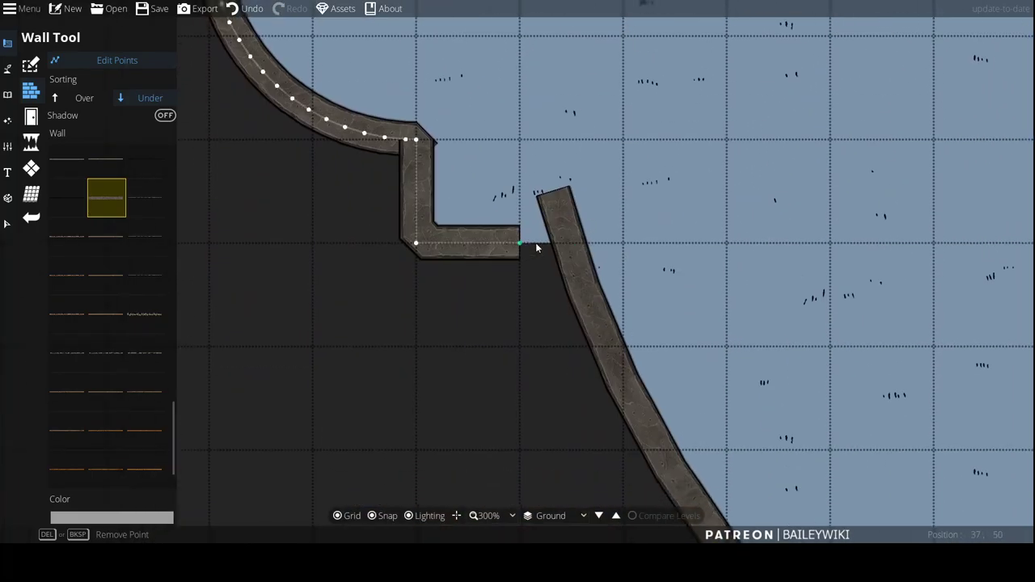
left_click_drag(556, 194, 563, 245)
key("s")
Step: Try out straight rusty inside-pipe sections in the gap between the western rectangular room and the elongated octagonal room
scroll(792, 204, "down", 8)
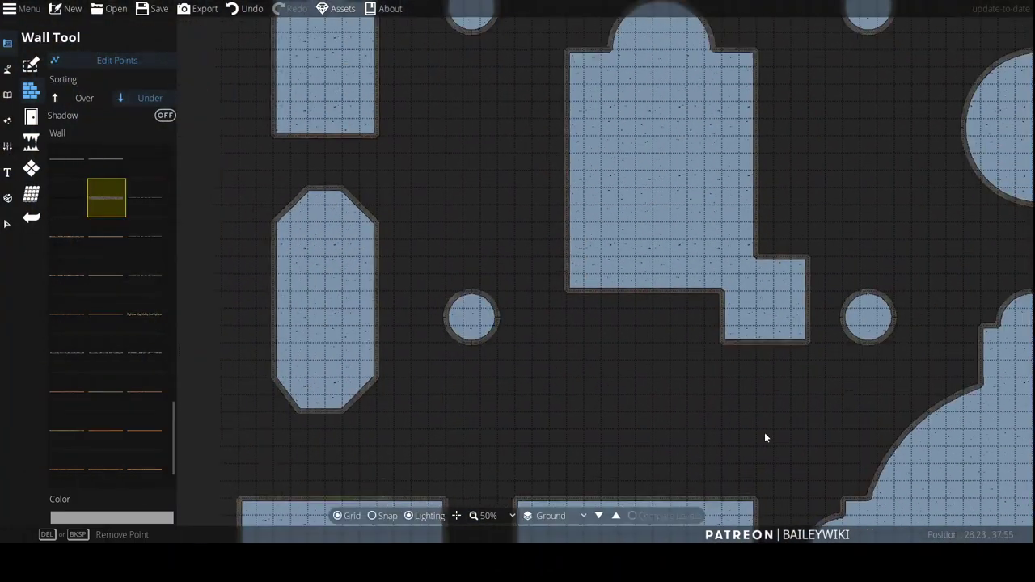
left_click_drag(720, 218, 663, 189)
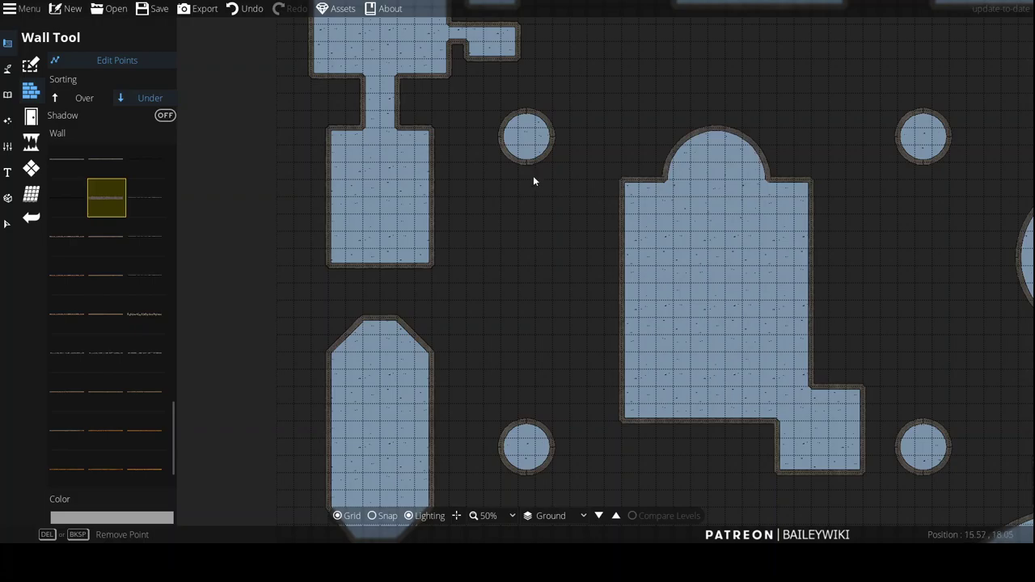
left_click_drag(527, 220, 456, 111)
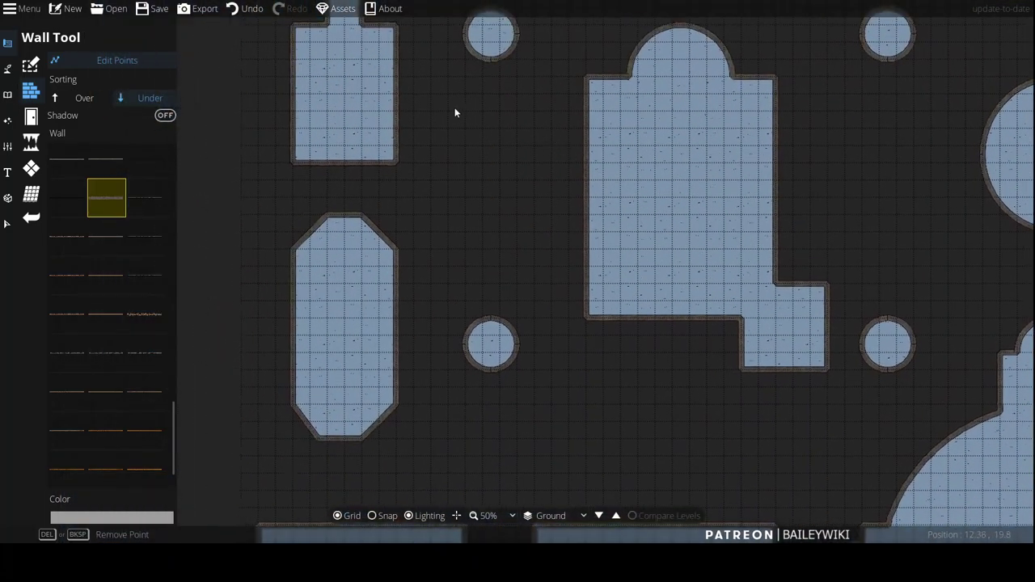
scroll(456, 111, "down", 1)
left_click_drag(411, 170, 345, 284)
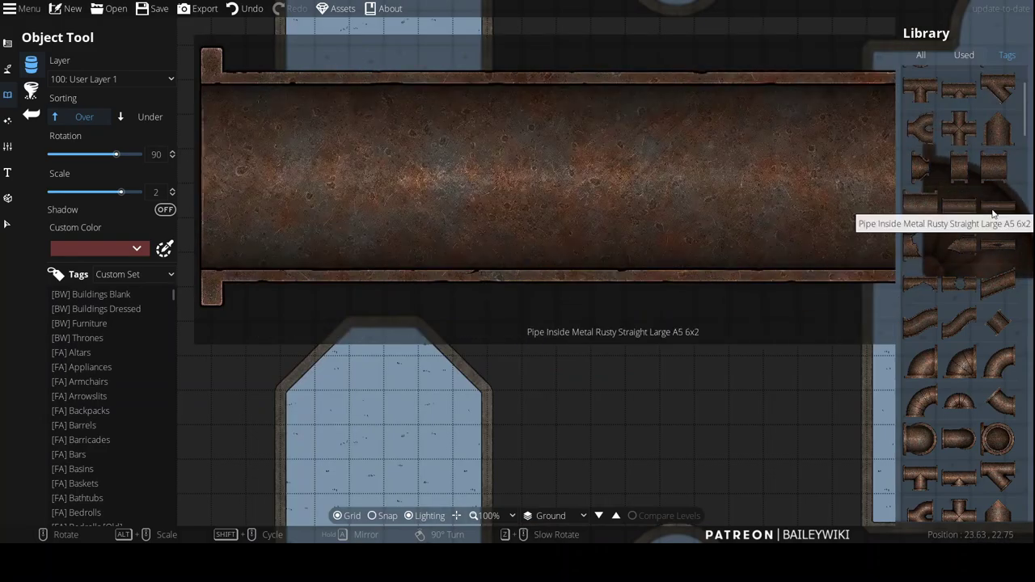
left_click(983, 216)
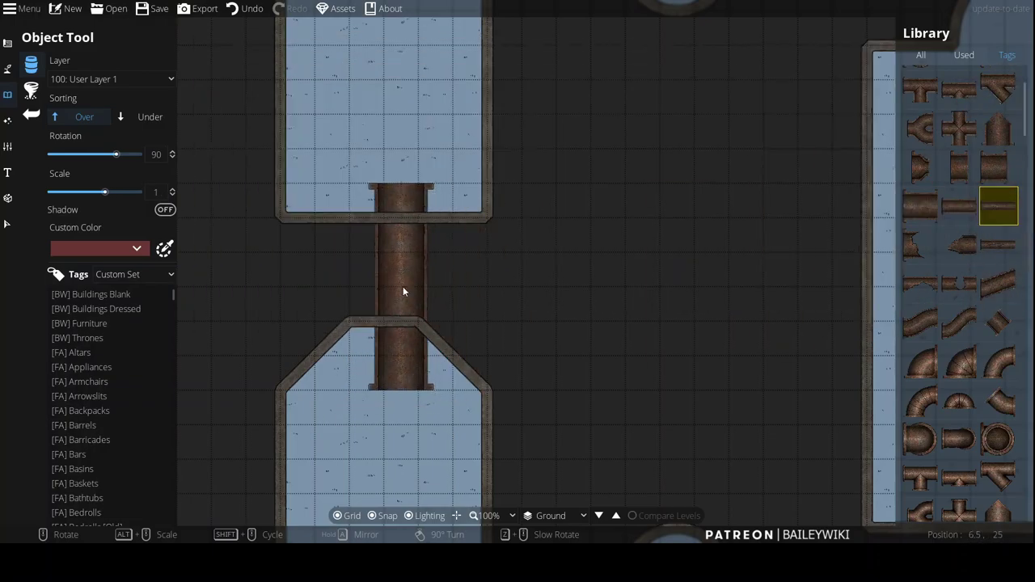
scroll(690, 266, "down", 1)
scroll(682, 278, "up", 1)
left_click_drag(649, 333, 577, 123)
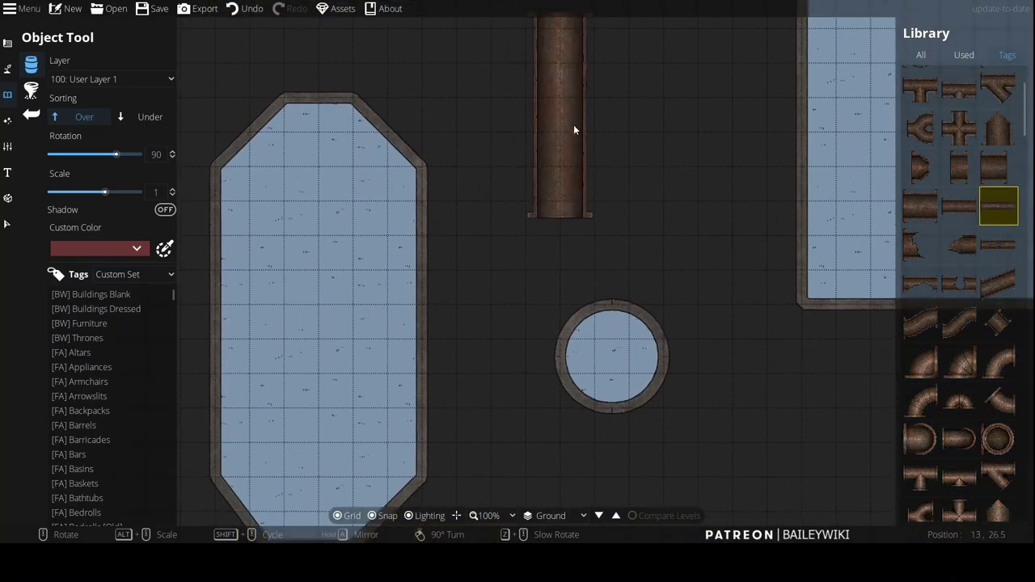
scroll(975, 405, "down", 5)
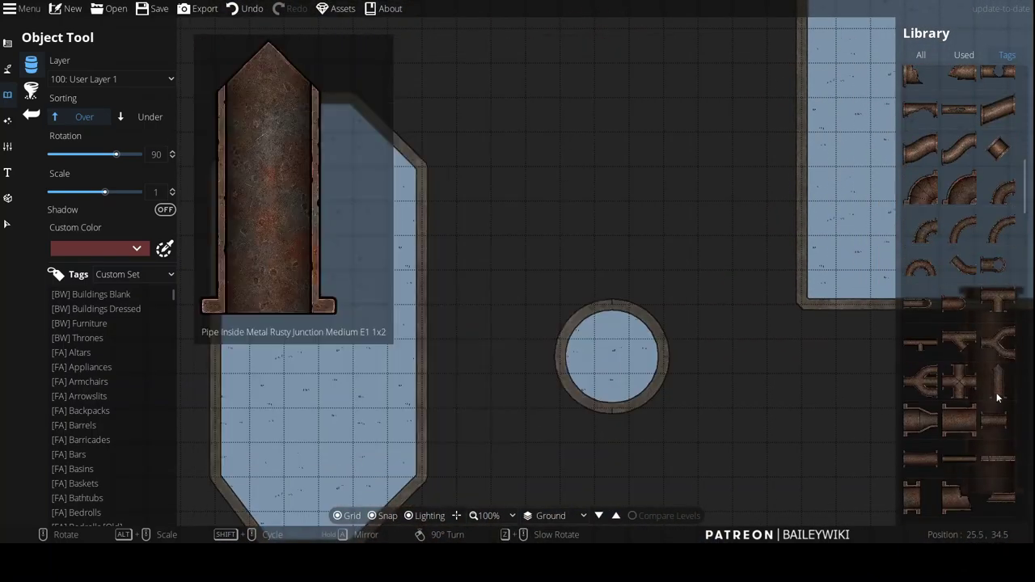
left_click(959, 420)
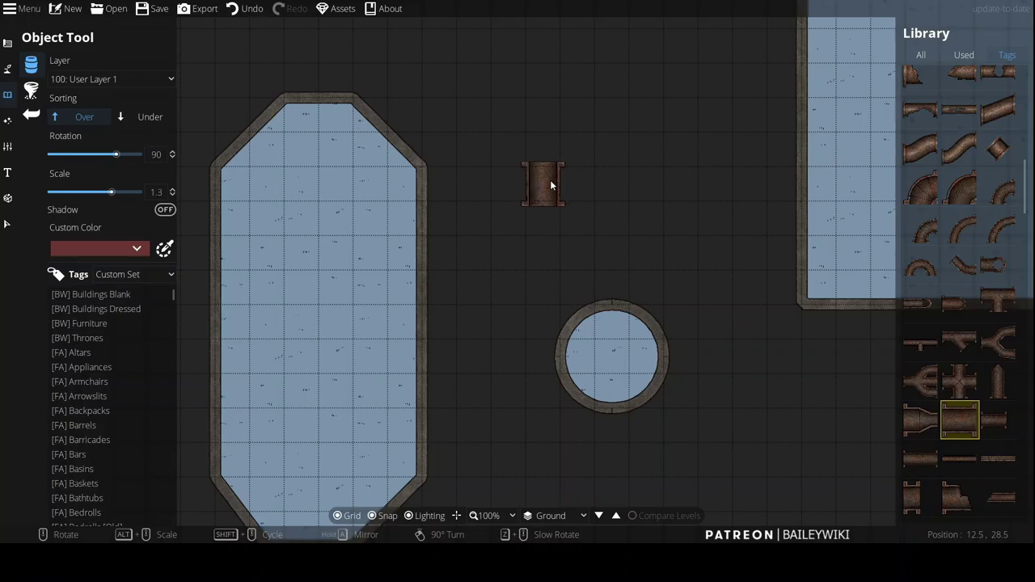
scroll(551, 185, "up", 1)
left_click_drag(304, 131, 381, 362)
scroll(960, 201, "up", 7)
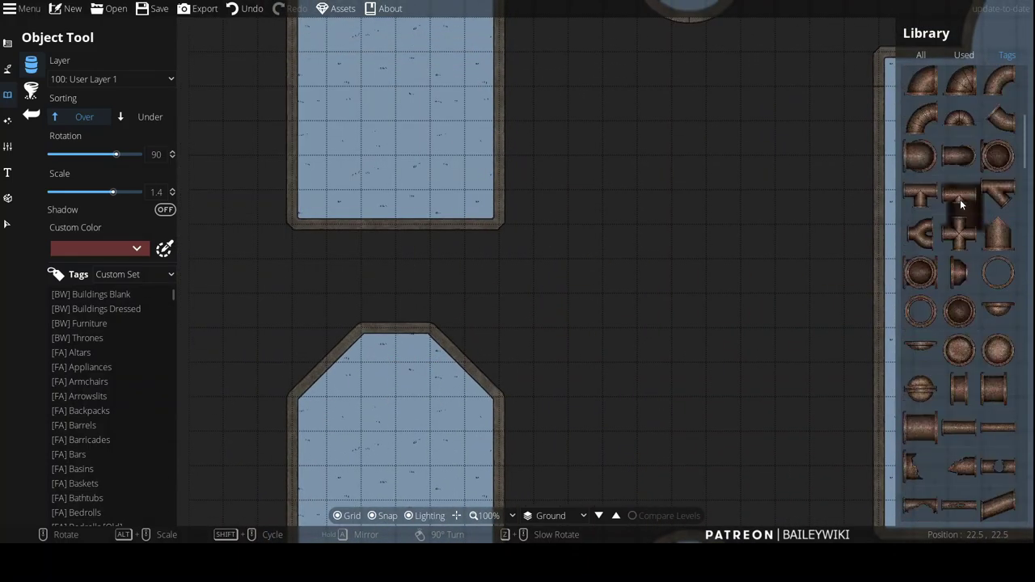
scroll(961, 205, "down", 3)
Step: Place a long straight rusty inside-pipe at scale 1.6 to link the western rectangular room with the elongated octagonal room
left_click(920, 317)
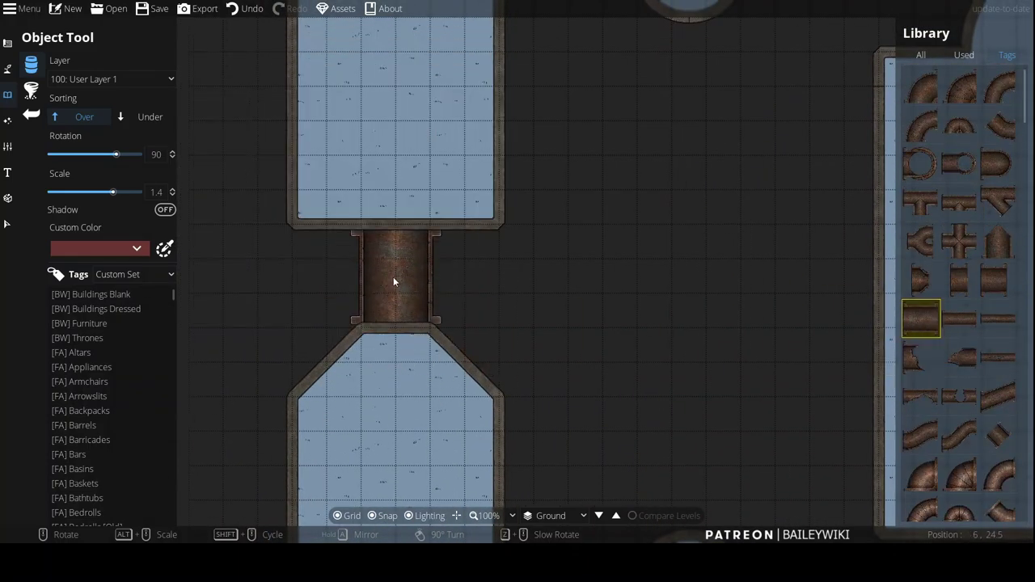
scroll(393, 276, "up", 2, "alt")
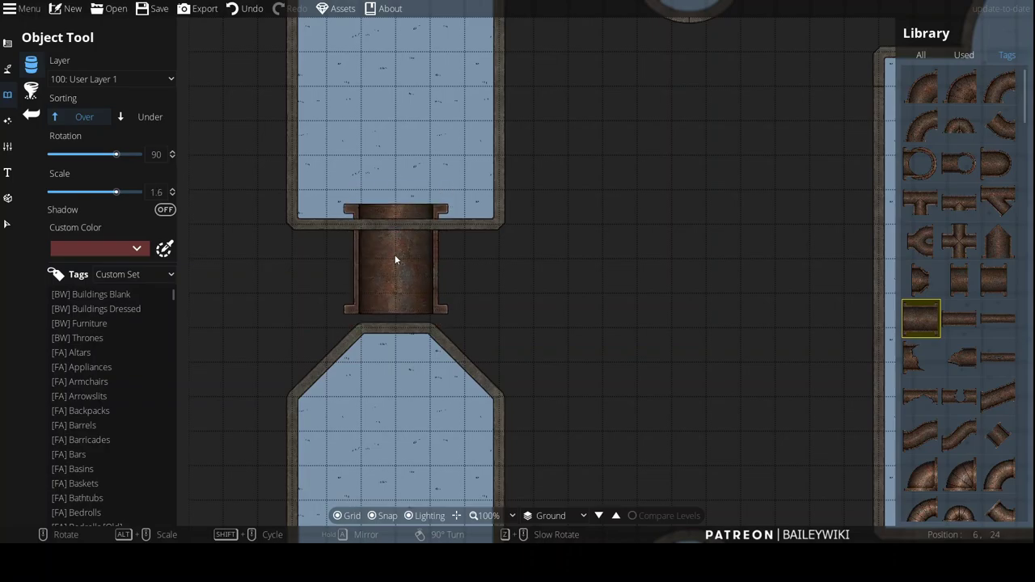
scroll(838, 257, "down", 1, "shift")
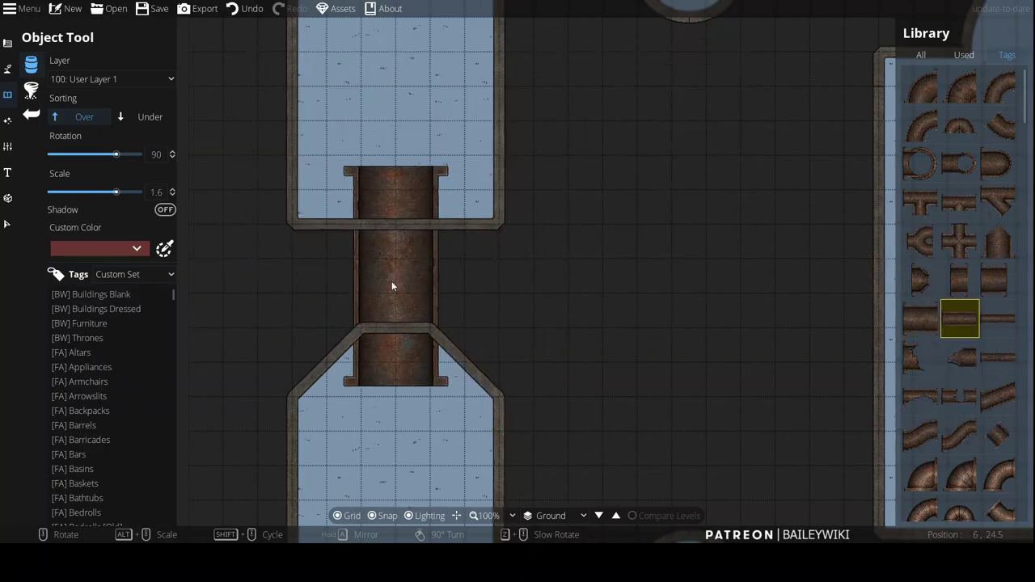
left_click(391, 281)
scroll(657, 242, "down", 2, "ctrl")
scroll(657, 241, "up", 1, "ctrl")
left_click_drag(657, 241, 629, 266)
scroll(606, 270, "up", 1, "ctrl")
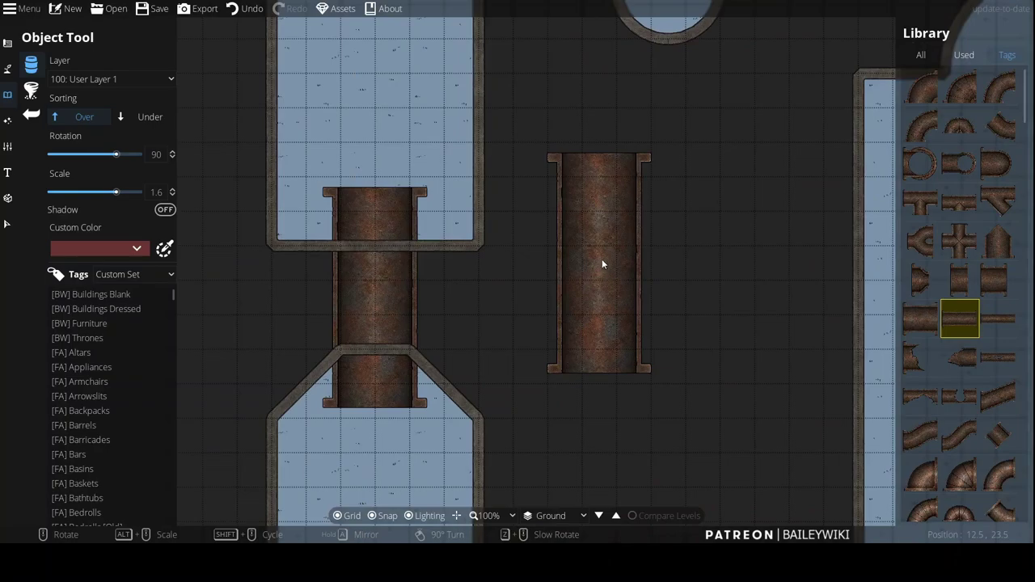
scroll(602, 259, "down", 2)
scroll(650, 187, "up", 2)
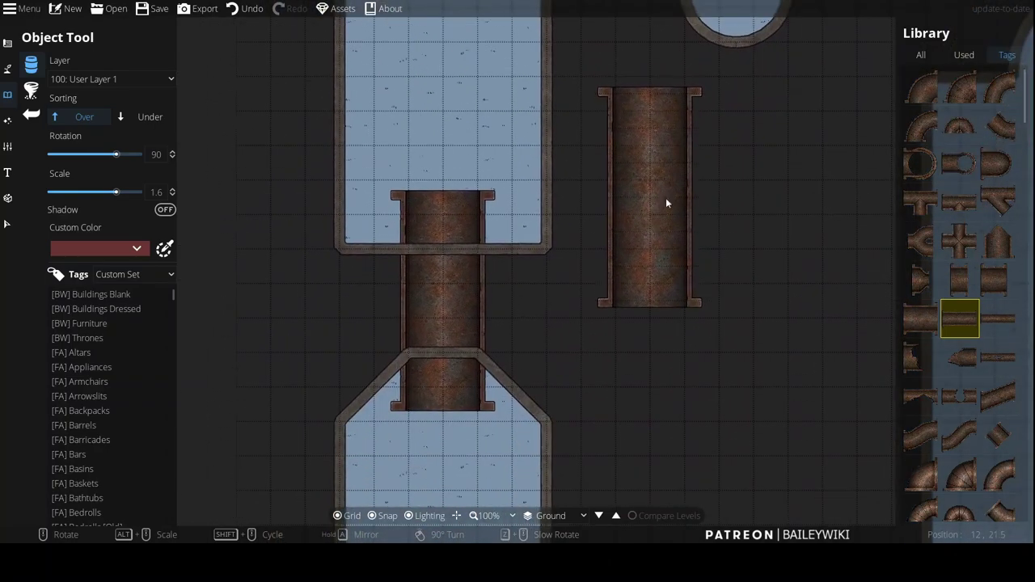
Step: Place a matching exterior straight rusty pipe over the inside pipe on layer 700: Above Walls
scroll(970, 375, "down", 5)
left_click(954, 431)
left_click(954, 434)
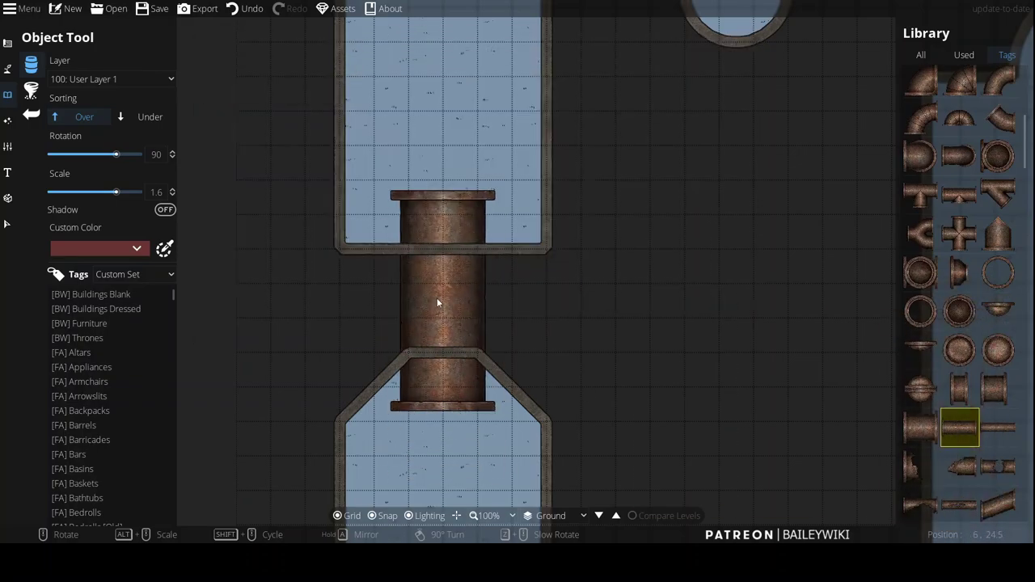
left_click(111, 79)
left_click(81, 279)
scroll(449, 303, "down", 3)
scroll(450, 303, "up", 3)
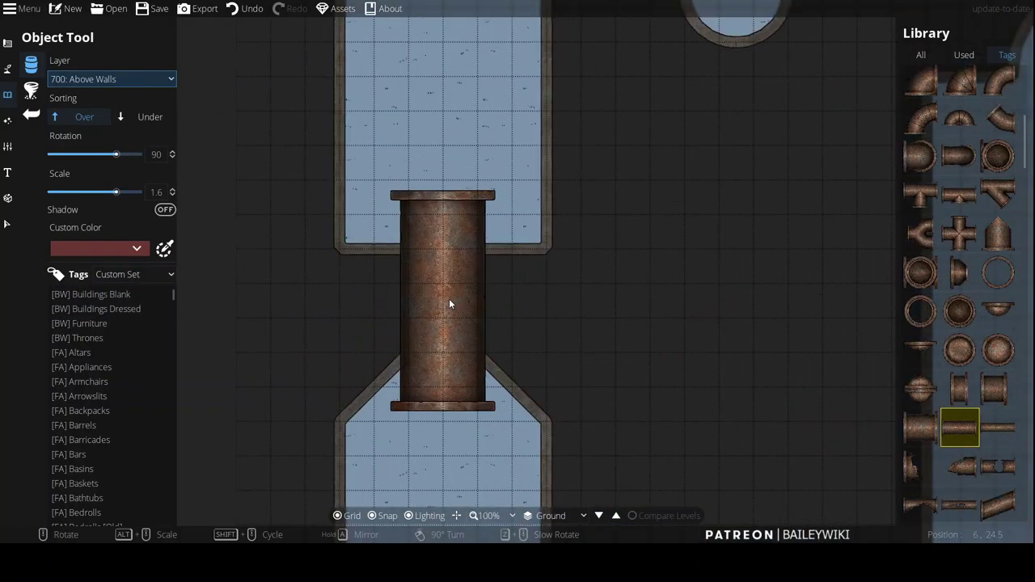
left_click(450, 300)
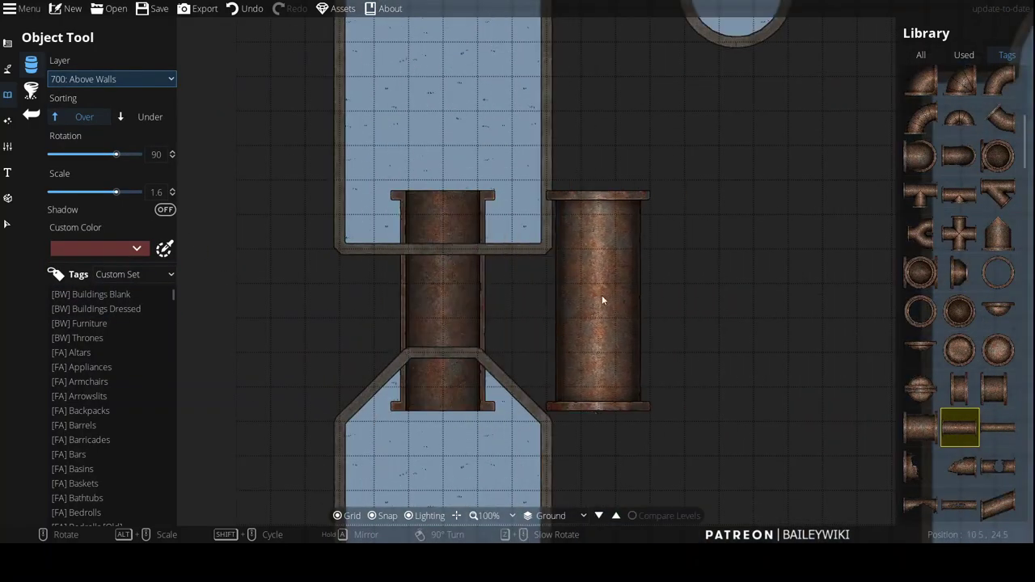
scroll(438, 299, "down", 3)
scroll(437, 300, "up", 3)
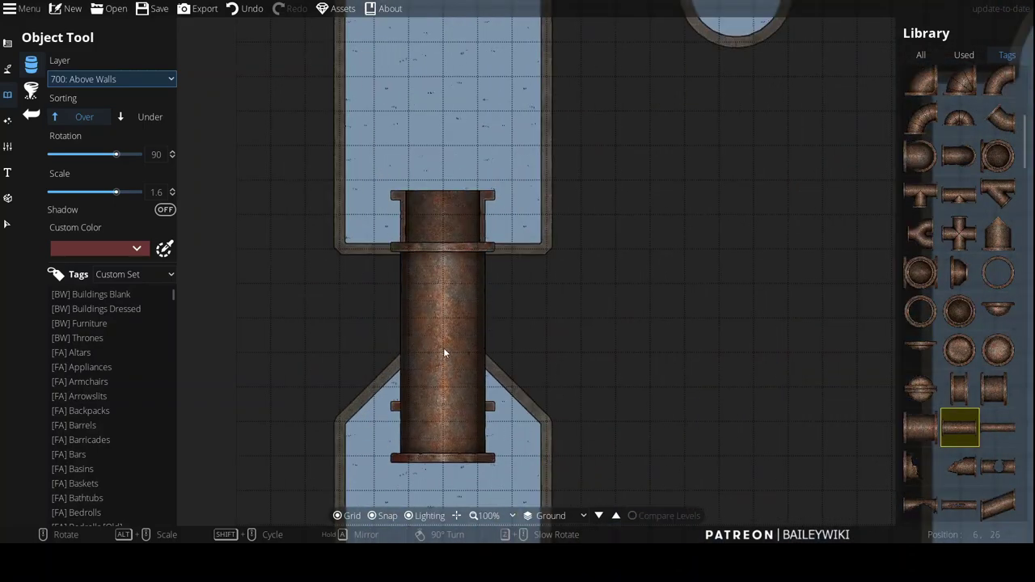
Step: Place a Flange Metal Rusty Large A2 1x2 across the pipe where it crosses the rectangular room's south wall
scroll(978, 440, "down", 5)
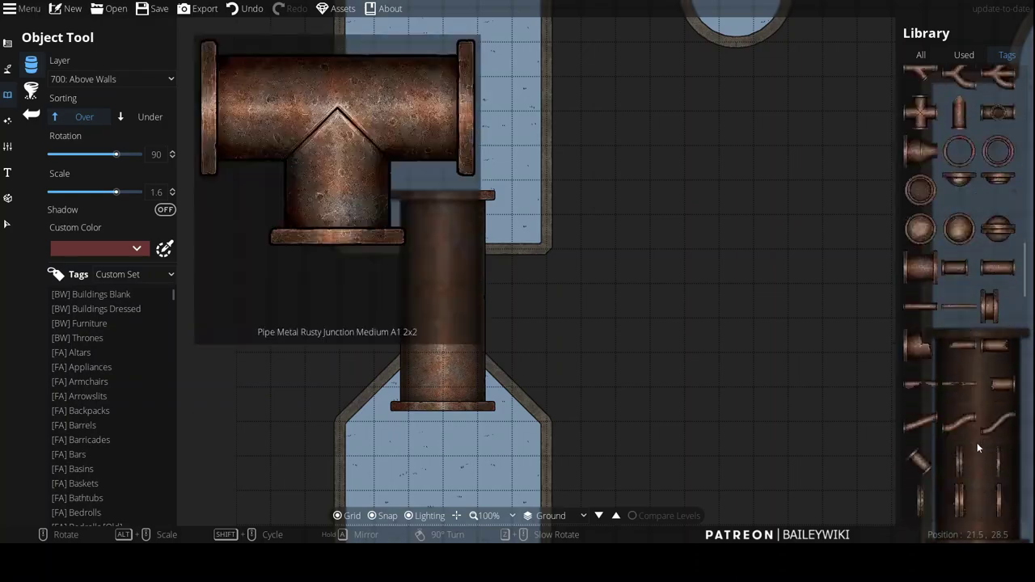
scroll(978, 425, "up", 3)
left_click(999, 235)
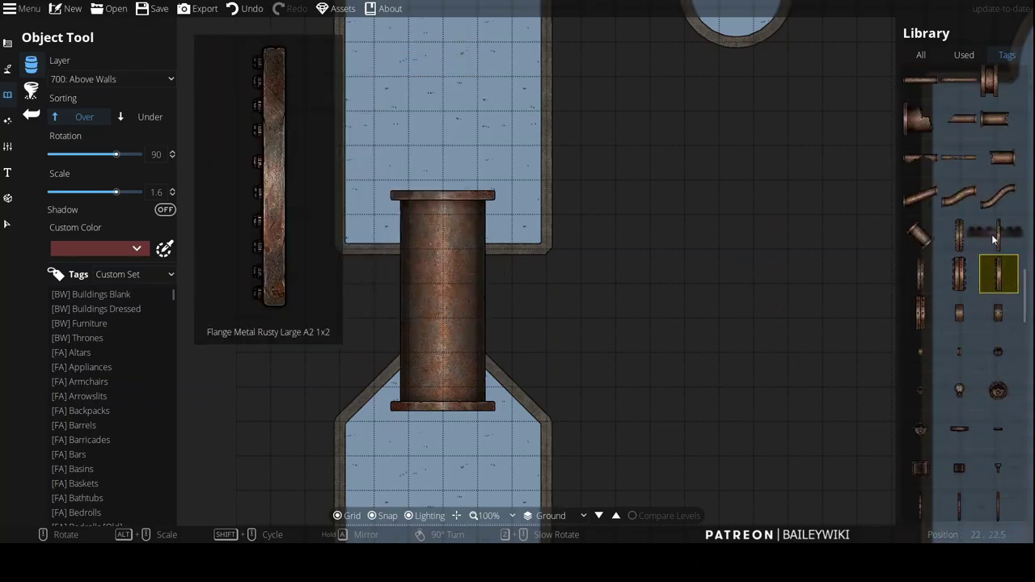
scroll(438, 245, "up", 5)
scroll(438, 245, "down", 4)
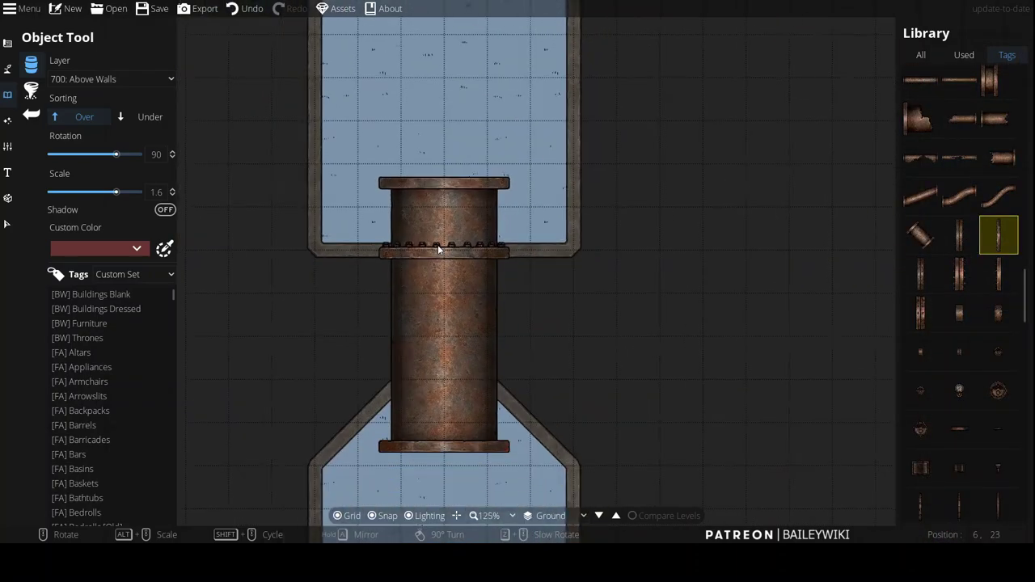
left_click(437, 244)
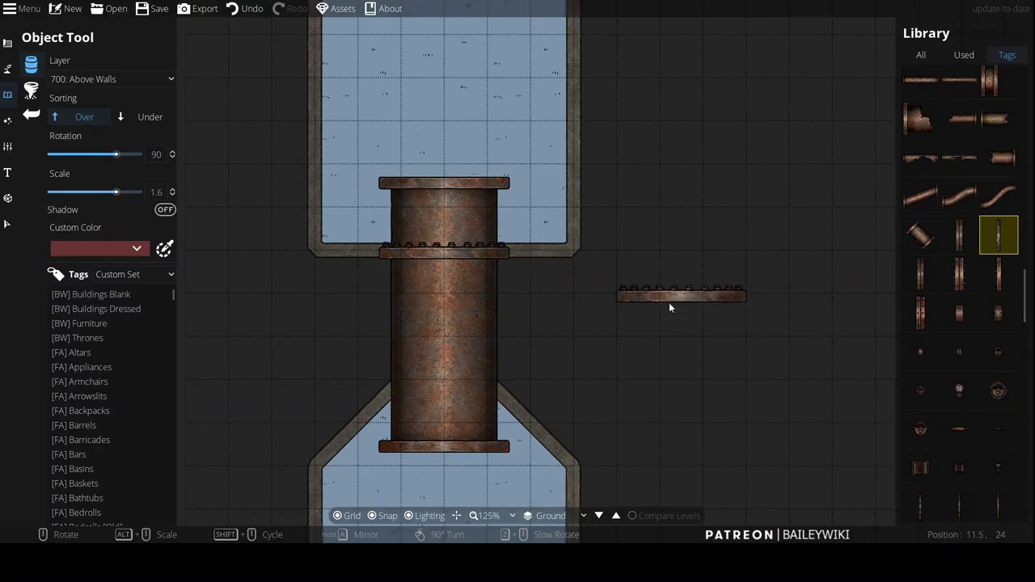
Step: Delete the flange and the exterior pipe that cover the inside pipe
left_click(9, 227)
scroll(776, 302, "down", 5)
scroll(676, 250, "up", 4)
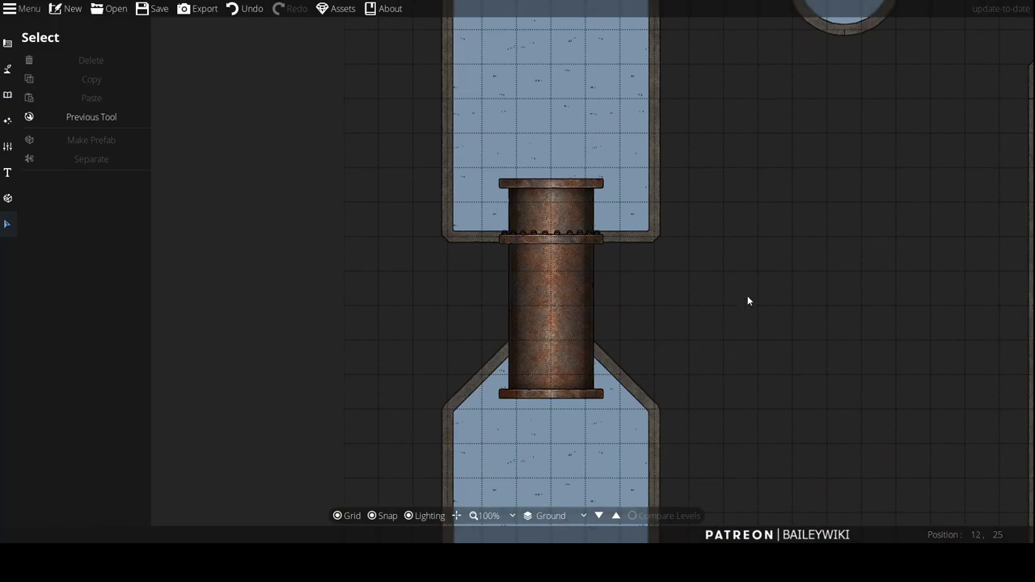
scroll(779, 343, "down", 2)
left_click_drag(686, 294, 661, 235)
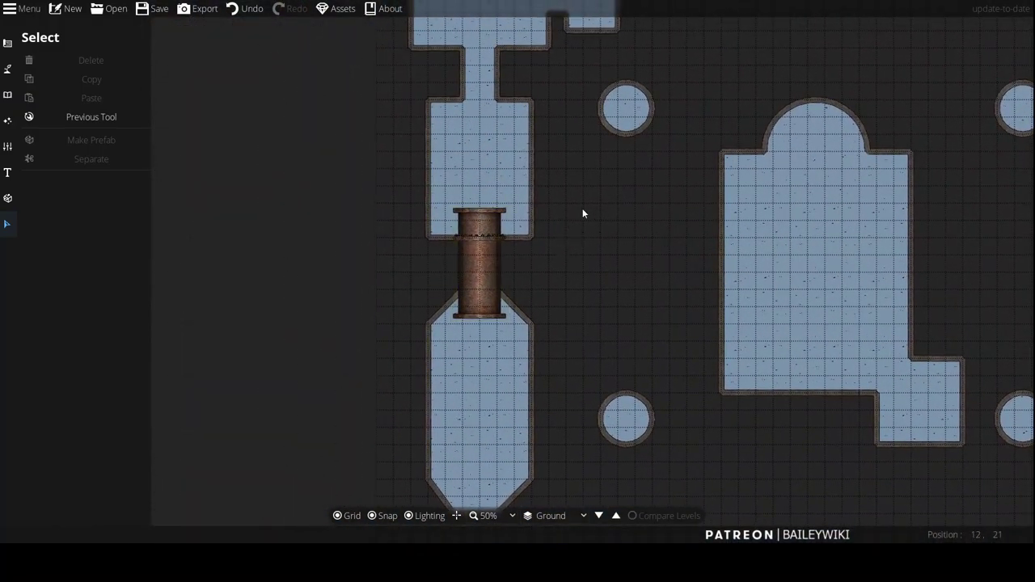
scroll(557, 229, "up", 3)
scroll(708, 241, "down", 2)
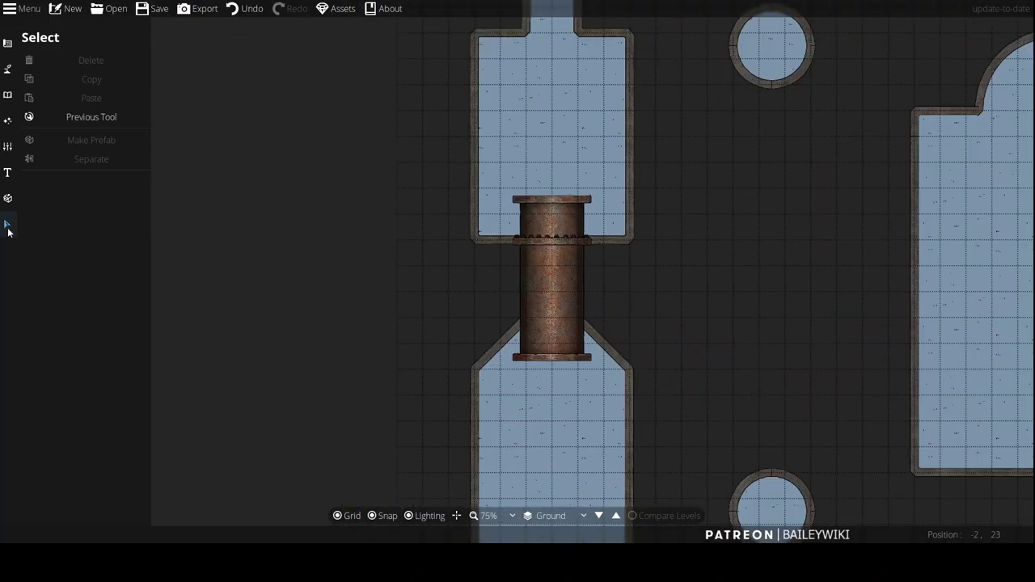
left_click(544, 309)
key("Delete")
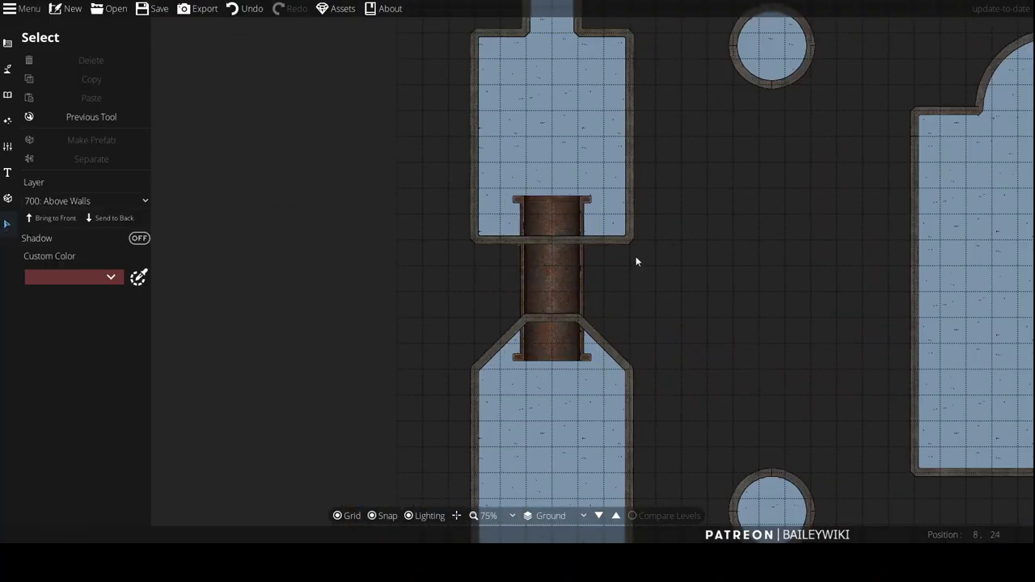
left_click(7, 95)
left_click(7, 43)
left_click(76, 93)
left_click(113, 62)
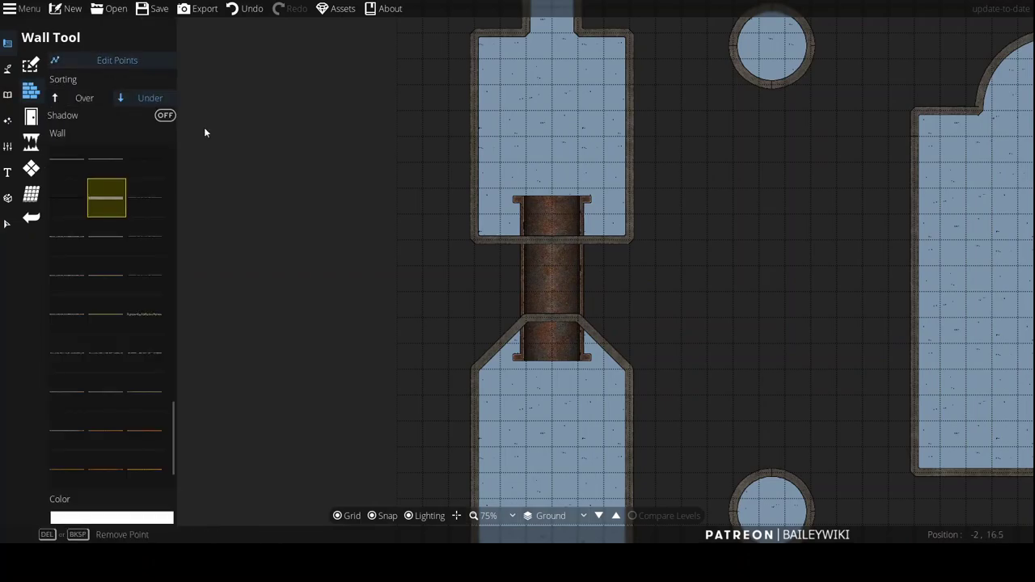
scroll(575, 270, "down", 2)
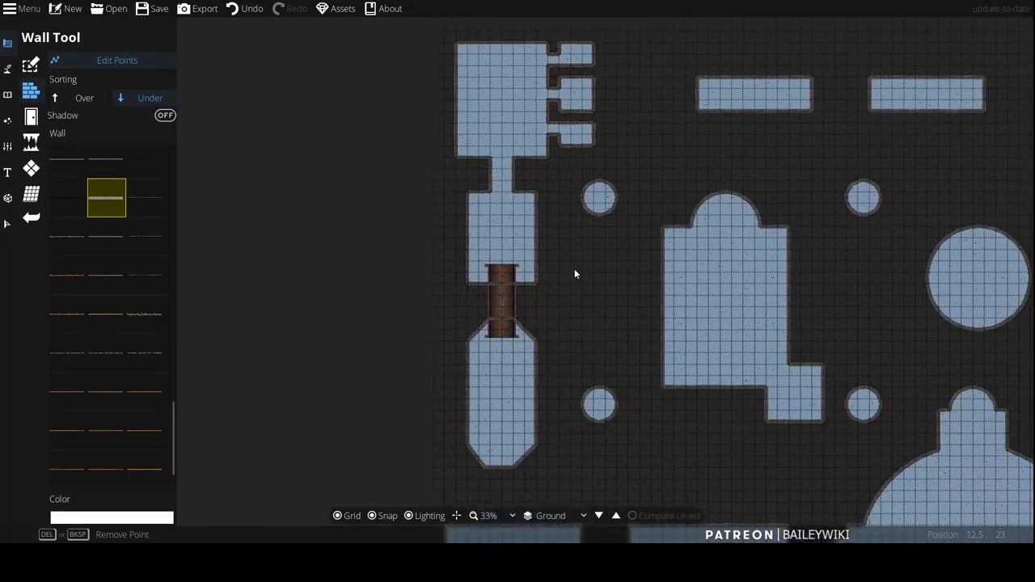
scroll(567, 237, "up", 1)
Step: Delete the western rectangular room's wall and redraw it in colour 9e9e9e as two sections, leaving a gap where the pipe enters
left_click(30, 217)
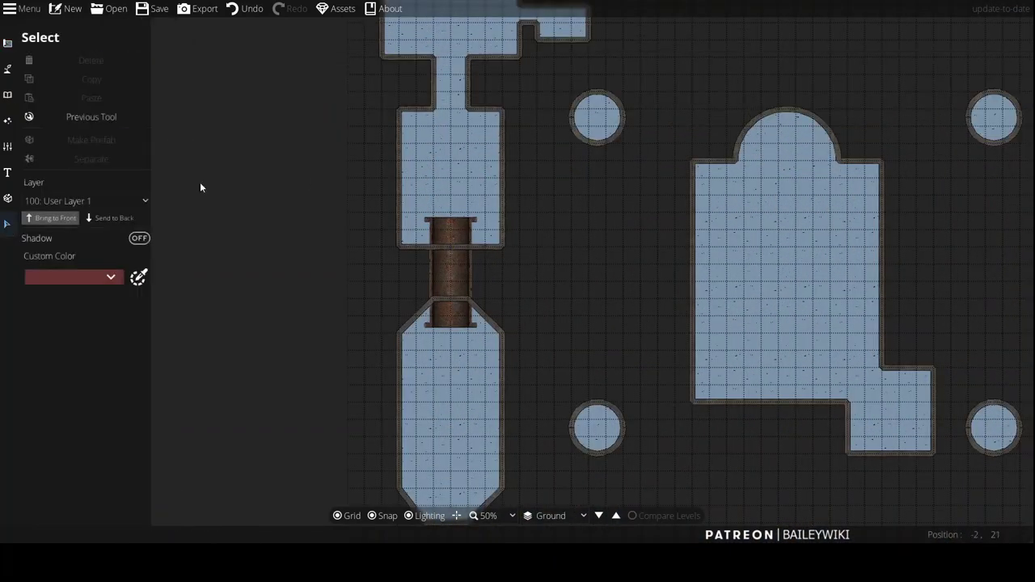
left_click(400, 162)
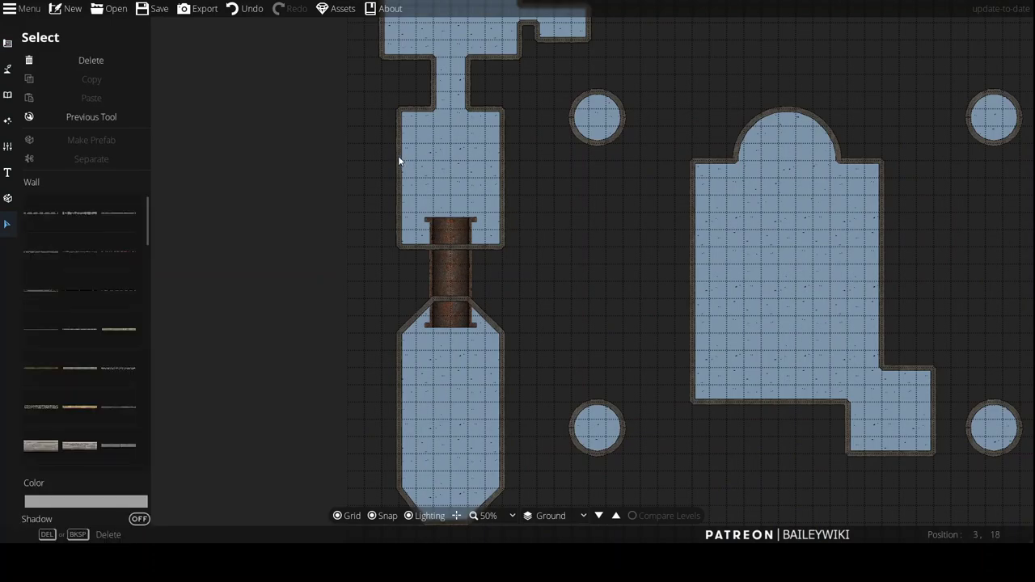
left_click(7, 42)
left_click(79, 93)
left_click(127, 514)
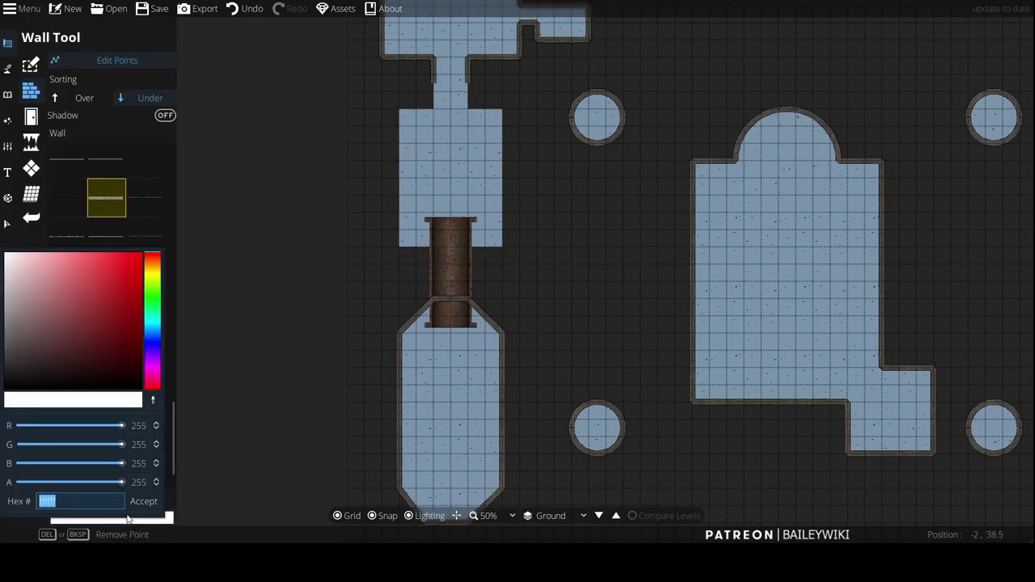
type("9e9e9e")
left_click(144, 501)
left_click(121, 60)
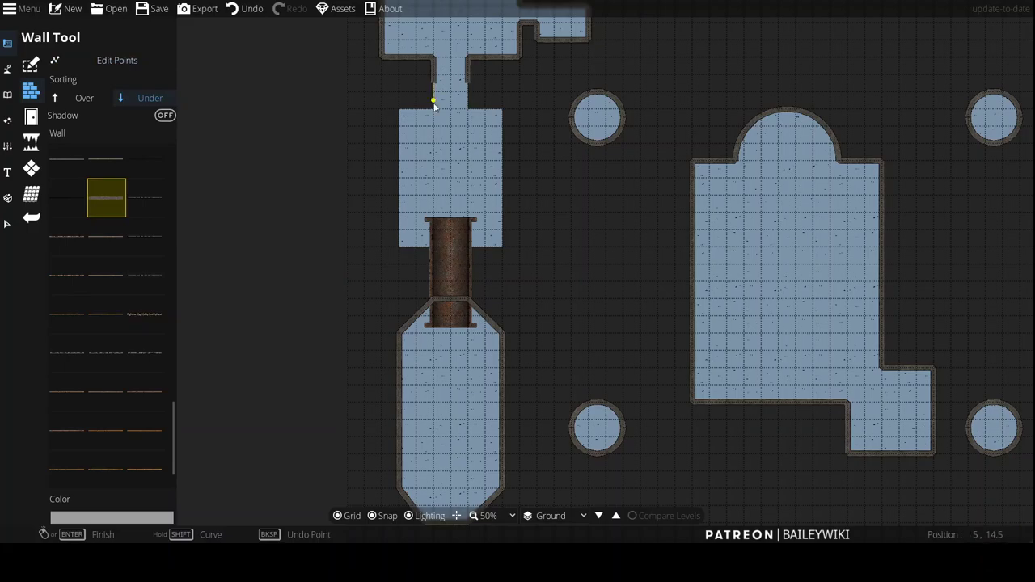
double_click(401, 180)
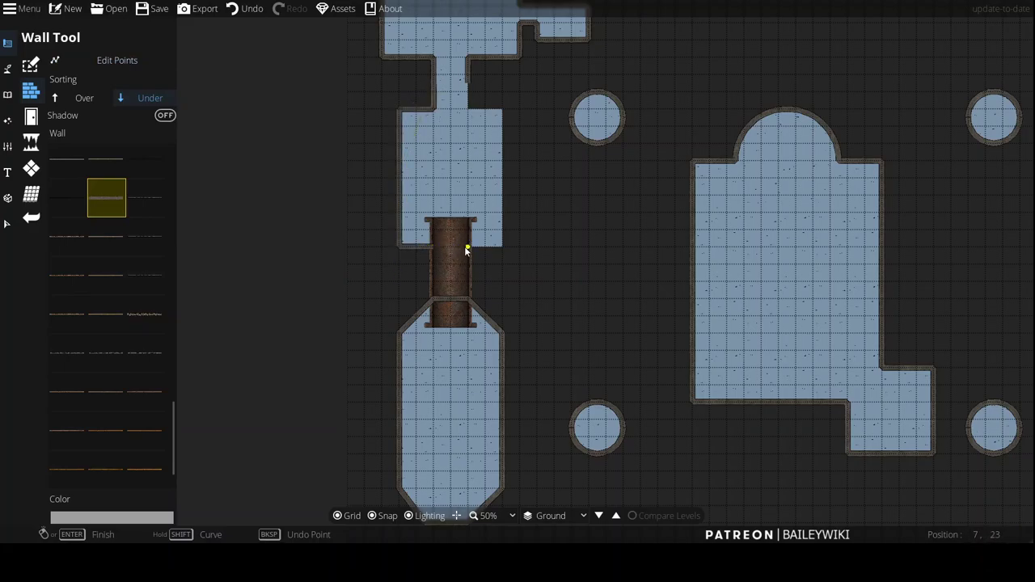
double_click(467, 84)
Step: Delete the wall surrounding the elongated octagonal room at the pipe's south end
scroll(498, 100, "up", 3)
scroll(558, 263, "down", 1)
left_click_drag(579, 328, 640, 192)
left_click_drag(511, 419, 487, 326)
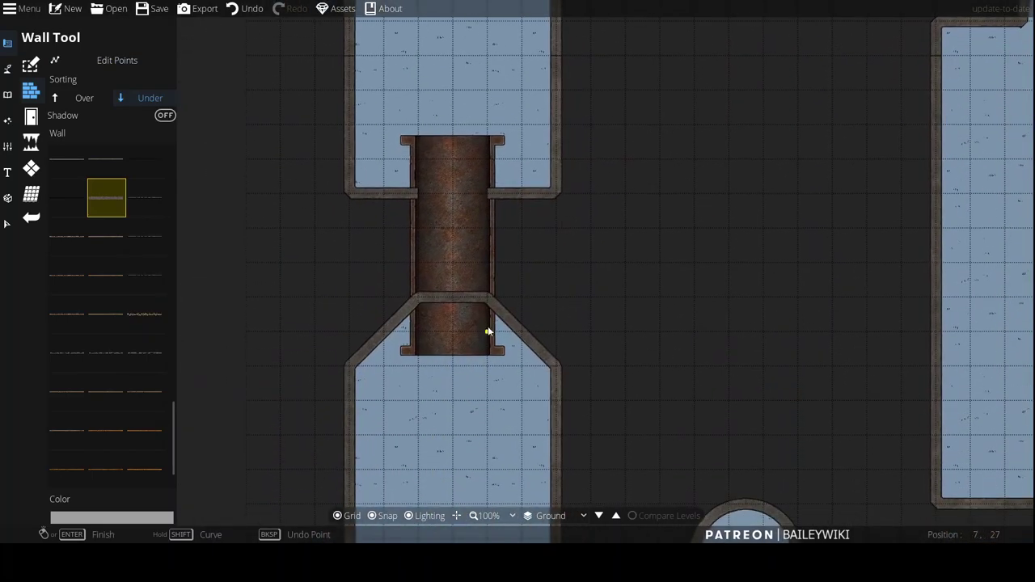
left_click(7, 224)
left_click(375, 346)
key("Delete")
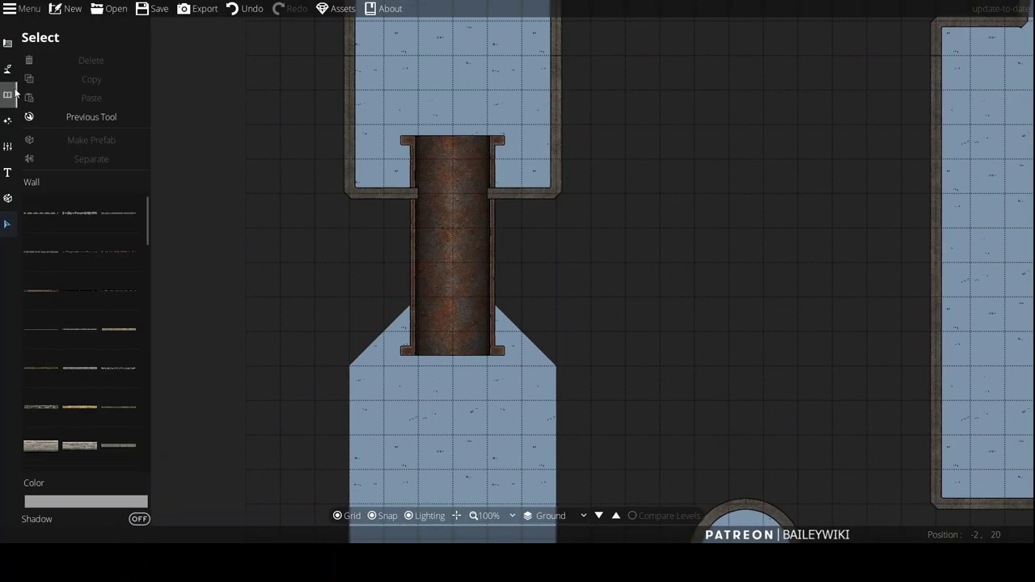
Step: Draw a grey wall section from the pipe's west side along the octagonal room's north-west edge and partway down its west side
left_click(8, 44)
left_click(60, 89)
left_click(145, 516)
left_click(152, 503)
left_click(411, 306)
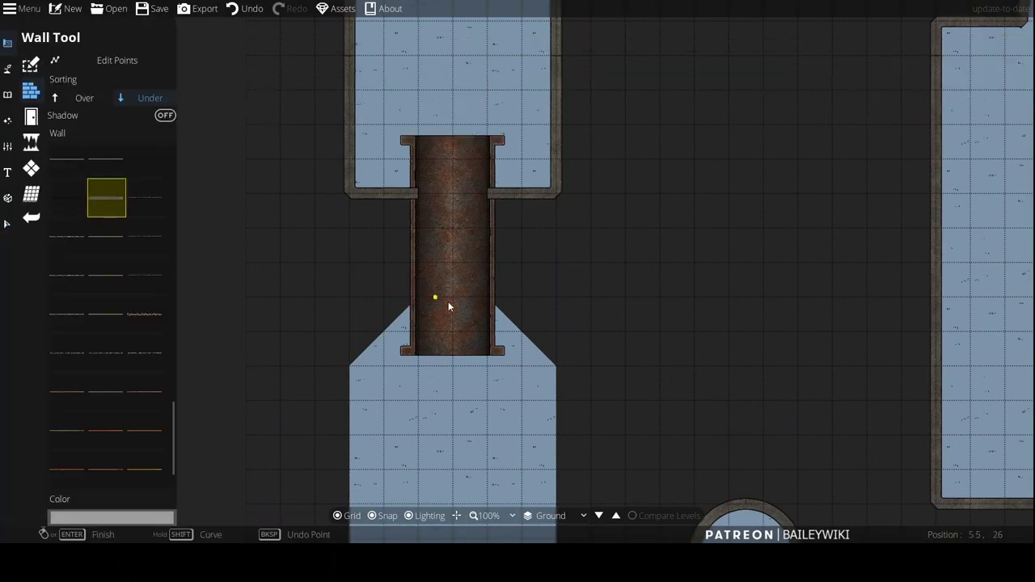
left_click(418, 300)
left_click(350, 368)
left_click_drag(332, 484, 397, 85)
Step: Try to continue the octagonal room's wall around its south-west corner, and undo that section
left_click(415, 143)
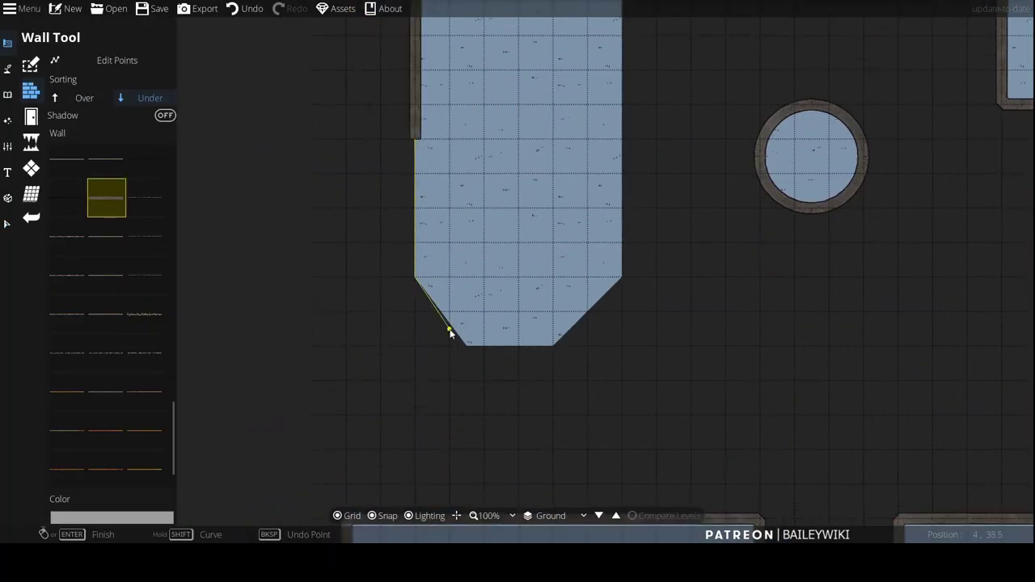
left_click(468, 347)
right_click(503, 348)
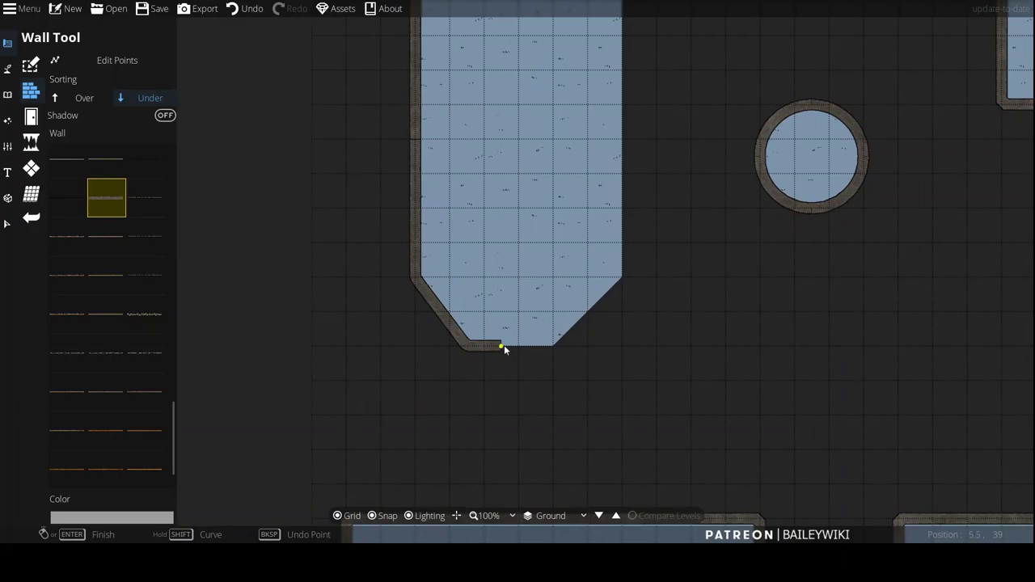
left_click_drag(536, 144, 563, 194)
key("ctrl+z")
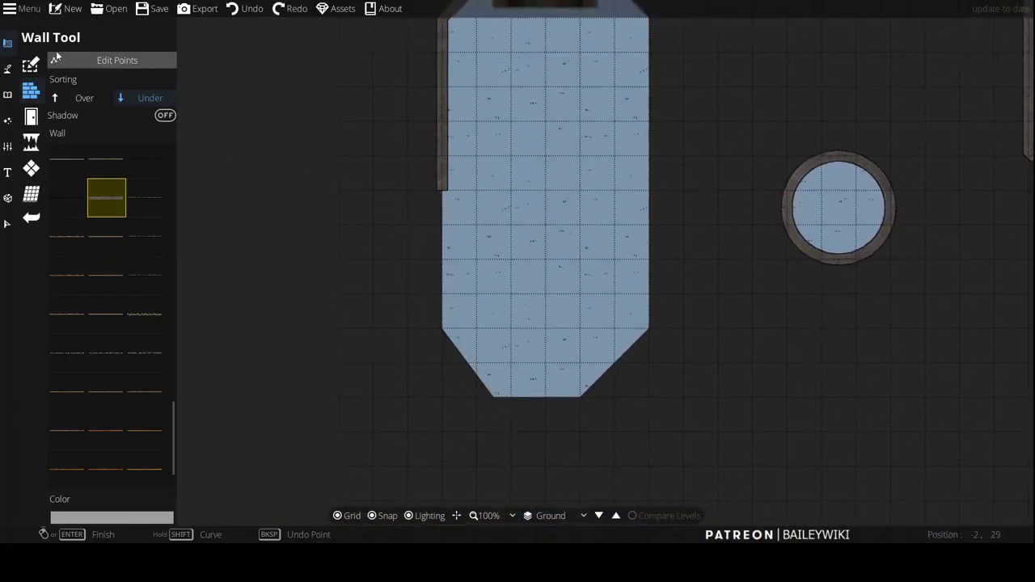
Step: Move the octagonal floor's south-west corner point to 5, 39 and draw the lower western wall around it in colour 9e9e9e
left_click(31, 168)
left_click(89, 98)
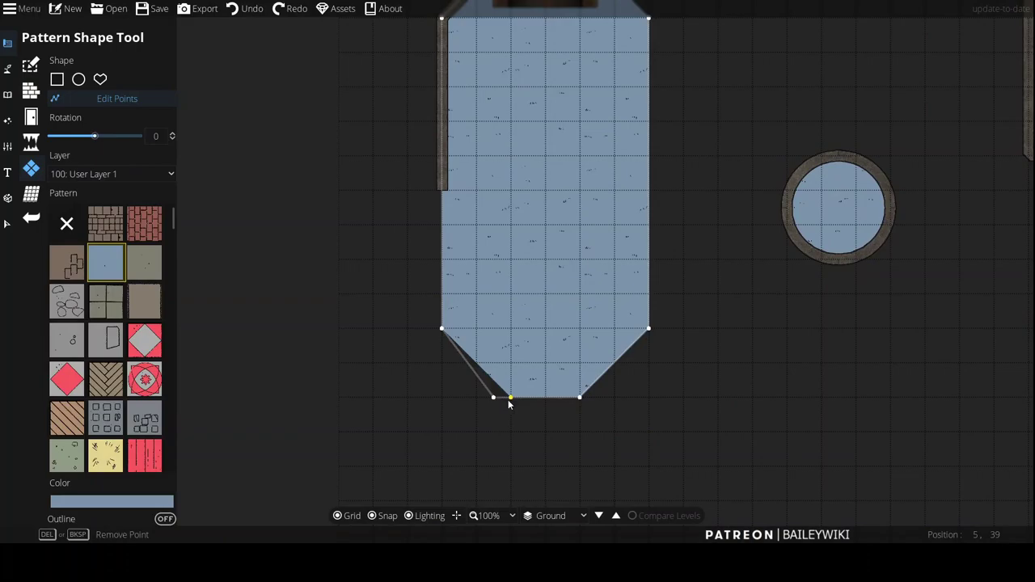
left_click(31, 91)
left_click(140, 518)
type("9e9e9e")
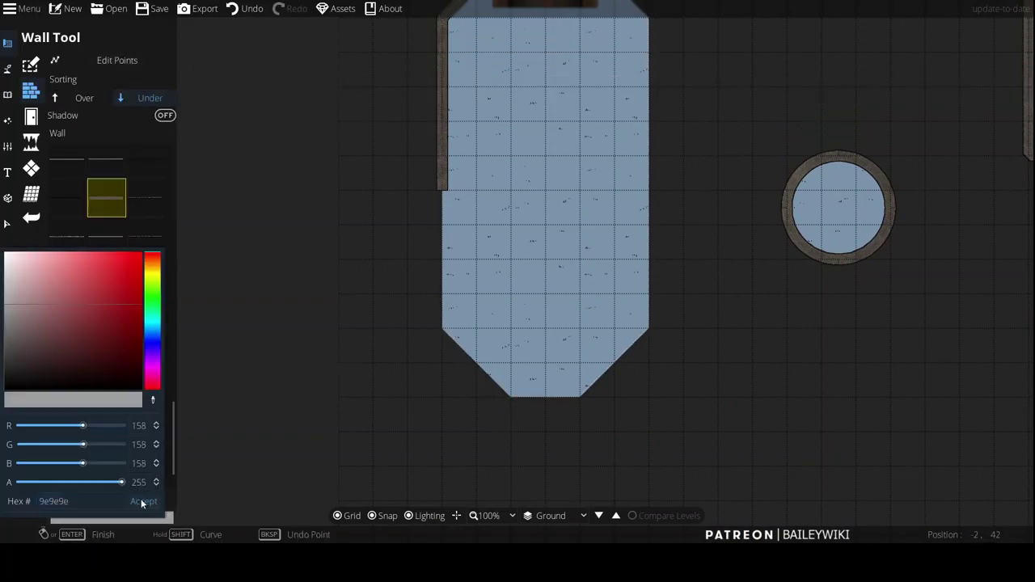
left_click(142, 501)
left_click(442, 190)
left_click(511, 398)
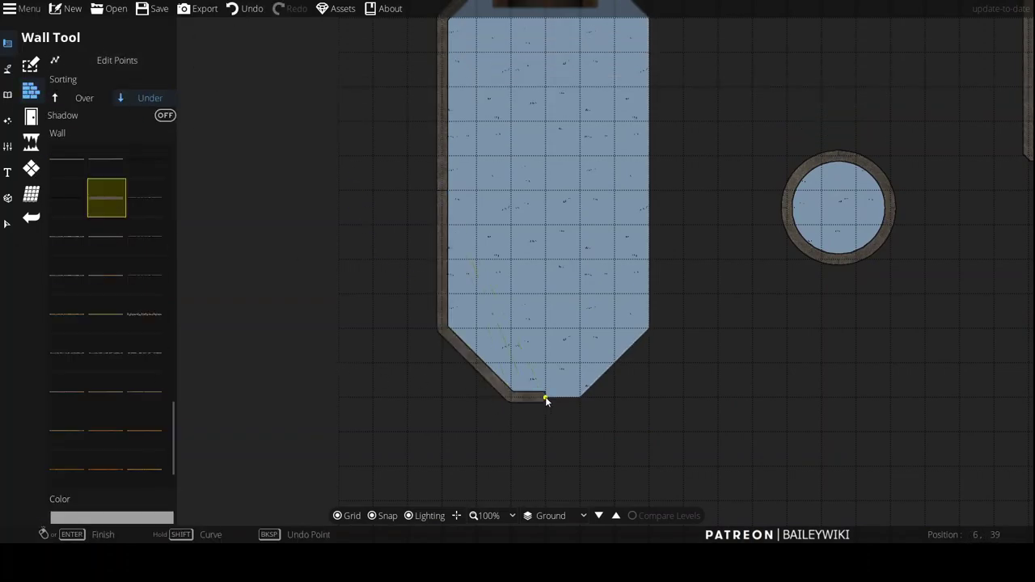
Step: Draw the octagonal room's eastern wall in sections from the middle of the south edge up to the pipe's east side
left_click_drag(652, 174, 616, 325)
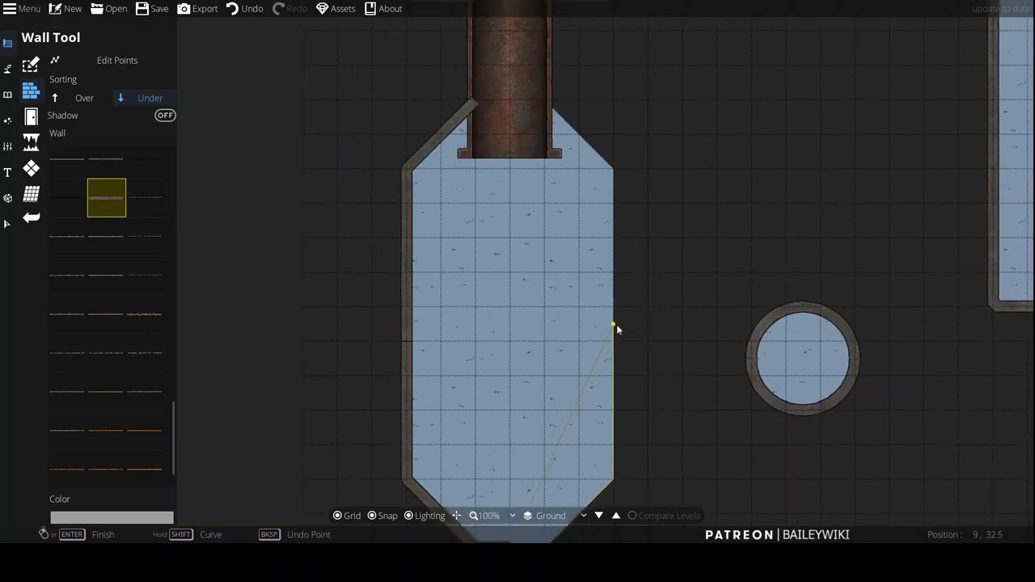
double_click(616, 325)
left_click(616, 325)
left_click(614, 170)
double_click(551, 99)
Step: Edit the octagonal room's wall points to open its short south edge between the two diagonal walls
left_click_drag(529, 257, 404, 286)
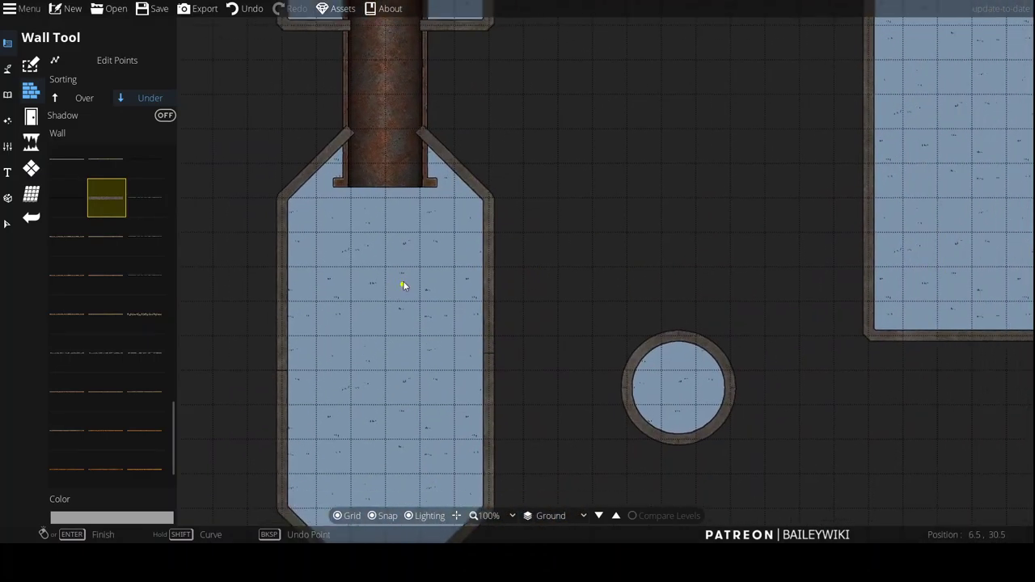
scroll(557, 302, "down", 5)
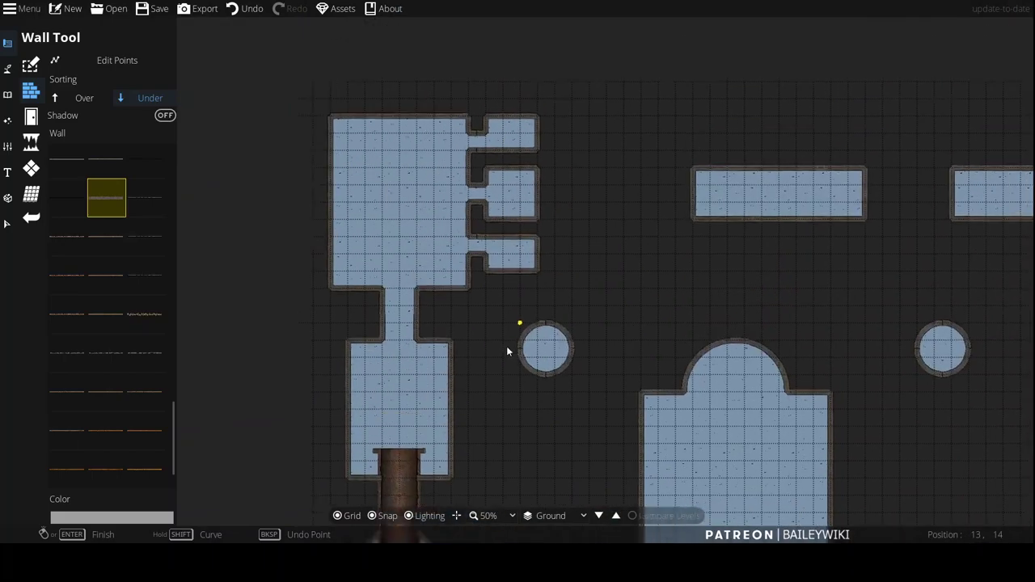
left_click_drag(523, 470, 547, 75)
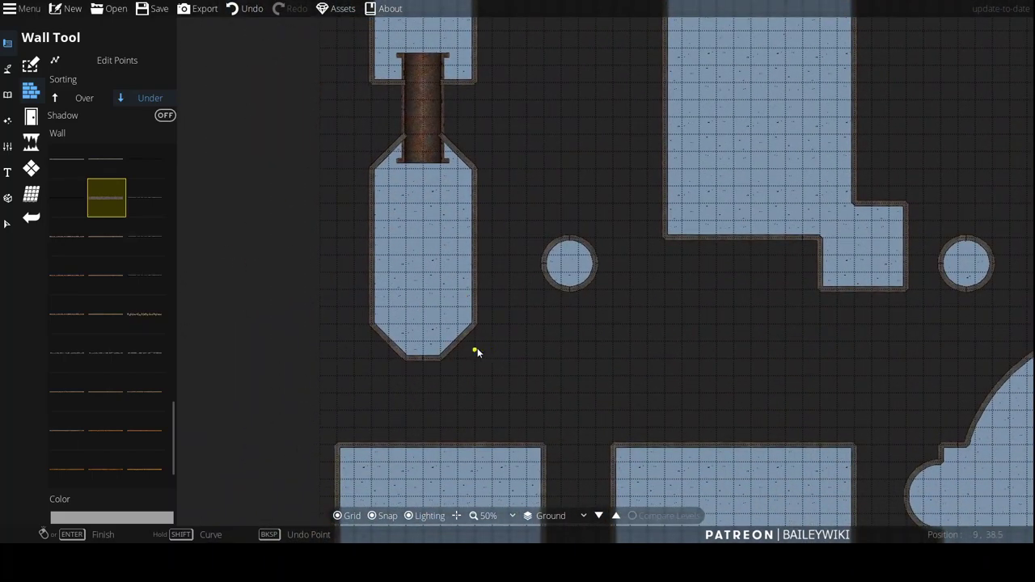
scroll(477, 347, "up", 2)
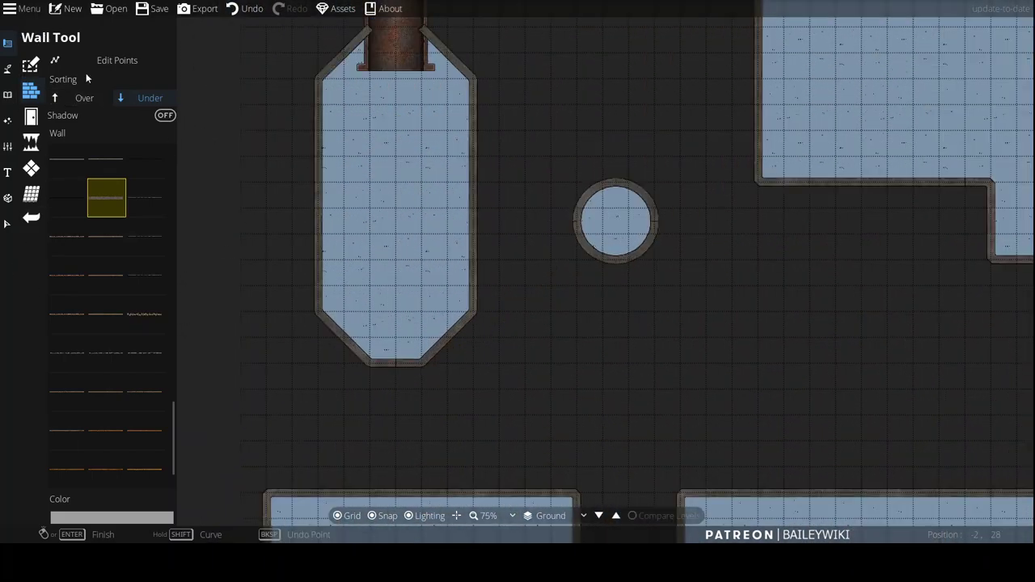
left_click(87, 63)
scroll(416, 203, "up", 3)
left_click_drag(531, 186, 532, 263)
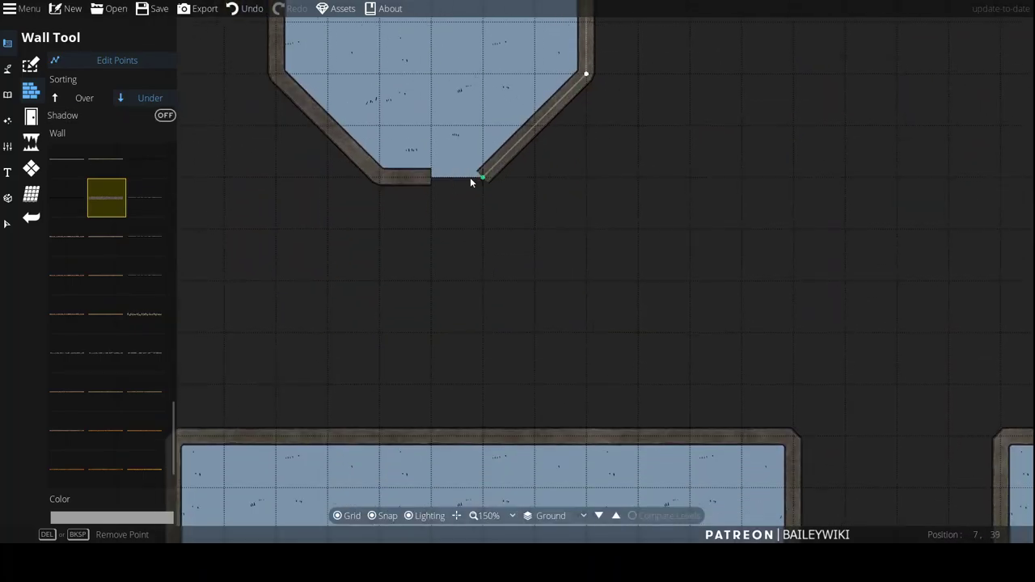
left_click(432, 176)
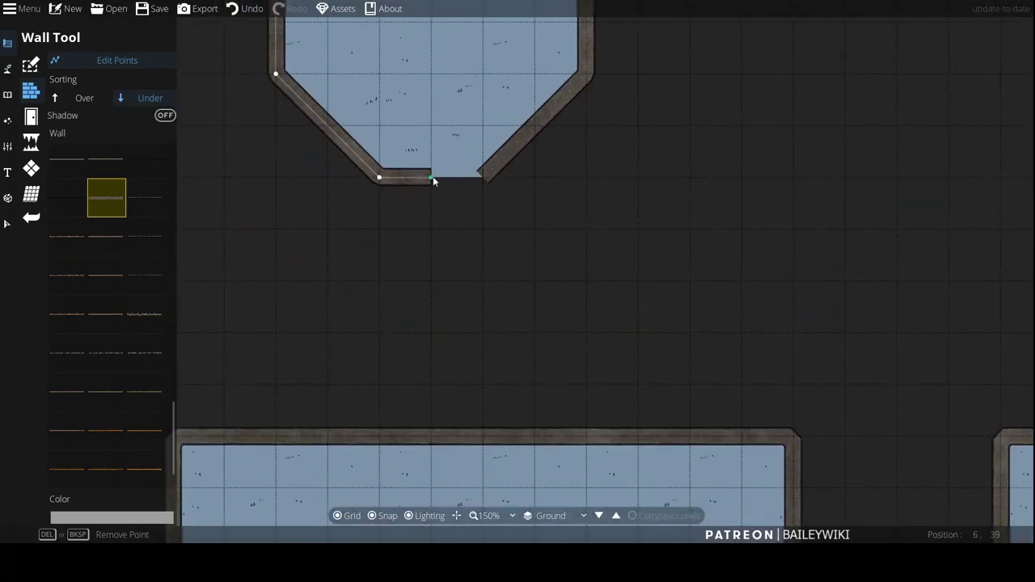
key("Delete")
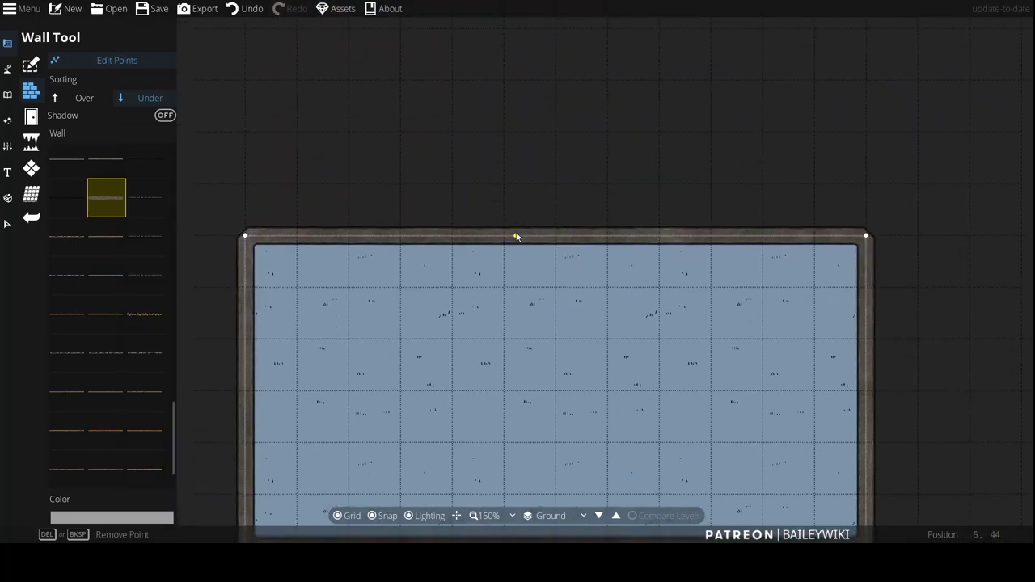
Step: Delete the wall surrounding the rectangular room directly south of the octagonal room
scroll(585, 259, "down", 2)
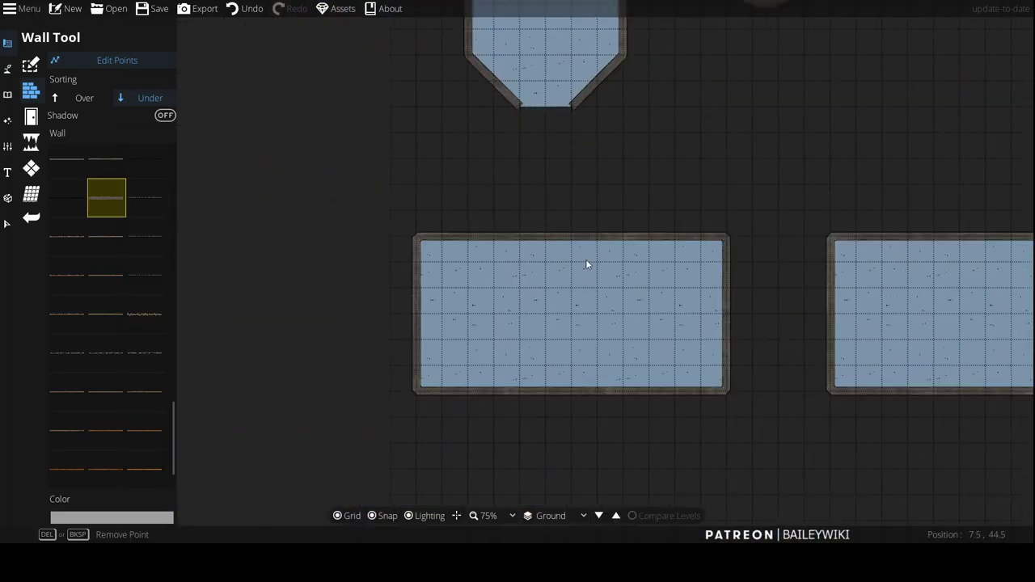
left_click(8, 225)
left_click(517, 234)
key("Delete")
Step: Redraw the southern rectangular room's wall in grey as separate sections that meet partway along its sides
left_click(8, 69)
left_click(57, 87)
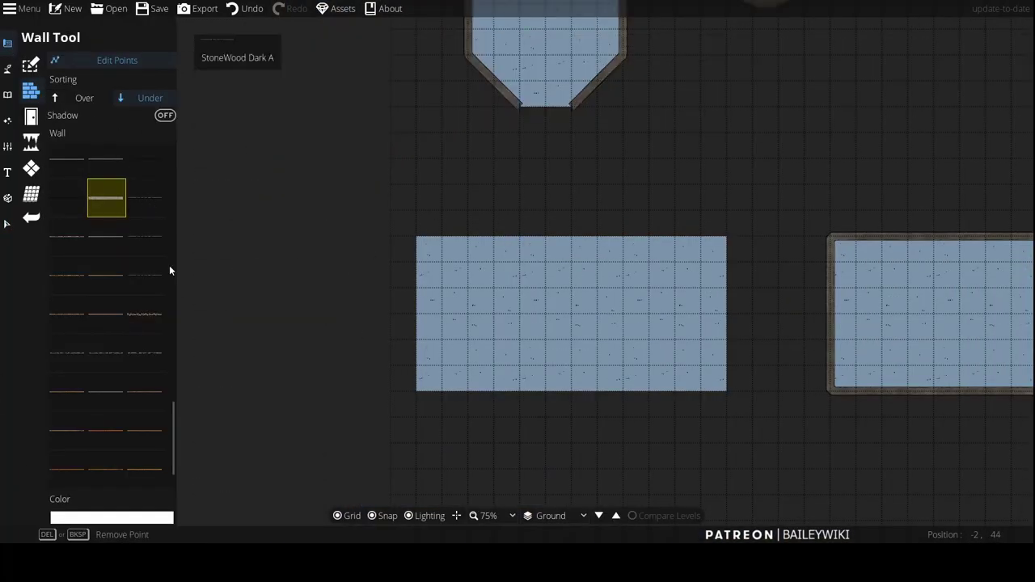
left_click(546, 236)
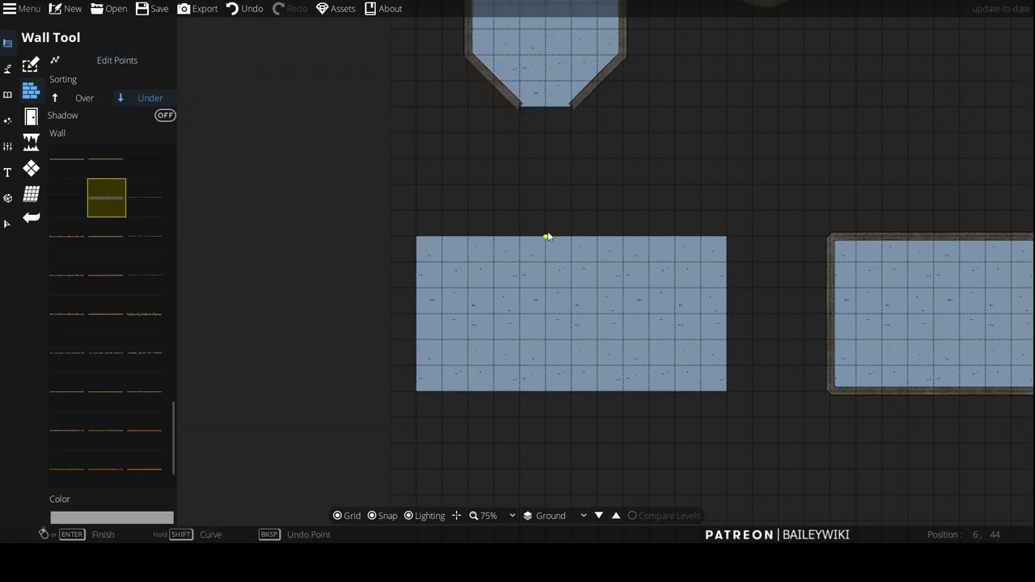
left_click(418, 237)
left_click(545, 392)
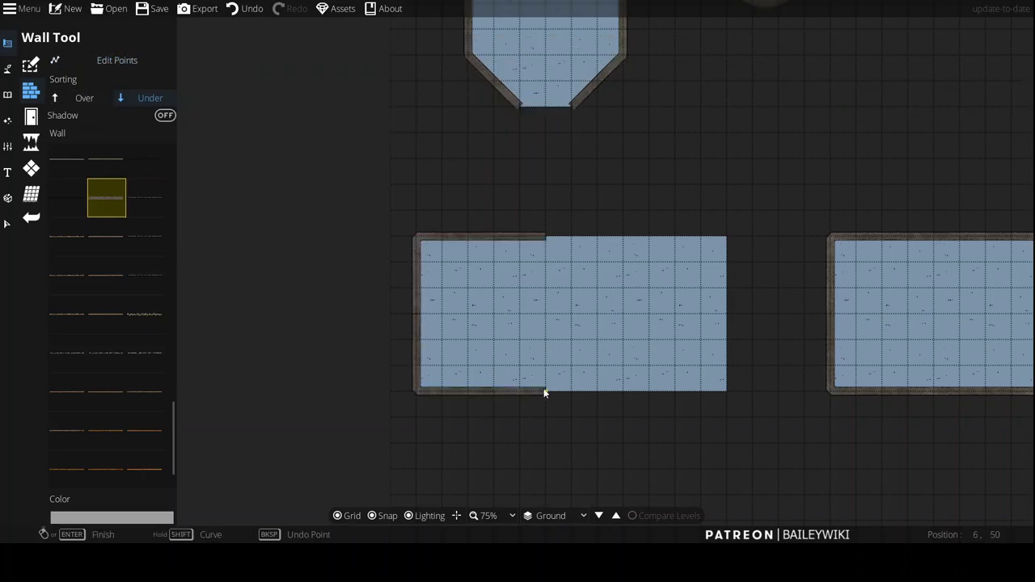
left_click(725, 314)
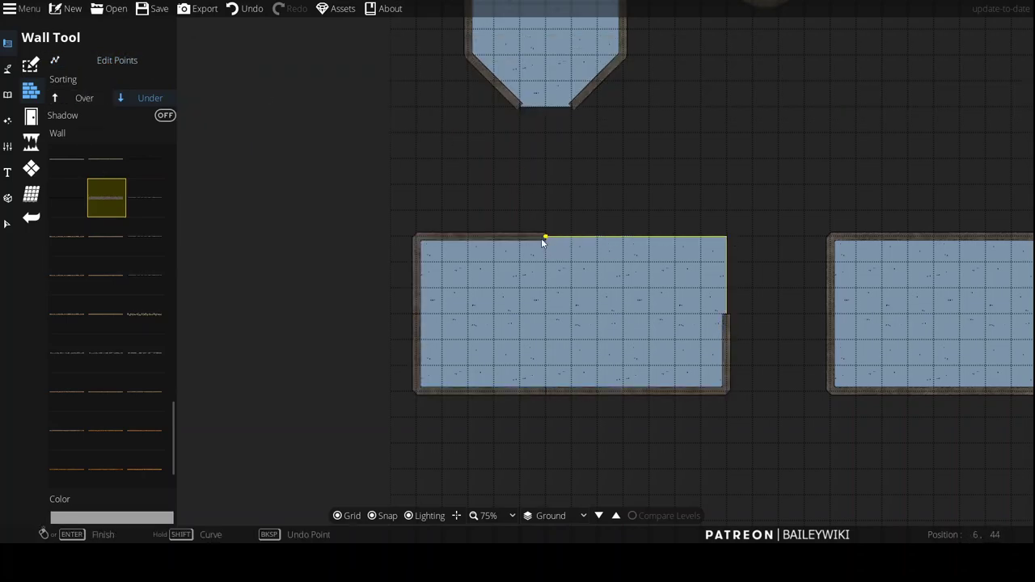
left_click(543, 240)
Step: Delete the wall surrounding the neighbouring rectangular room to the east
left_click_drag(673, 286, 400, 266)
left_click(7, 226)
left_click(558, 287)
key("Delete")
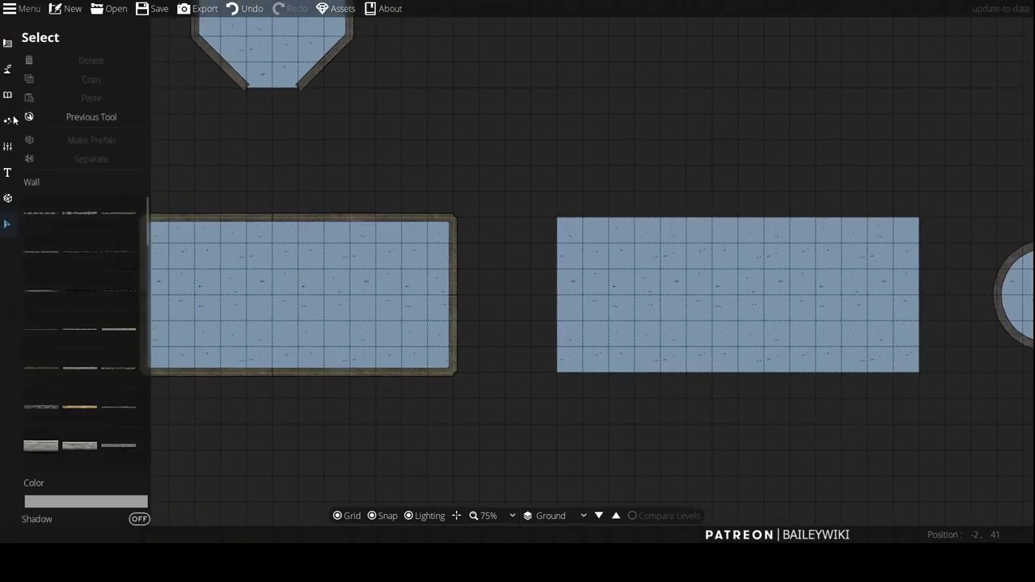
Step: Redraw the eastern rectangular room's wall in grey as separate sections meeting at the middle of its sides
left_click(8, 96)
left_click(8, 43)
left_click(61, 91)
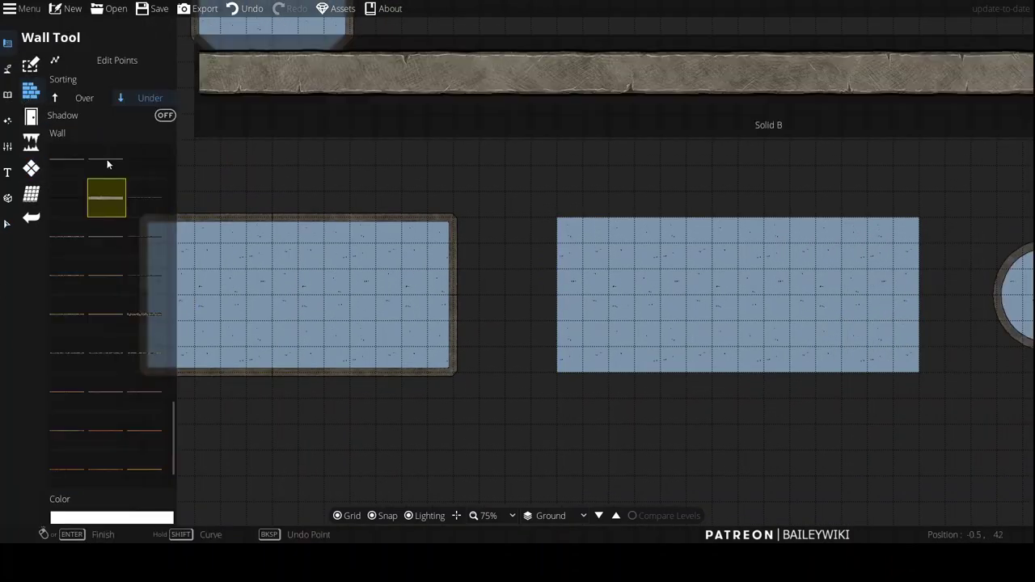
left_click(737, 216)
left_click(918, 218)
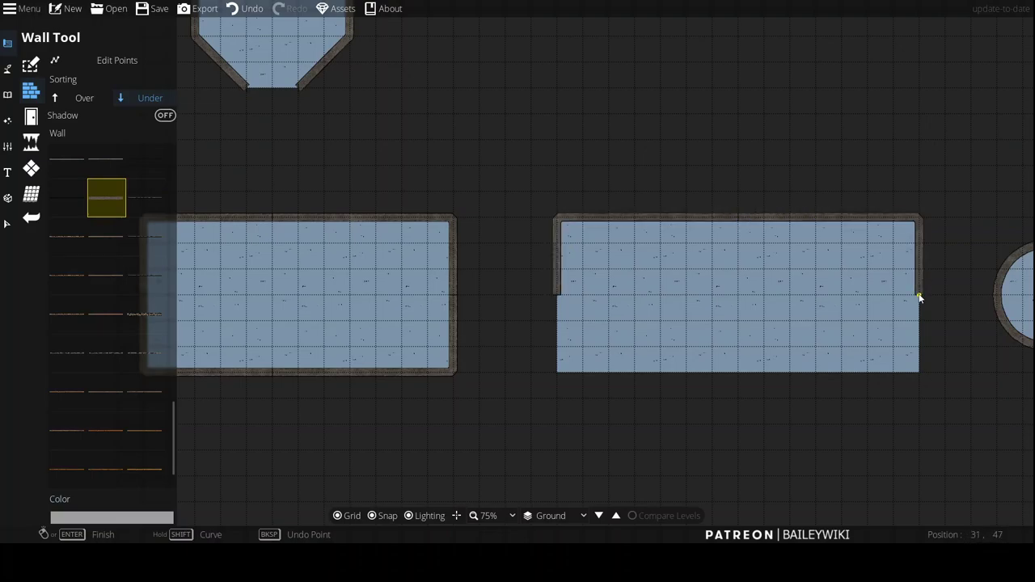
double_click(737, 373)
left_click(738, 372)
left_click(557, 373)
double_click(557, 295)
Step: Edit the south-western rectangular room's wall points to open a two-square gap in its north wall opposite the octagonal room's opening
left_click_drag(740, 109, 527, 227)
scroll(296, 144, "down", 4)
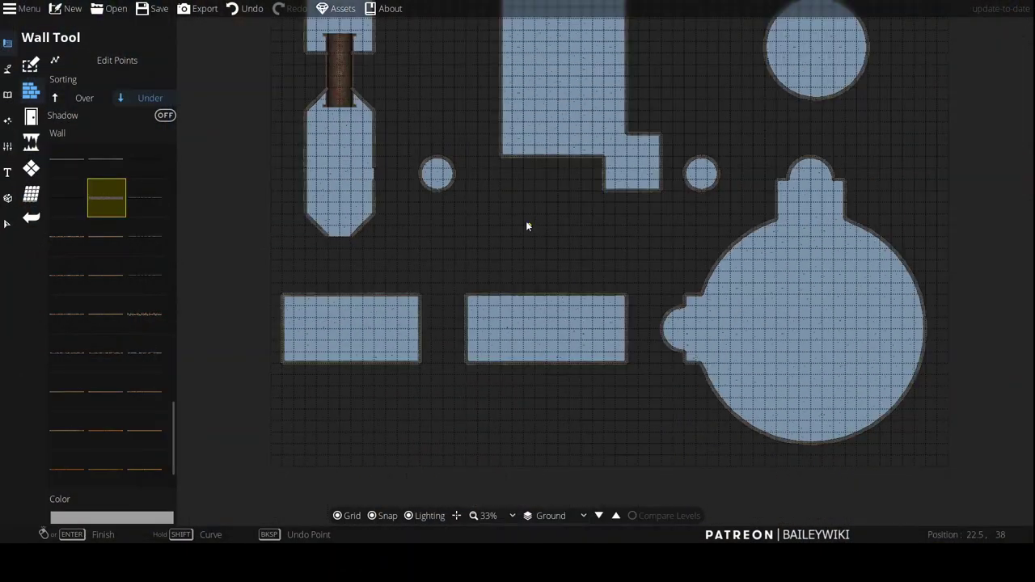
scroll(527, 226, "up", 4)
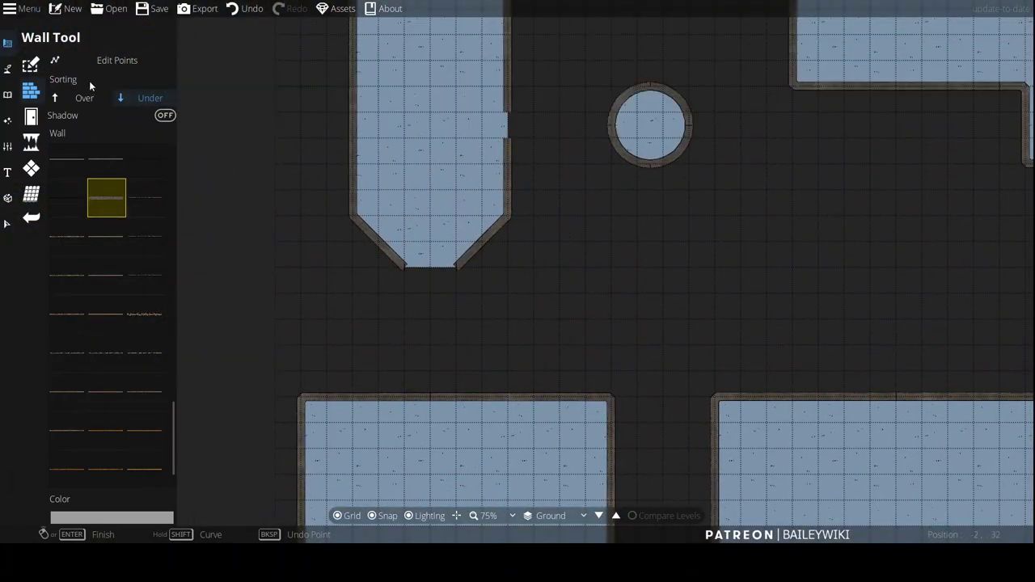
left_click(95, 60)
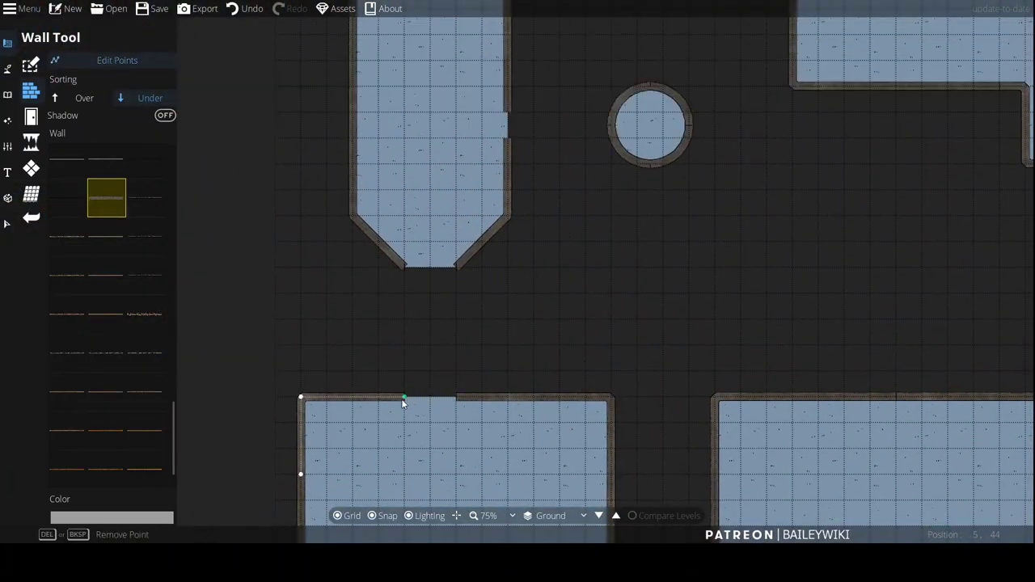
Step: Open two-square gaps in both side walls of the south-western rectangular room and in the facing west wall of the neighbouring rectangular room
left_click_drag(638, 433, 609, 297)
left_click_drag(584, 342, 583, 315)
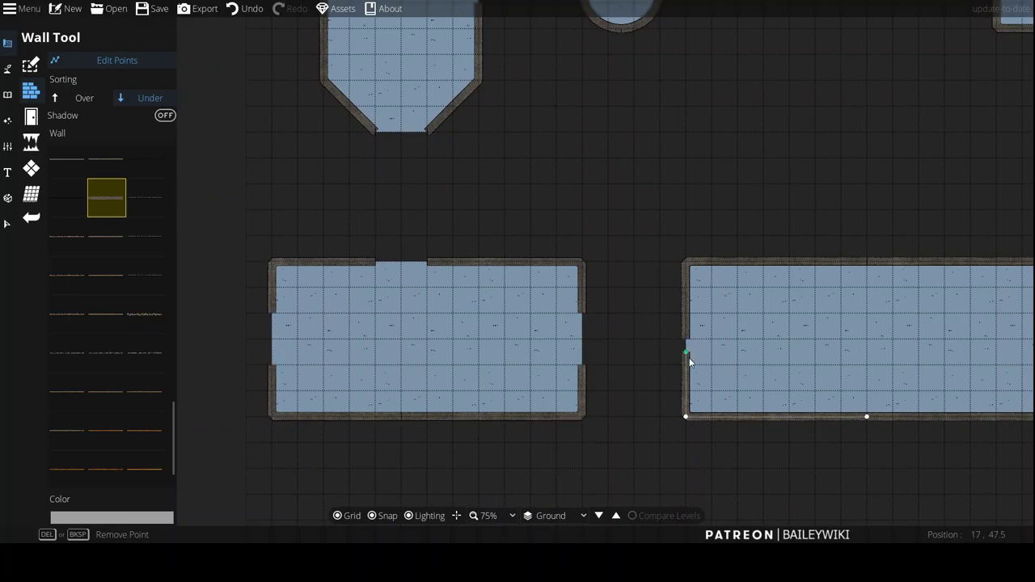
Step: Remove wall points from the small circular room east of the octagonal room to open gaps on its west, north and east sides
scroll(473, 236, "up", 5)
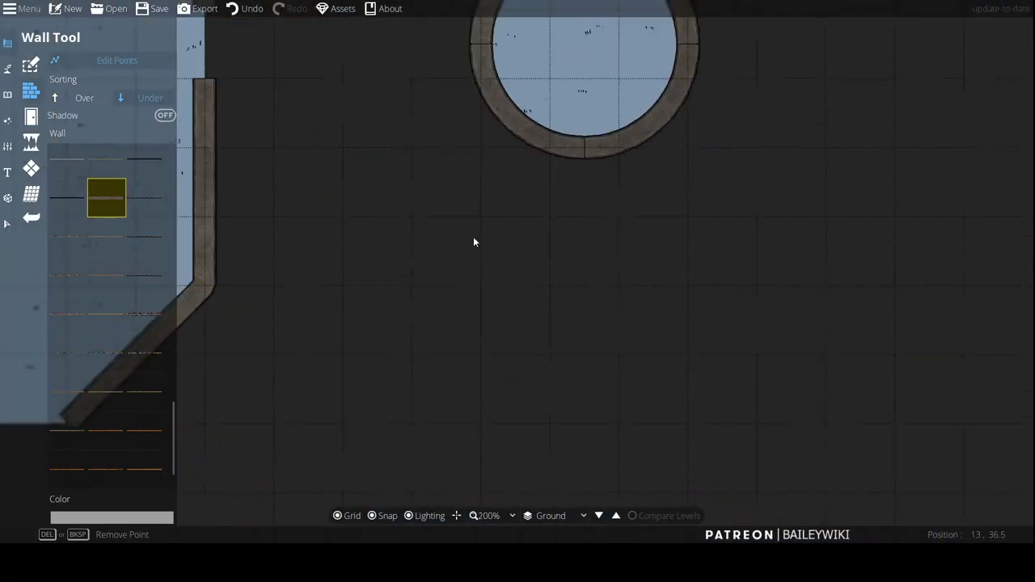
left_click_drag(473, 236, 487, 534)
key("Delete")
key("Delete")
key("Delete")
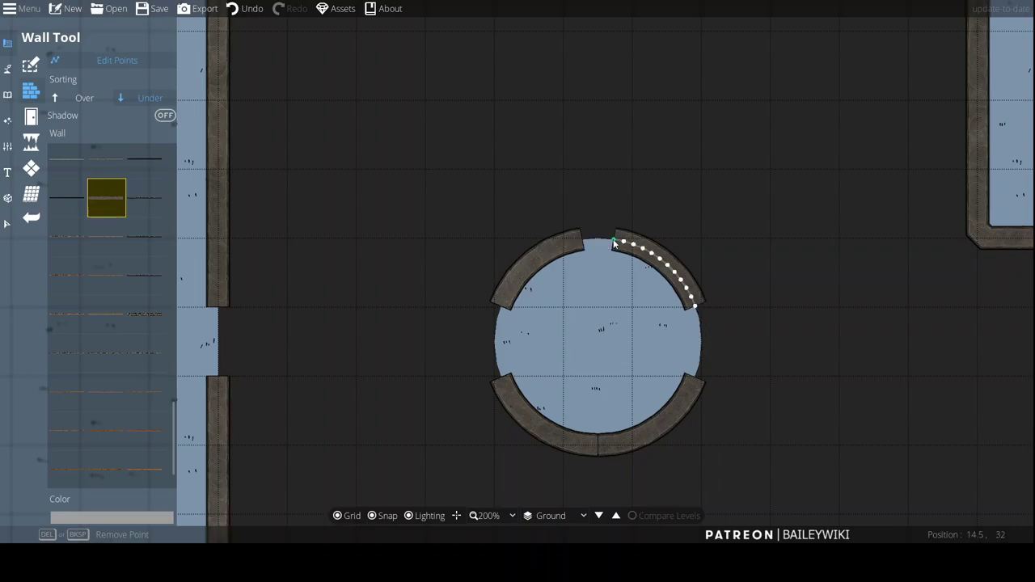
scroll(803, 275, "down", 6)
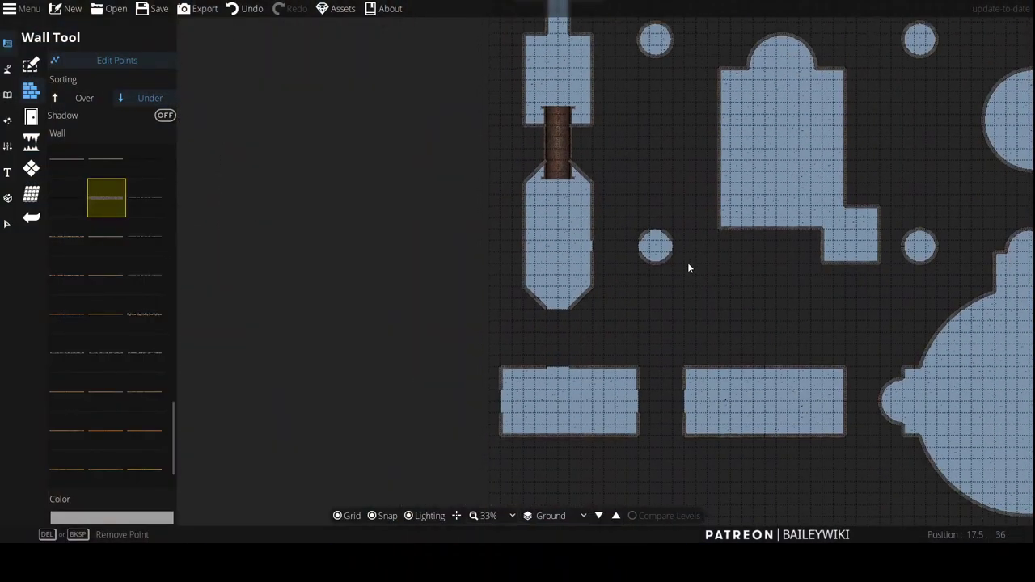
Step: Place a Pipe Inside Metal Rusty Straight Medium A4 4x1, scaled to 1.3, between the octagonal room's east opening and the small circular room
scroll(688, 267, "up", 2)
left_click(7, 94)
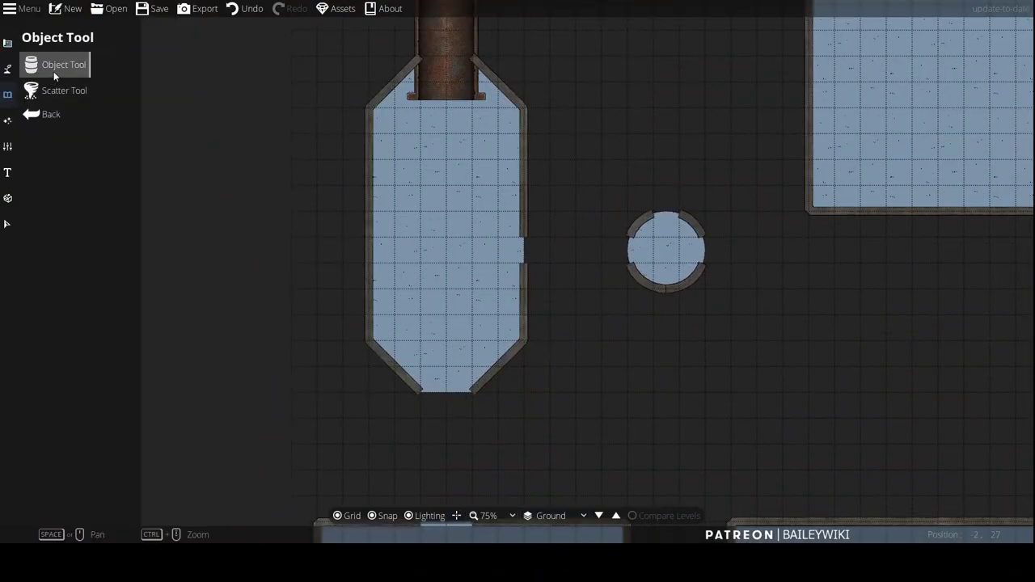
left_click(53, 68)
scroll(962, 259, "up", 4)
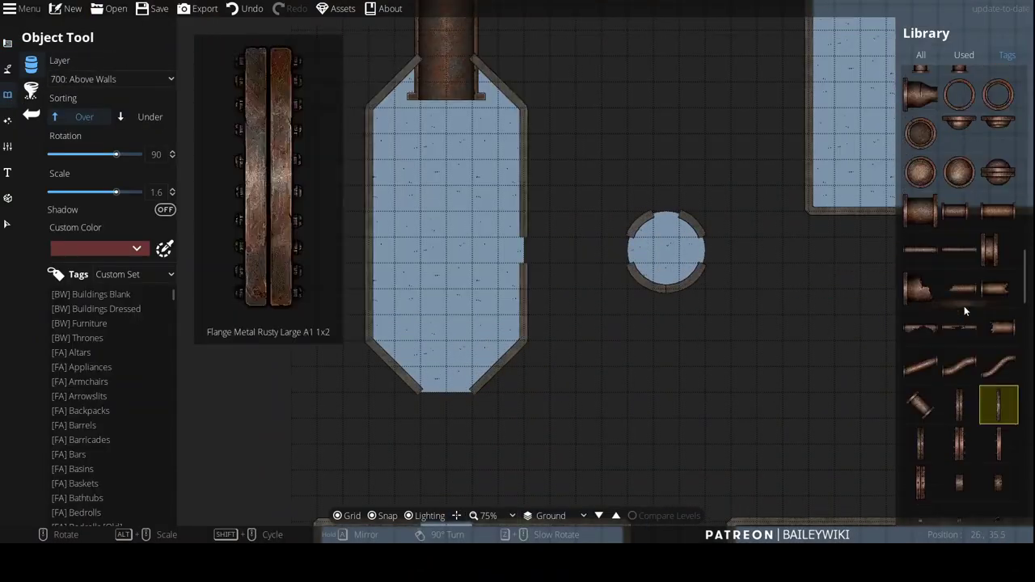
left_click(959, 249)
scroll(524, 248, "down", 3, "alt")
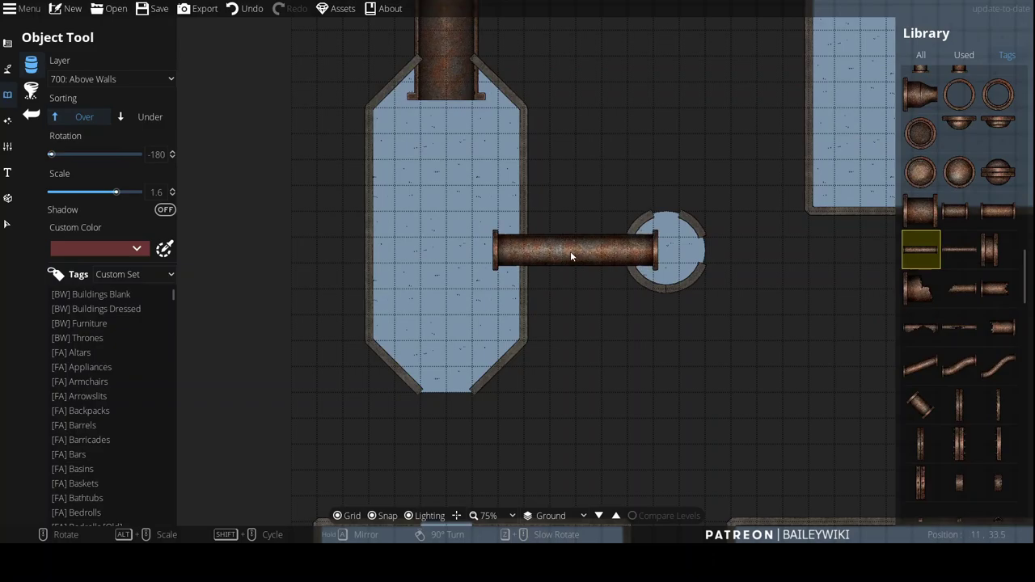
scroll(958, 250, "up", 5)
scroll(958, 250, "down", 4)
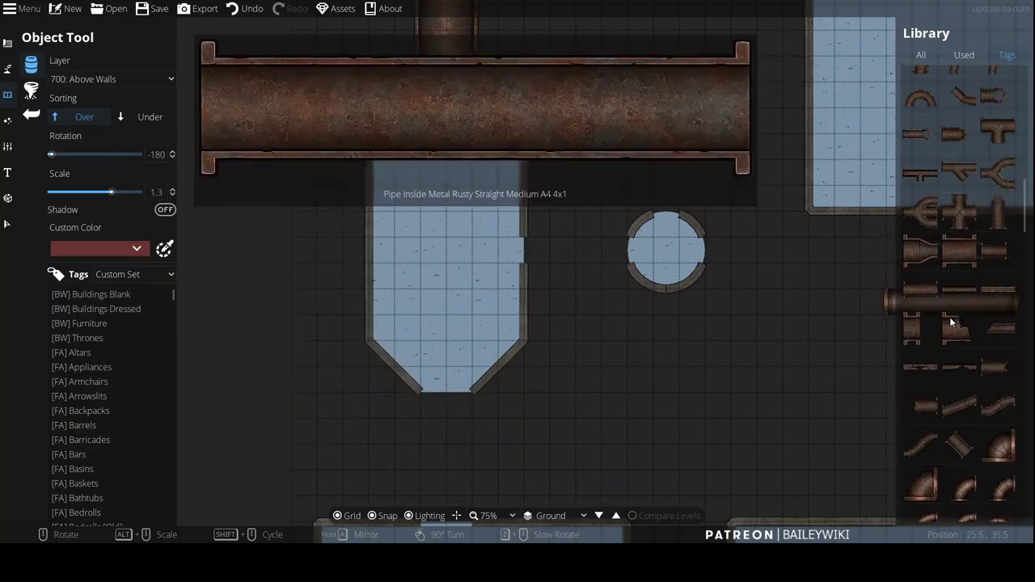
left_click(573, 252)
scroll(614, 287, "up", 5, "ctrl")
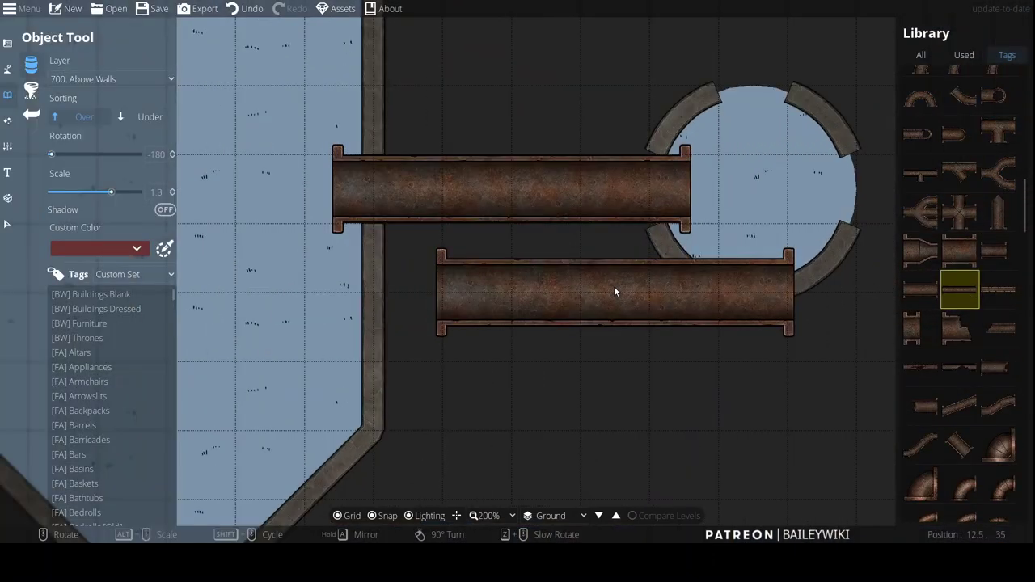
scroll(613, 287, "down", 3, "ctrl")
Step: Undo the medium pipe's placement and place it again in the same passage on layer 100: User Layer 1
key("ctrl+z")
left_click(71, 78)
left_click(113, 187)
left_click(550, 215)
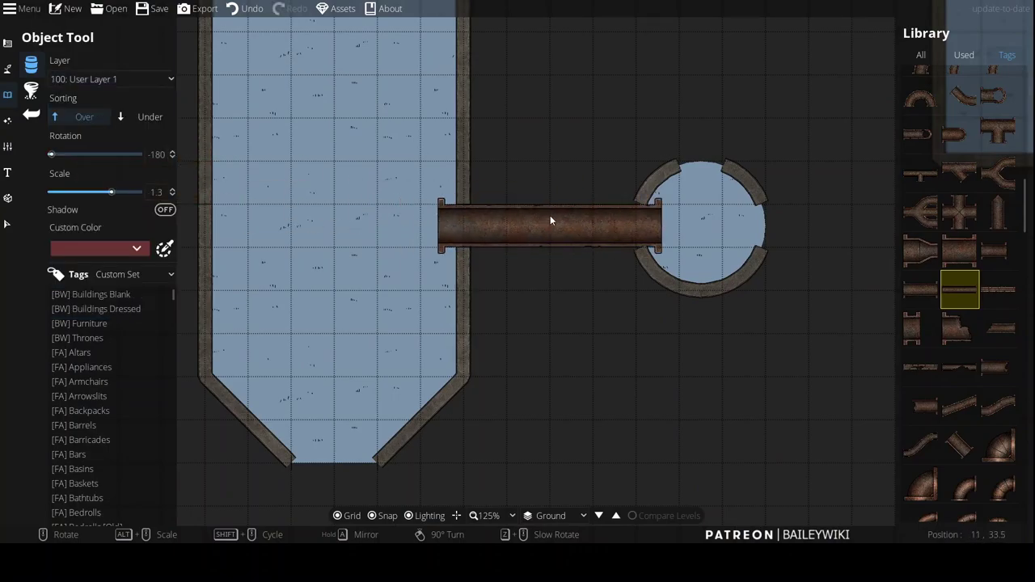
Step: Place a large straight rusty pipe, rotated to -90 and scaled to 1.7, between the octagonal room's south opening and the south-western room's north opening
scroll(667, 335, "down", 1)
scroll(598, 364, "down", 2)
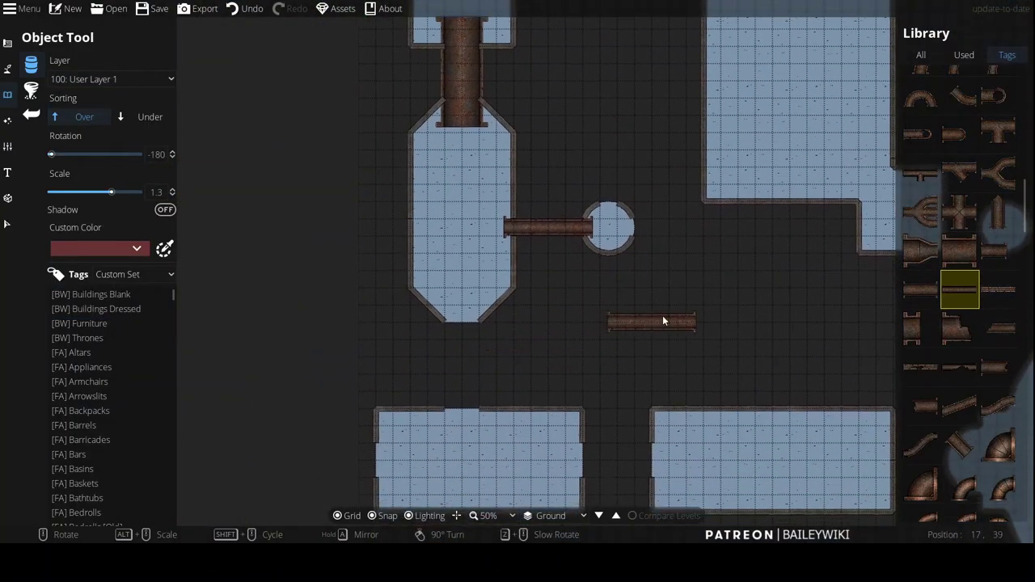
scroll(945, 195, "up", 4)
left_click(998, 319)
right_click(452, 384)
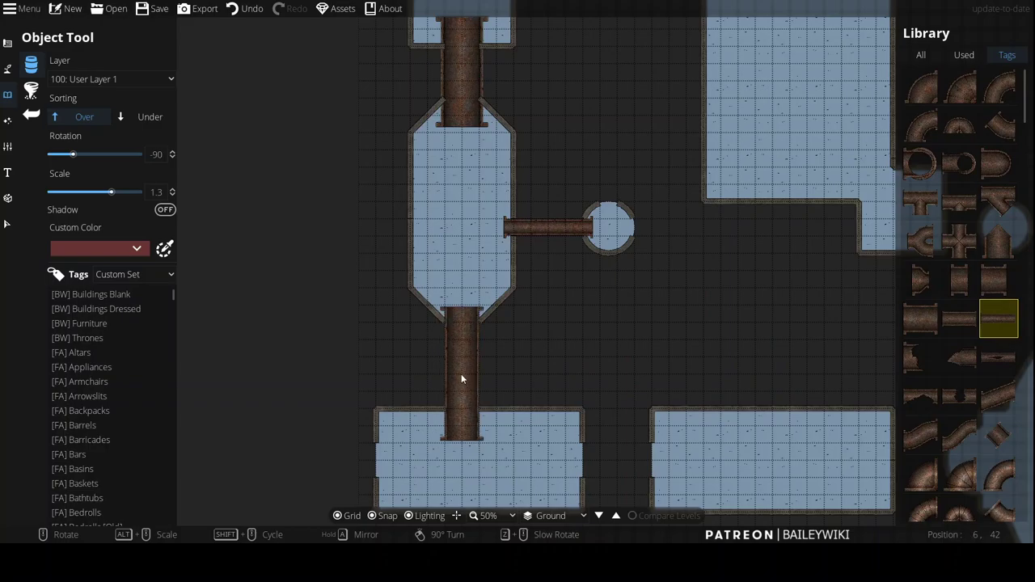
scroll(461, 376, "up", 4)
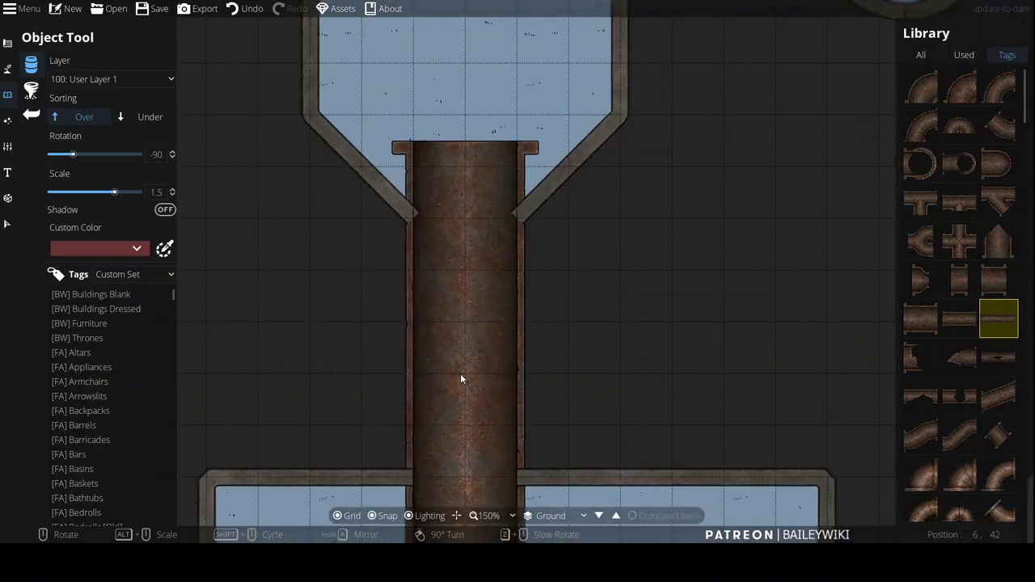
left_click(944, 320)
scroll(458, 360, "up", 5, "alt")
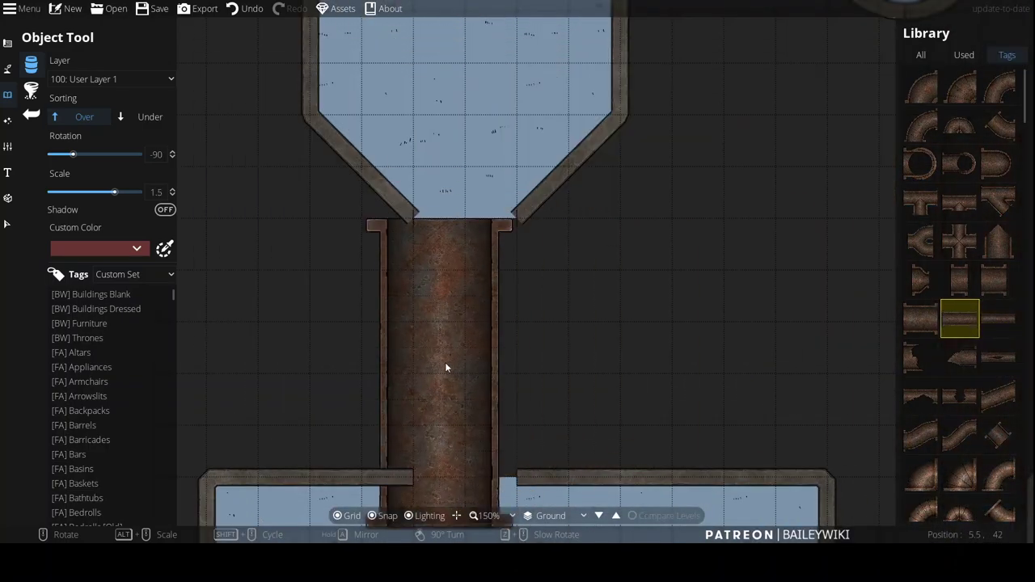
scroll(465, 325, "down", 2, "ctrl")
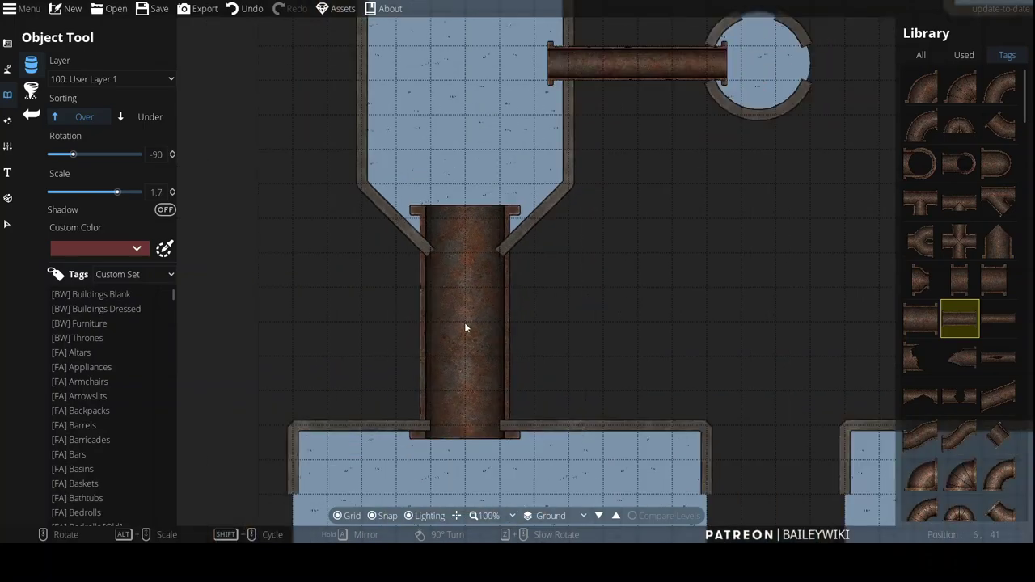
left_click_drag(464, 311, 458, 533)
left_click_drag(441, 453, 477, 195)
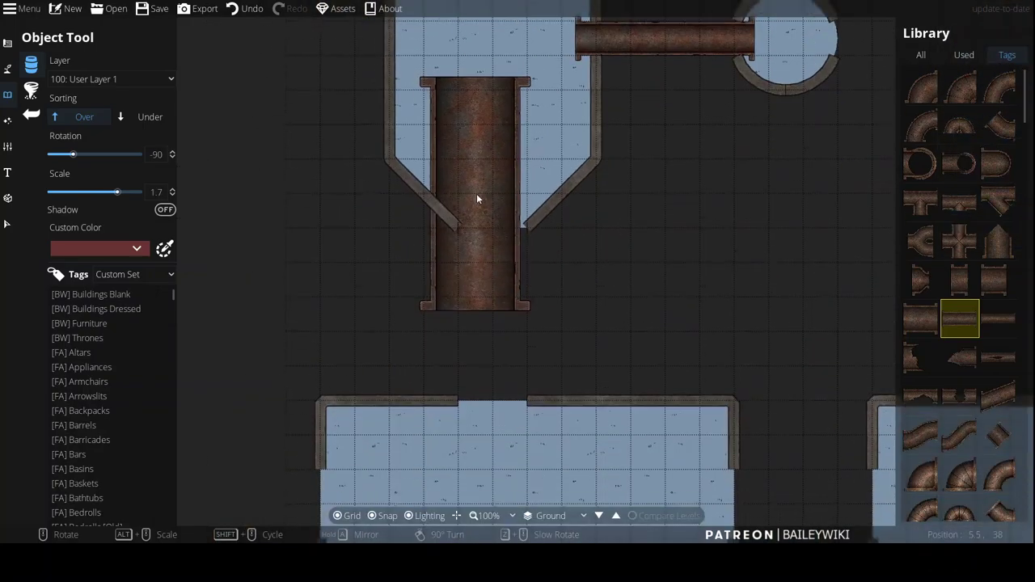
left_click(494, 293)
left_click_drag(771, 206, 654, 224)
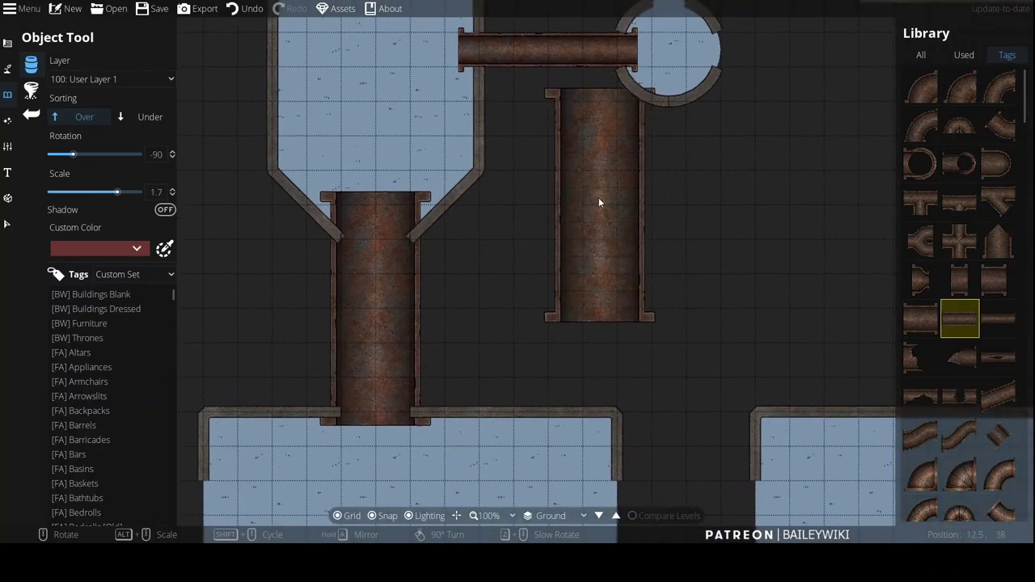
Step: Move the large pipe south of the octagonal room to layer 700: Above Walls
left_click_drag(597, 265, 645, 308)
left_click(8, 232)
left_click(419, 324)
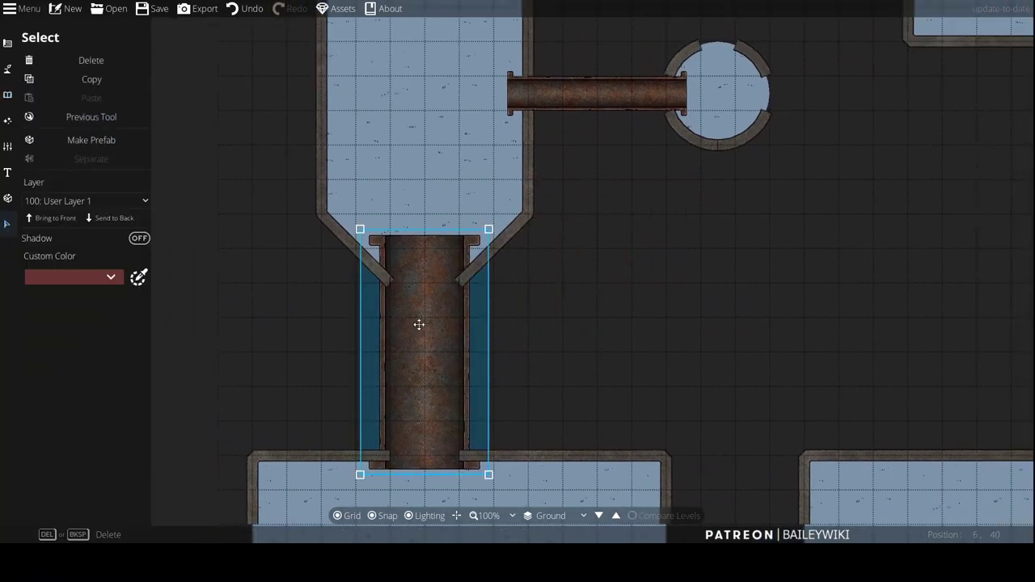
left_click(90, 202)
left_click(77, 400)
left_click(598, 294)
Step: Set the layer of the large pipe north of the octagonal room to 700: Above Walls
key("w")
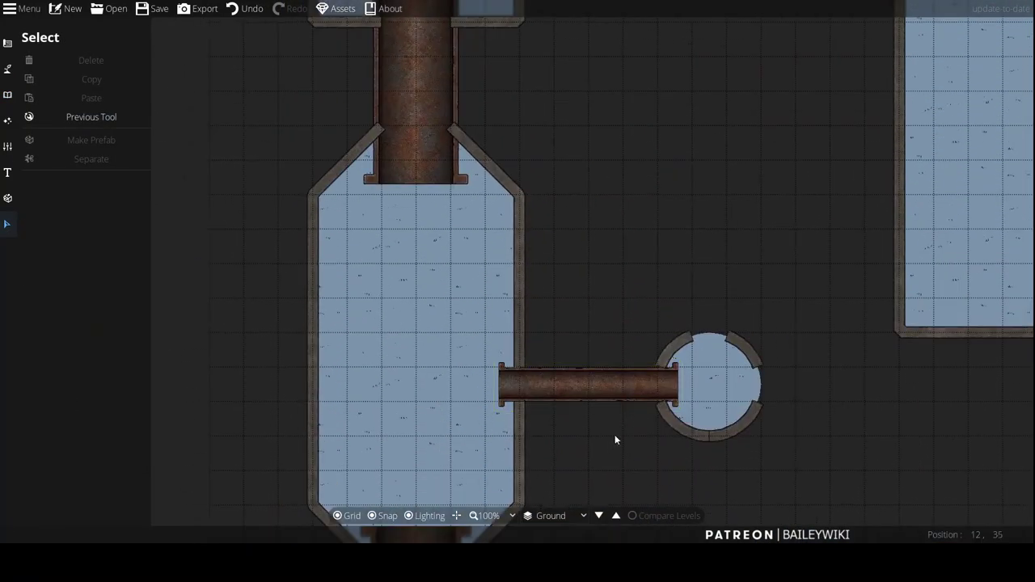
left_click(405, 71)
left_click(145, 201)
left_click(81, 401)
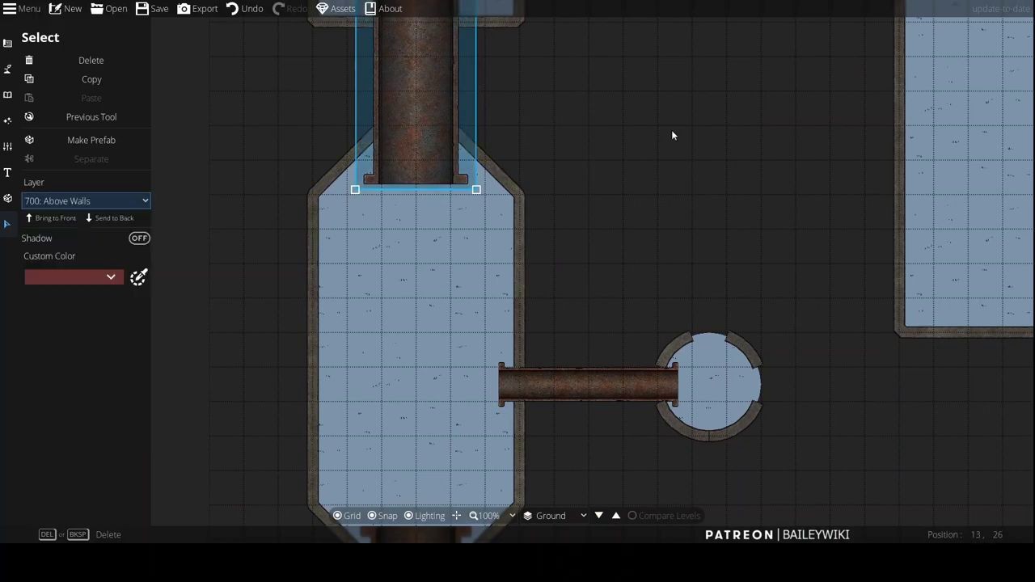
left_click(671, 127)
Step: Put the medium pipe leading to the small circular room on layer 700: Above Walls
left_click_drag(671, 127, 596, 11)
left_click(535, 276)
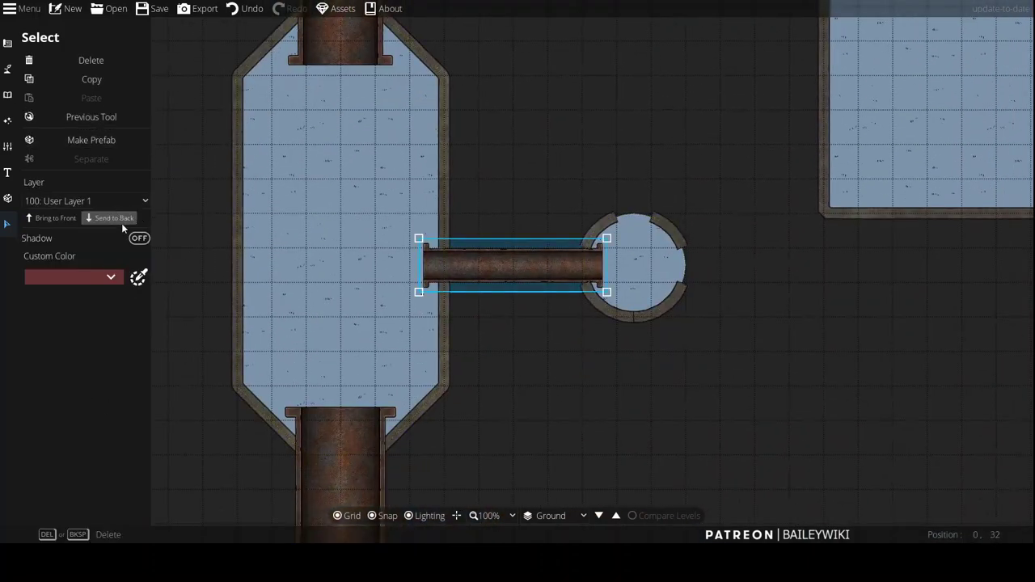
left_click(61, 202)
left_click(80, 402)
scroll(592, 378, "down", 12)
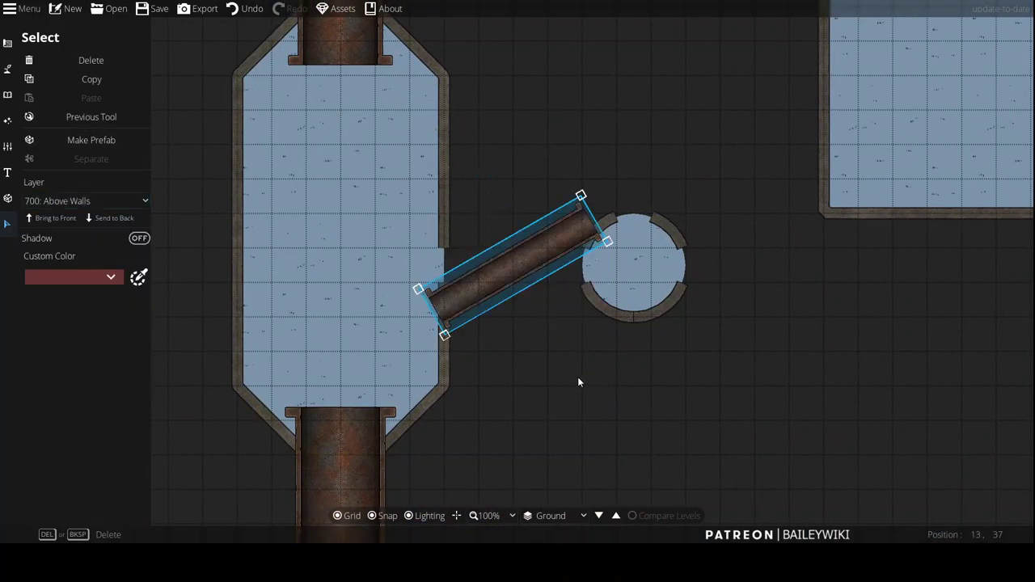
left_click(583, 435)
Step: Look over the whole map to review the placed pipes and the rooms still lacking connections
scroll(583, 435, "down", 1)
left_click_drag(580, 441, 602, 176)
left_click_drag(635, 124, 525, 386)
left_click_drag(647, 130, 495, 316)
scroll(497, 322, "down", 2)
left_click_drag(439, 280, 536, 226)
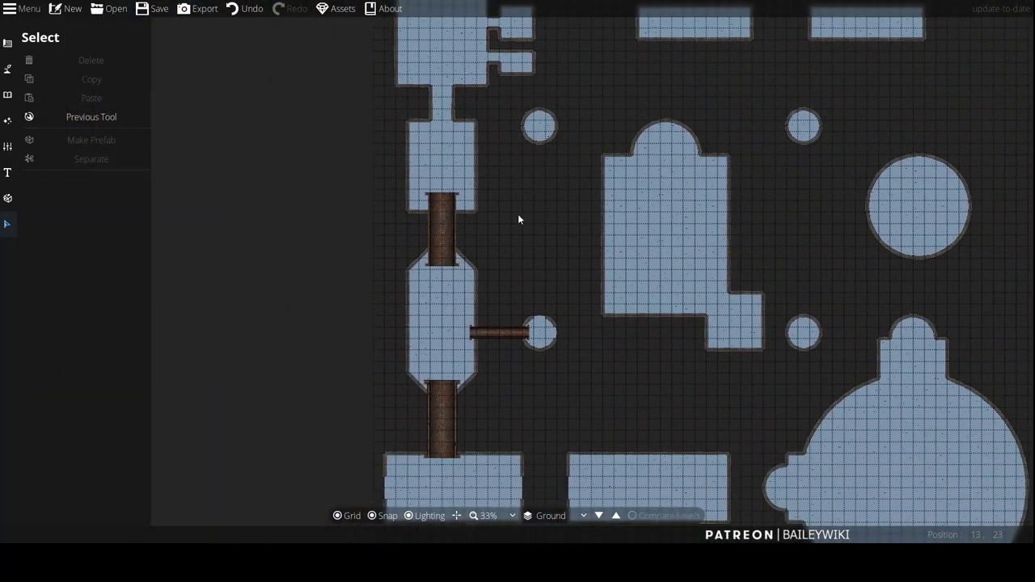
left_click_drag(899, 243, 733, 317)
left_click_drag(387, 265, 488, 314)
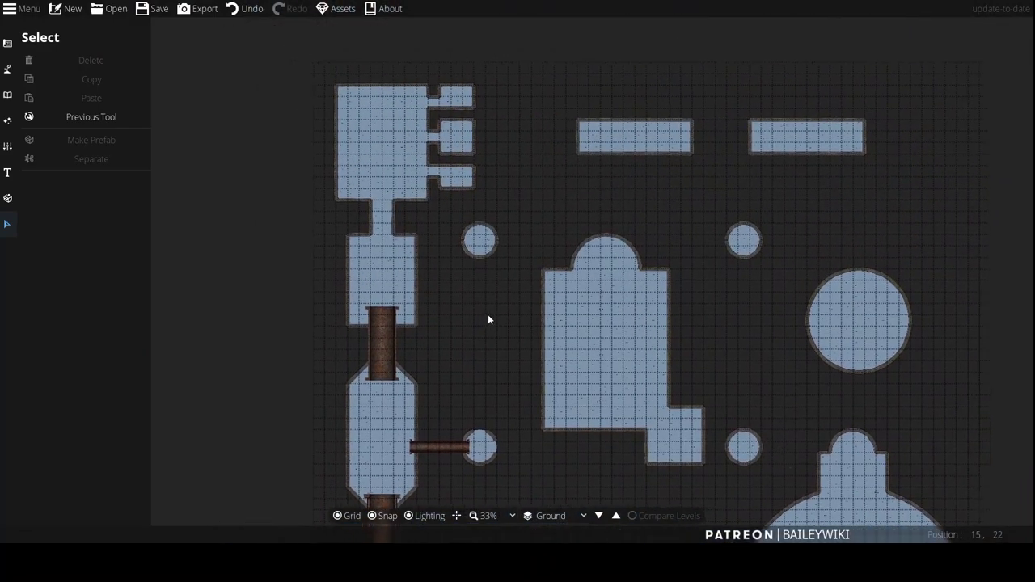
Step: Edit the wall points of the rectangular room north of the octagonal room to open a one-square gap in its west wall
scroll(437, 302, "up", 2)
left_click_drag(405, 179, 637, 311)
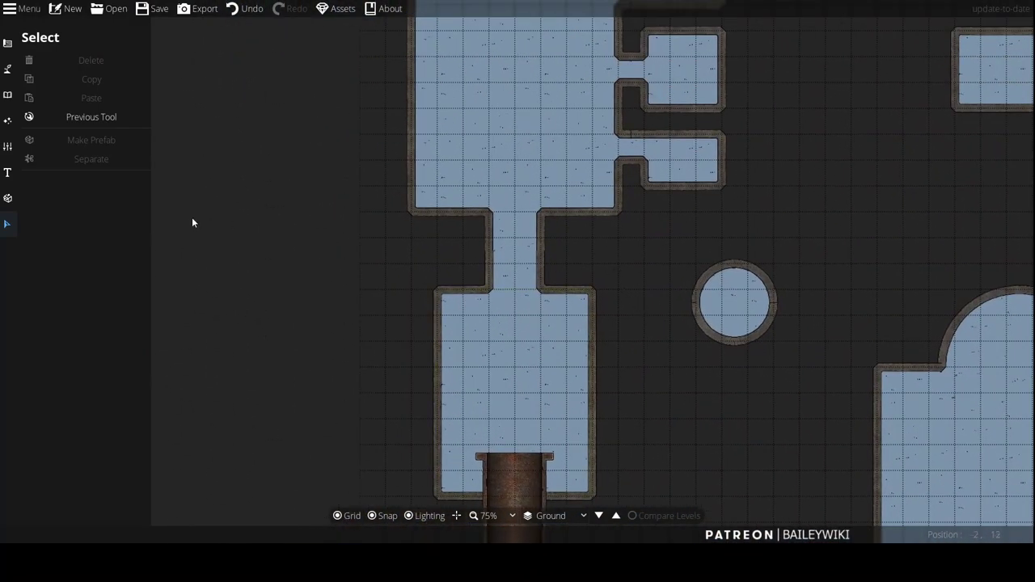
left_click(7, 43)
left_click(64, 90)
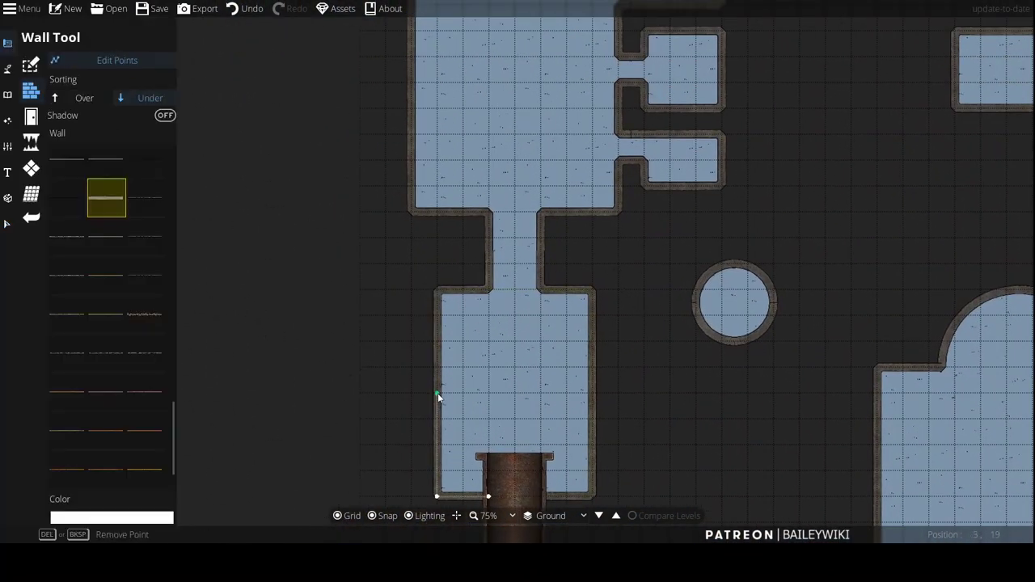
left_click_drag(437, 404, 450, 346)
left_click(29, 167)
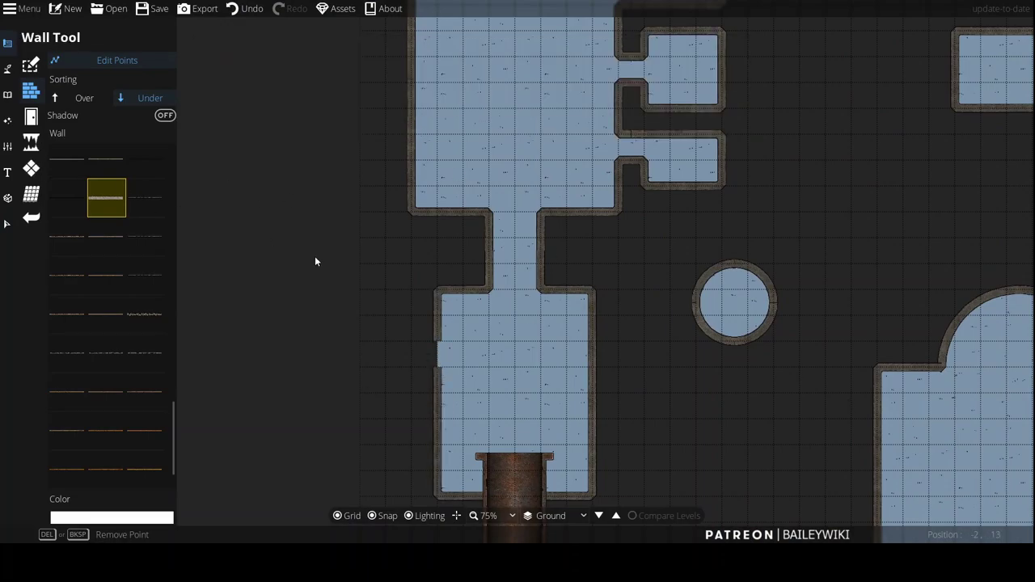
Step: Select the Pipe Inside Metal Rusty Corner Large E2 3x2 object with rotation 0 and scale 1
left_click(8, 95)
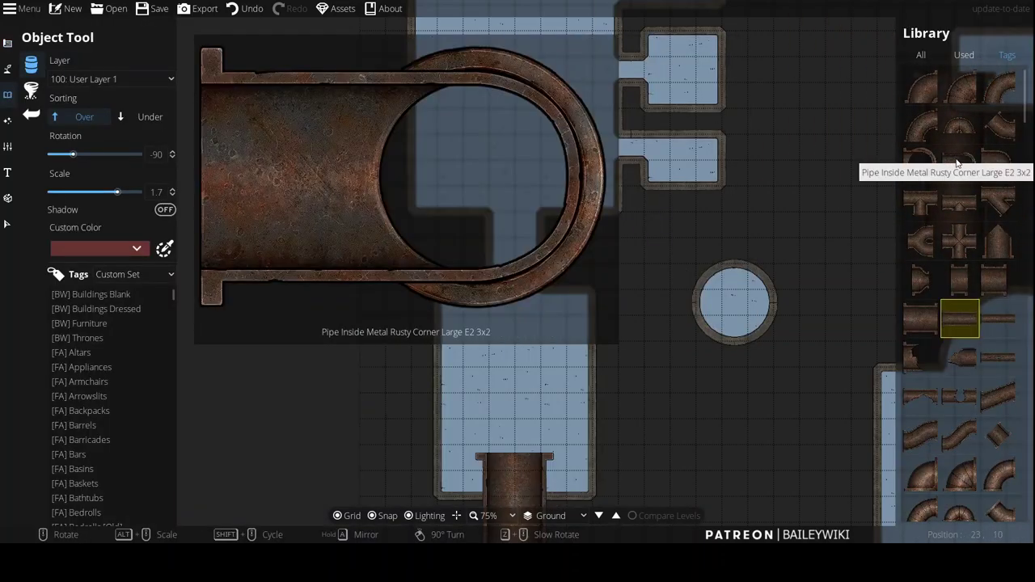
left_click(956, 164)
scroll(423, 359, "down", 1)
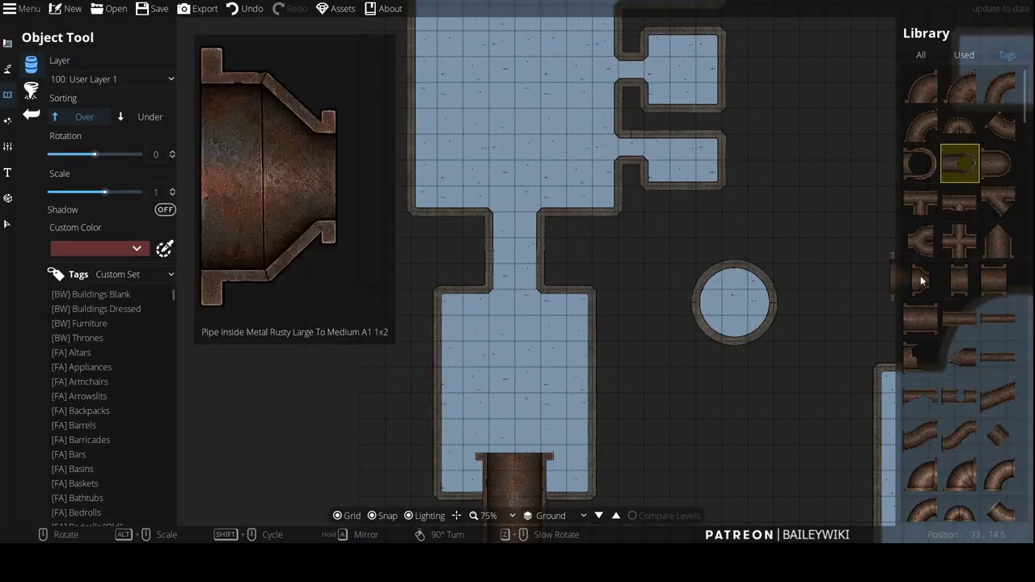
Step: Place the medium rusty inside pipe with a rounded end (Corner Medium G1 2x1) through the lower room's left wall
scroll(972, 359, "down", 2)
scroll(970, 356, "down", 3)
left_click(993, 268)
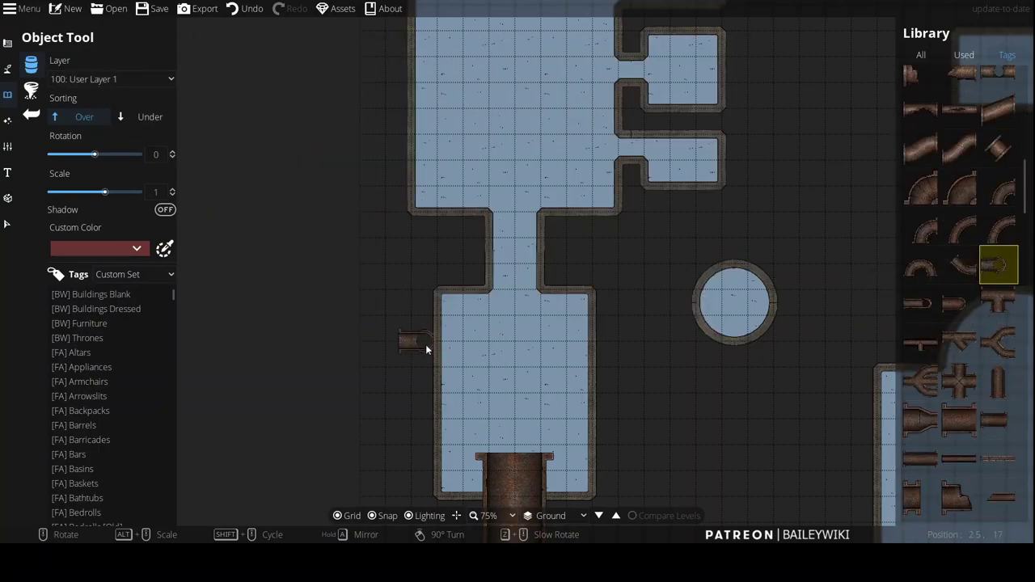
scroll(428, 346, "up", 4)
scroll(448, 347, "down", 2)
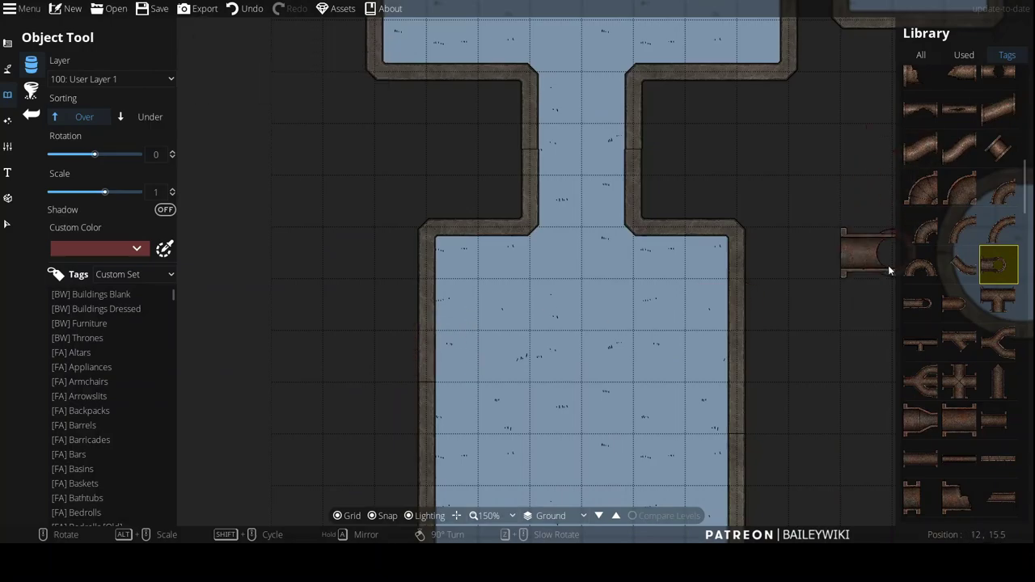
left_click(960, 303)
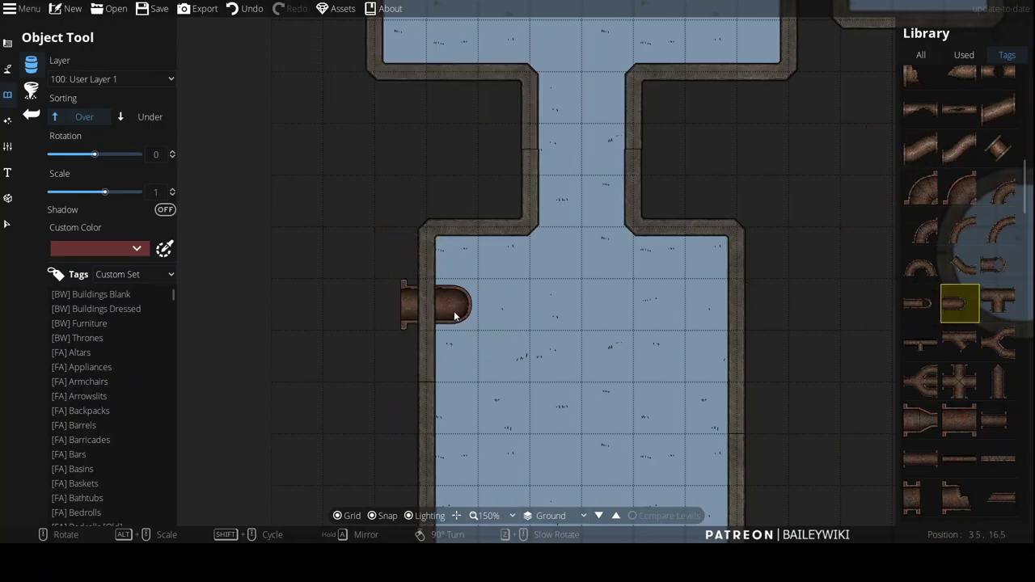
left_click(454, 310)
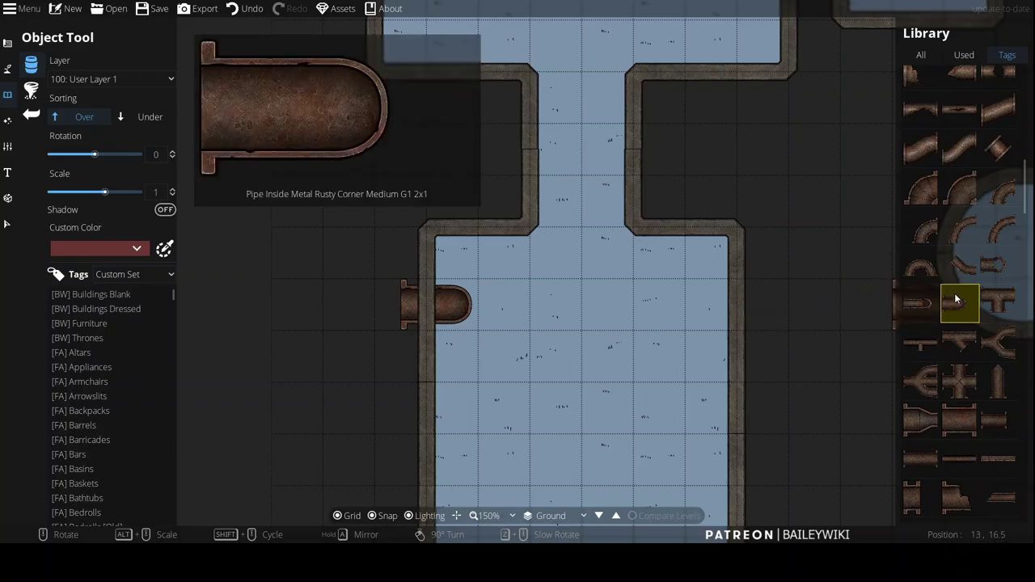
Step: Try a wide medium pipe bend, rotated -90, against the outer end of the lower room's pipe
left_click(938, 240)
right_click(338, 266)
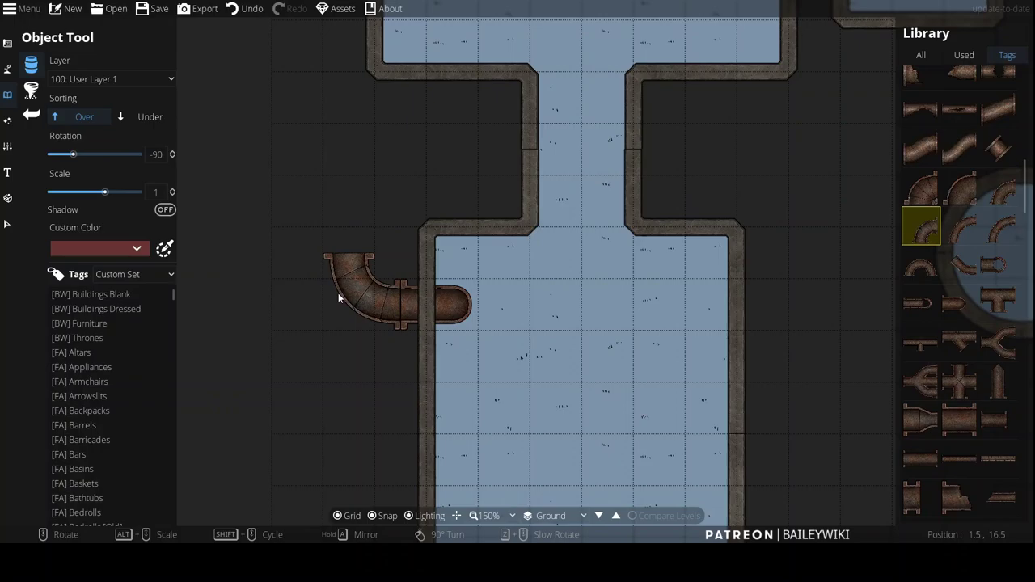
left_click(338, 293)
key("ctrl+z")
Step: Place a tight medium elbow at -90 rotation beside the lower room, and join it to the wall pipe with a short straight section at 0
left_click(921, 187)
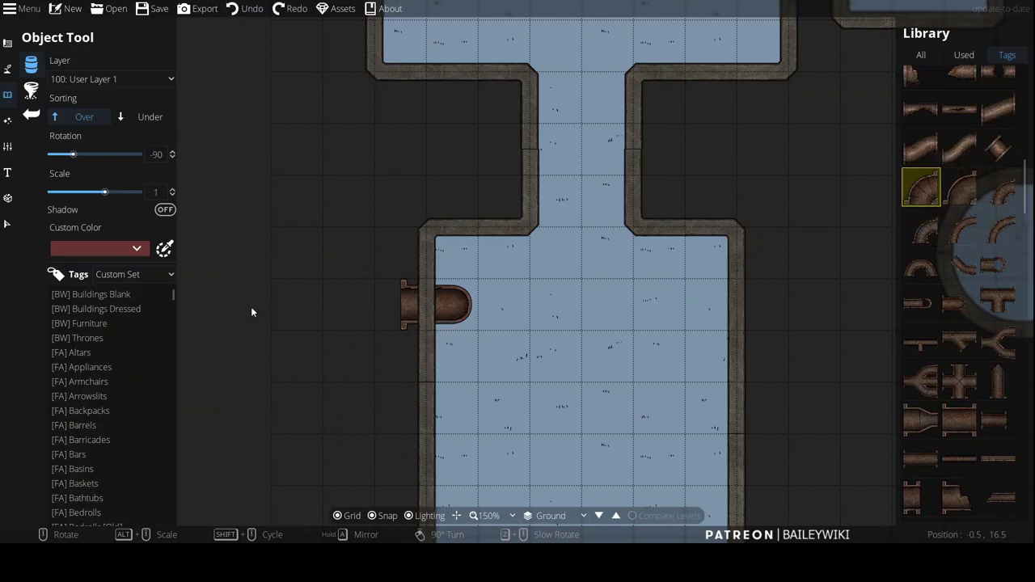
left_click_drag(304, 304, 359, 339)
left_click(359, 339)
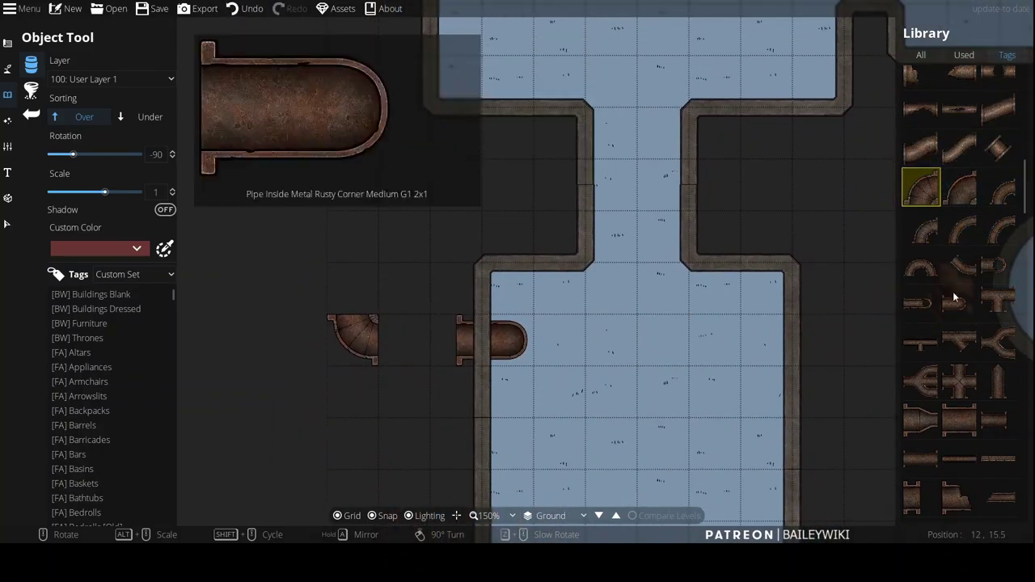
left_click(993, 424)
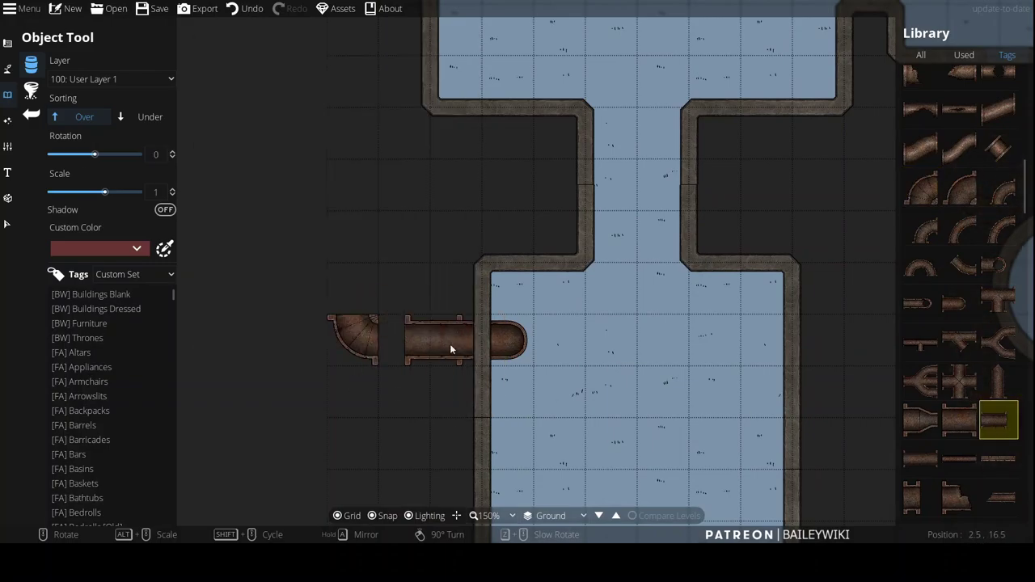
left_click(439, 332)
Step: Run three long medium straight pipes at 90 rotation end to end up from the elbow, along the large room's left side
left_click(959, 458)
right_click(355, 233)
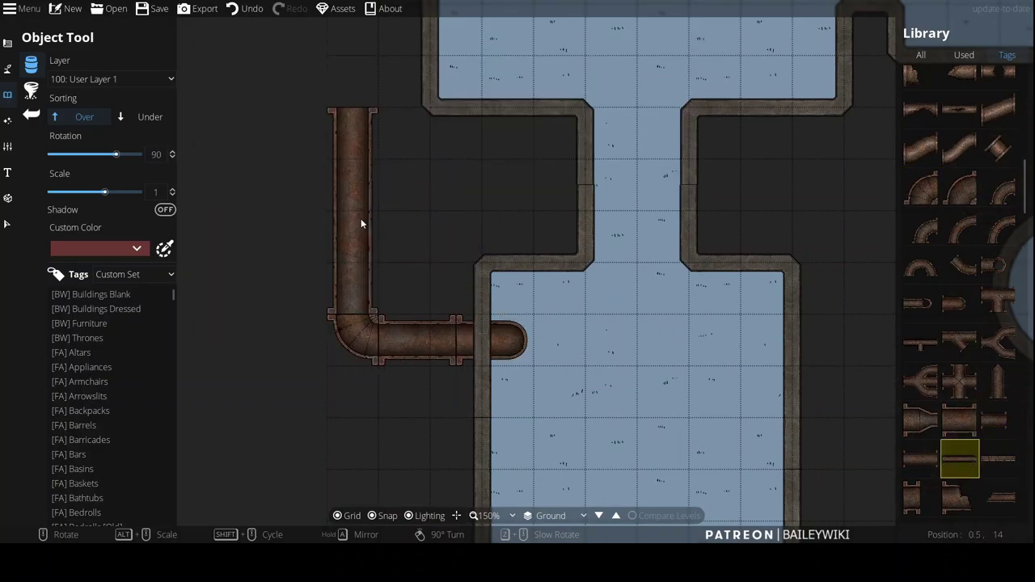
left_click(361, 221)
scroll(376, 225, "up", 2)
scroll(451, 62, "down", 2)
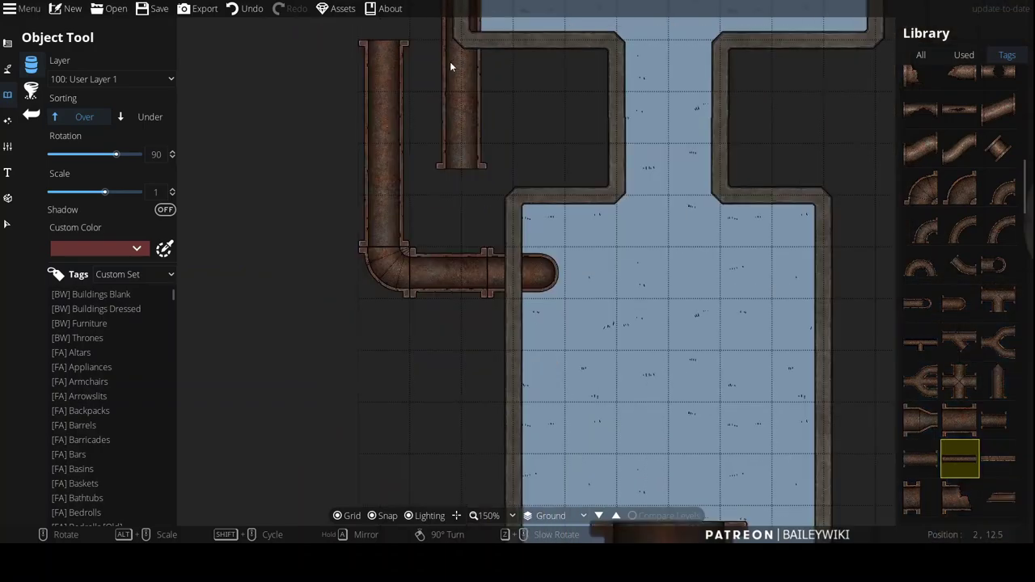
left_click_drag(449, 64, 415, 349)
scroll(348, 219, "down", 2)
left_click(352, 243)
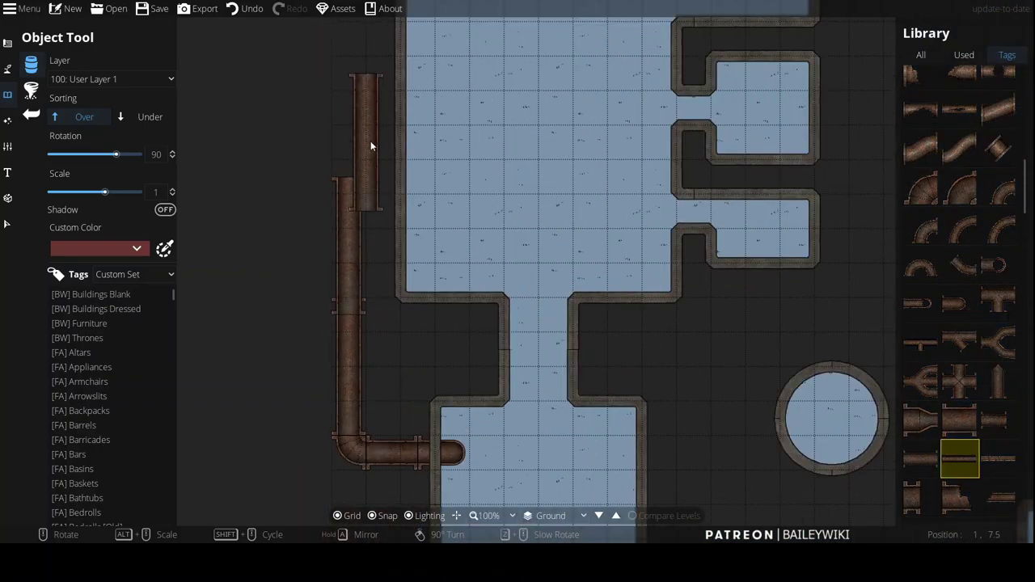
key("w")
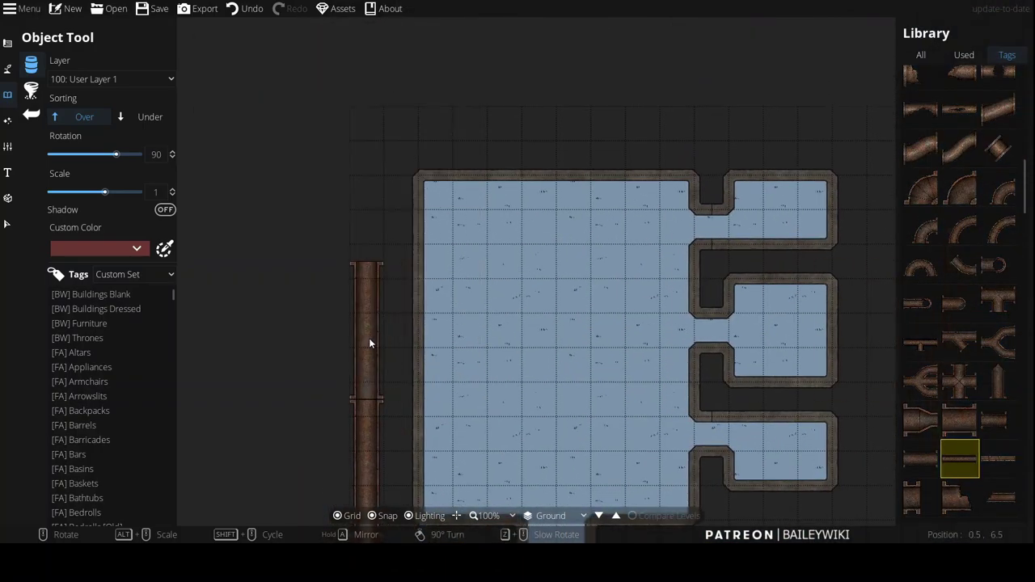
Step: Top the vertical run with a medium T-junction branching toward the large room and a short straight section above it, both at -90 rotation
left_click(998, 302)
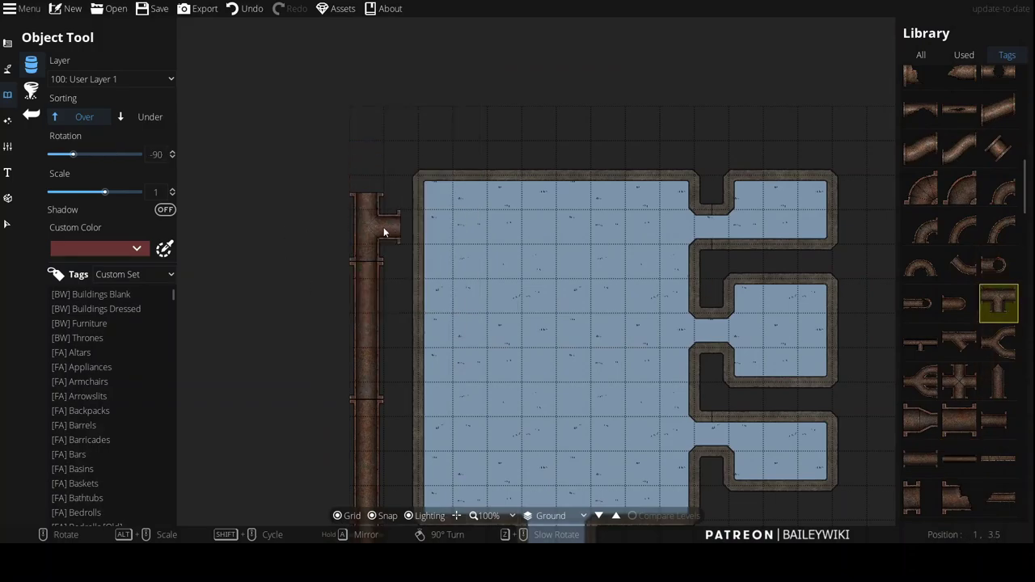
left_click(384, 232)
left_click(998, 419)
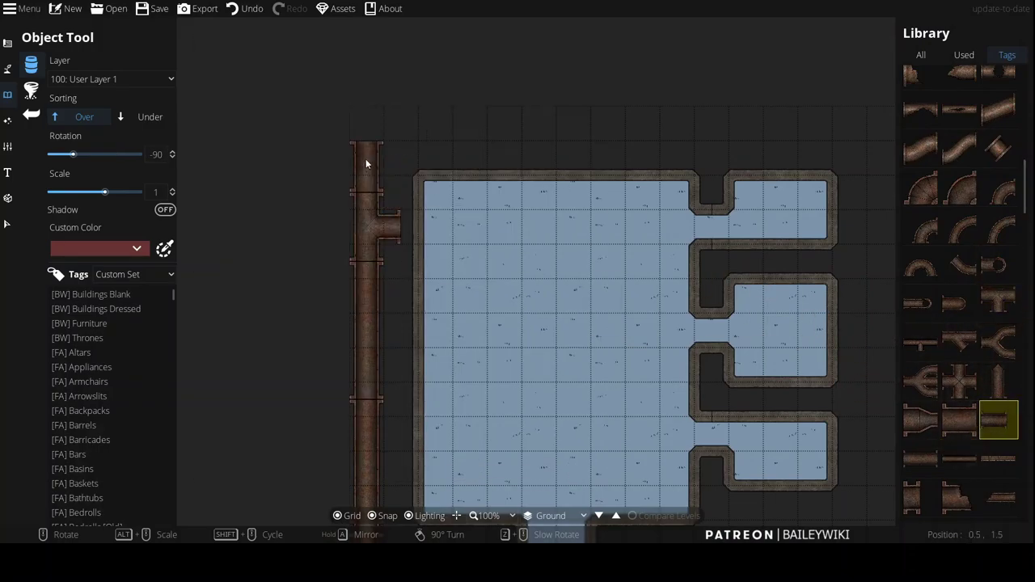
Step: Place a long horizontal pipe at 0 rotation above the large room and connect it to the vertical run with a smooth elbow
left_click(960, 458)
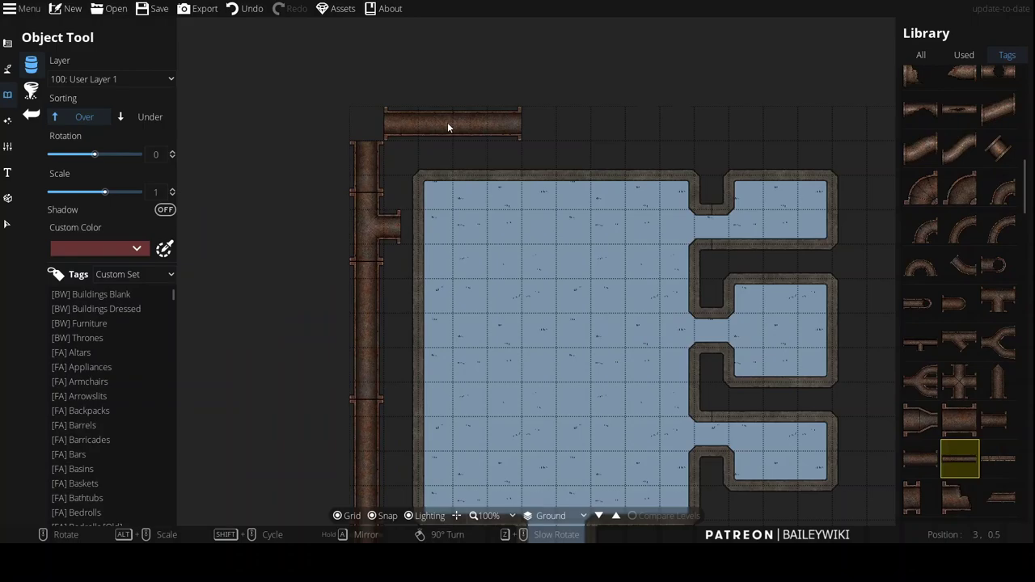
left_click(449, 127)
left_click(923, 189)
left_click(964, 191)
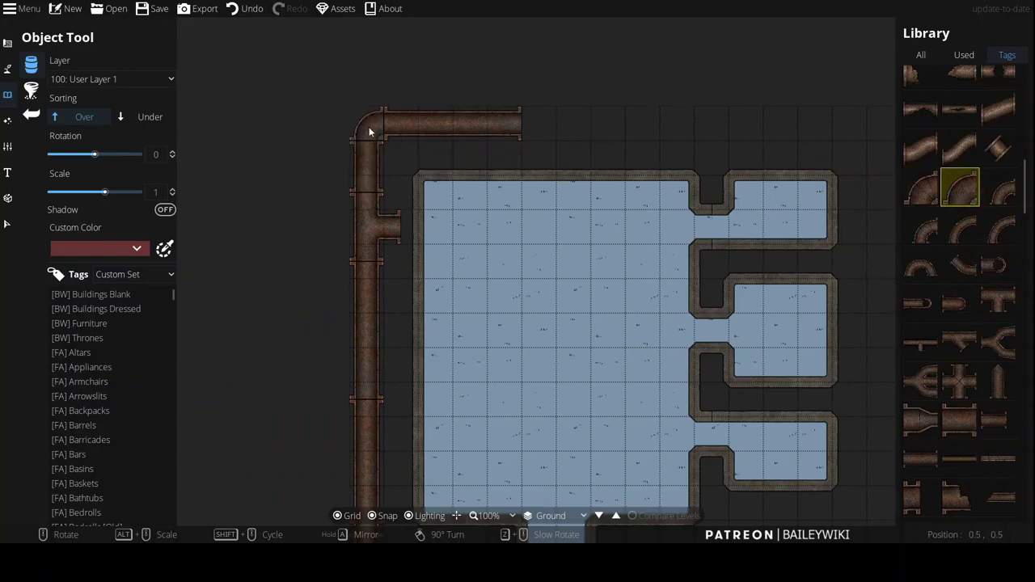
left_click(369, 129)
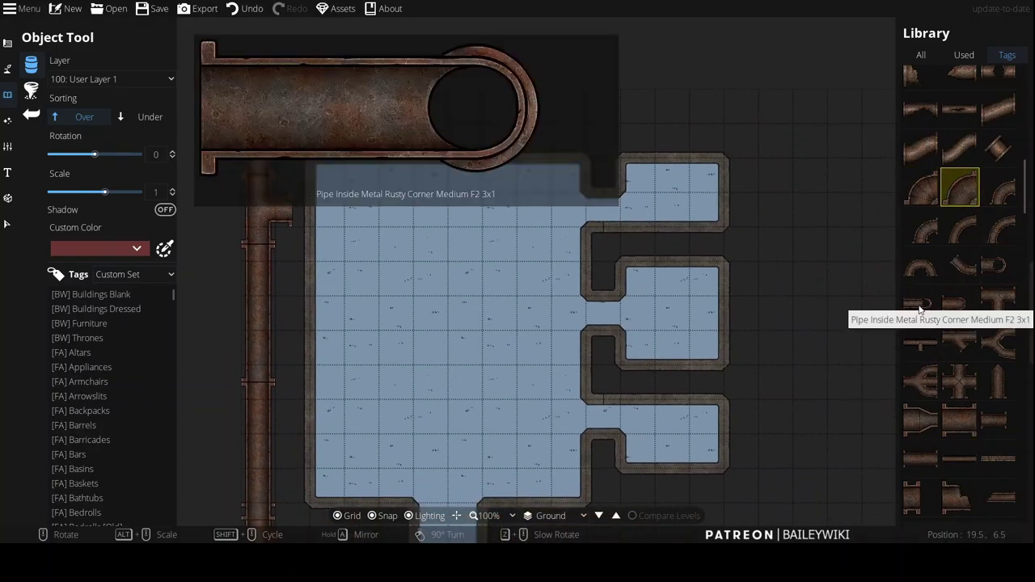
Step: Extend the T-junction's branch through the large room's left wall with a short medium straight pipe
mouse_move(935, 335)
mouse_move(923, 301)
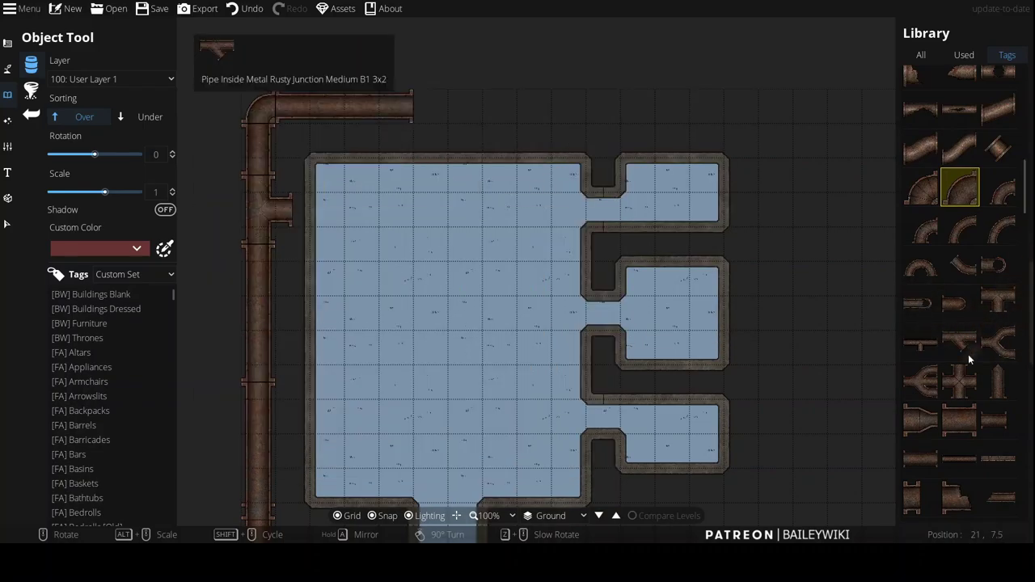
left_click(921, 458)
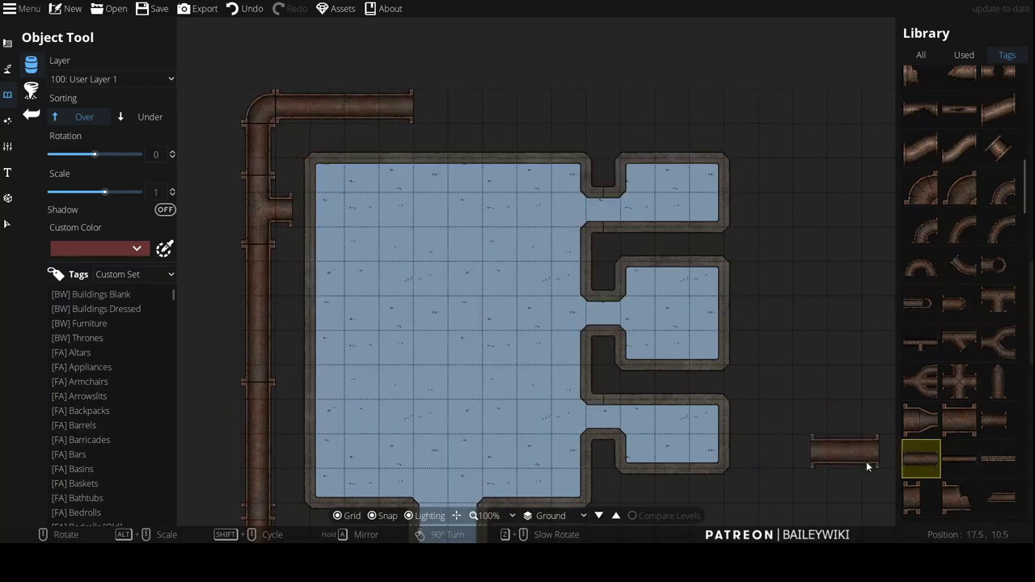
left_click(991, 423)
left_click(326, 206)
Step: Try a rusty dome cap at -90 rotation on the open end of the branch pipe inside the large room
scroll(1003, 339, "down", 4)
mouse_move(1007, 366)
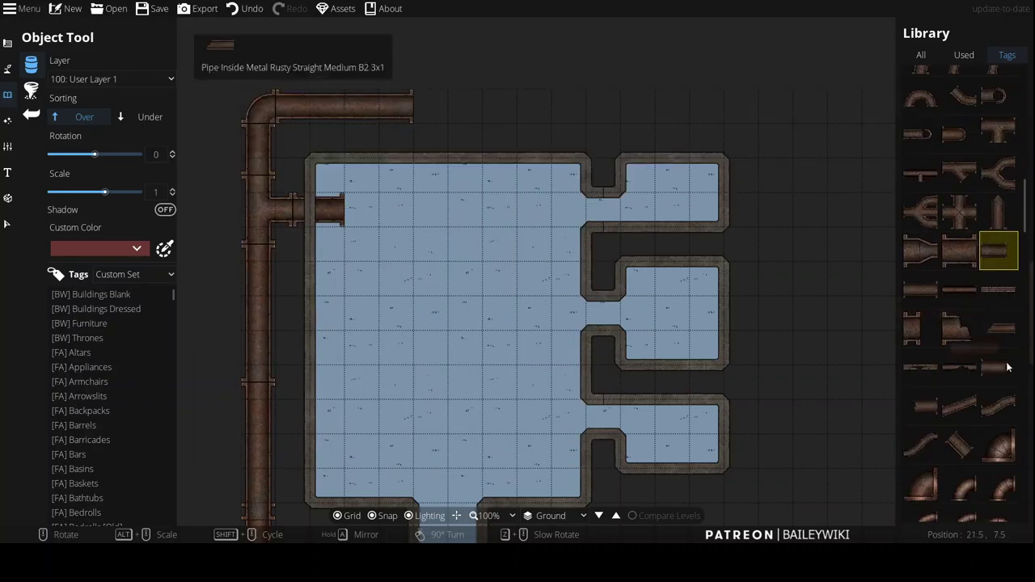
scroll(1007, 366, "down", 3)
left_click(966, 362)
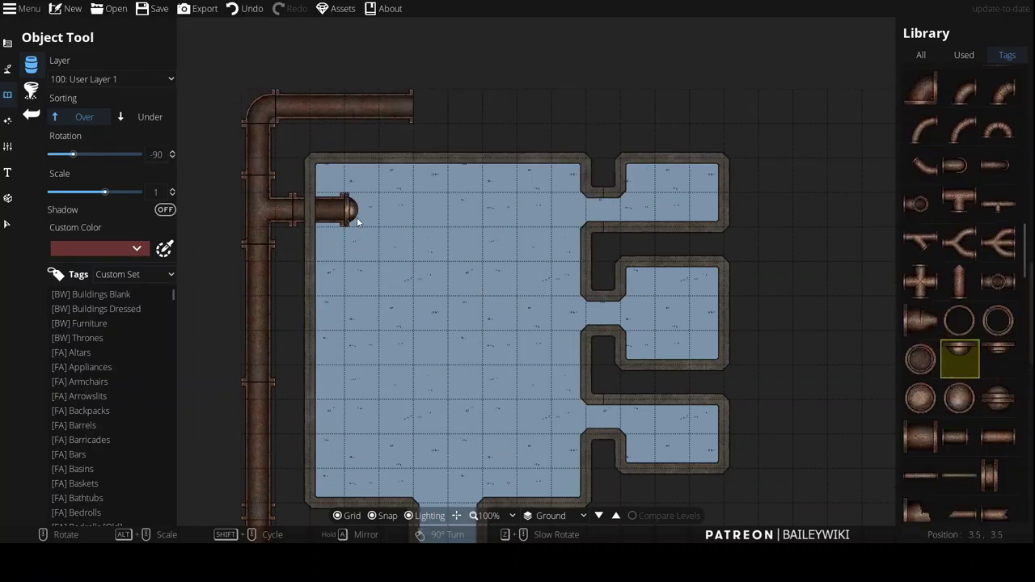
scroll(357, 217, "up", 1)
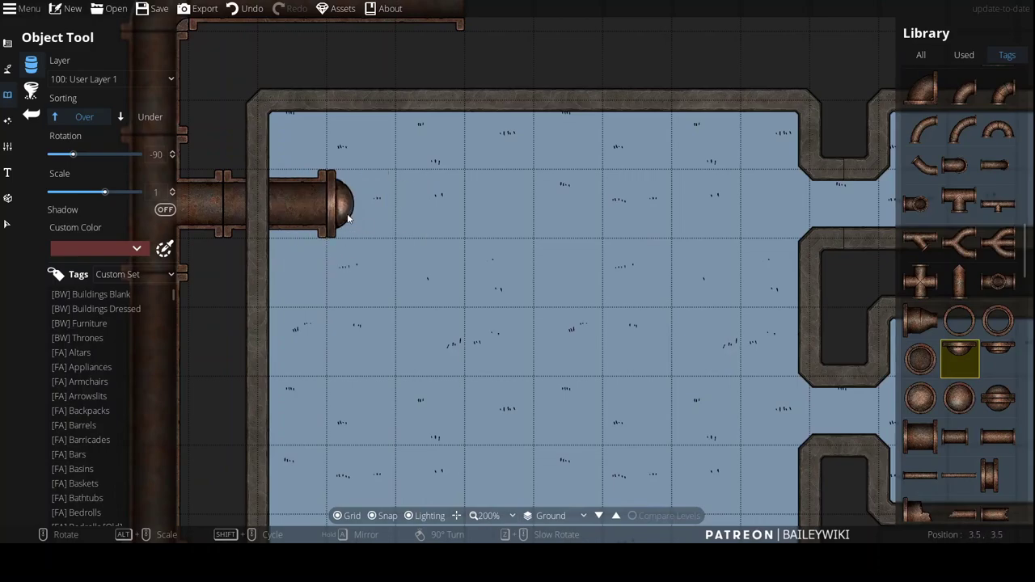
scroll(348, 218, "down", 3)
left_click_drag(422, 430, 432, 482)
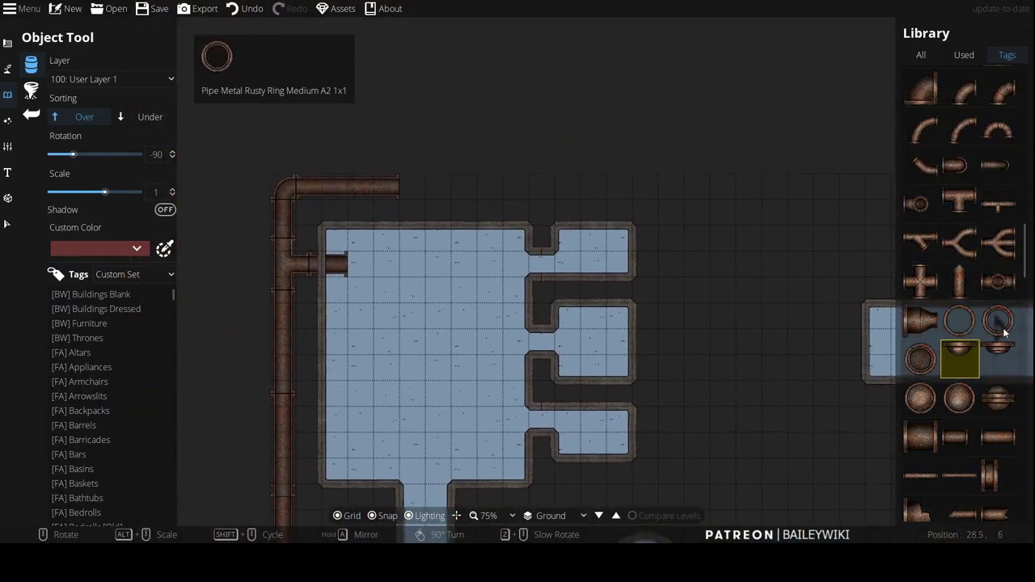
mouse_move(1003, 296)
left_click_drag(539, 414, 592, 182)
left_click_drag(722, 135, 566, 265)
left_click_drag(552, 351, 514, 314)
left_click_drag(598, 110, 666, 260)
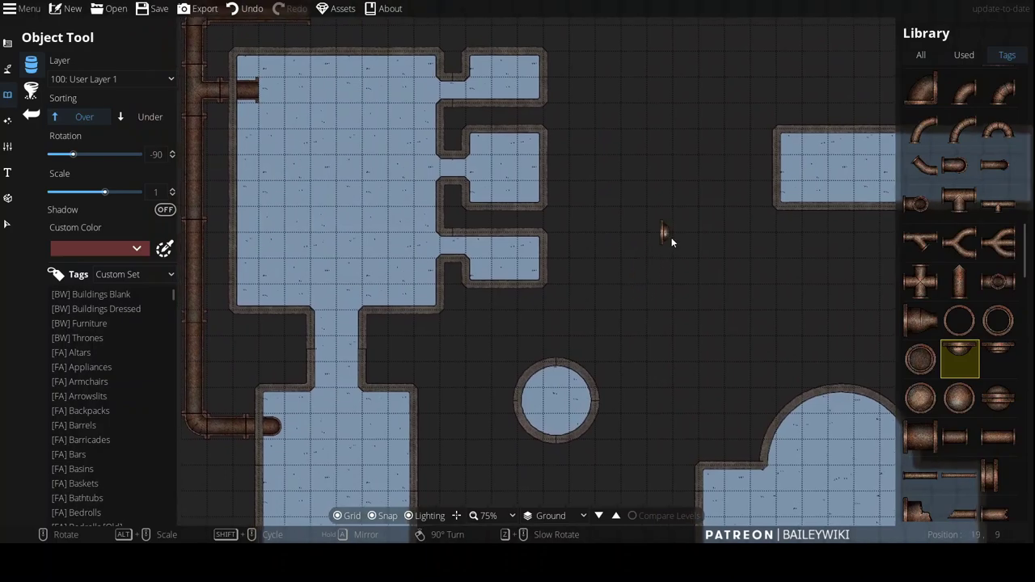
Step: Try the 3x1 medium pipe with a circular opening, rotated -180, through the right wall of the middle side room
mouse_move(951, 318)
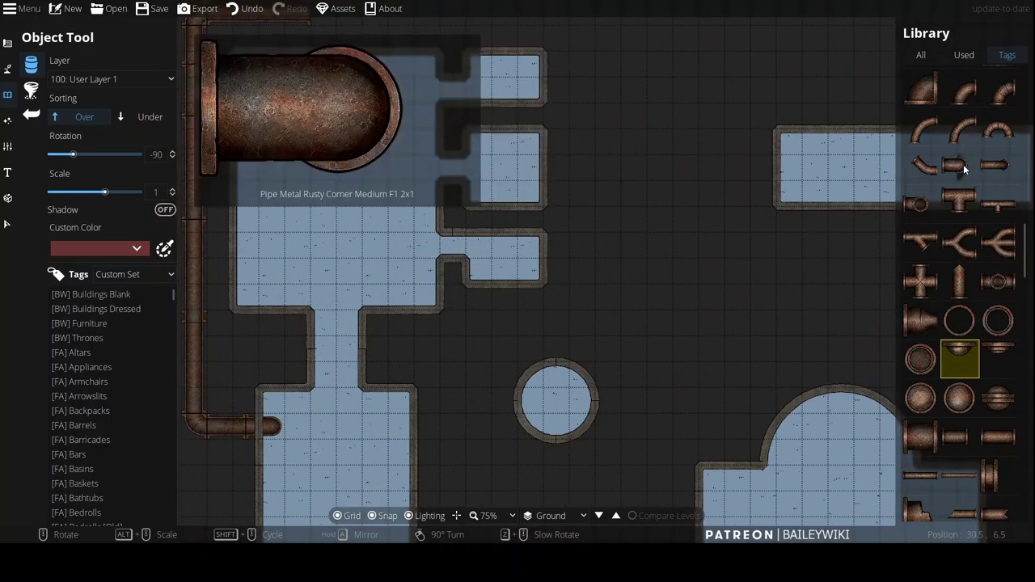
mouse_move(982, 281)
scroll(983, 266, "up", 4)
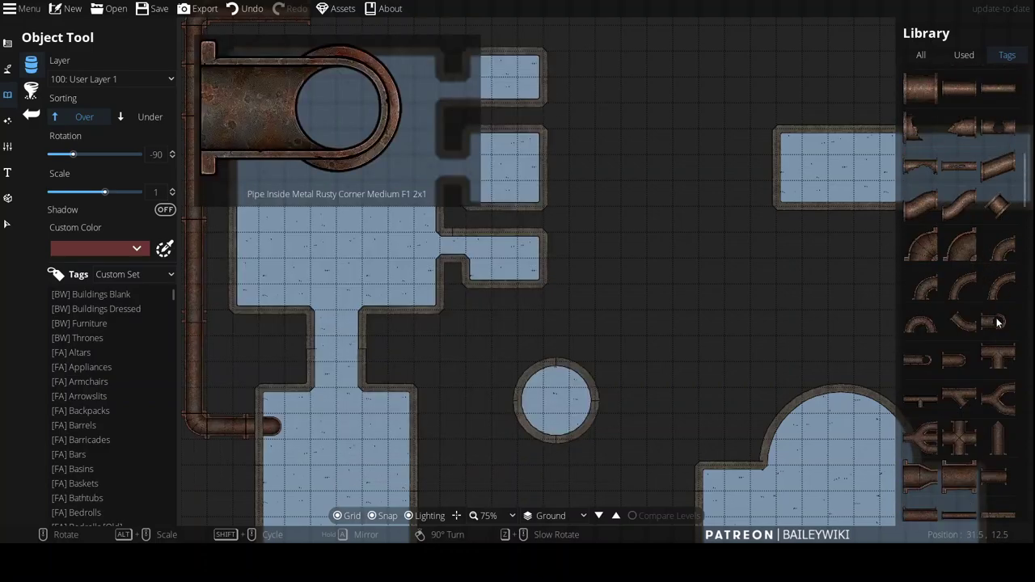
left_click(921, 359)
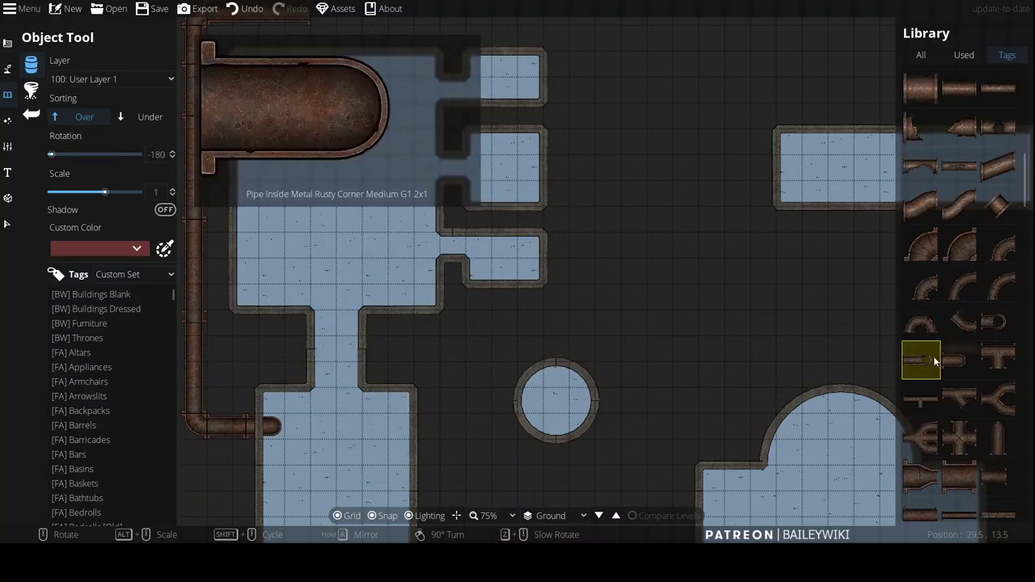
scroll(548, 172, "up", 4)
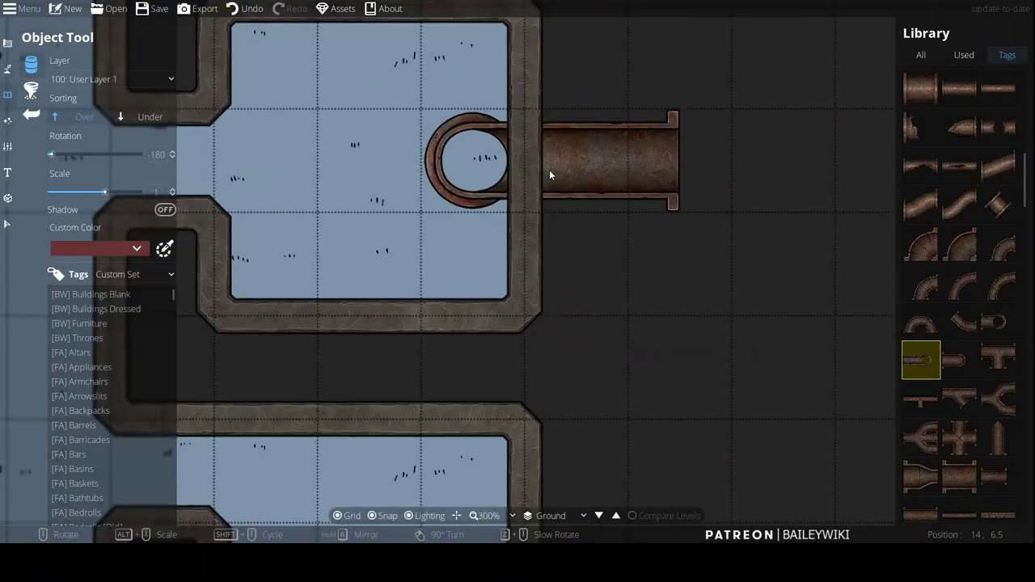
left_click(547, 172)
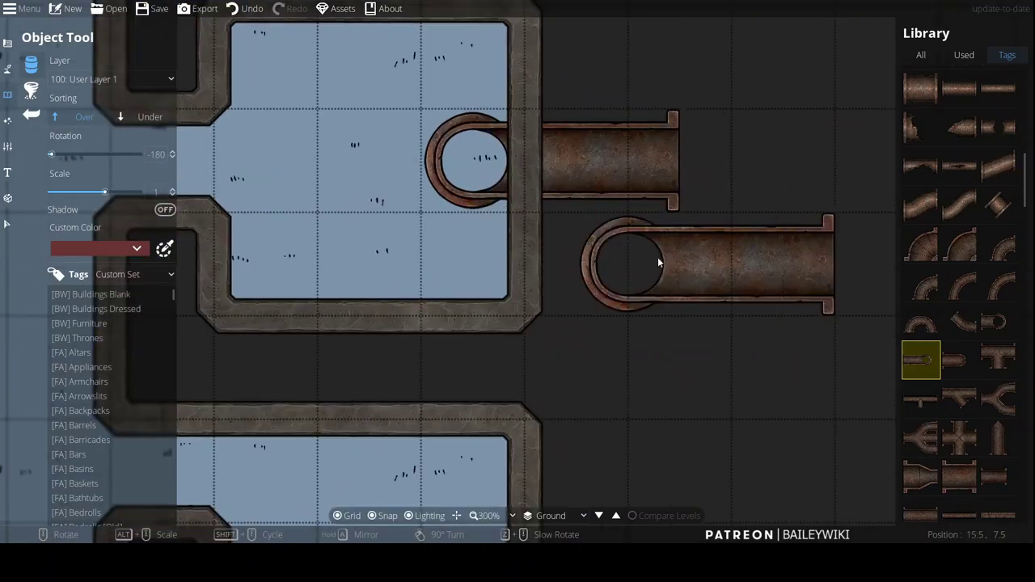
scroll(660, 254, "down", 2)
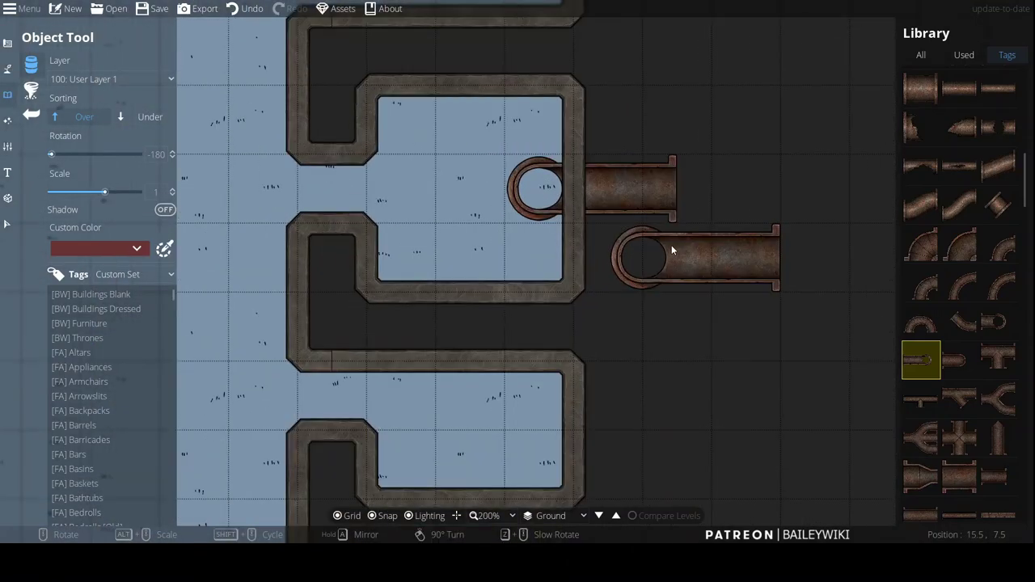
key("ctrl+z")
Step: Connect the two lower rectangular rooms with a long large straight inside pipe at 0 rotation and 1.6 scale on layer 700: Above Walls
scroll(474, 254, "down", 2)
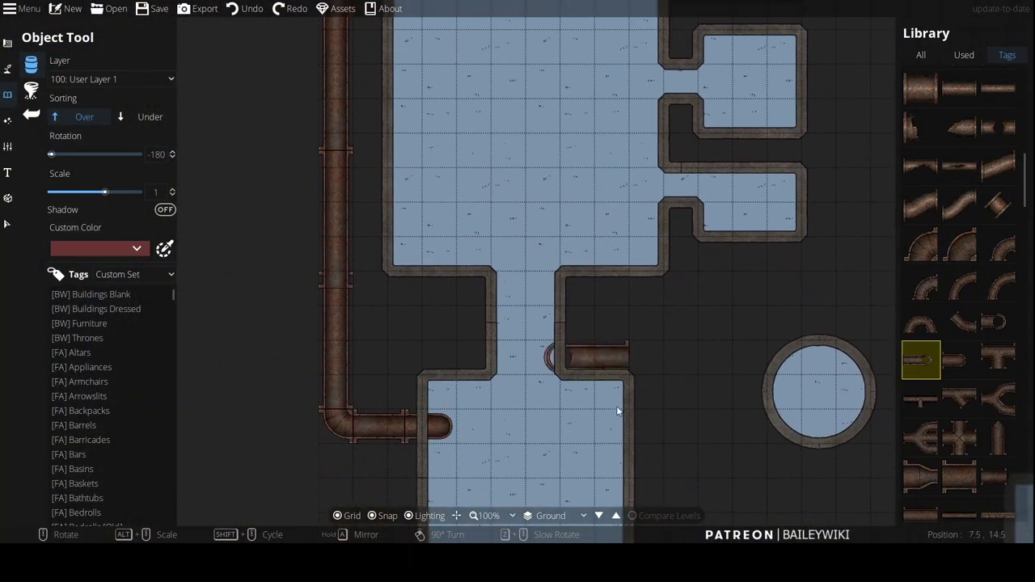
scroll(485, 347, "down", 3)
left_click_drag(560, 371, 527, 193)
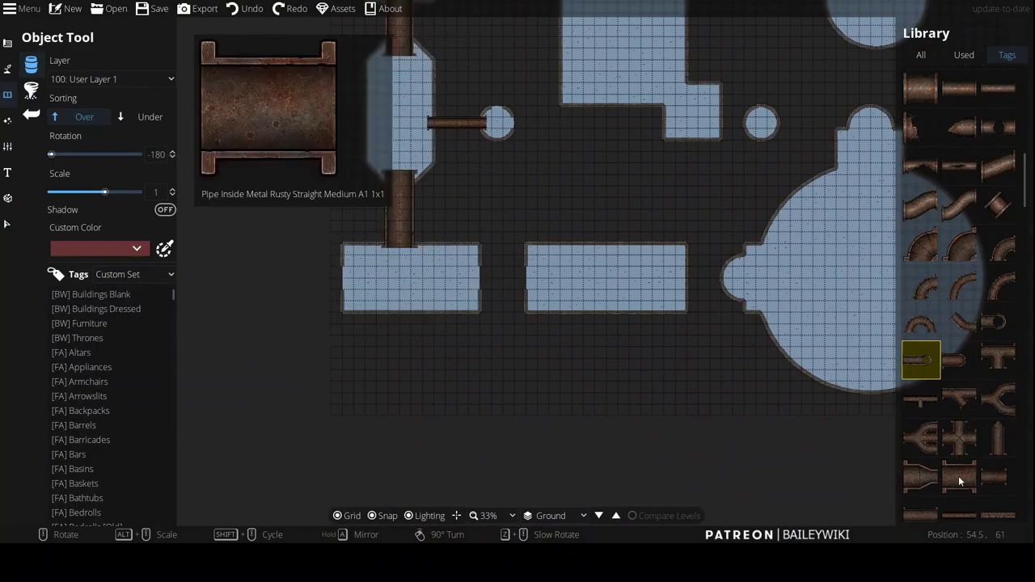
left_click(959, 480)
scroll(980, 230, "up", 5)
scroll(981, 230, "up", 3)
left_click(975, 311)
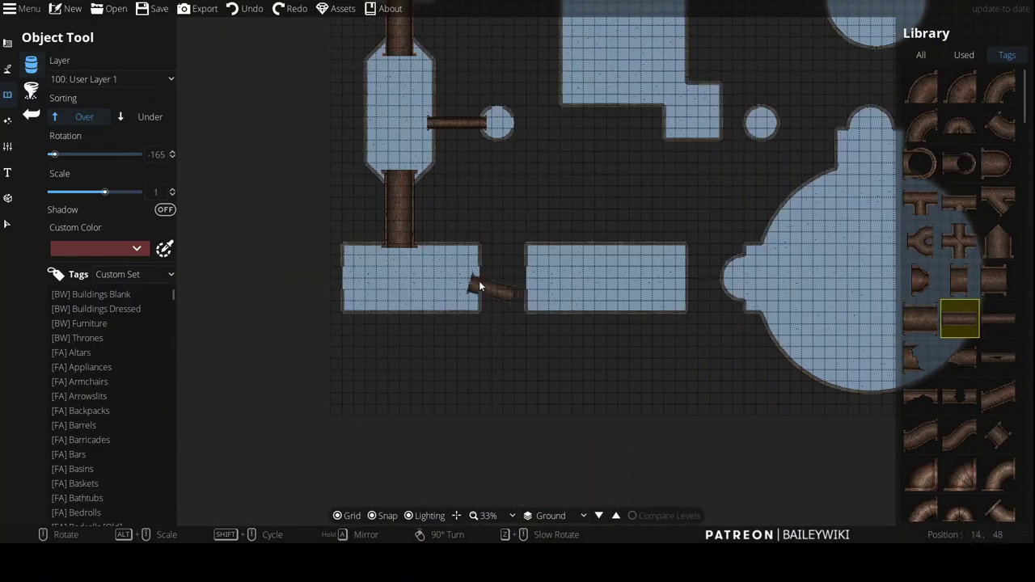
scroll(403, 288, "down", 3)
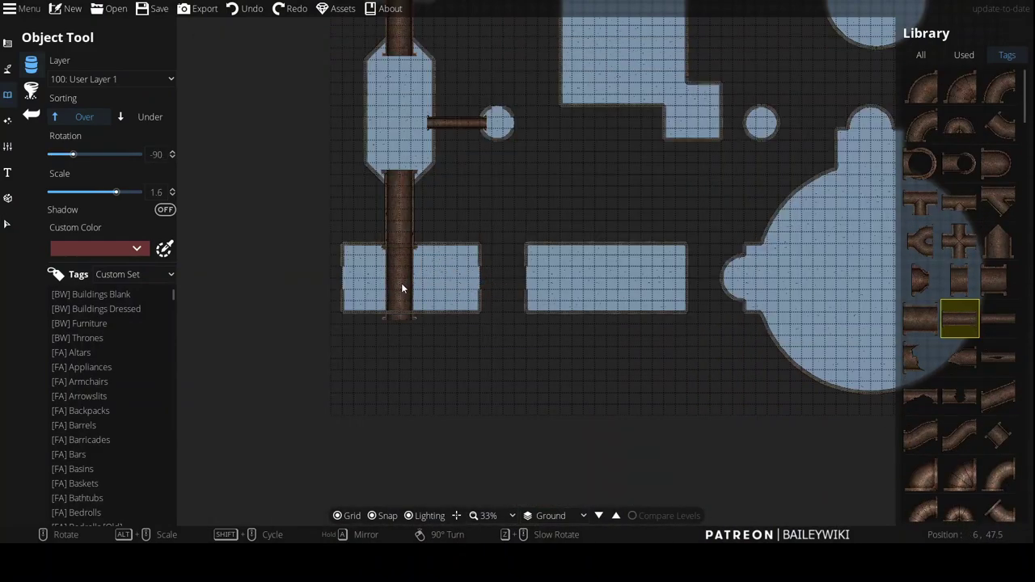
scroll(401, 283, "down", 6)
scroll(502, 288, "up", 2)
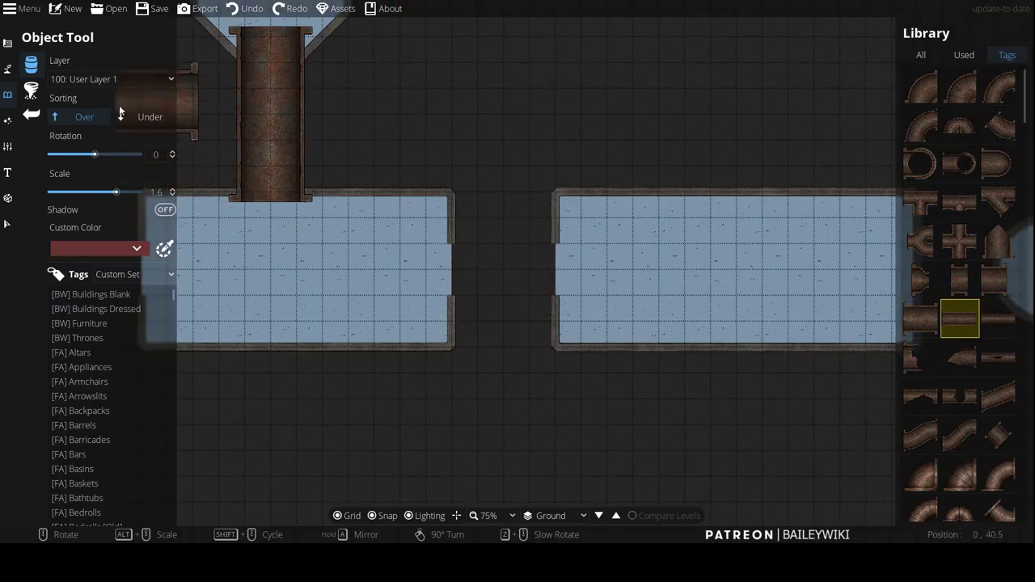
left_click(96, 80)
left_click(96, 279)
left_click(504, 274)
Step: Place the same pipe between the second rectangular room and the large round room, and at 90 rotation between the large round and circular rooms
left_click_drag(659, 366, 380, 367)
scroll(567, 364, "down", 1)
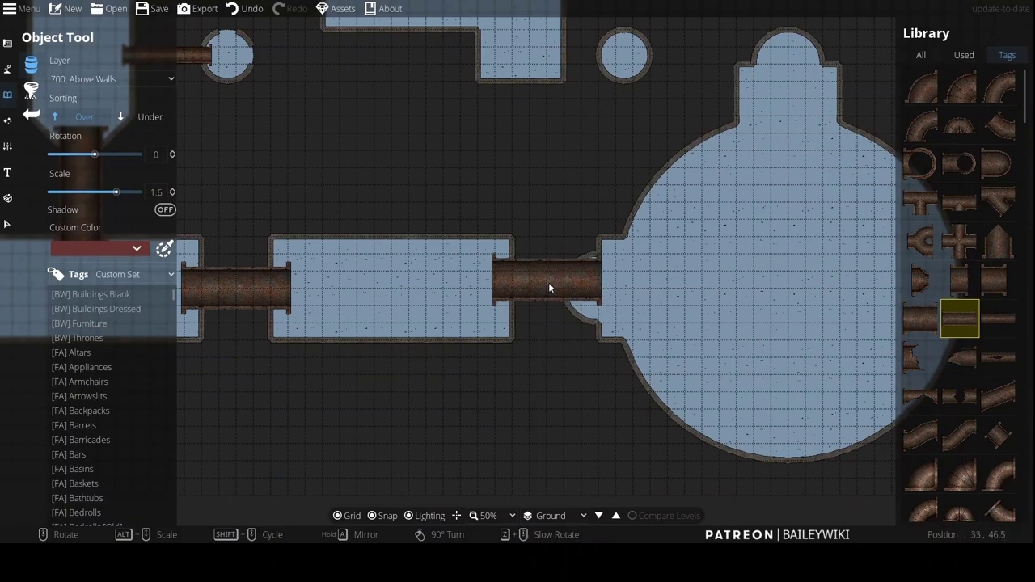
left_click(548, 283)
scroll(781, 130, "down", 6)
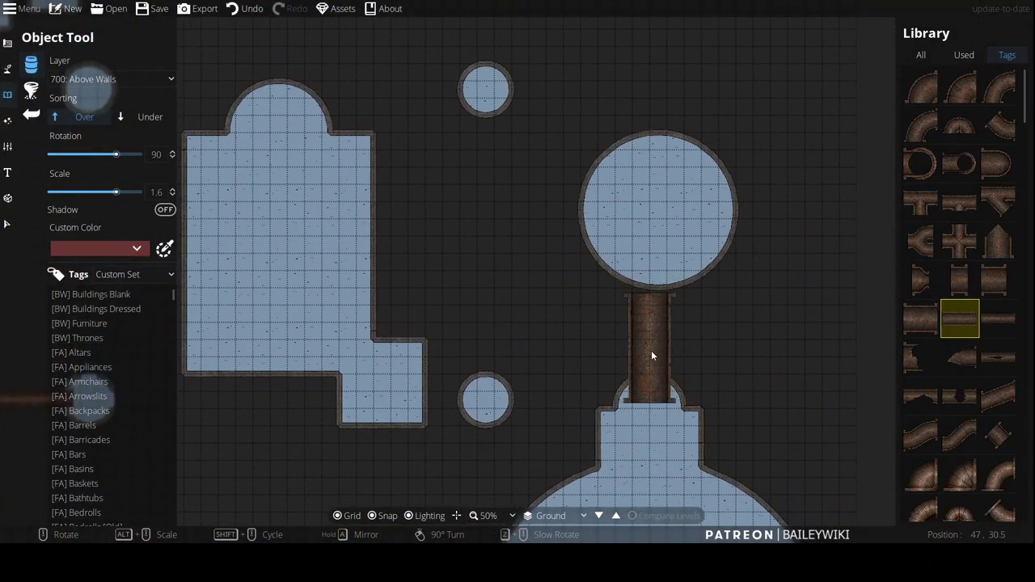
left_click(652, 354)
Step: Move the circular room's floor down and slightly left so it overlaps the upper end of the vertical pipe
left_click(7, 226)
left_click_drag(671, 199, 662, 231)
right_click(662, 232)
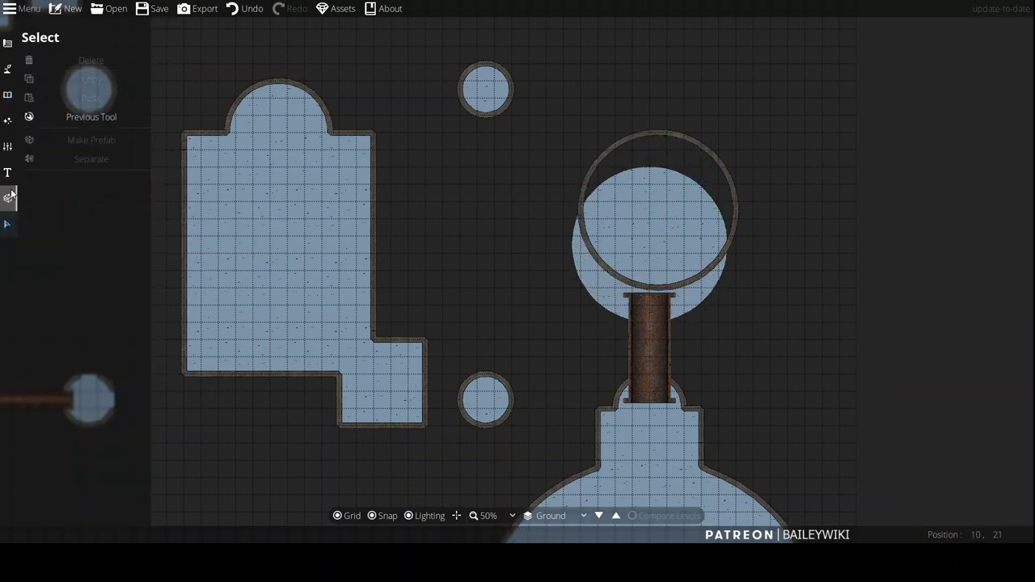
Step: Delete the old circular wall pieces left around the circular room's previous position
left_click(617, 143)
key("Delete")
left_click(595, 255)
key("Delete")
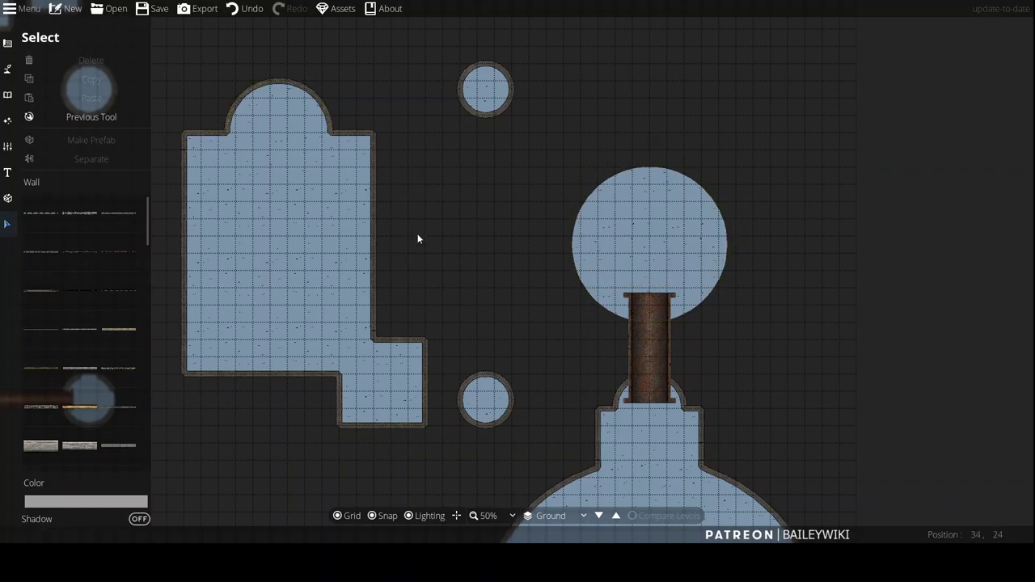
Step: Trace a new curved stone wall around the whole edge of the moved circular floor, starting and ending at the vertical pipe
left_click(9, 94)
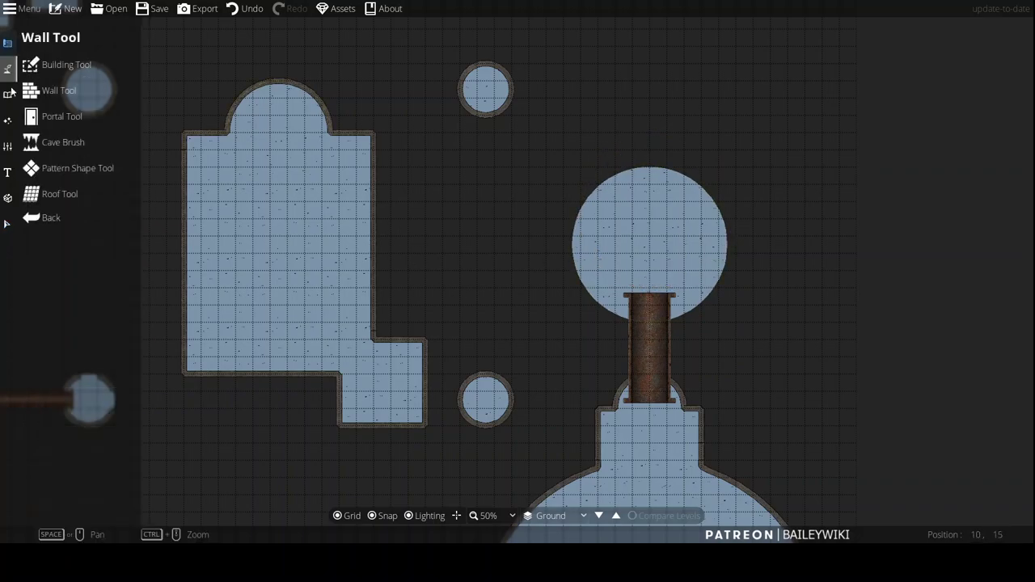
left_click(74, 97)
scroll(654, 319, "up", 5)
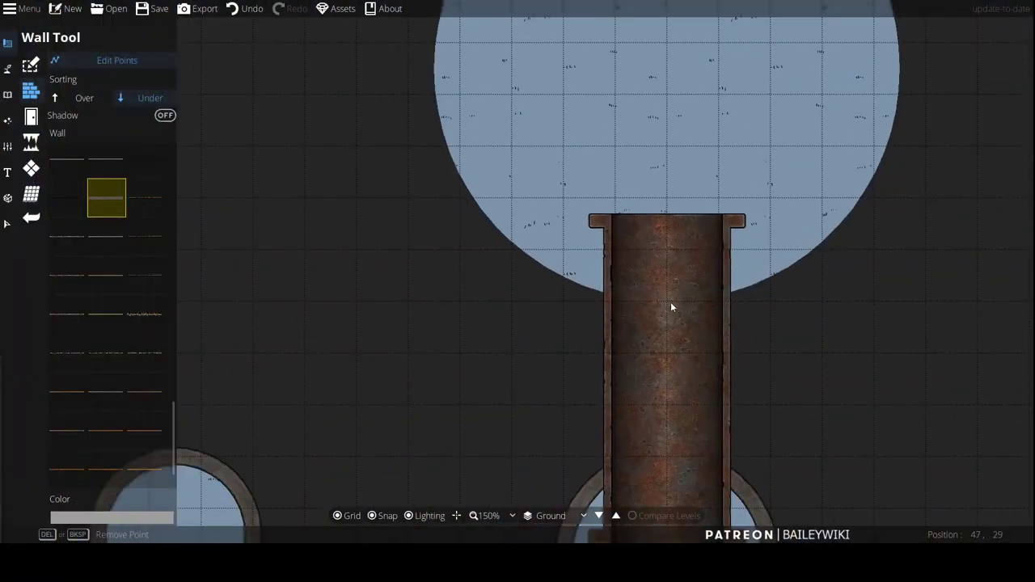
left_click(666, 301)
left_click_drag(907, 183, 732, 334)
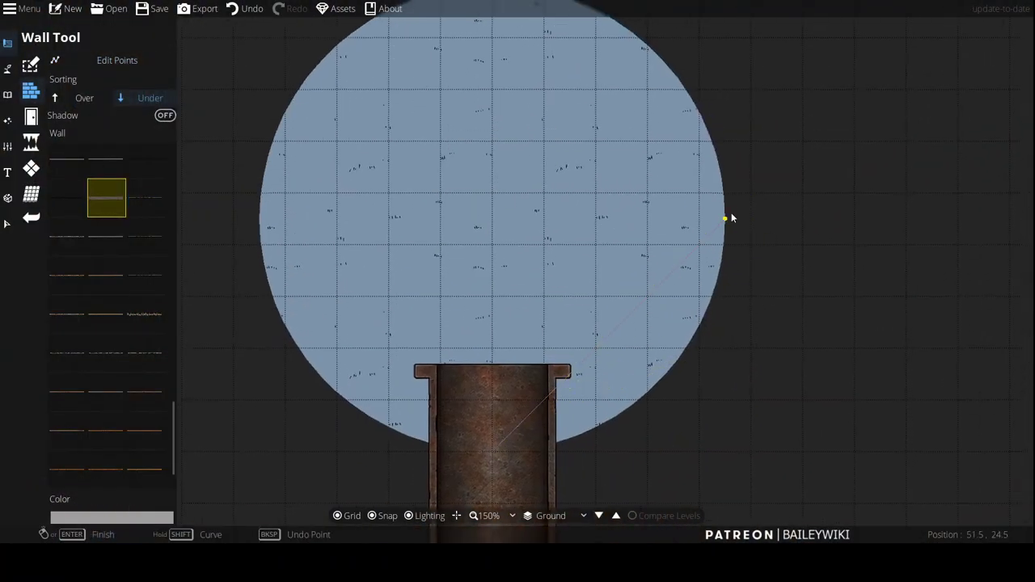
left_click(733, 455, "shift")
left_click_drag(748, 292, 818, 540)
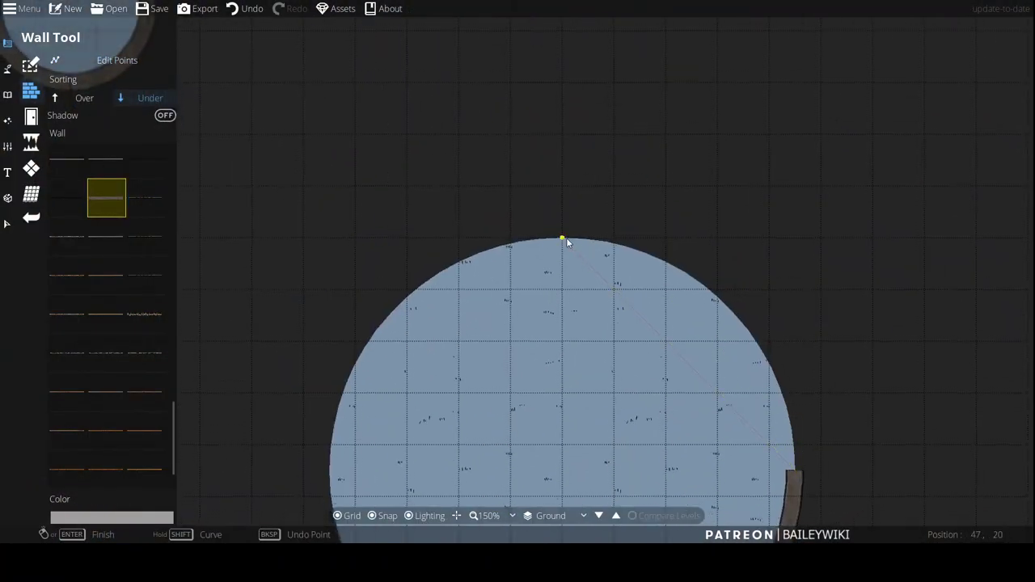
left_click(802, 241, "shift")
left_click_drag(363, 439, 634, 244)
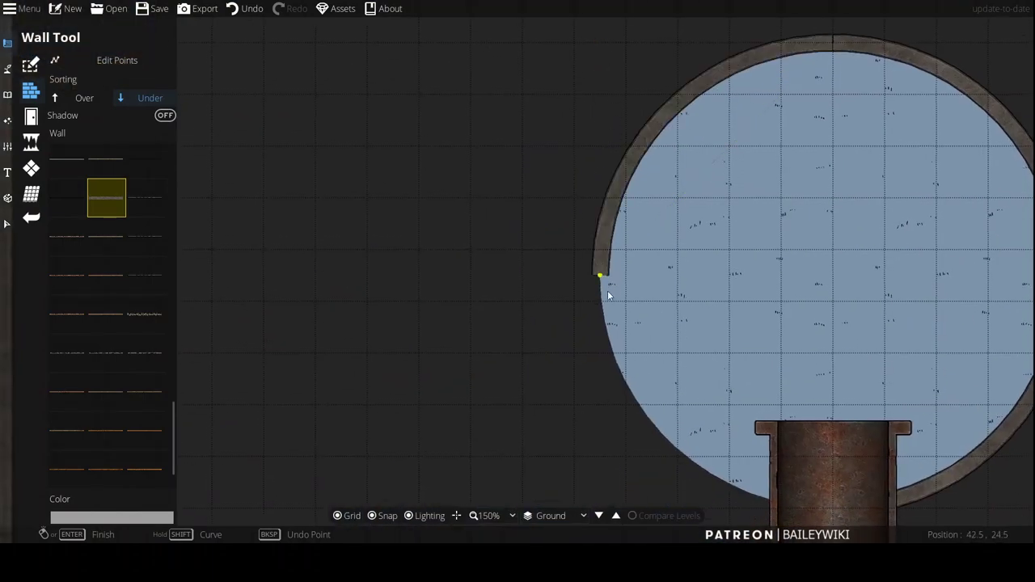
left_click(602, 278)
key("s")
key("d")
left_click(588, 323, "shift")
Step: Look over the pipe connections between the rooms across the lower part of the map
scroll(602, 325, "down", 3)
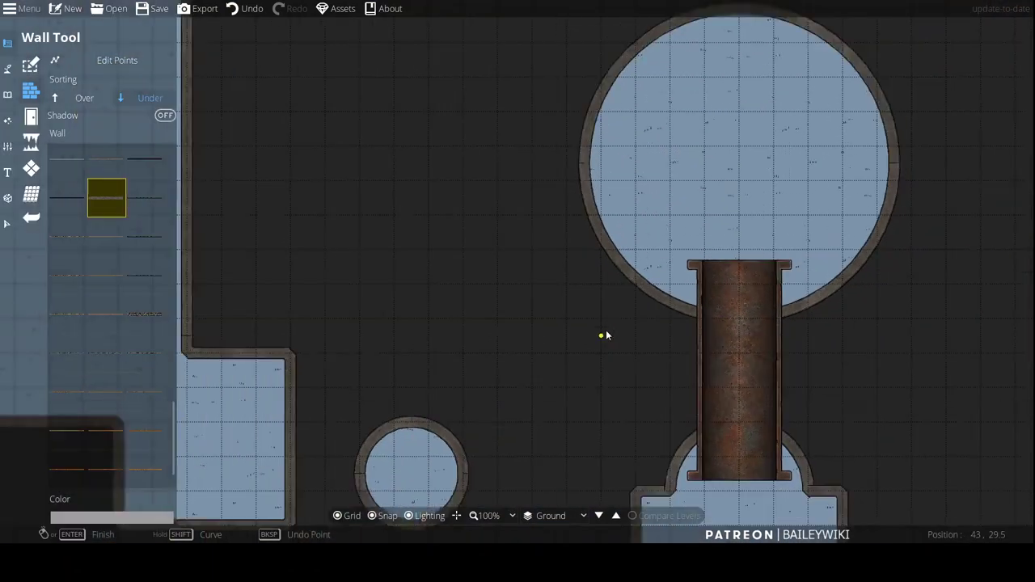
left_click_drag(566, 425, 561, 162)
scroll(561, 162, "down", 1)
left_click_drag(596, 279, 663, 457)
left_click_drag(554, 429, 803, 248)
scroll(612, 289, "down", 3)
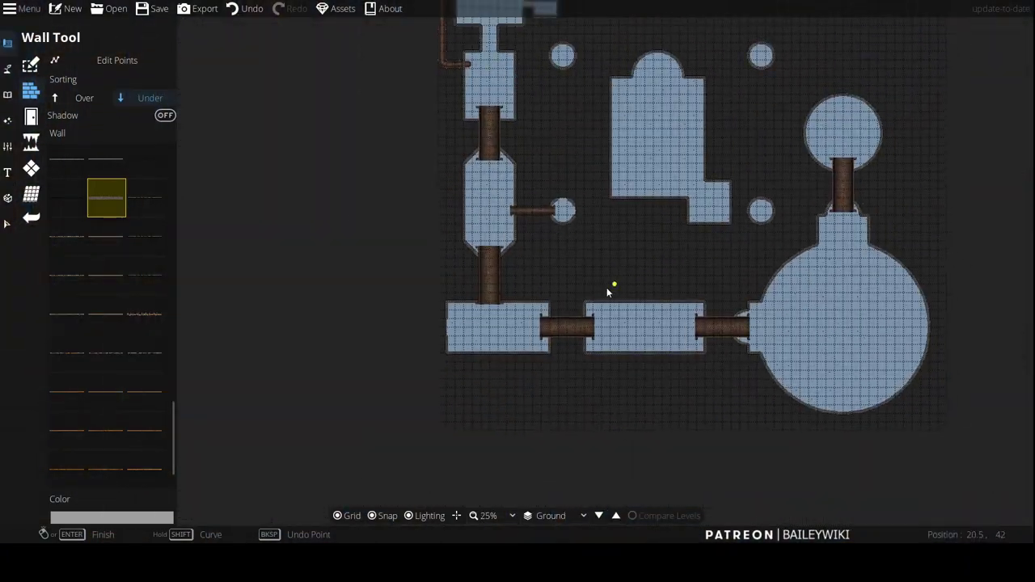
scroll(554, 383, "up", 2)
left_click_drag(577, 385, 534, 382)
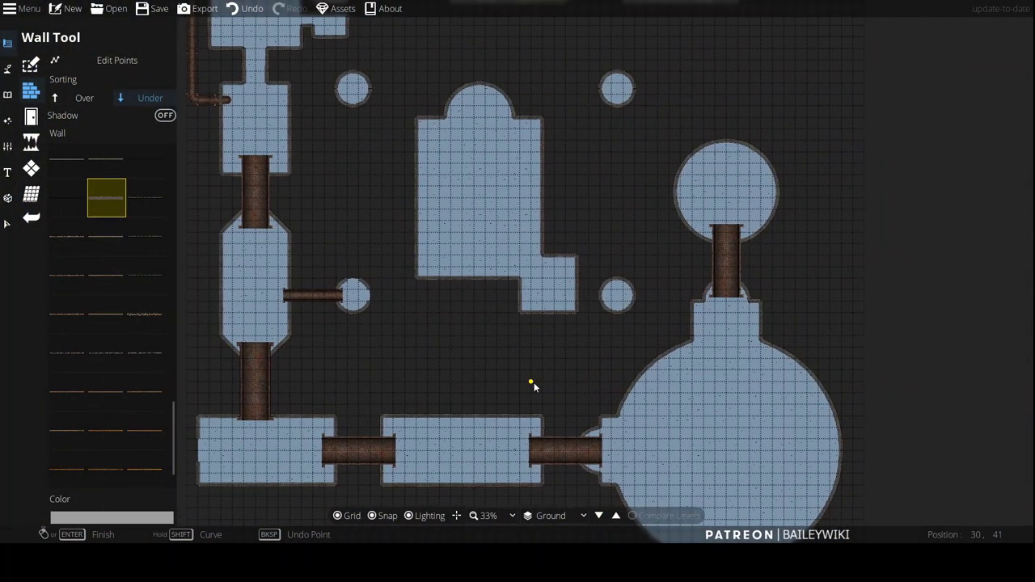
scroll(691, 336, "up", 2)
left_click_drag(665, 267, 603, 384)
Step: Replace the vertical pipe below the circular room with a four-way cross pipe at 90 rotation and 1.6 scale
left_click(4, 96)
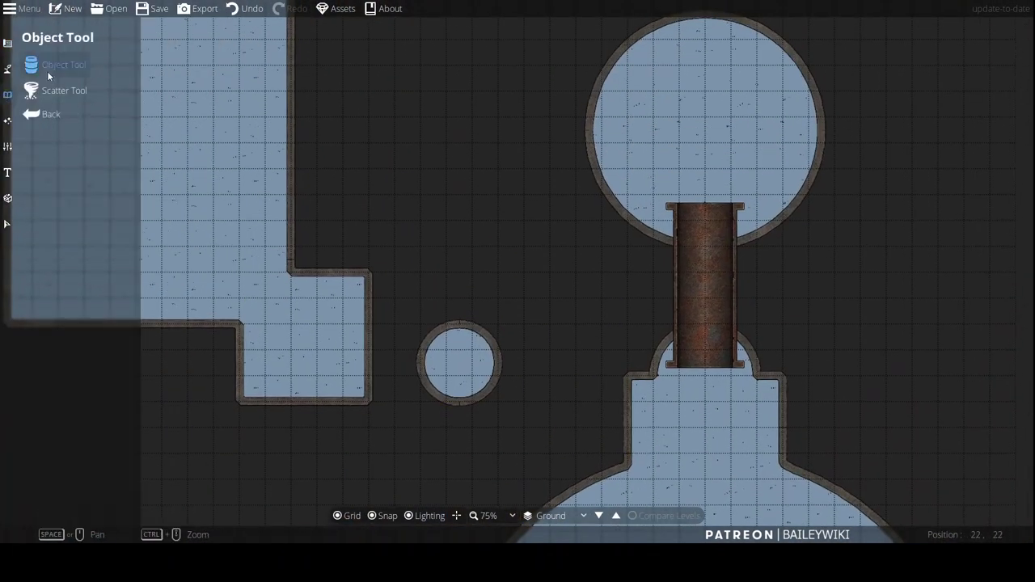
left_click(47, 70)
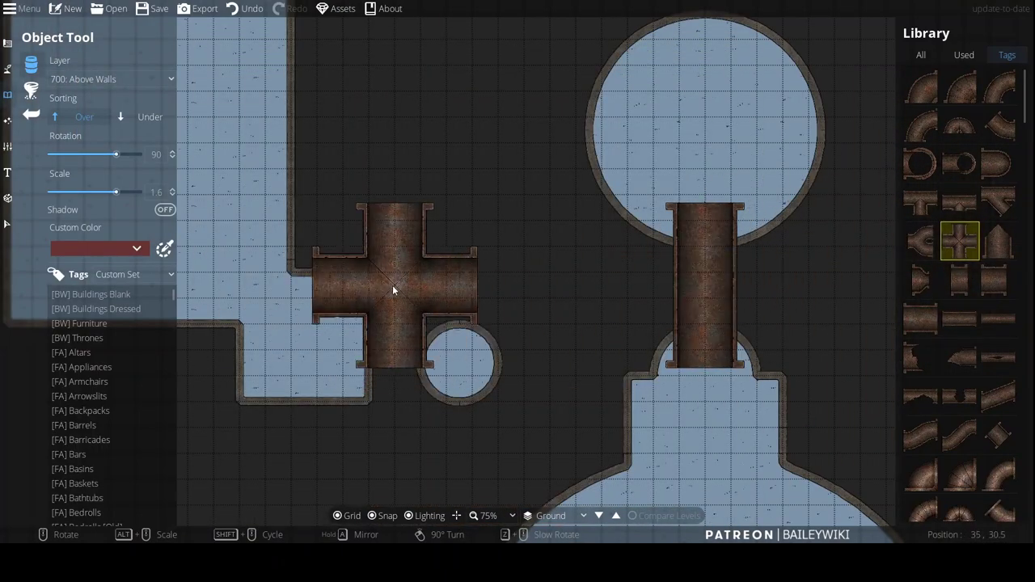
left_click(7, 223)
left_click(685, 287)
key("Delete")
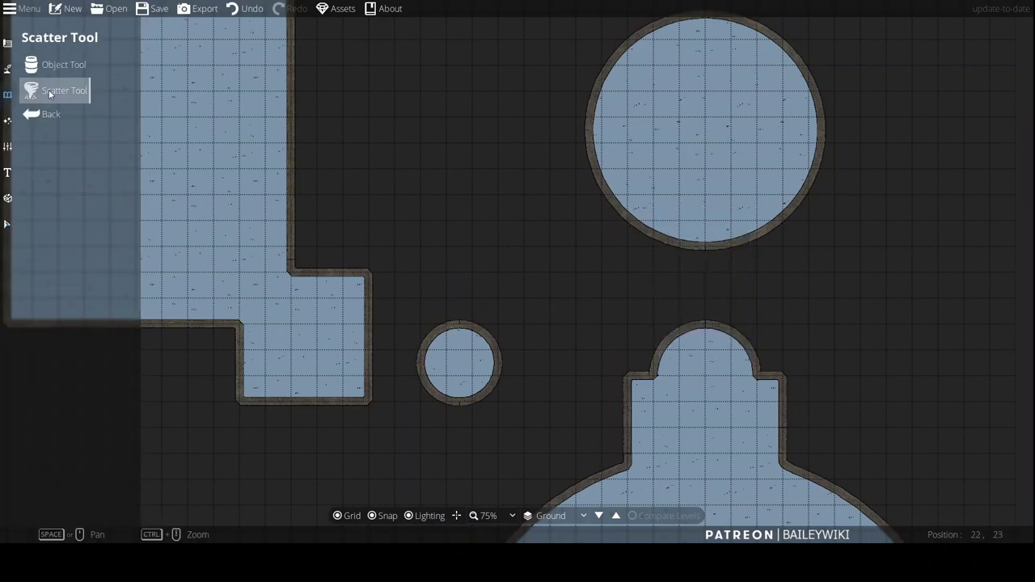
left_click(47, 71)
left_click(707, 287)
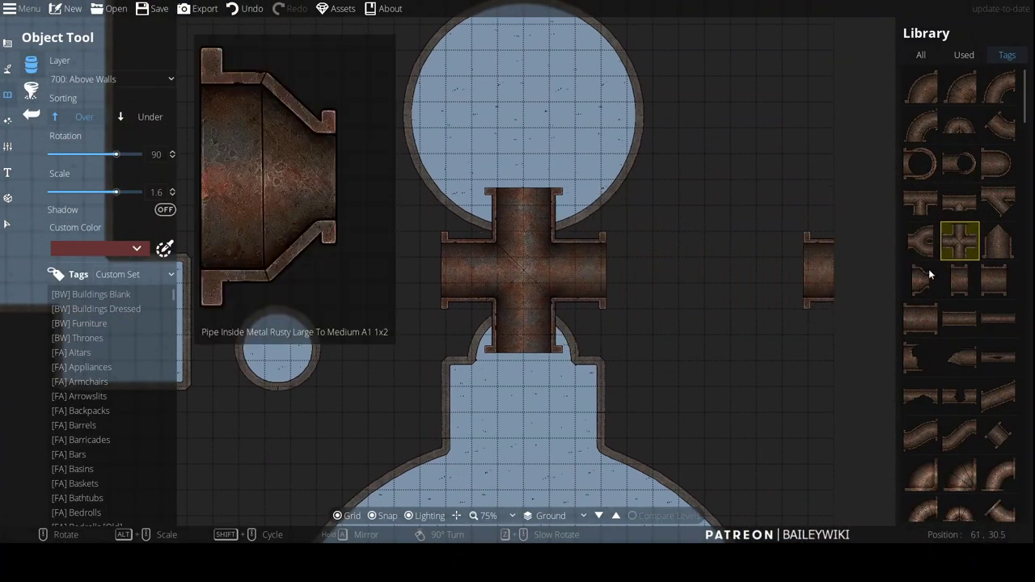
Step: Fit a Large To Medium reducer pipe onto each side arm of the cross, rotating the left one to -180
left_click(921, 280)
left_click(625, 268)
left_click_drag(625, 268, 900, 260)
right_click(692, 261)
right_click(692, 261)
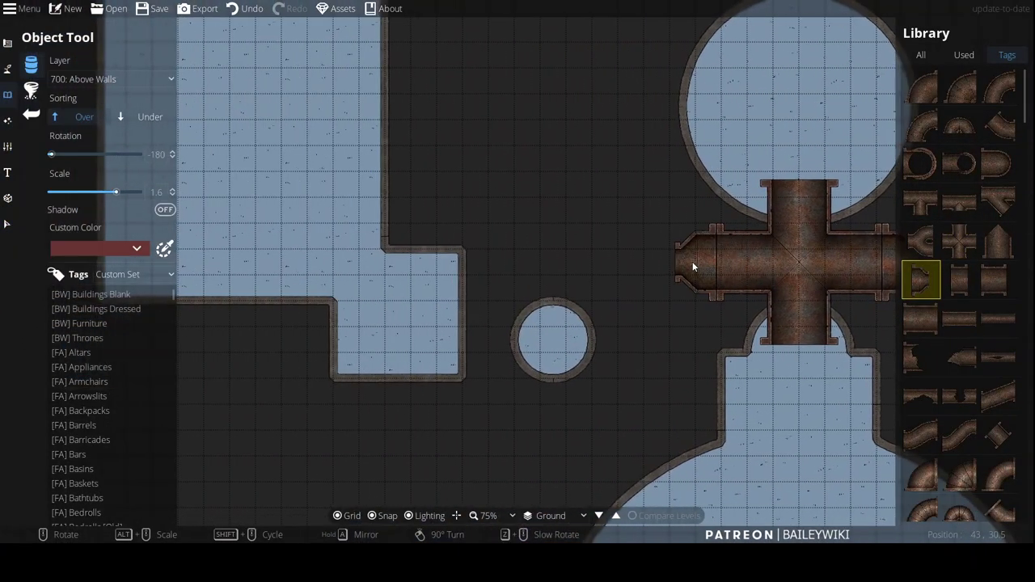
left_click(692, 261)
Step: Try a smooth medium corner pipe at 0 rotation and 1.6 scale above the small circular room
scroll(644, 340, "down", 3)
scroll(652, 362, "up", 3)
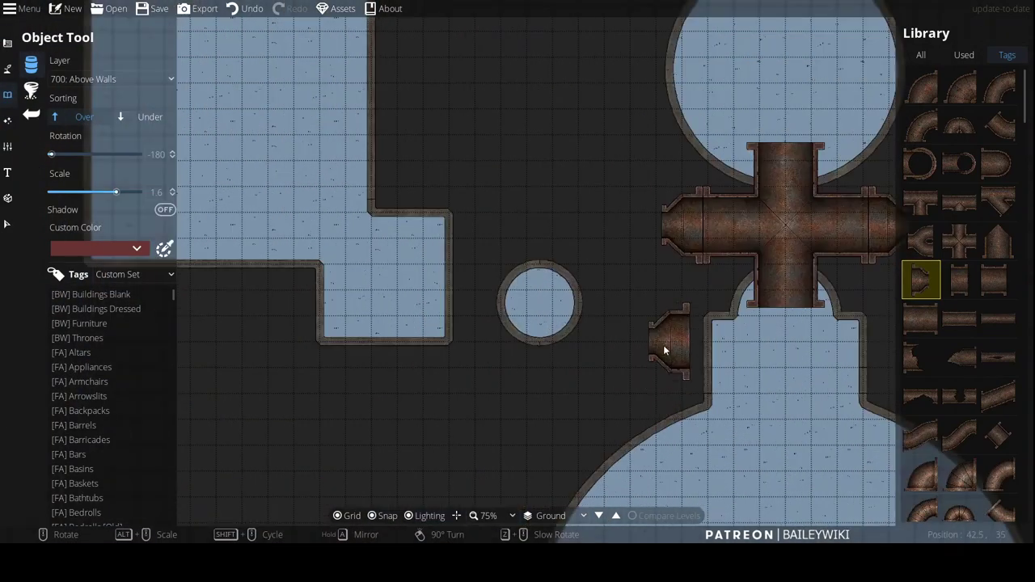
mouse_move(913, 209)
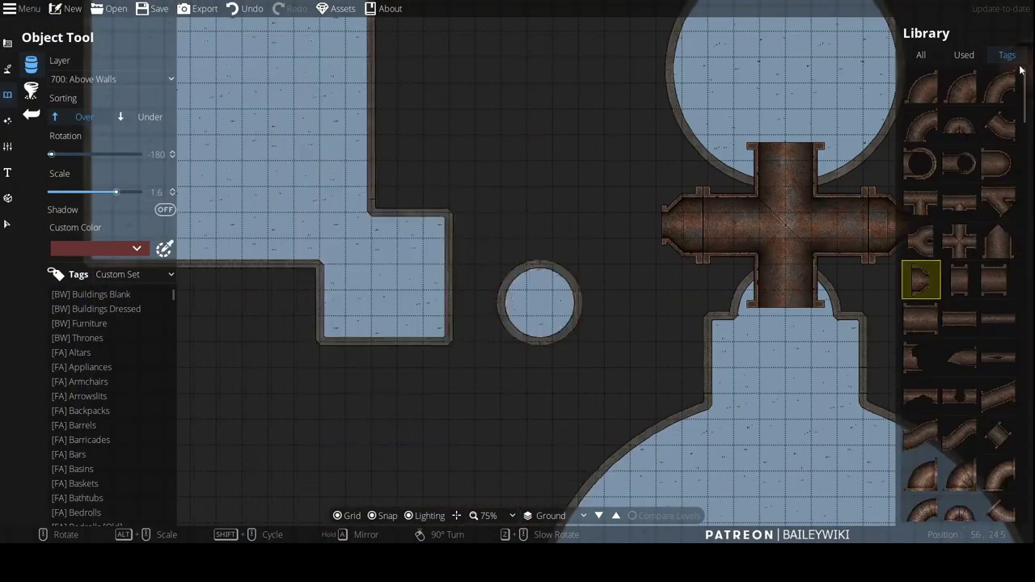
left_click(922, 86)
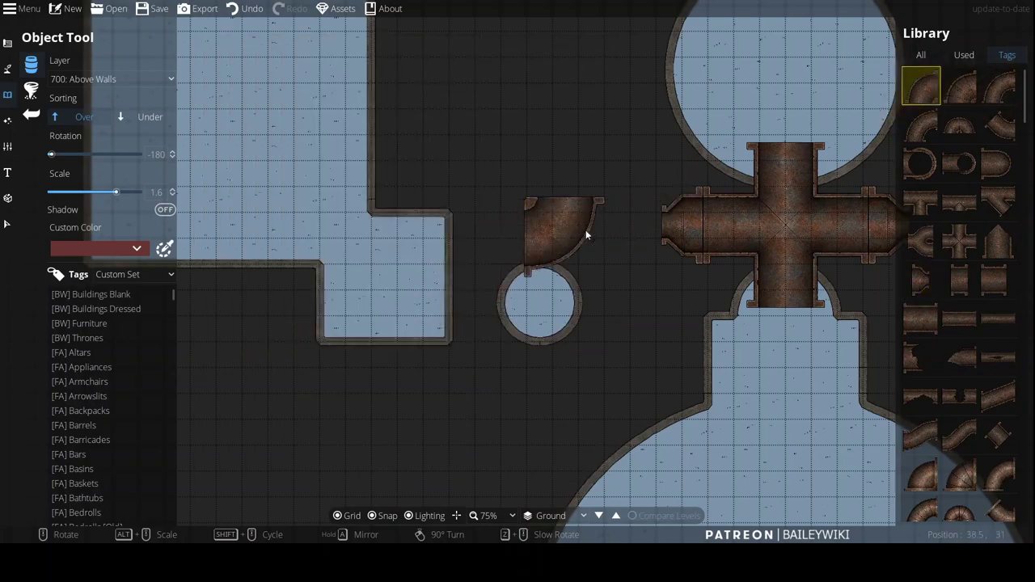
scroll(974, 368, "down", 5)
left_click(930, 243)
left_click(959, 243)
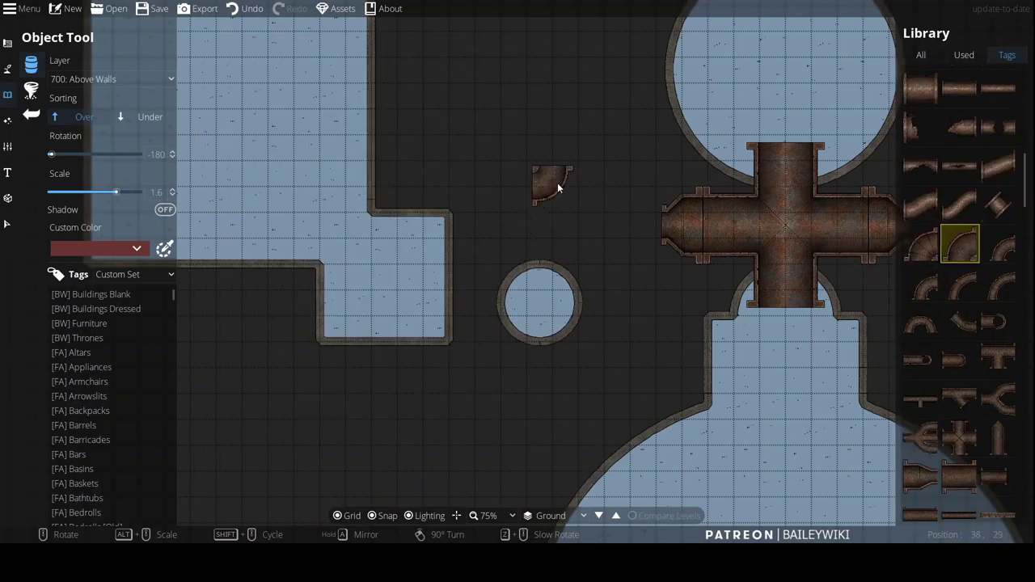
scroll(536, 225, "up", 3)
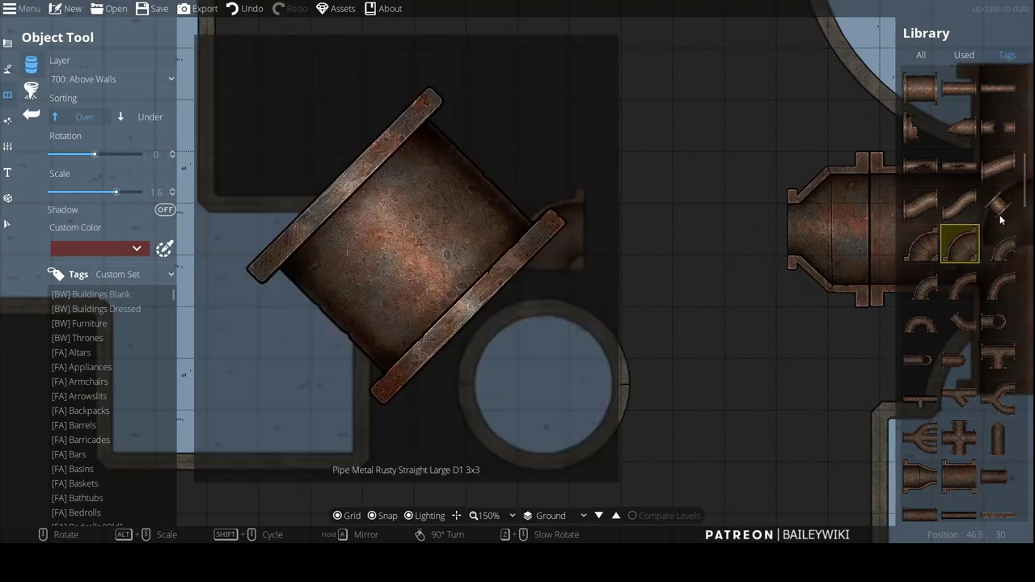
Step: Try medium straight inside pipes at 1.6 scale from the elbow into the small circular room and toward the reducer
left_click(998, 205)
left_click(959, 477)
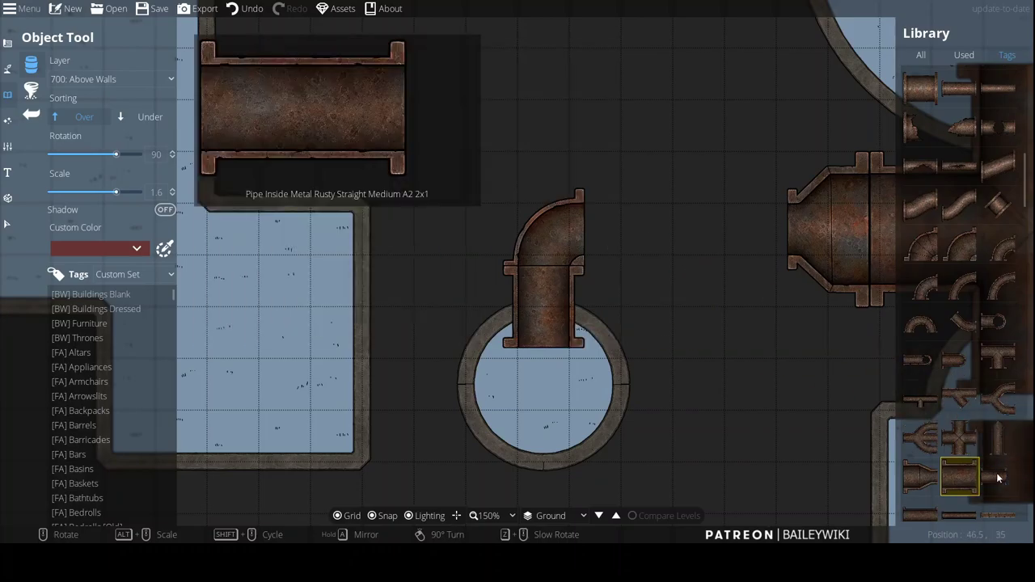
left_click(960, 507)
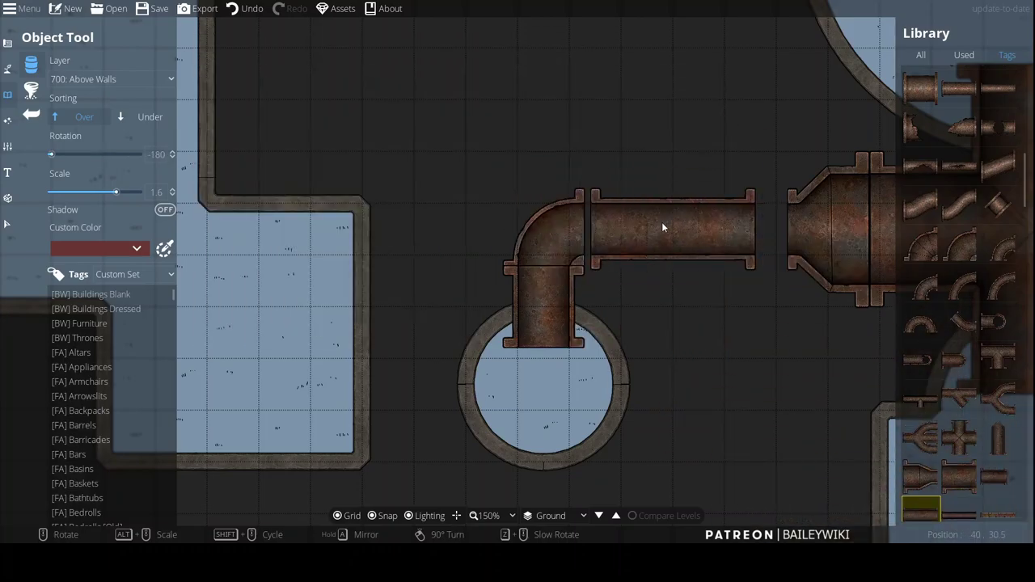
left_click(999, 477)
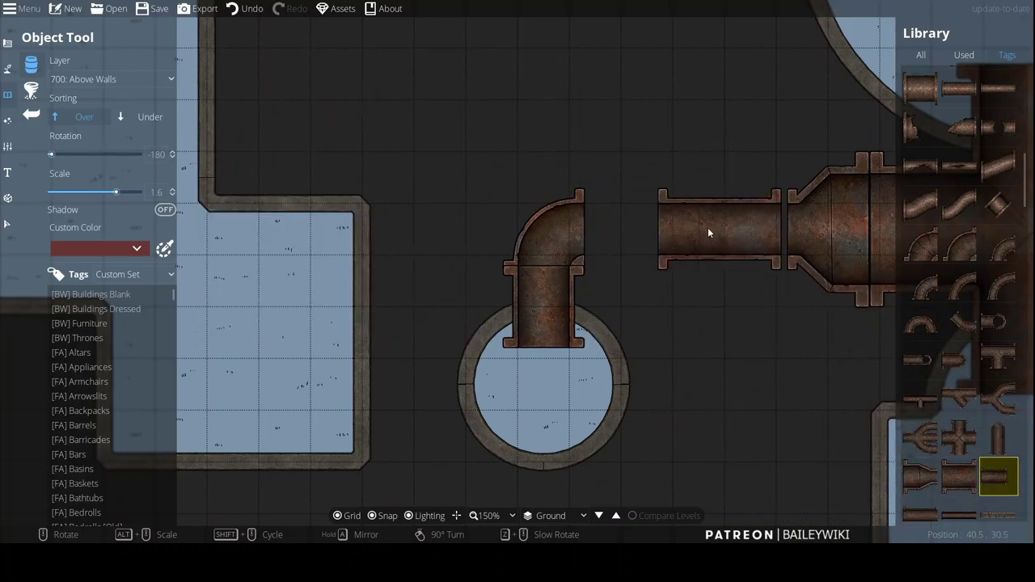
left_click_drag(718, 227, 553, 241)
Step: Undo the 1.6-scale straight pipe and corner pipe above the small circular room
key("ctrl+z")
scroll(545, 336, "down", 2)
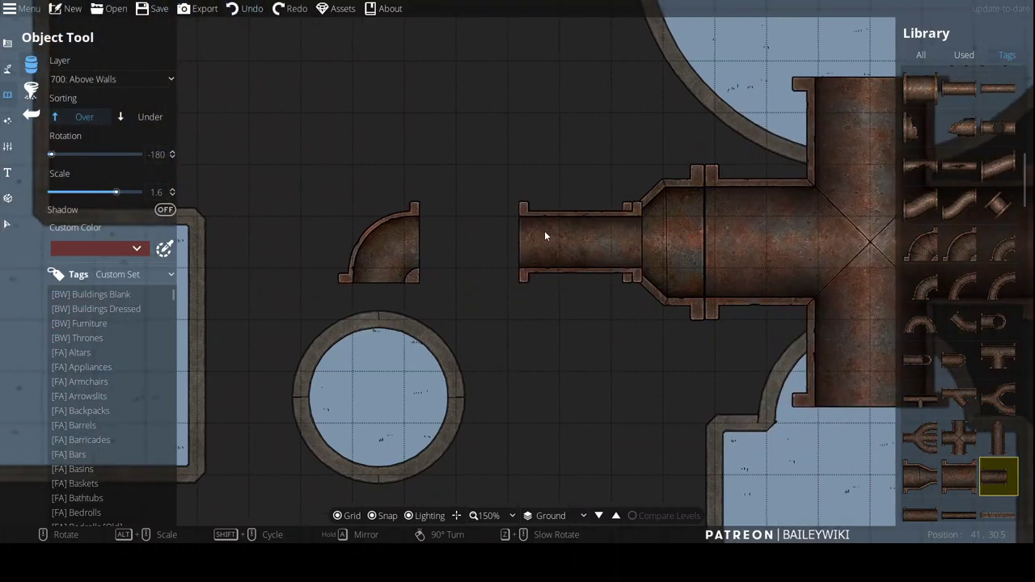
key("ctrl+z")
Step: Place the 2x1 medium straight inside pipe at -90 rotation and scale 1 through the small circular room's upper wall
scroll(411, 213, "down", 4)
right_click(374, 291)
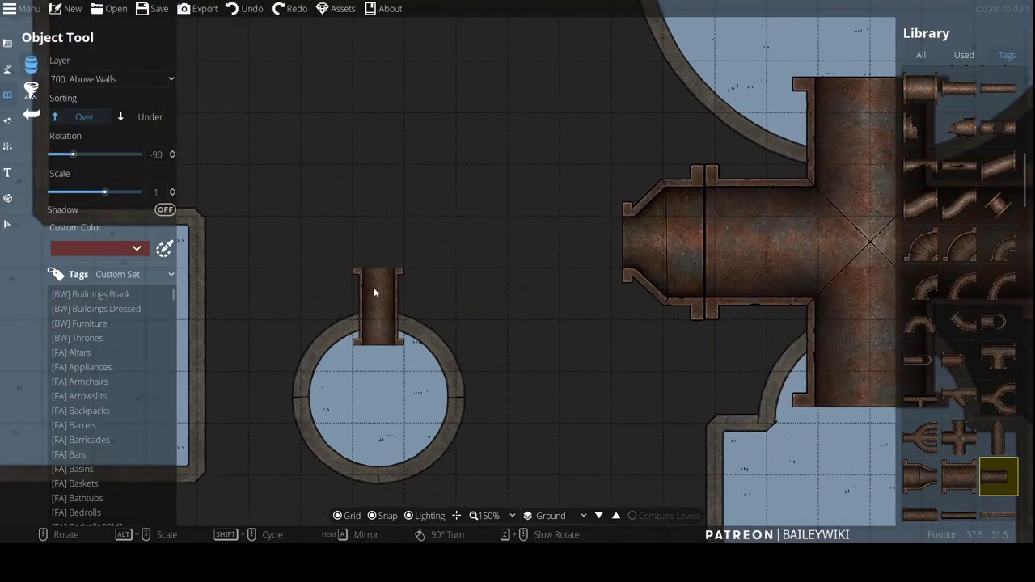
left_click(375, 291)
Step: Place a four-square medium straight pipe and a medium corner pipe at scale 1, leading from the small circular room's pipe toward the reducer
left_click(960, 514)
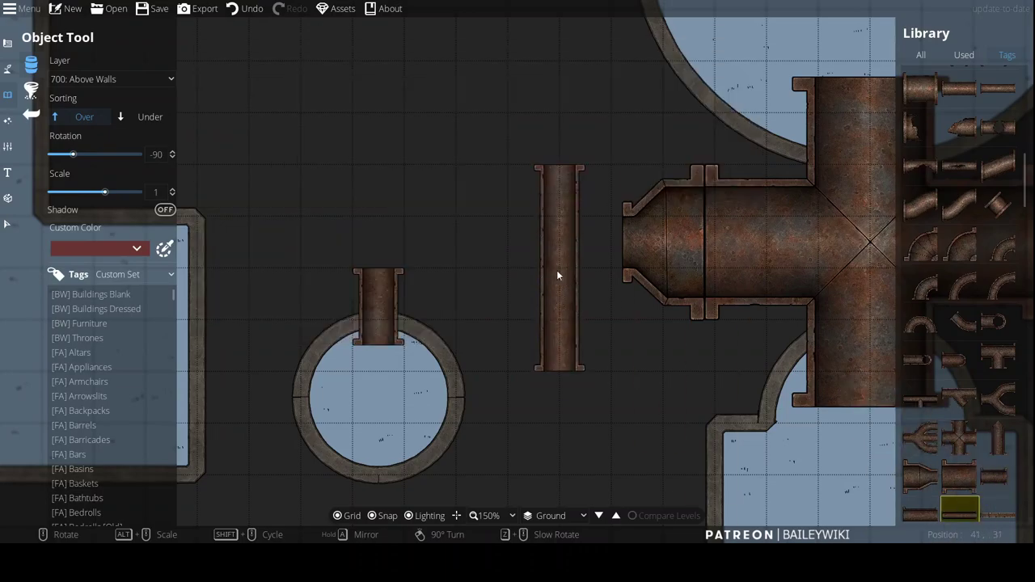
right_click(515, 240)
left_click(506, 234)
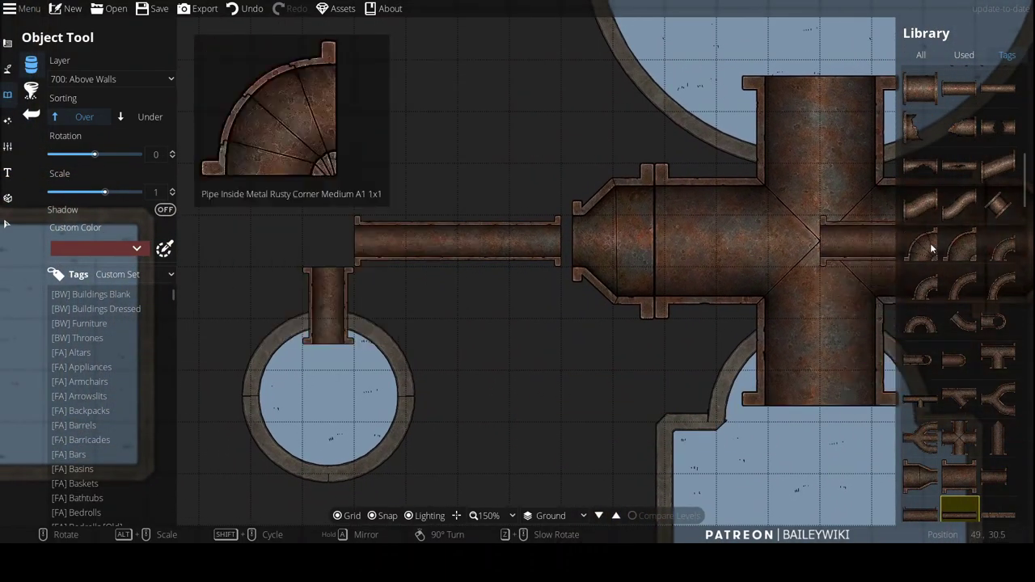
left_click(959, 245)
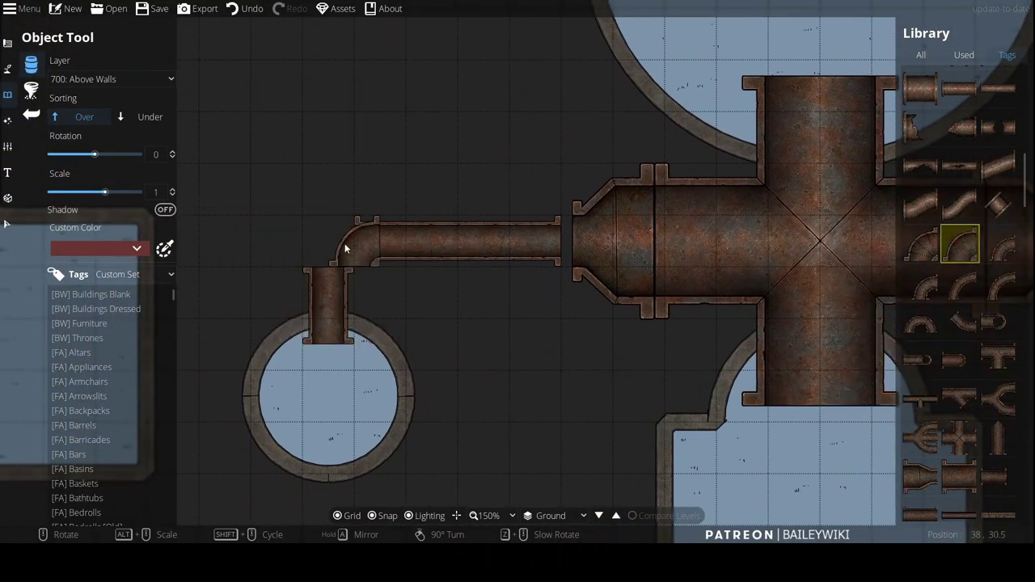
left_click(338, 246)
Step: Delete the oversized cross junction and the reducers on both sides of it, between the large circular room and the room below
left_click_drag(522, 338, 340, 377)
left_click(8, 225)
left_click(442, 273)
key("Delete")
left_click(638, 273)
key("Delete")
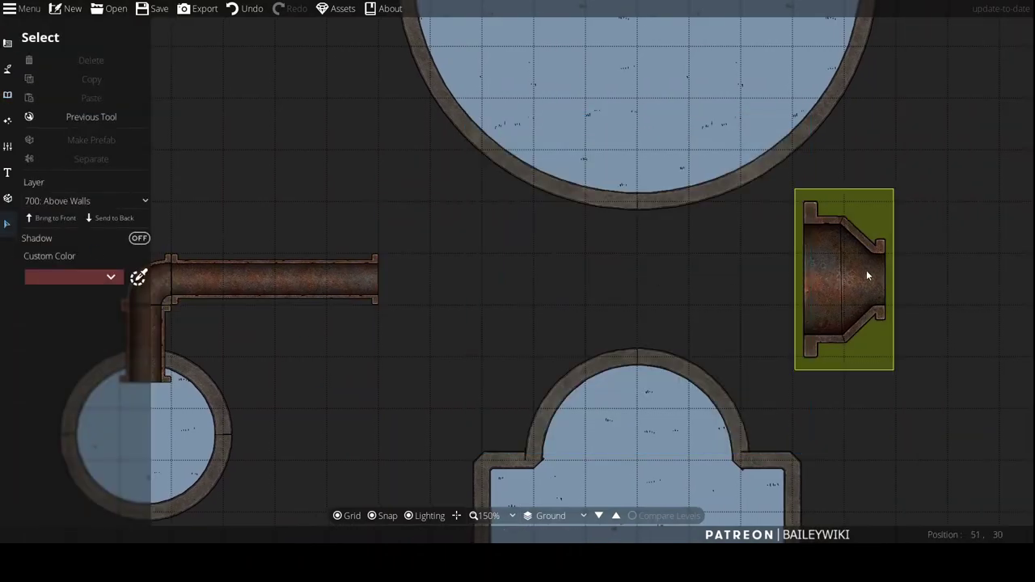
left_click(867, 273)
key("Delete")
Step: Place the large cross junction at 0 rotation and scale 1 between the large circular room and the room below it
left_click(7, 95)
scroll(962, 198, "up", 3)
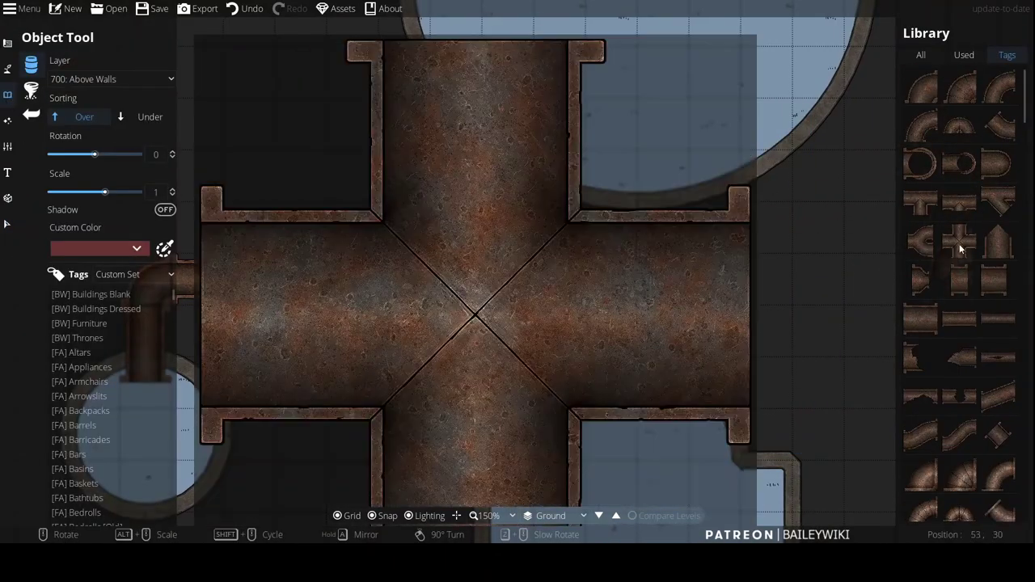
left_click(959, 241)
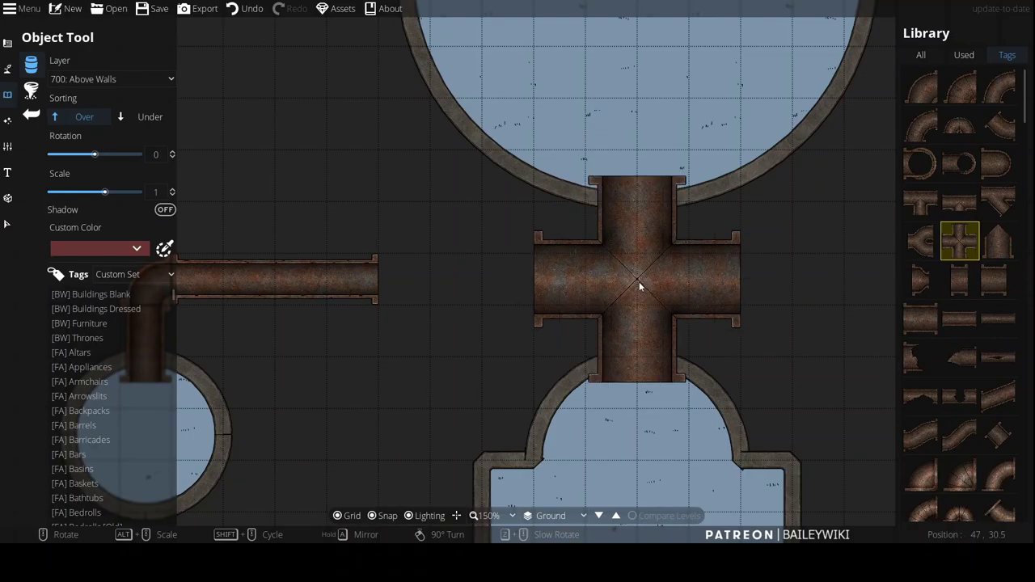
scroll(639, 280, "up", 1)
scroll(638, 280, "down", 2)
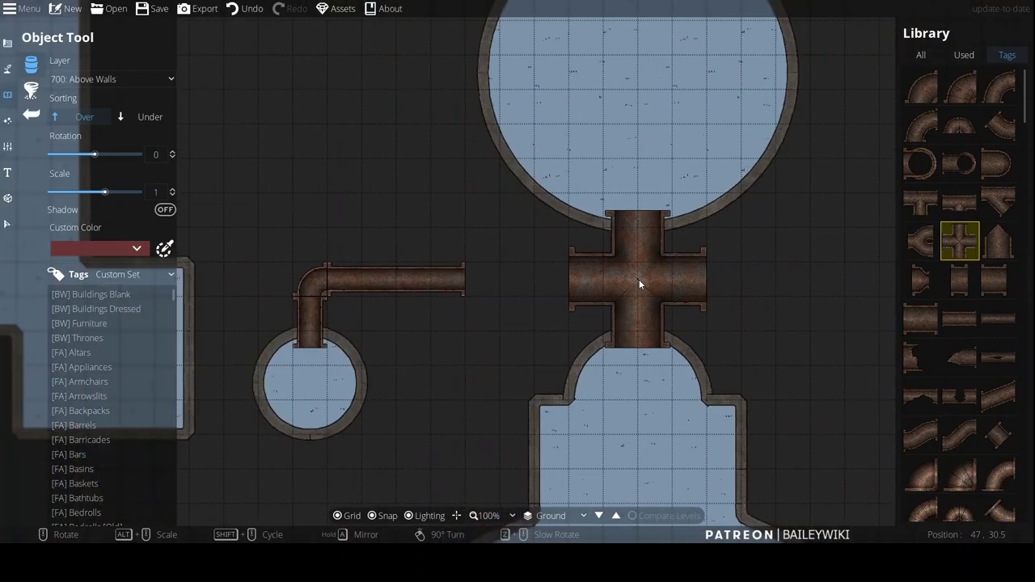
scroll(638, 280, "up", 1)
left_click(639, 279)
Step: Fit scale-1 reducers on both sides of the cross, and bridge the gap to the small room's run with a medium straight pipe
left_click(921, 280)
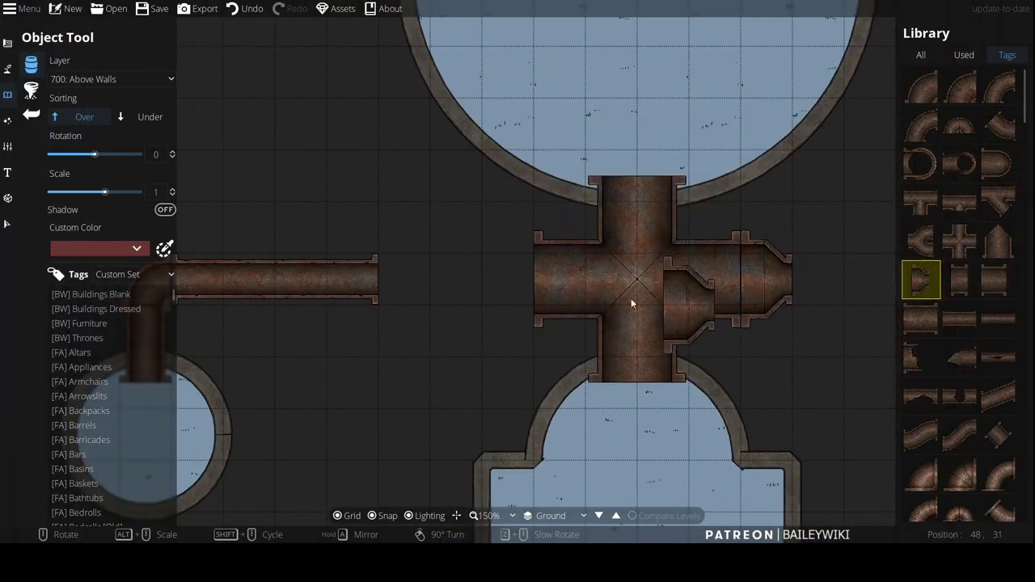
left_click(500, 279)
left_click(998, 319)
scroll(994, 394, "down", 8)
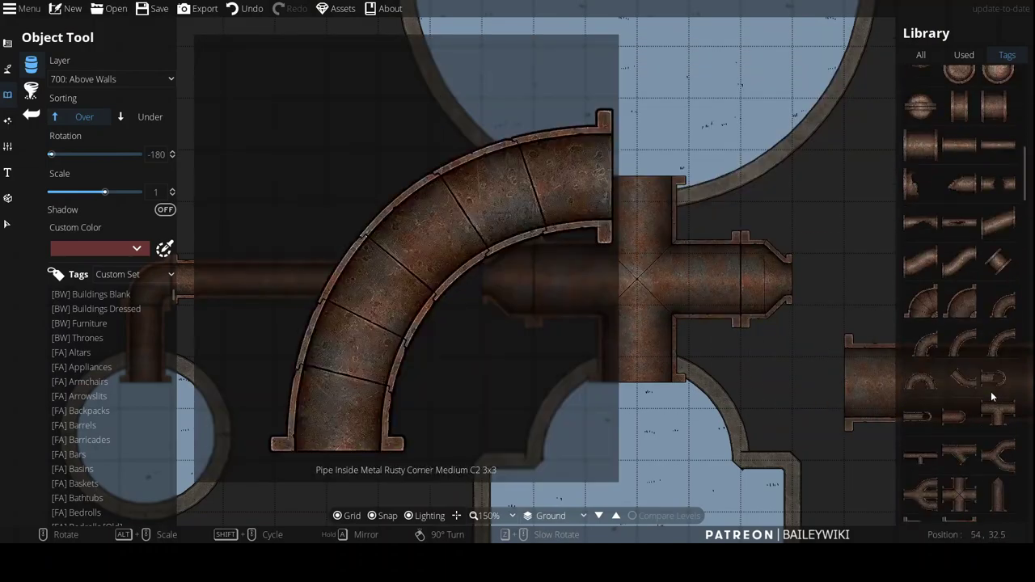
scroll(949, 487, "down", 5)
left_click(920, 233)
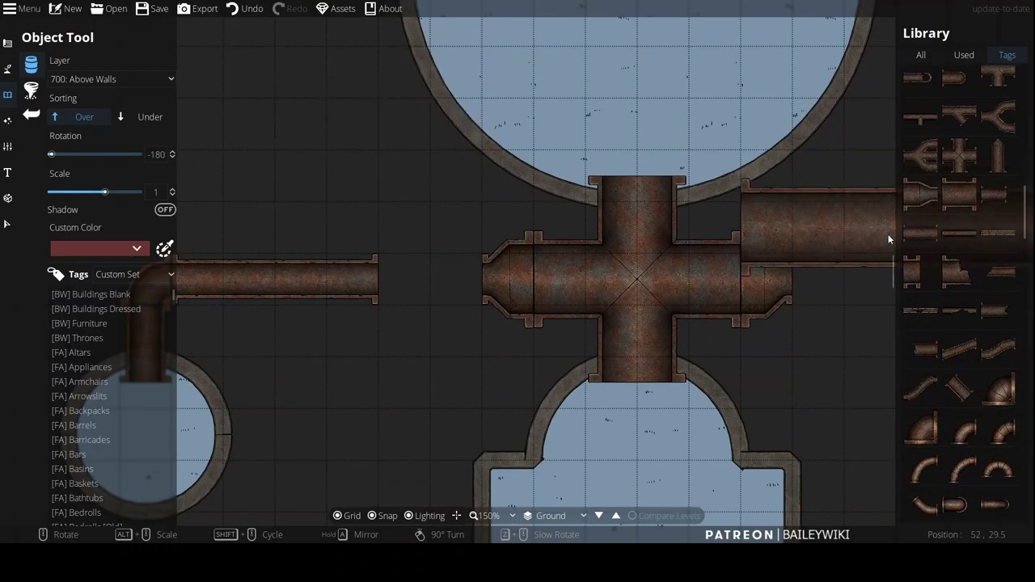
left_click_drag(728, 190, 724, 262)
Step: Try the large round-opening pipe end at scale 1 on the cross's lower outlet, inside the room below
scroll(777, 259, "down", 3)
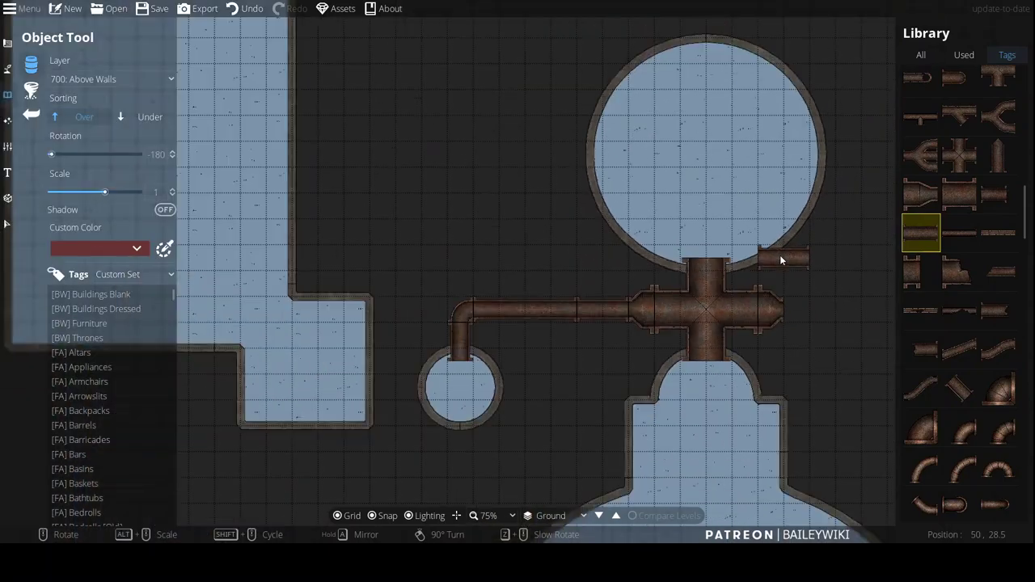
left_click_drag(799, 328, 787, 200)
scroll(784, 207, "up", 1)
scroll(956, 279, "down", 1)
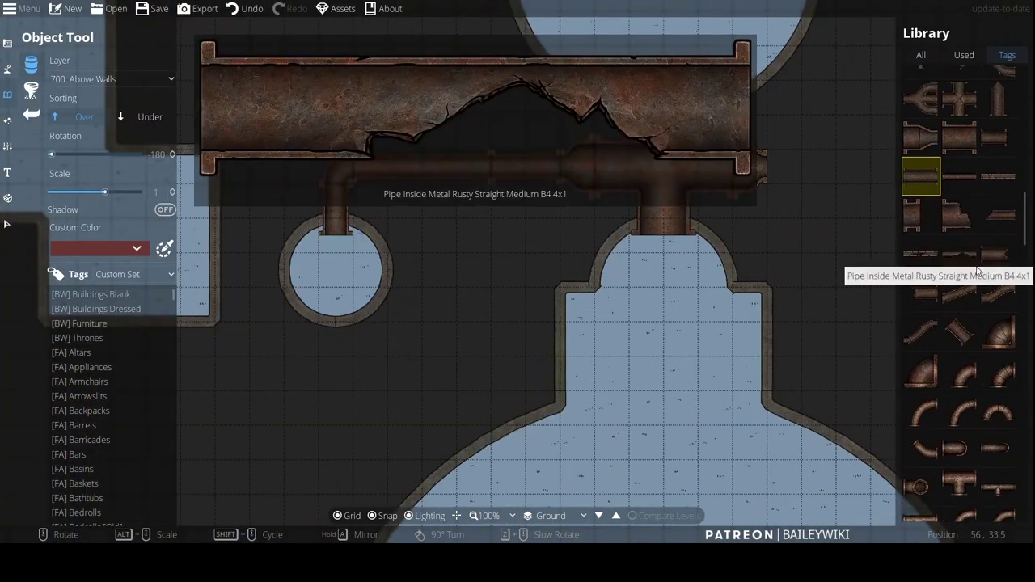
scroll(976, 274, "down", 3)
scroll(976, 265, "up", 8)
scroll(976, 275, "up", 6)
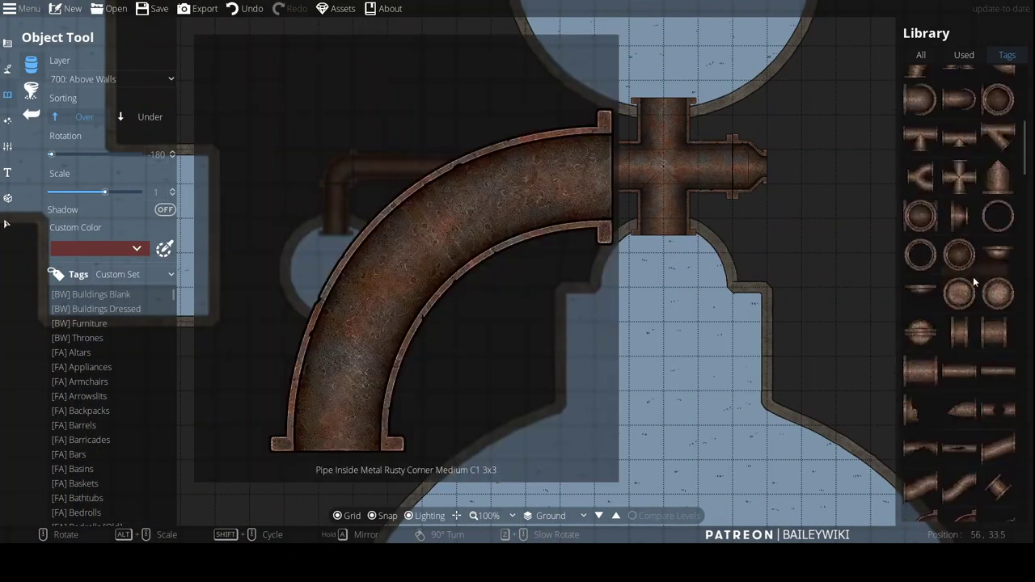
scroll(974, 278, "up", 2)
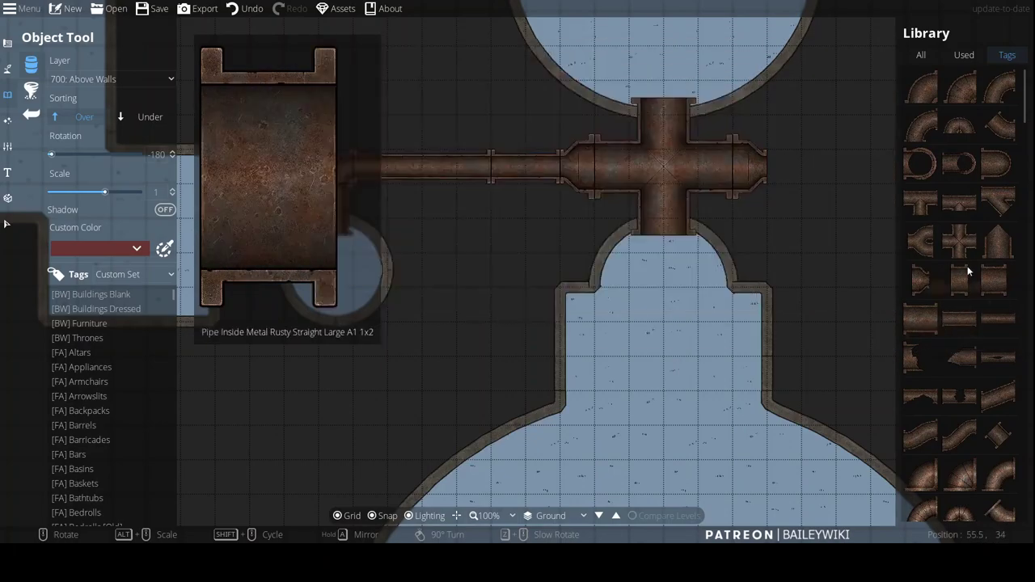
left_click(922, 165)
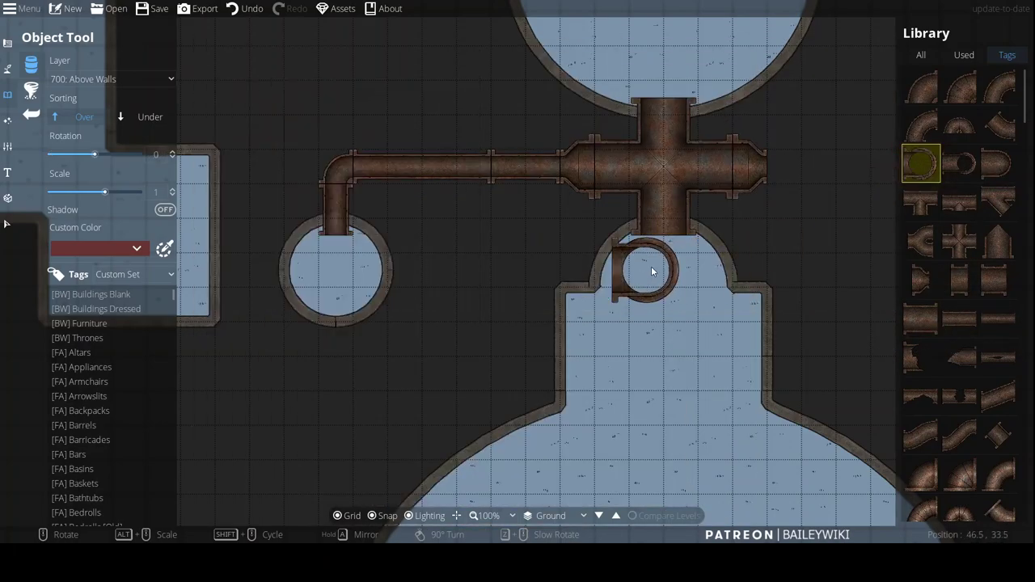
left_click_drag(649, 56, 659, 204)
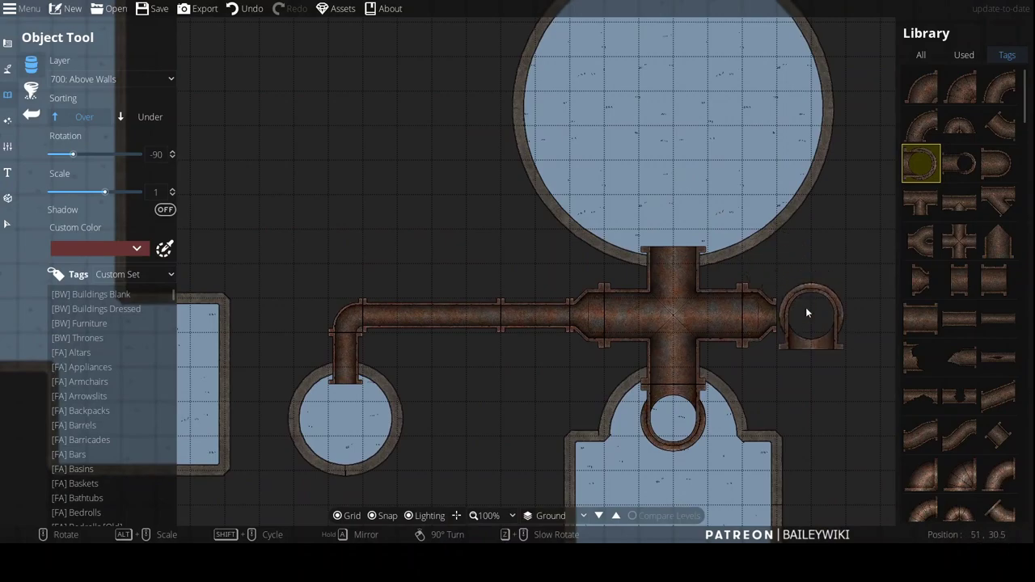
Step: Try the round-opening pipe end at 0 rotation and scale 1 on the large pipe entering the big round room
scroll(806, 312, "down", 2)
left_click_drag(807, 385, 841, 29)
right_click(616, 257)
scroll(602, 245, "up", 3)
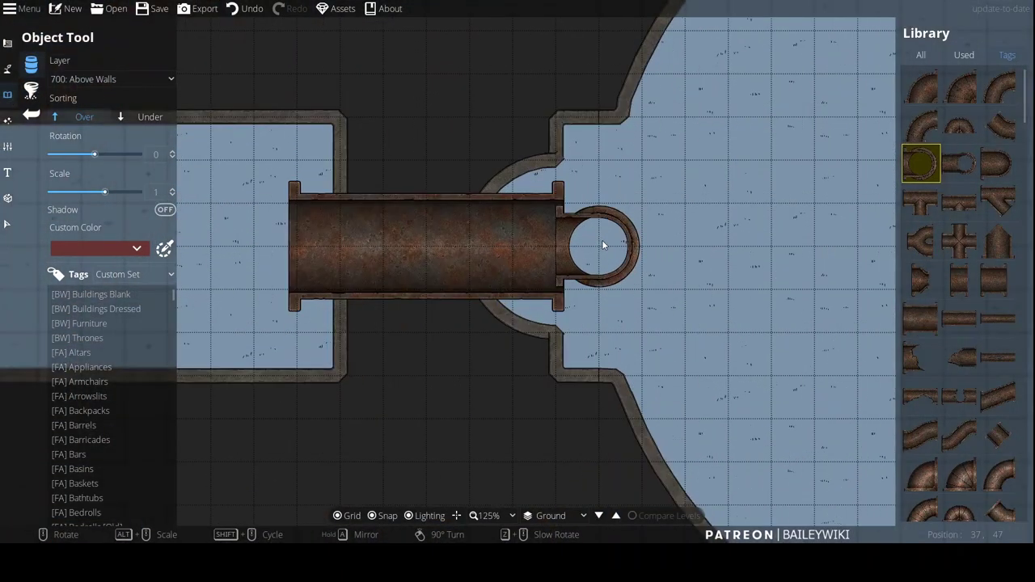
left_click(604, 244)
Step: Try replacing the oversized straight pipe between the rectangular room and the big round room with a large straight pipe at scale 1
left_click(7, 224)
left_click(383, 244)
key("Delete")
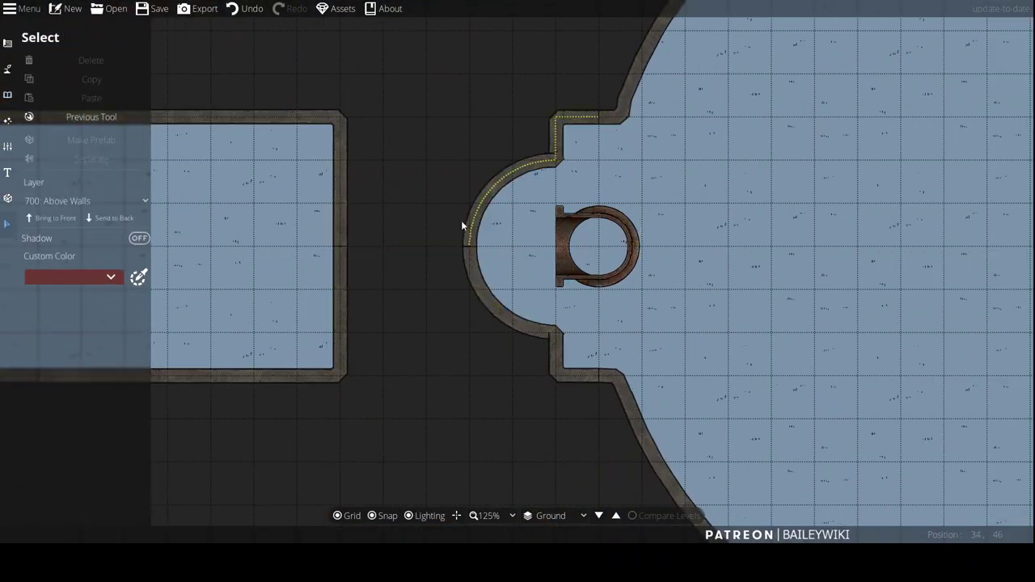
left_click(6, 97)
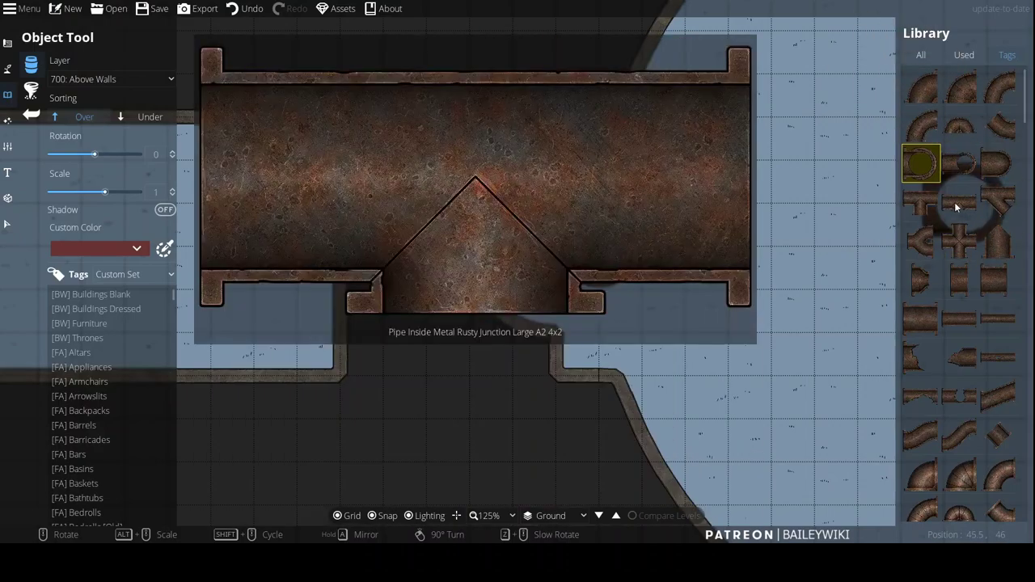
left_click(996, 322)
scroll(425, 246, "up", 4)
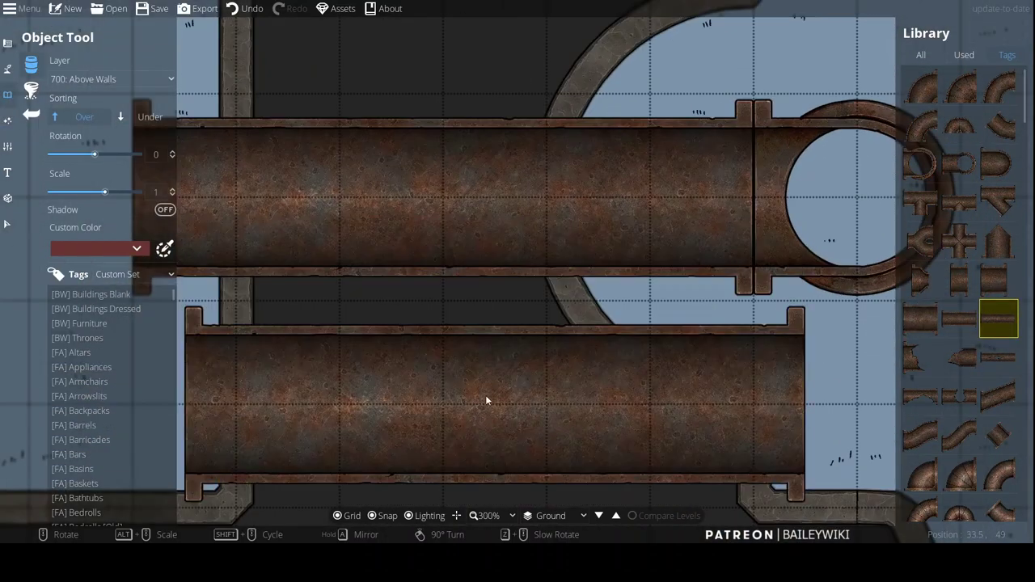
Step: Undo the straight pipe replacement and the scale-1 round-opening pipe ends
scroll(473, 414, "down", 4)
key("ctrl+z")
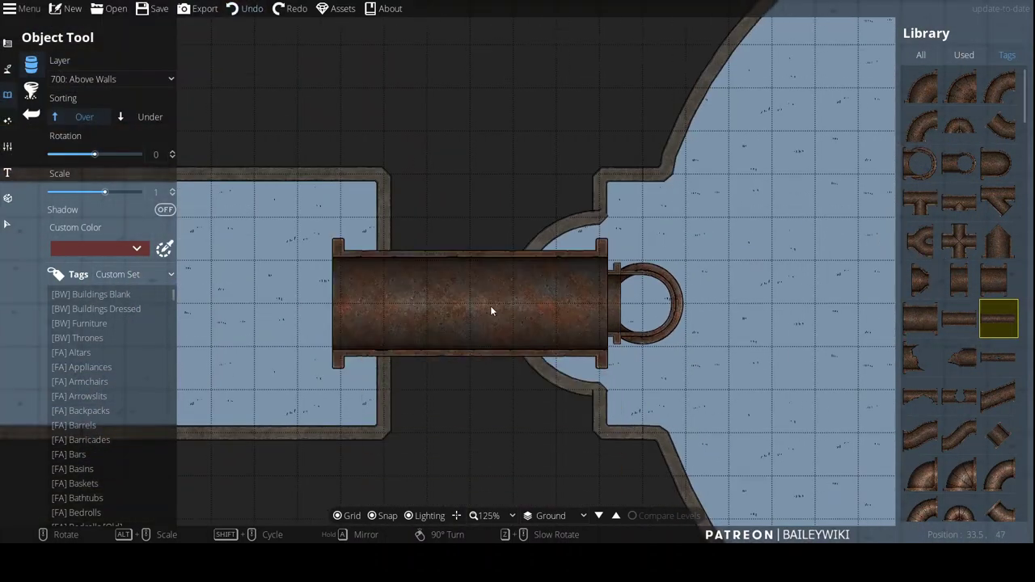
left_click(488, 306)
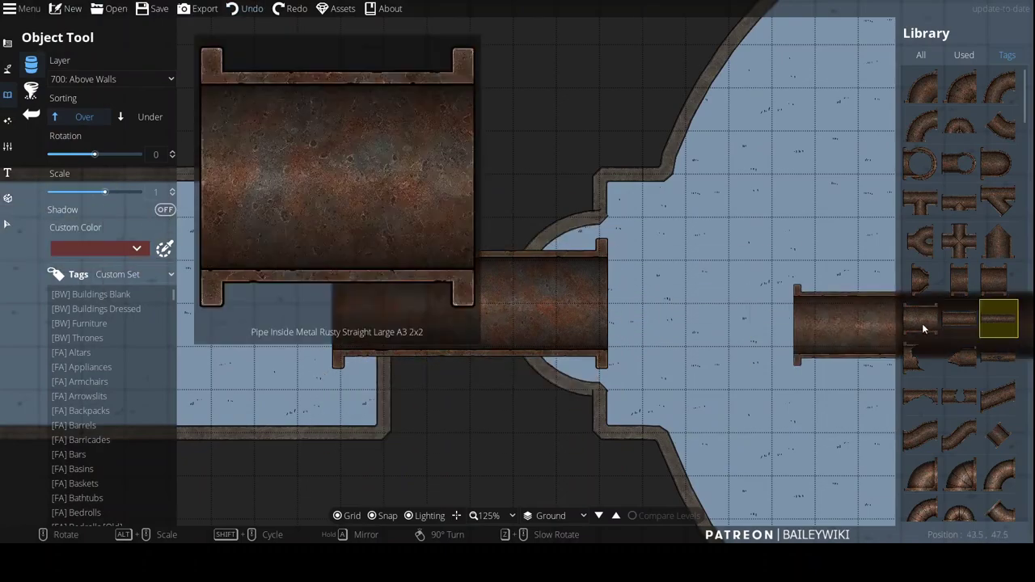
Step: Place the round-opening pipe end at 0 rotation and 1.6 scale on the large pipe entering the big round room
left_click(921, 163)
scroll(657, 312, "up", 6, "alt")
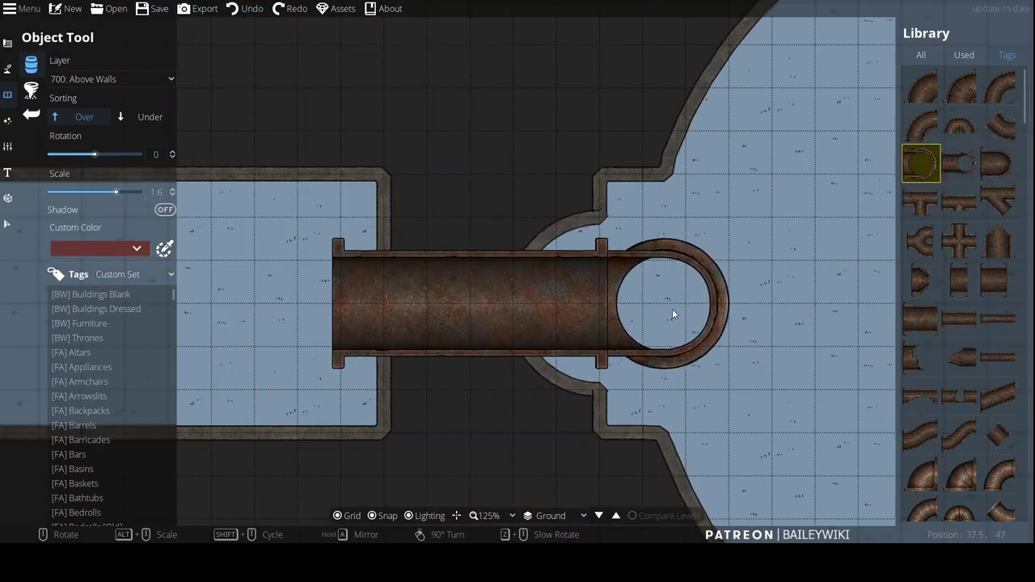
key("s")
left_click(670, 303)
Step: Place the round-opening pipe end at 90 rotation and scale 1 on the cross junction's lower outlet
scroll(651, 217, "down", 2, "ctrl")
scroll(589, 175, "down", 2, "ctrl")
left_click_drag(588, 174, 488, 369)
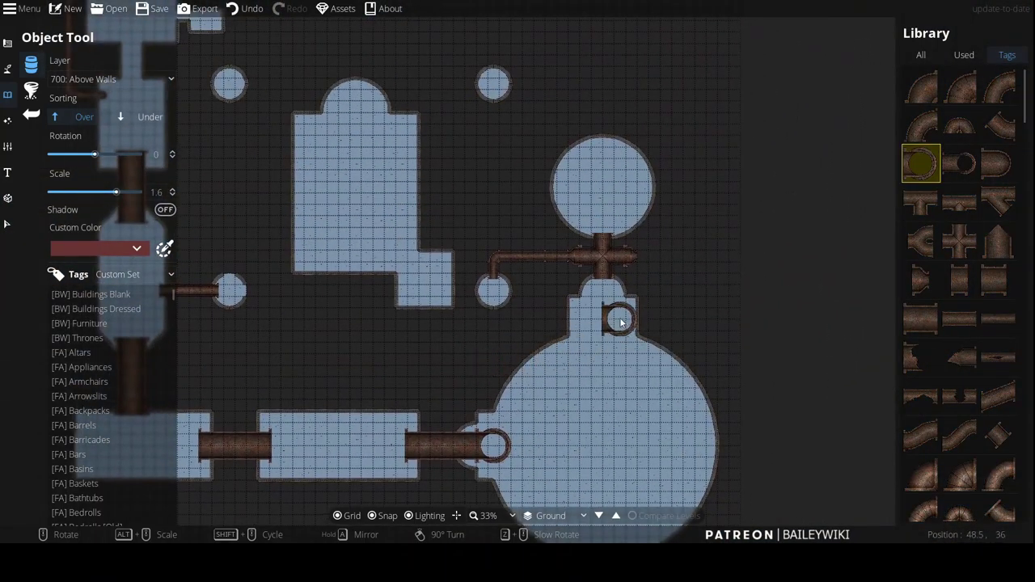
scroll(619, 318, "up", 5, "ctrl")
right_click(513, 243)
scroll(513, 241, "down", 7, "alt")
left_click(544, 187)
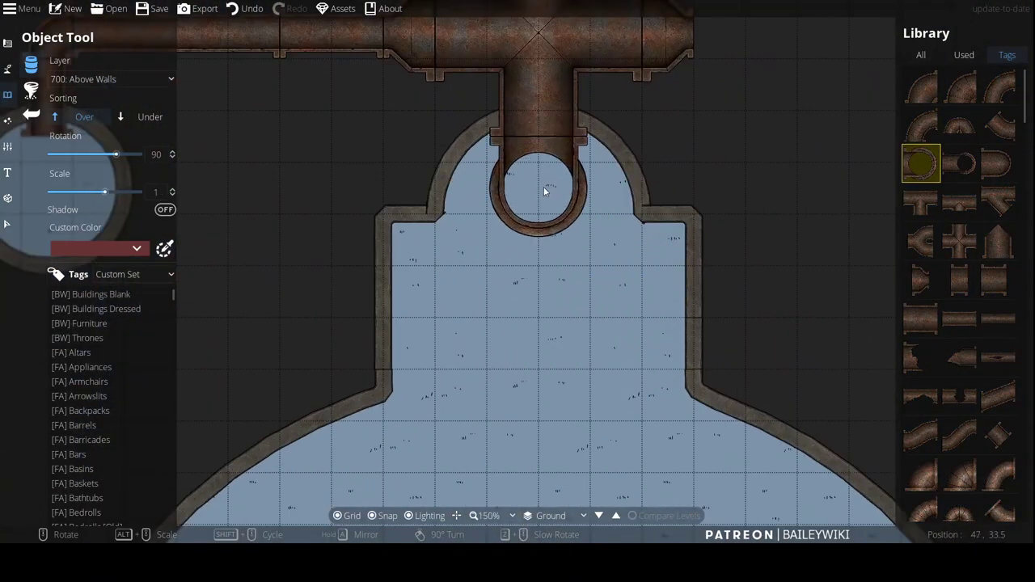
Step: Connect the small circular room to the L-shaped room beside it with short medium straight pipes at -180 rotation and scale 1
scroll(642, 142, "down", 4, "ctrl")
scroll(643, 142, "up", 1, "alt")
scroll(594, 346, "up", 4, "ctrl")
left_click_drag(544, 329, 598, 437)
scroll(210, 422, "down", 1, "ctrl")
scroll(599, 436, "down", 1, "ctrl")
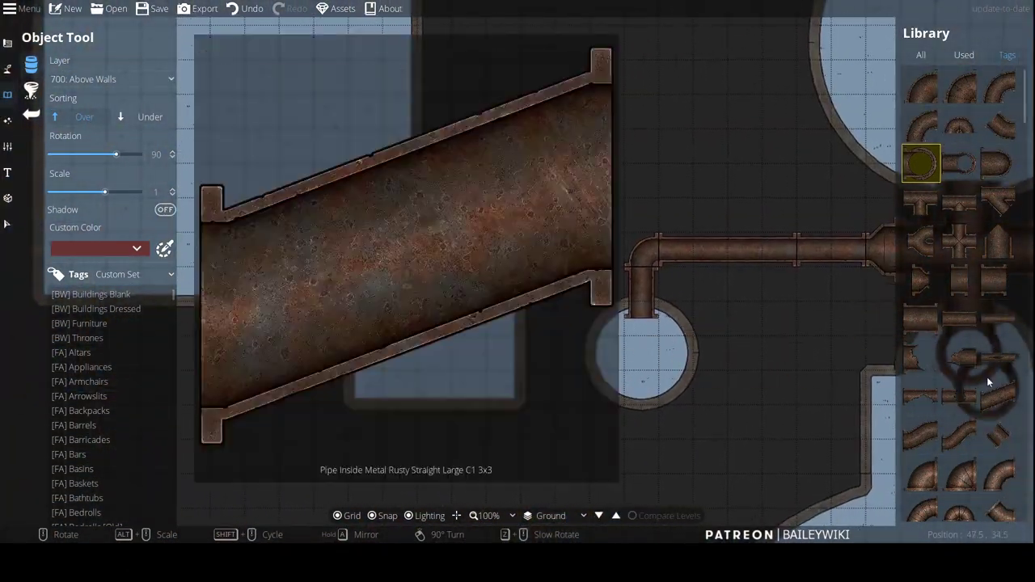
left_click(999, 319)
right_click(550, 344)
scroll(513, 346, "down", 1, "alt")
scroll(512, 346, "up", 1, "alt")
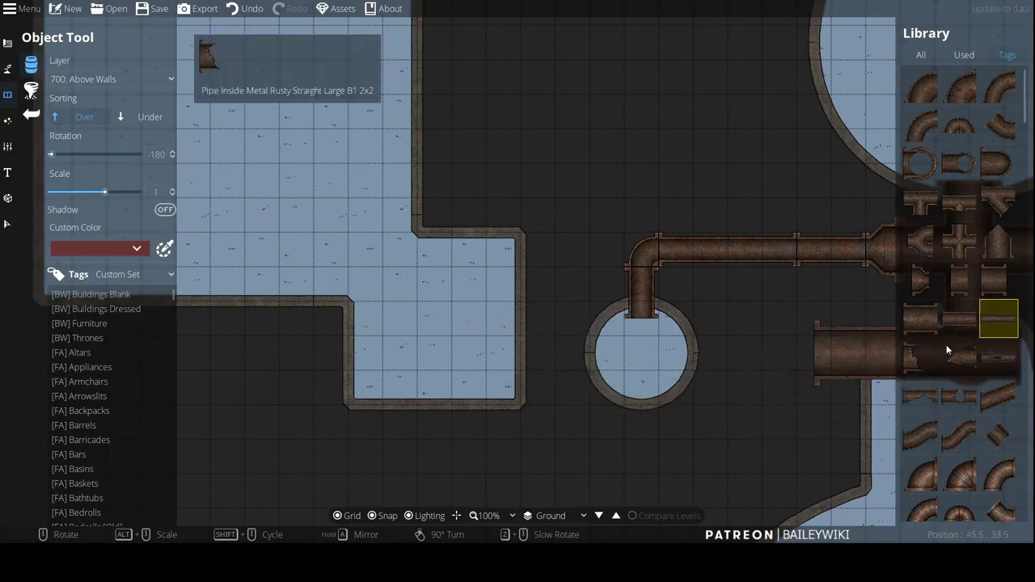
scroll(944, 359, "down", 5)
left_click(922, 399)
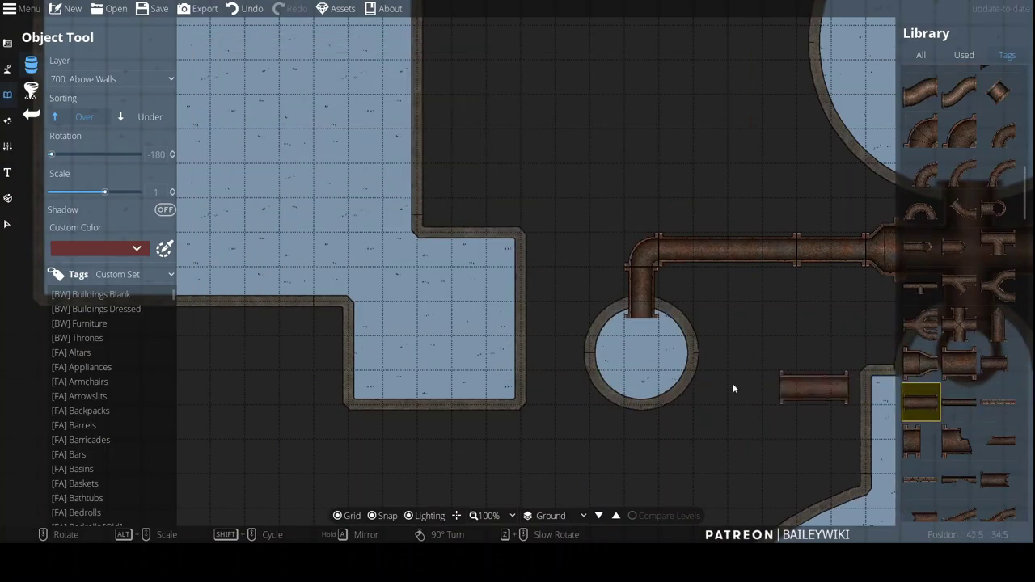
scroll(559, 361, "down", 1, "shift")
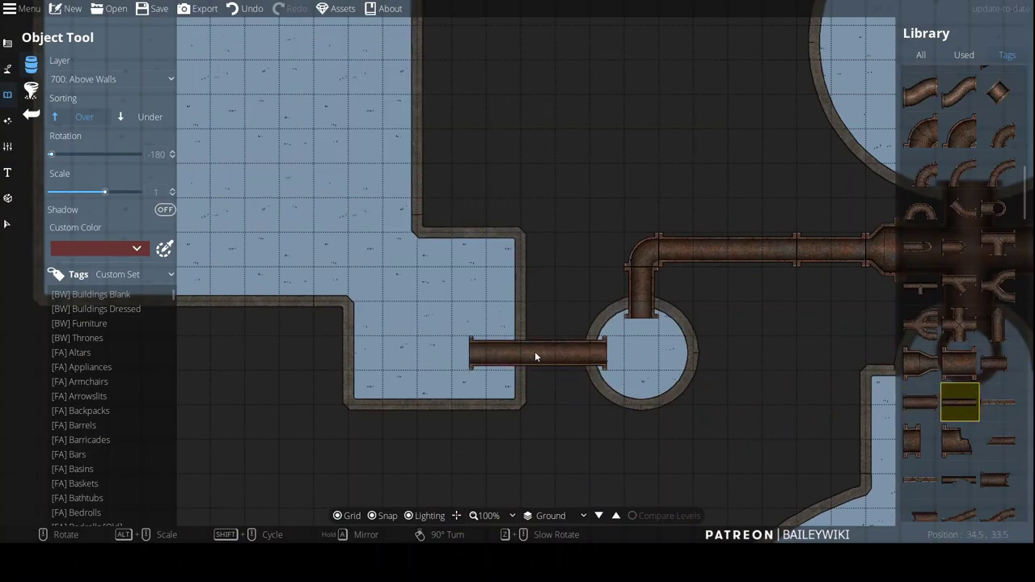
left_click(576, 359)
scroll(557, 355, "down", 6)
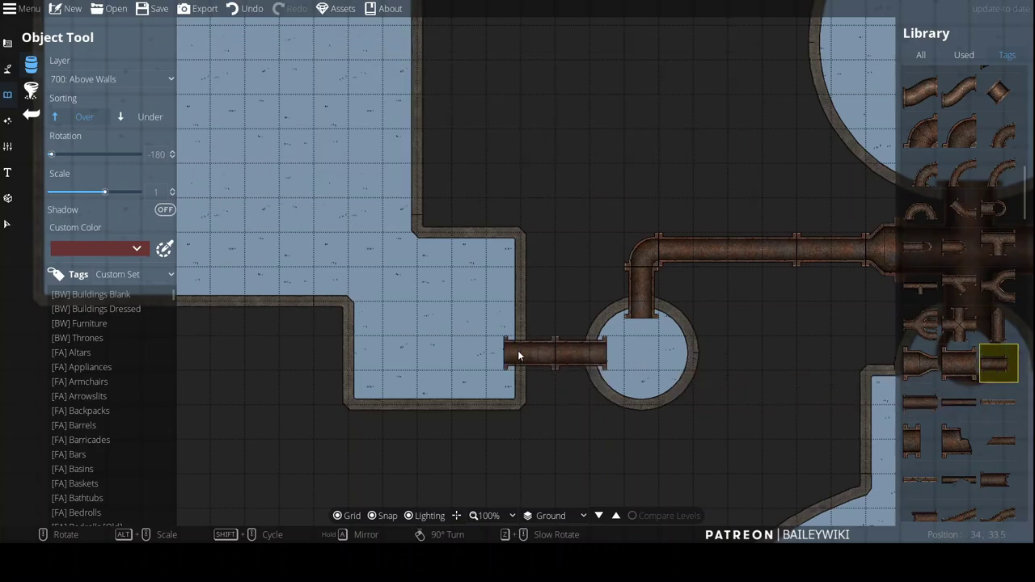
Step: Connect the middle cell to the long rectangular room with large straight pipes at -180 rotation and scale 1
scroll(708, 398, "up", 8)
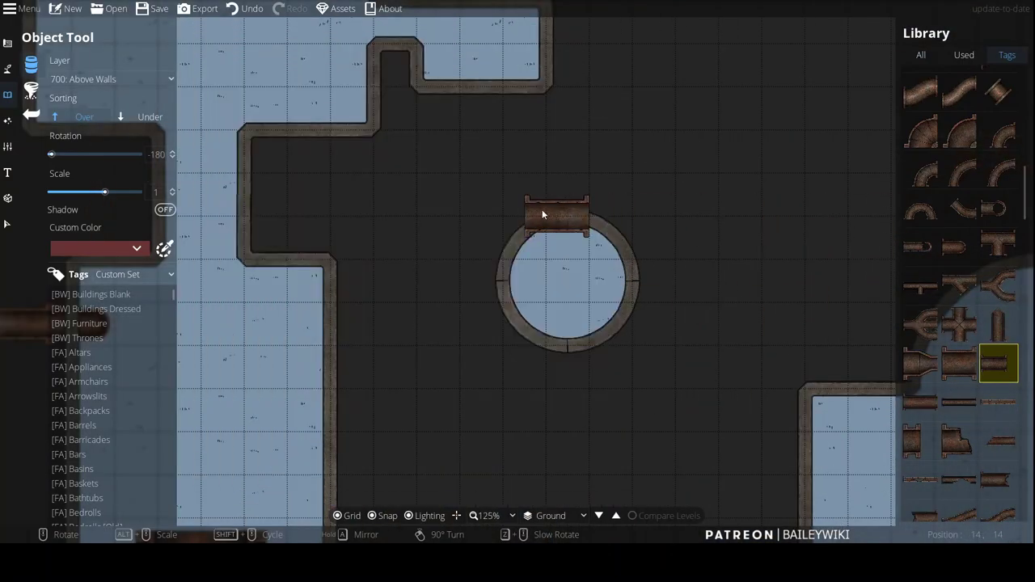
scroll(542, 215, "down", 2)
left_click_drag(542, 214, 475, 426)
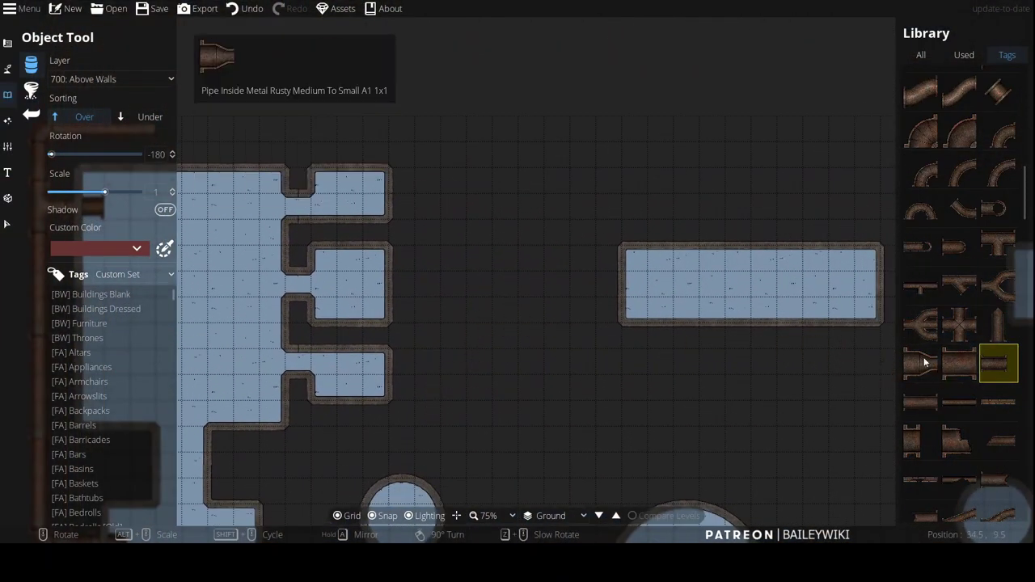
scroll(953, 207, "up", 5)
left_click(999, 317)
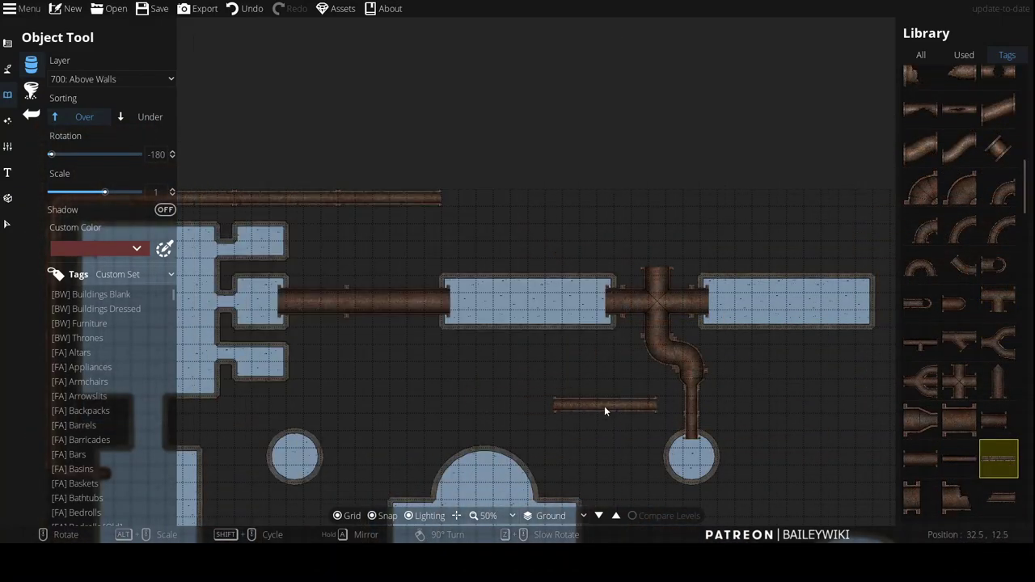
Step: Extend the top pipe run with a Straight Medium A4 4x1 pipe and a Junction Medium A2 4x2 at 0 rotation and scale 1
left_click(997, 306)
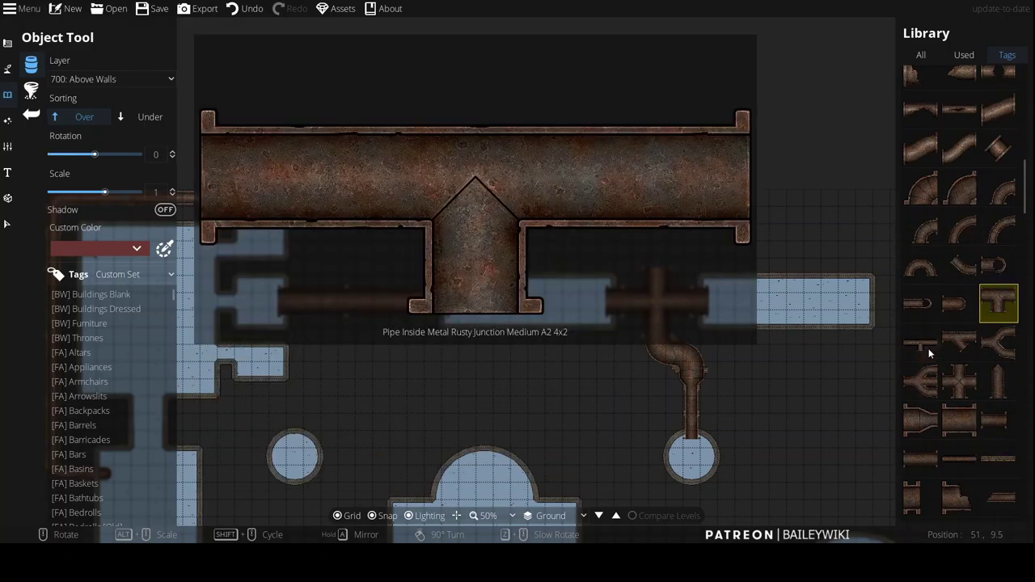
left_click(929, 352)
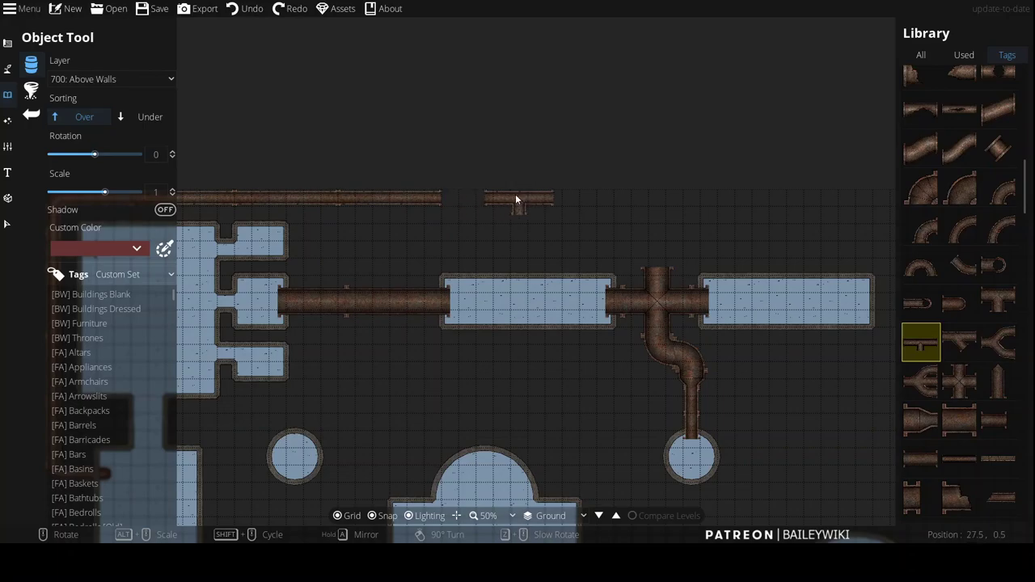
left_click(503, 202)
left_click(524, 209)
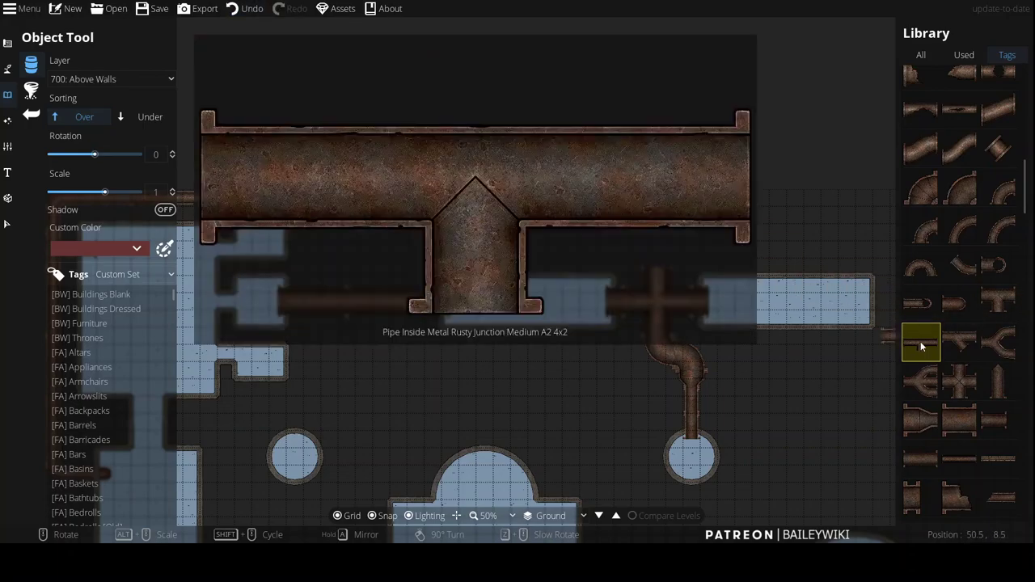
left_click(999, 420)
scroll(475, 205, "down", 1)
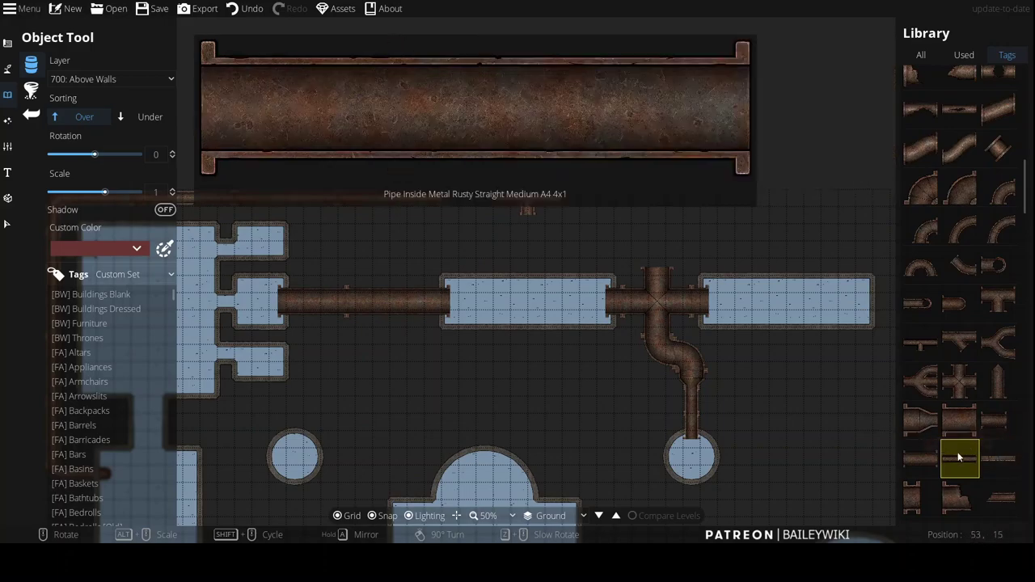
left_click(915, 471)
scroll(456, 203, "up", 2)
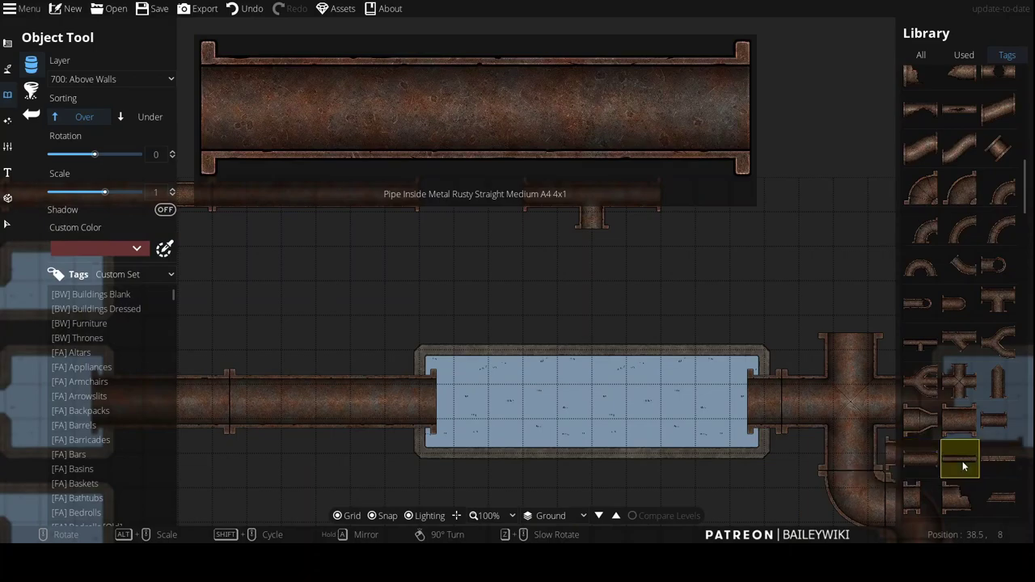
Step: Shift the junction one square onto the straight pipe's end and connect it to the room below with a medium straight pipe at 90 rotation
left_click(7, 224)
left_click_drag(586, 182, 624, 191)
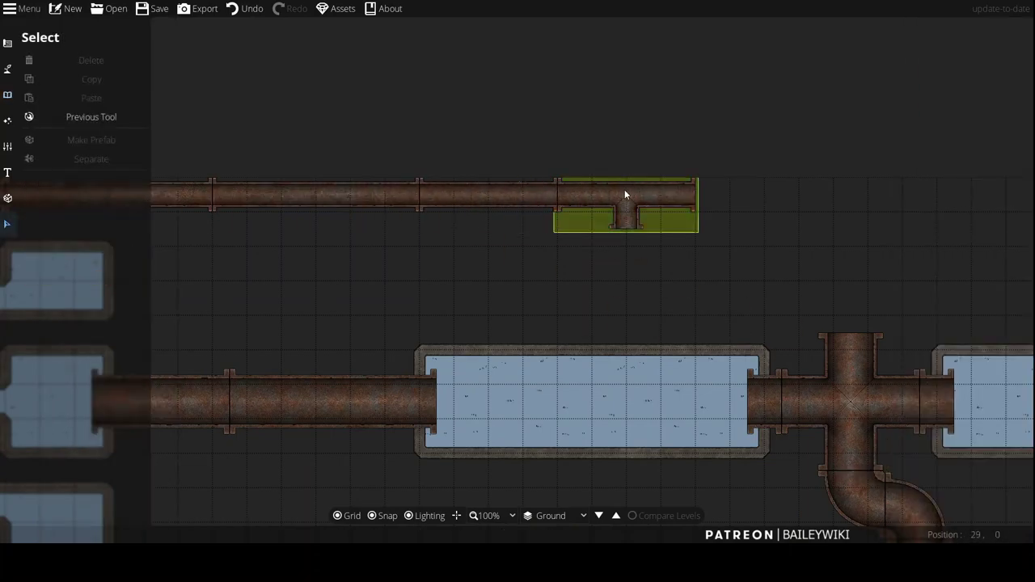
left_click_drag(766, 267, 704, 184)
left_click(47, 113)
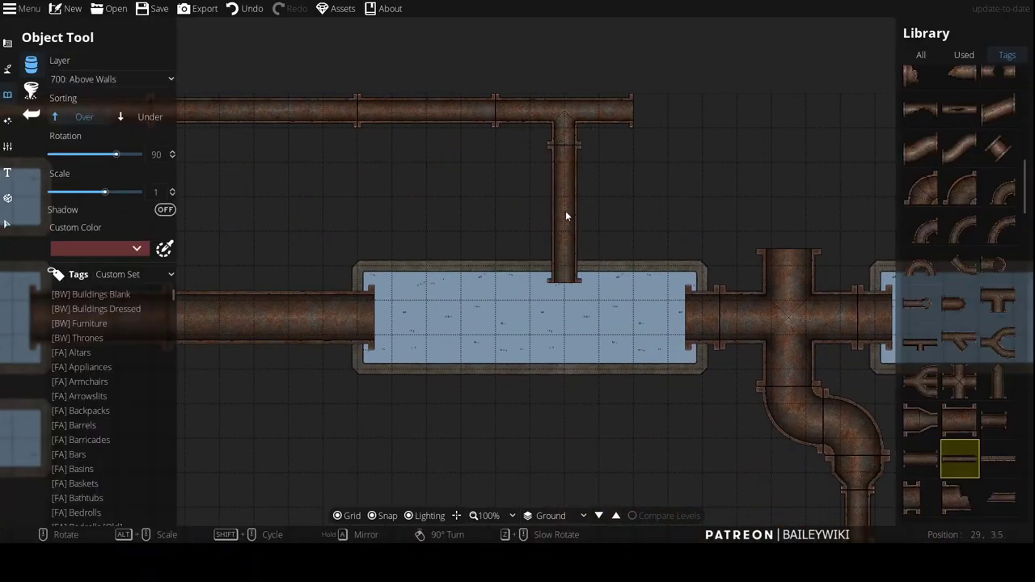
left_click(566, 216)
Step: Undo the straight pipe beside the elbow in the domed room and move the elbow up half a grid square
scroll(769, 194, "down", 2)
left_click_drag(672, 369, 882, 193)
left_click_drag(727, 368, 509, 370)
left_click_drag(582, 429, 593, 245)
left_click_drag(483, 207, 643, 364)
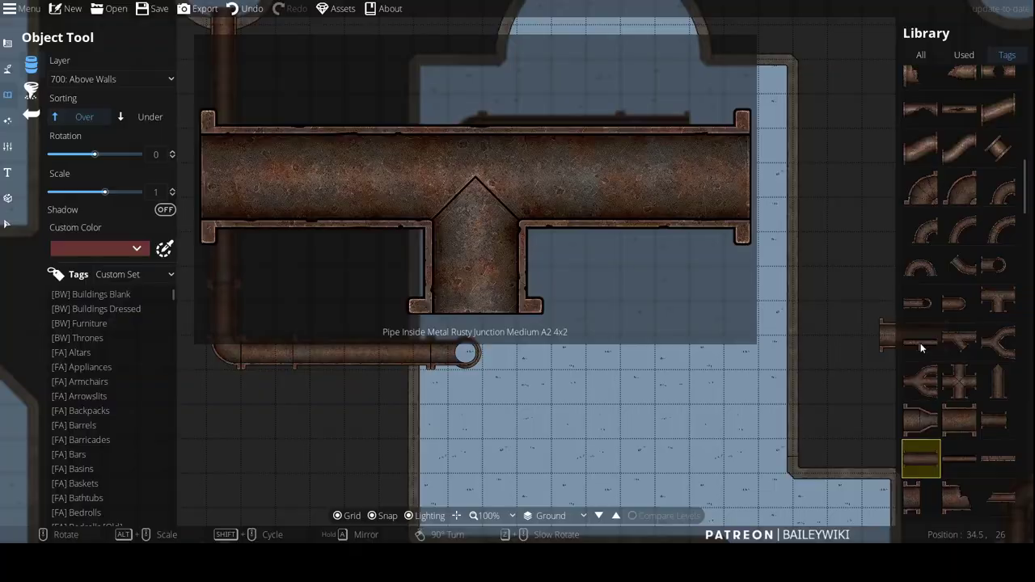
left_click(920, 343)
key("ctrl+z")
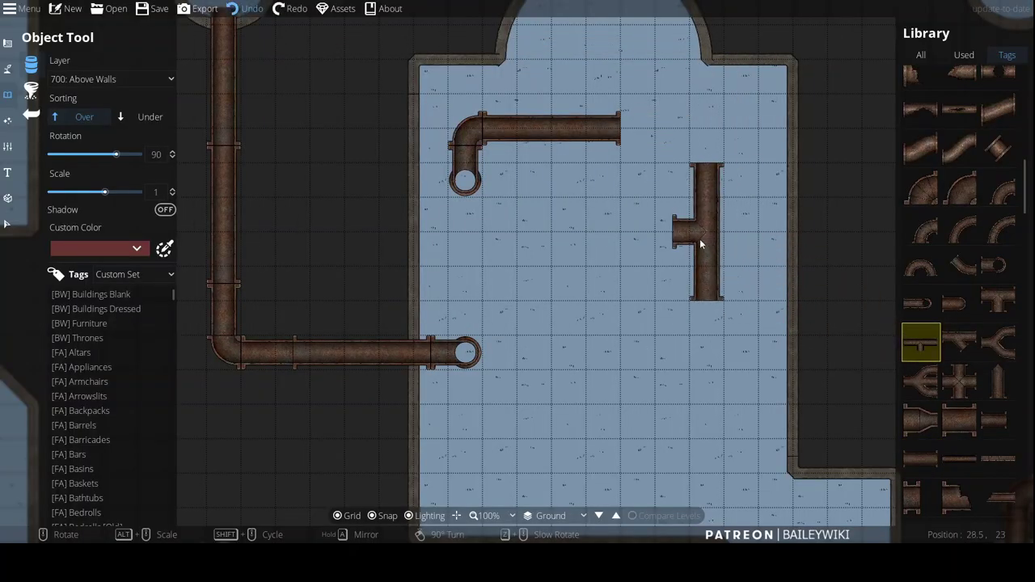
key("ctrl+z")
left_click(8, 224)
left_click_drag(469, 125, 469, 158)
left_click(7, 94)
Step: Fill the gap under the elbow with a short pipe connector and attach a medium straight pipe at -180 rotation beside it
scroll(966, 370, "down", 2)
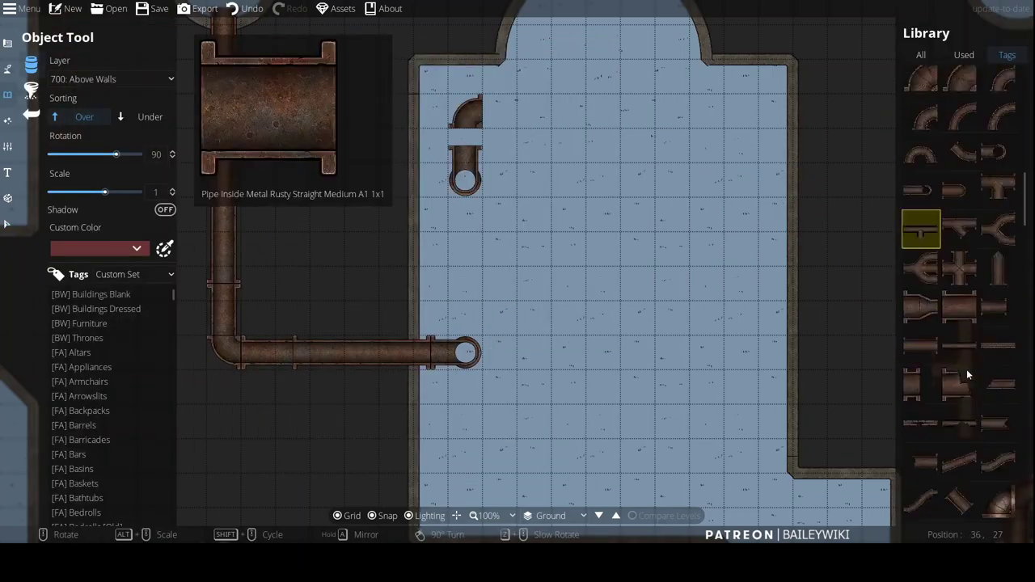
scroll(967, 374, "down", 1)
left_click(921, 327)
left_click(921, 289)
right_click(527, 115)
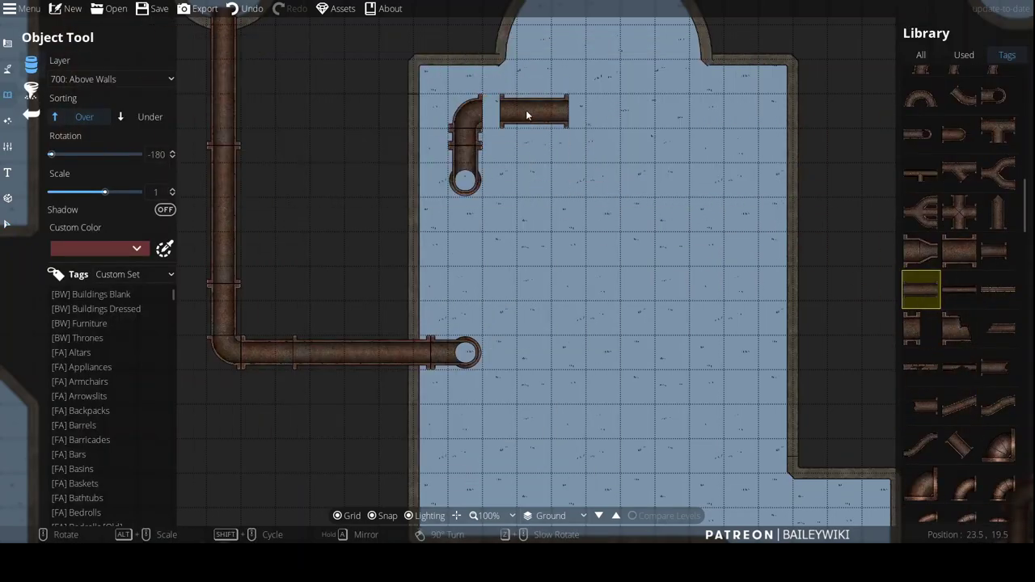
left_click(516, 113)
Step: Continue the domed room's pipe with a short T-junction at -180 rotation, its branch facing the dome, and short connectors on both sides
left_click(921, 173)
left_click_drag(621, 116, 637, 276)
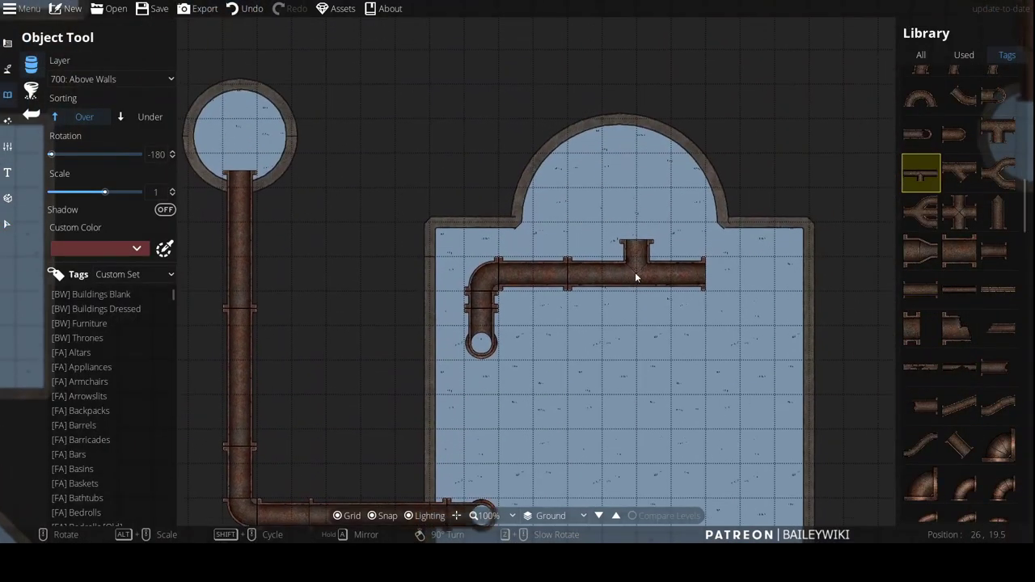
left_click(998, 136)
left_click(612, 259)
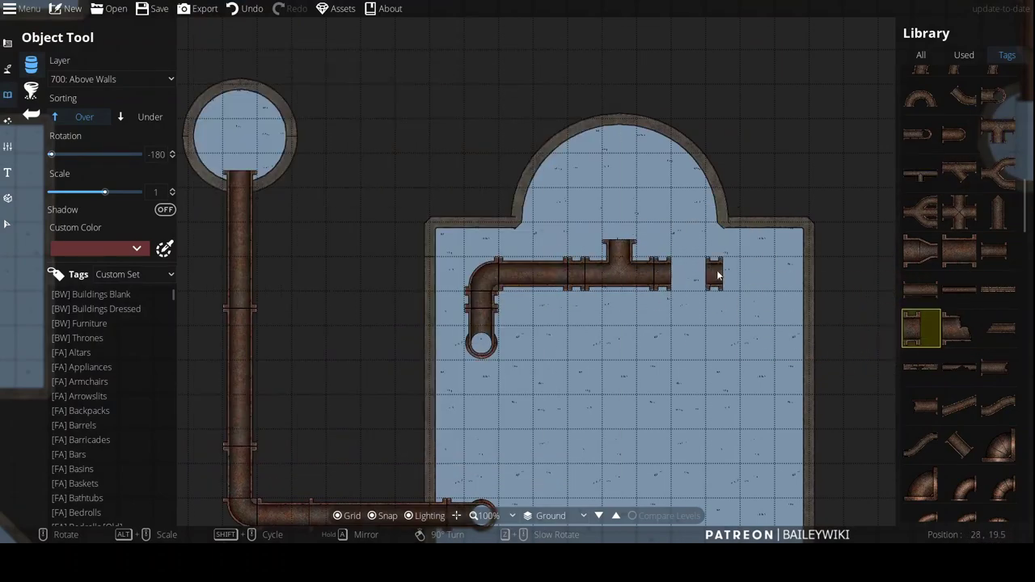
left_click(716, 270)
Step: Finish the horizontal pipe run in the domed room with an elbow turned to bend downward
scroll(938, 121, "up", 2)
left_click(961, 78)
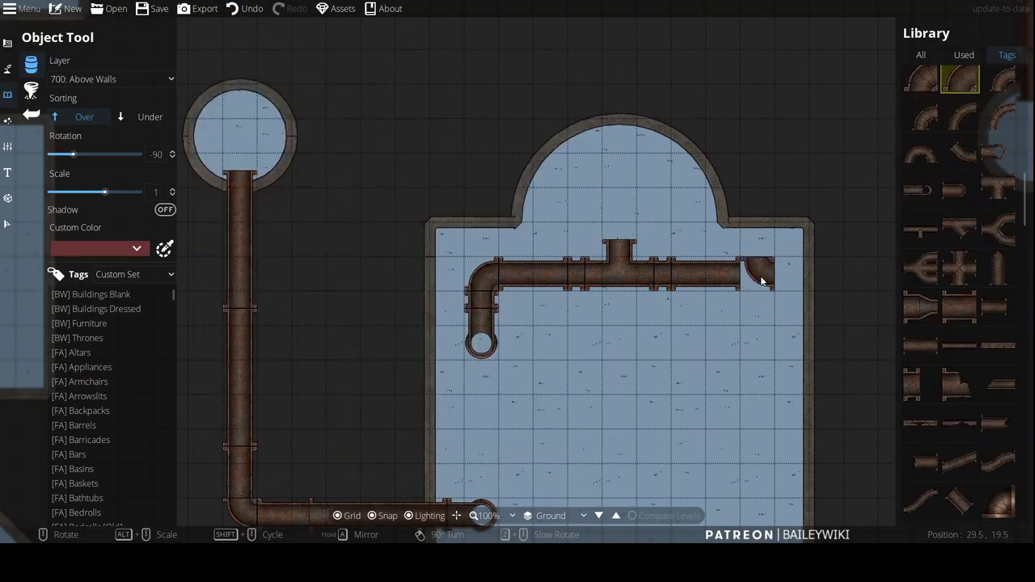
right_click(761, 280)
right_click(760, 280)
left_click(760, 280)
Step: Run a medium straight pipe at 90 rotation and scale 1 down from the new elbow
left_click_drag(757, 397, 720, 247)
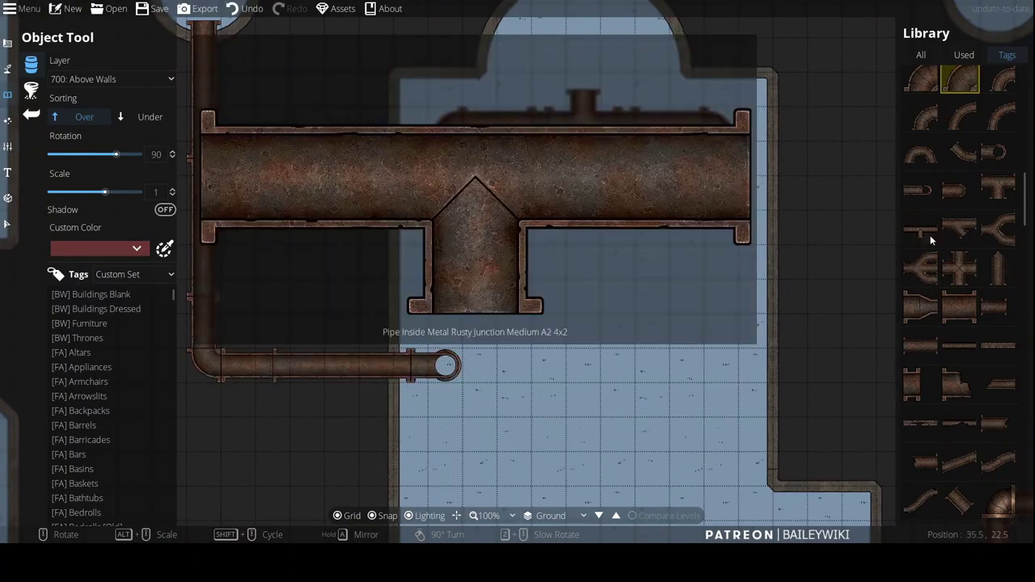
left_click(930, 235)
left_click(959, 341)
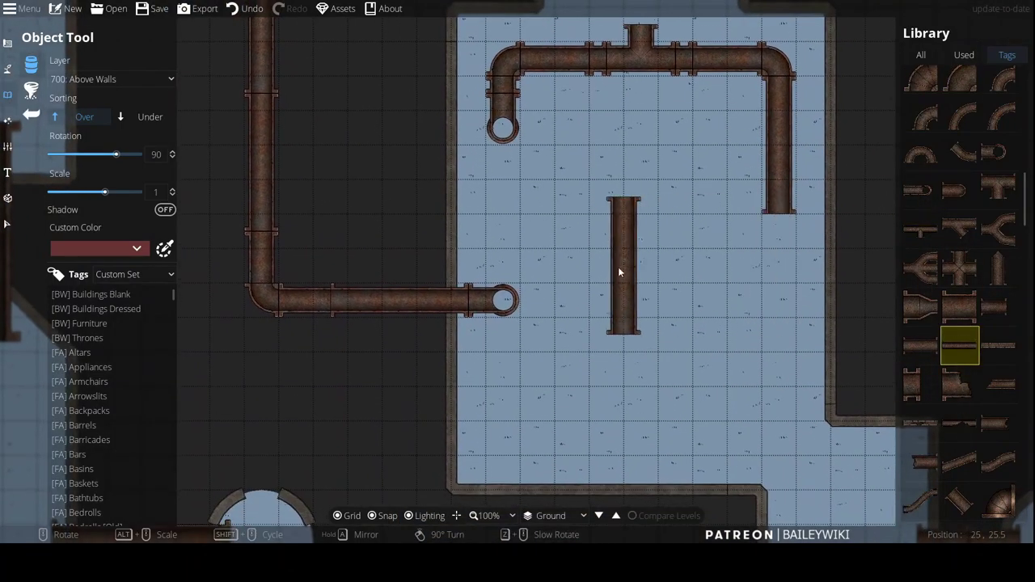
scroll(622, 279, "down", 1)
scroll(629, 305, "up", 2)
left_click_drag(711, 307, 612, 297)
right_click(678, 312)
scroll(664, 257, "down", 2)
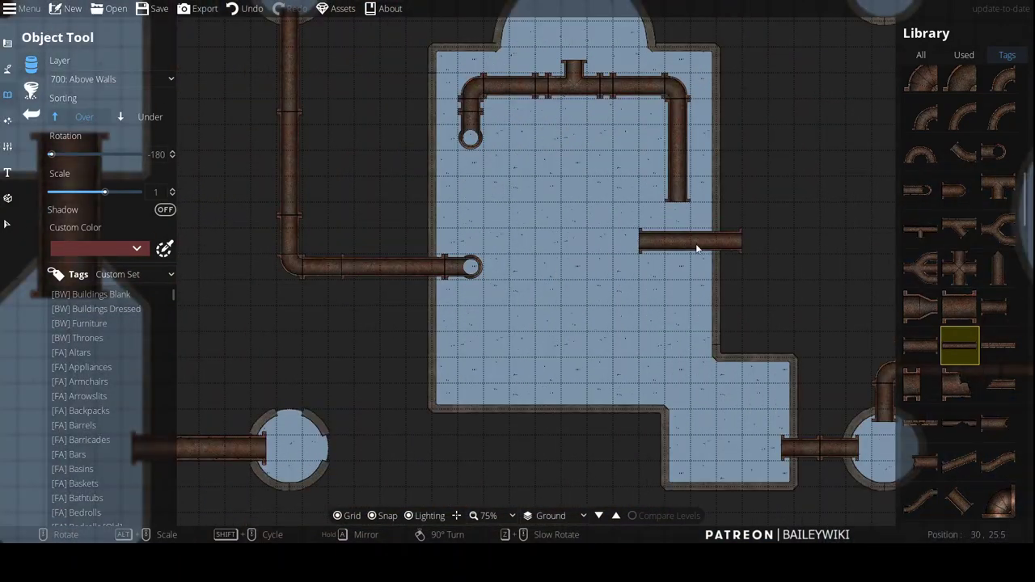
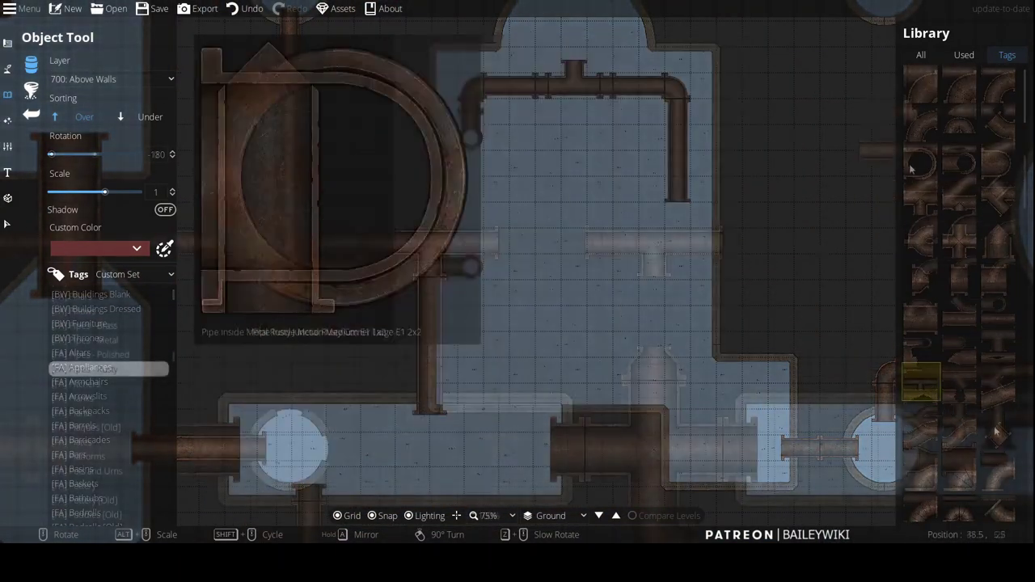
Step: Draw width 1 rusty pipe paths bridging the gap in the top run and linking its second junction to the reducer above the cross
left_click(924, 499)
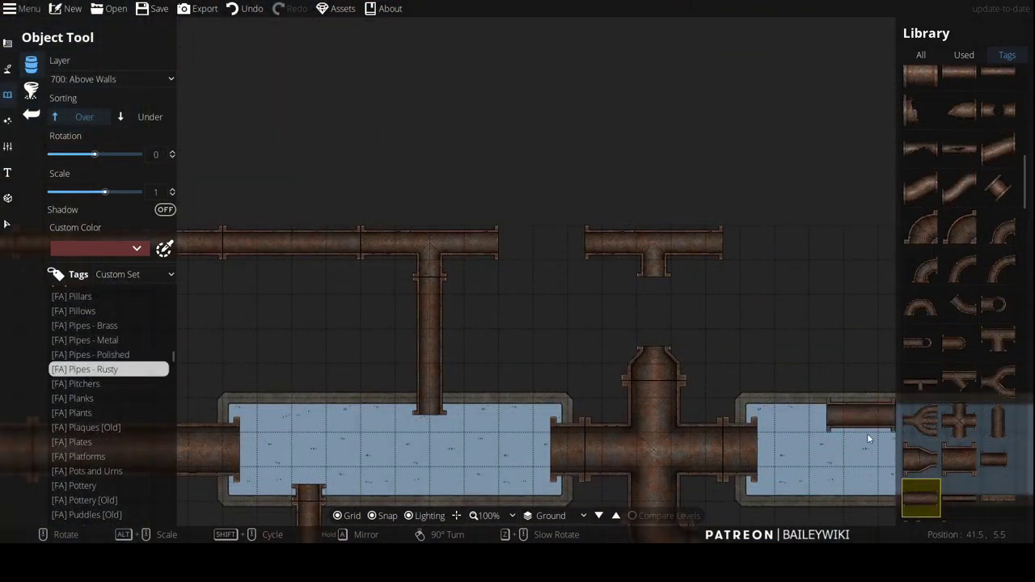
left_click(959, 498)
left_click(9, 44)
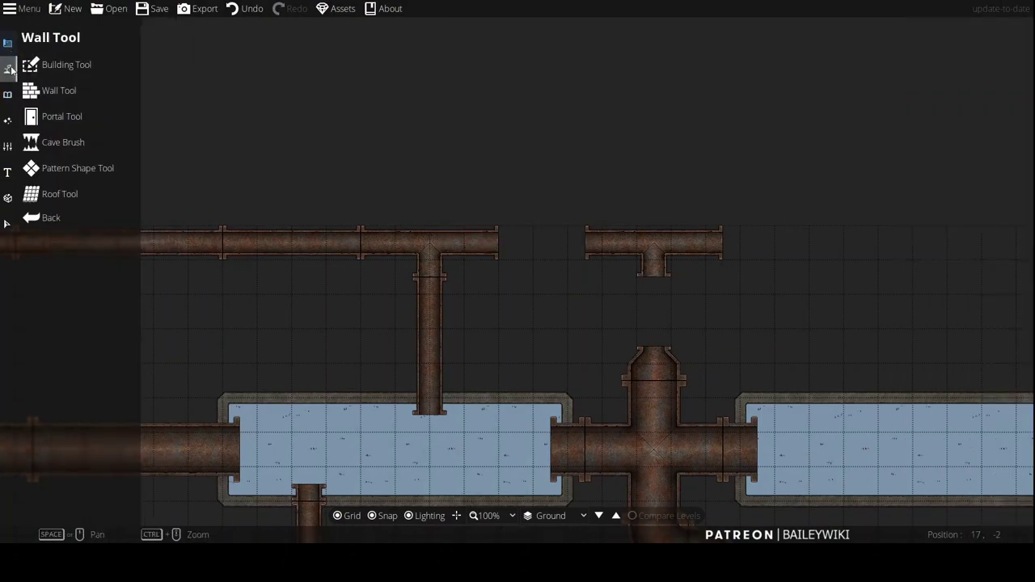
left_click(8, 68)
left_click(655, 276)
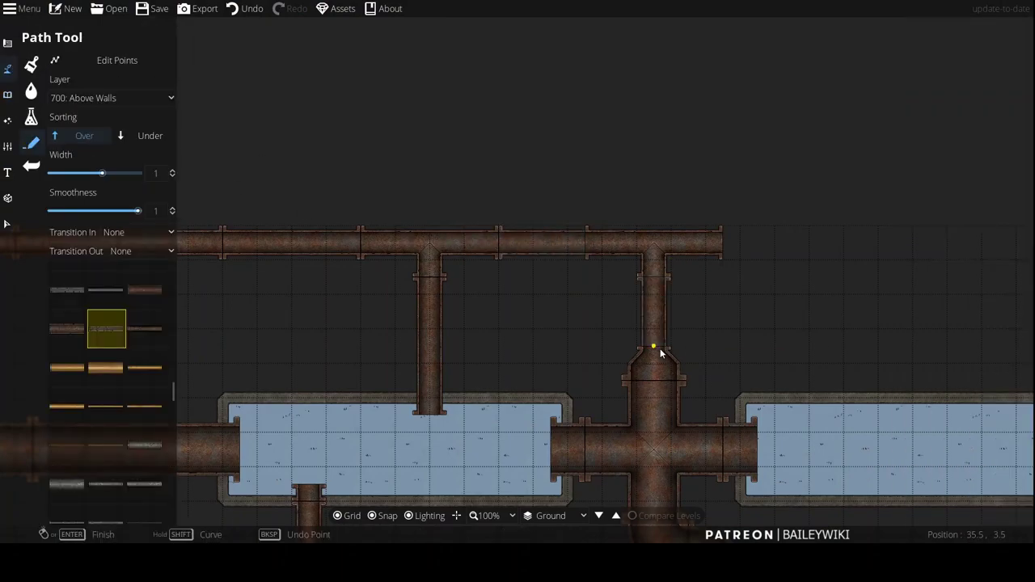
left_click(654, 348)
right_click(656, 349)
left_click_drag(726, 262, 503, 213)
scroll(552, 230, "down", 4)
scroll(552, 230, "up", 4)
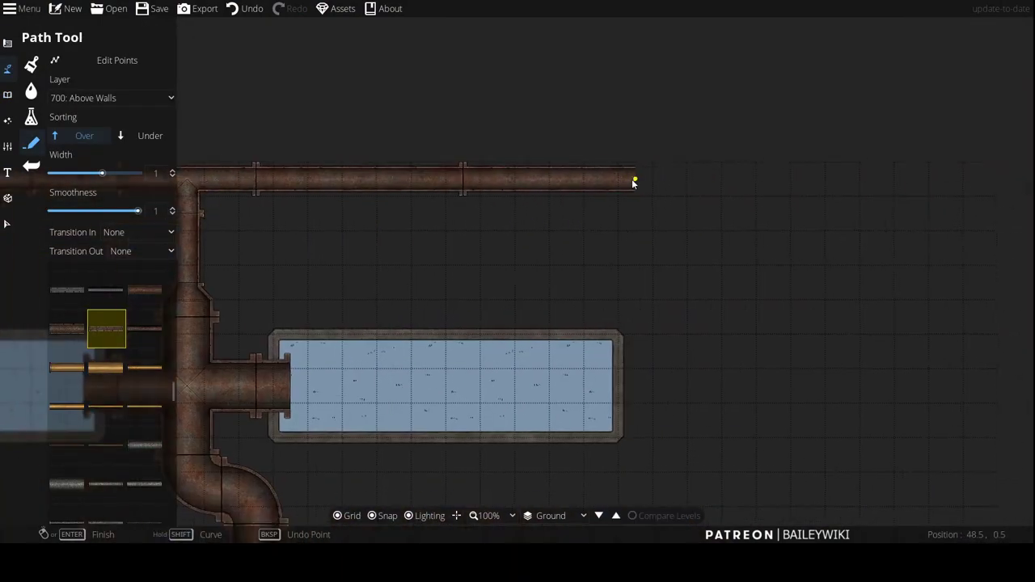
scroll(633, 178, "down", 2)
scroll(667, 183, "up", 1)
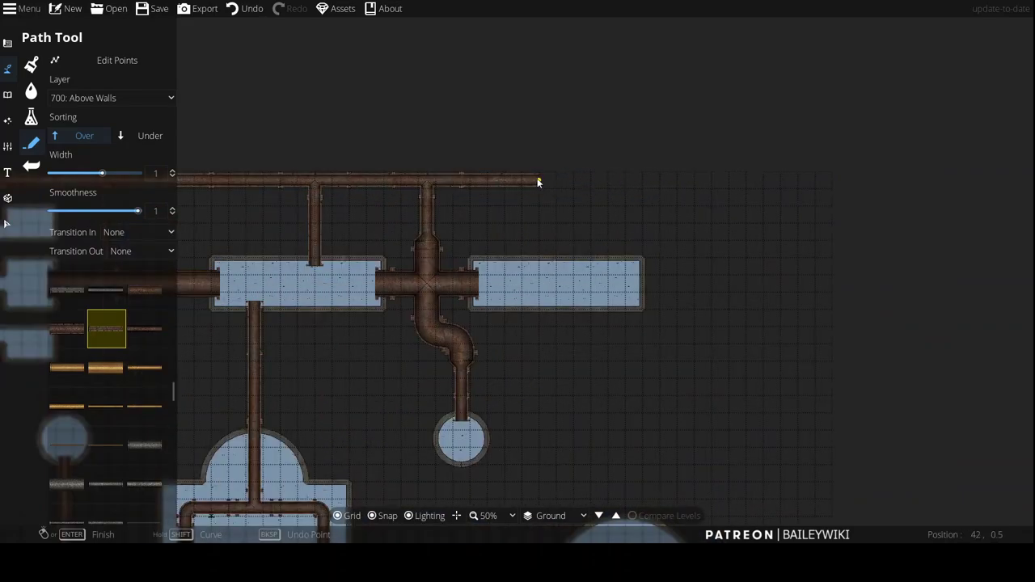
scroll(566, 271, "up", 3)
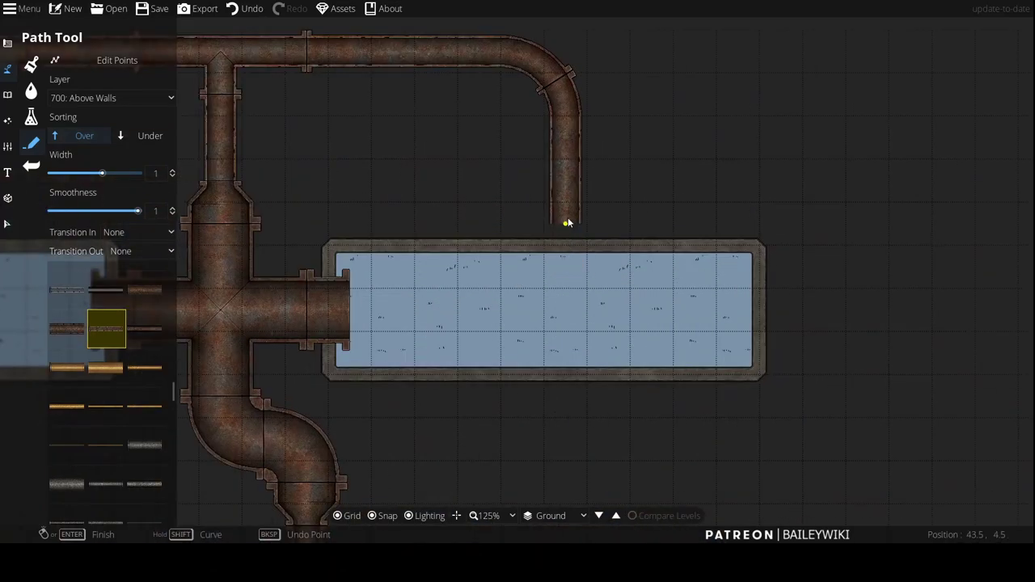
key("ctrl+z")
Step: Draw a rusty pipe path from the top run's end that bends tightly down toward the easternmost rectangular room, and adjust its points
left_click(306, 52)
left_click(503, 54)
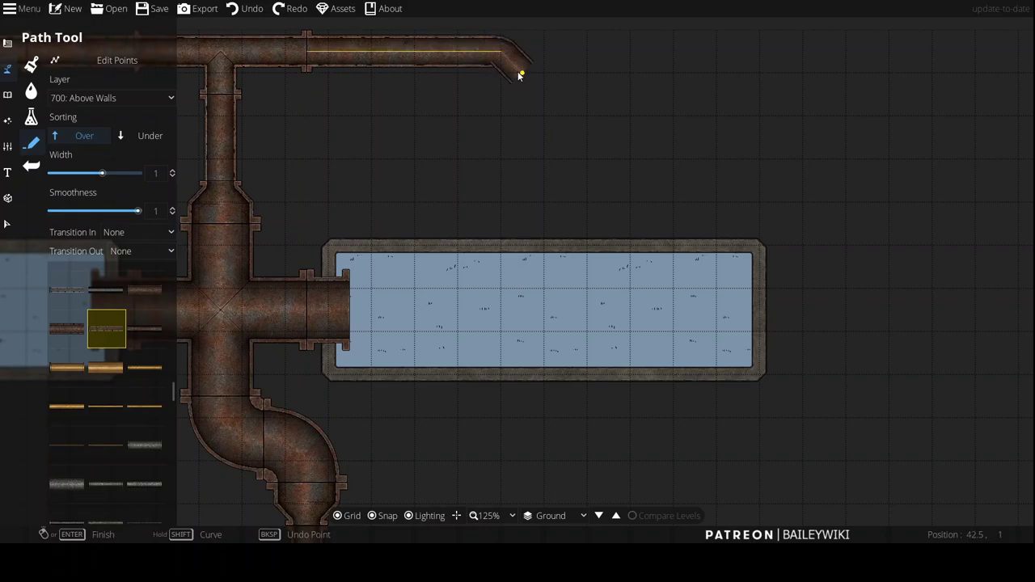
left_click(522, 73)
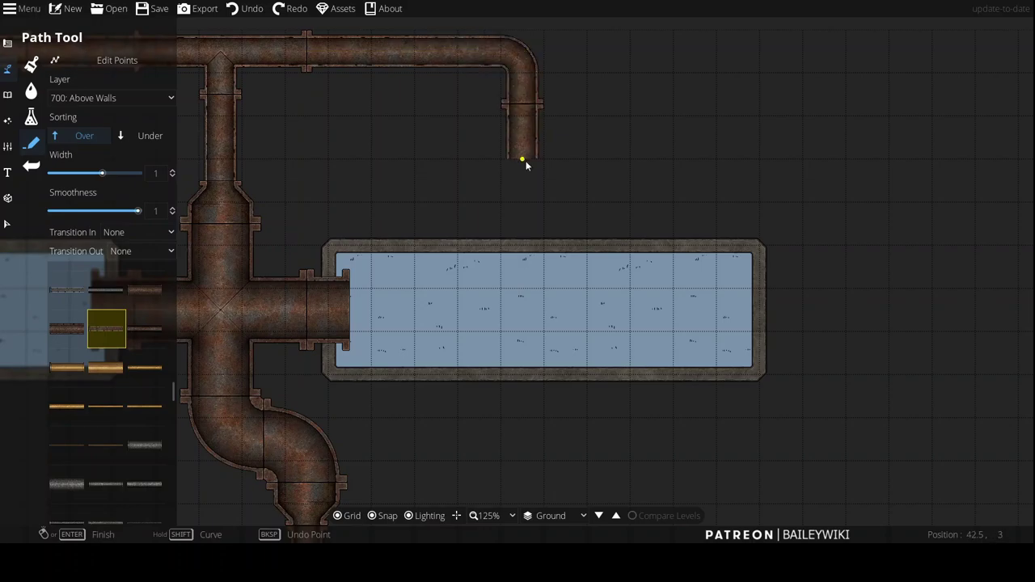
left_click(133, 63)
left_click_drag(522, 266, 523, 202)
scroll(420, 145, "up", 5)
left_click_drag(425, 144, 466, 298)
Step: Place a Straight Large A5 6x2 pipe at 90 rotation and 1.2 scale rising from the top of the big round room
scroll(634, 212, "down", 8)
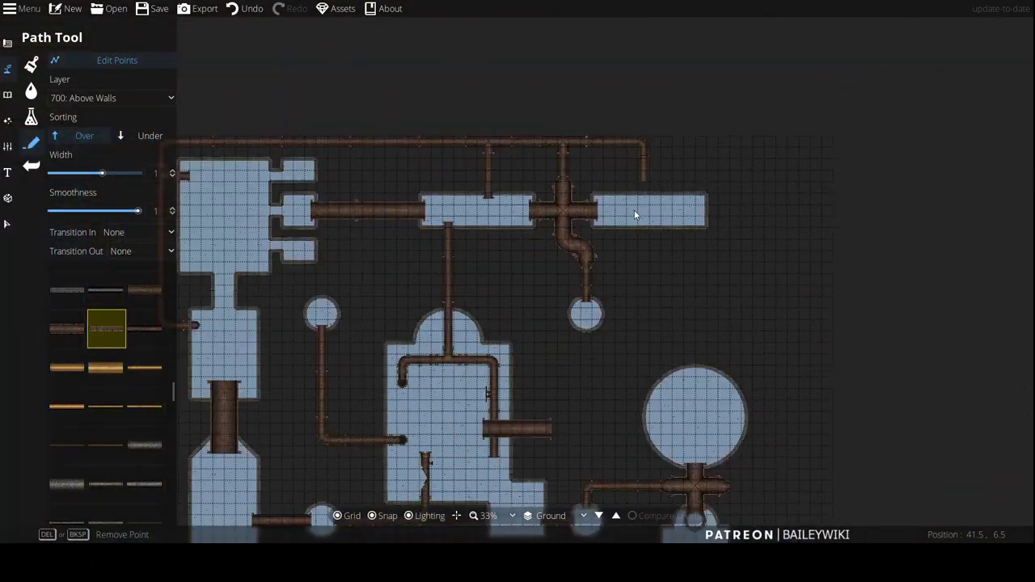
left_click_drag(622, 372, 738, 129)
left_click_drag(529, 309, 480, 255)
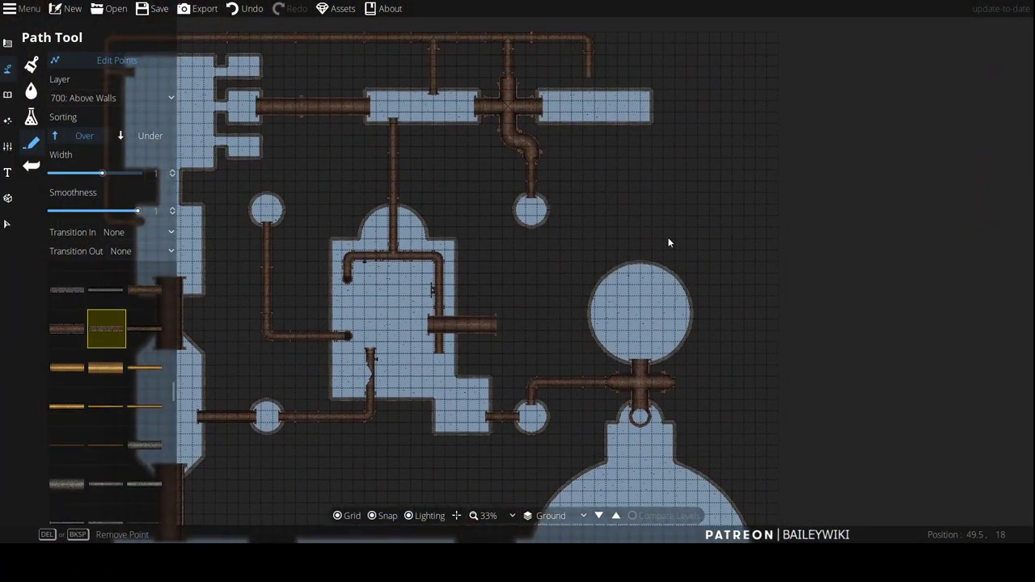
scroll(668, 240, "up", 2)
left_click(7, 68)
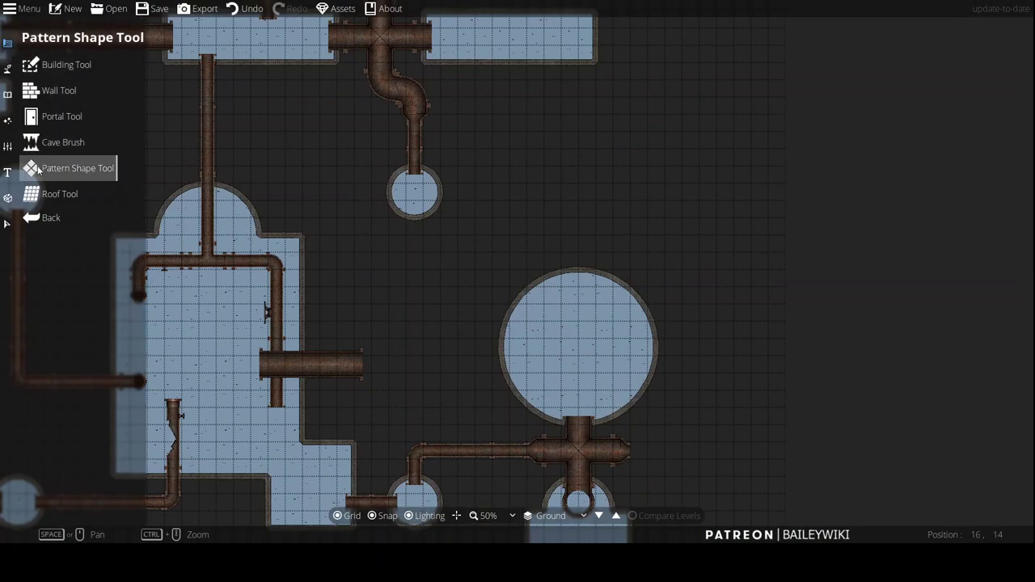
left_click(7, 93)
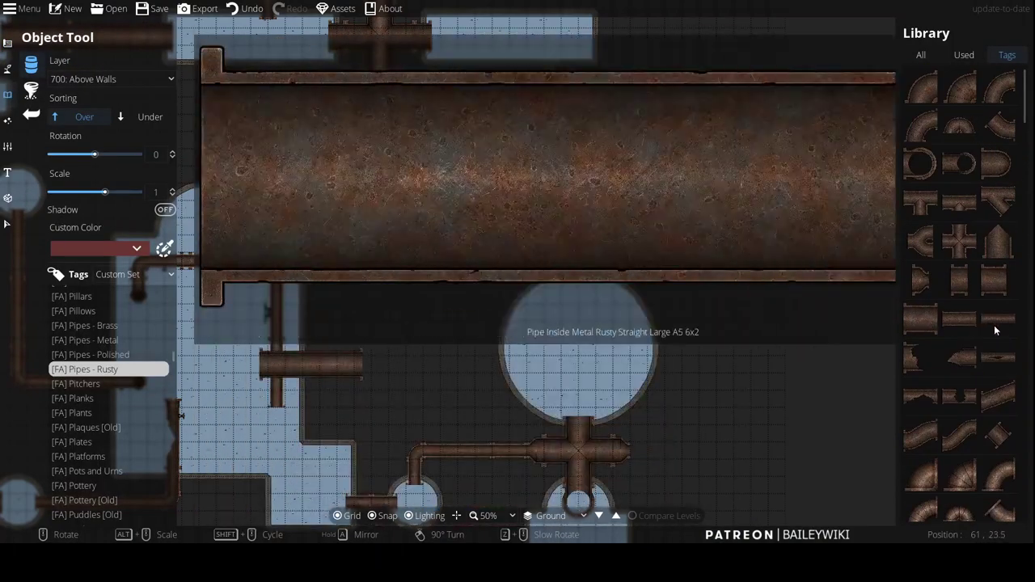
left_click(998, 319)
scroll(574, 239, "down", 6)
scroll(576, 231, "up", 5)
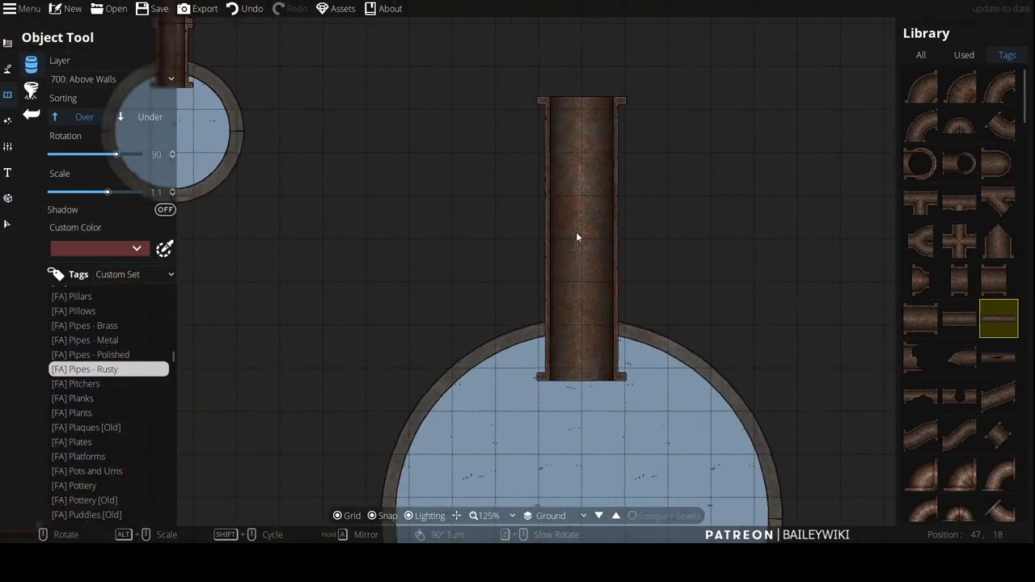
left_click(579, 219)
Step: Continue the large pipe up into the easternmost rectangular room with shorter large straight pieces at 90 rotation and 1.2 scale
scroll(579, 219, "down", 1)
left_click_drag(576, 113, 592, 373)
left_click(593, 378)
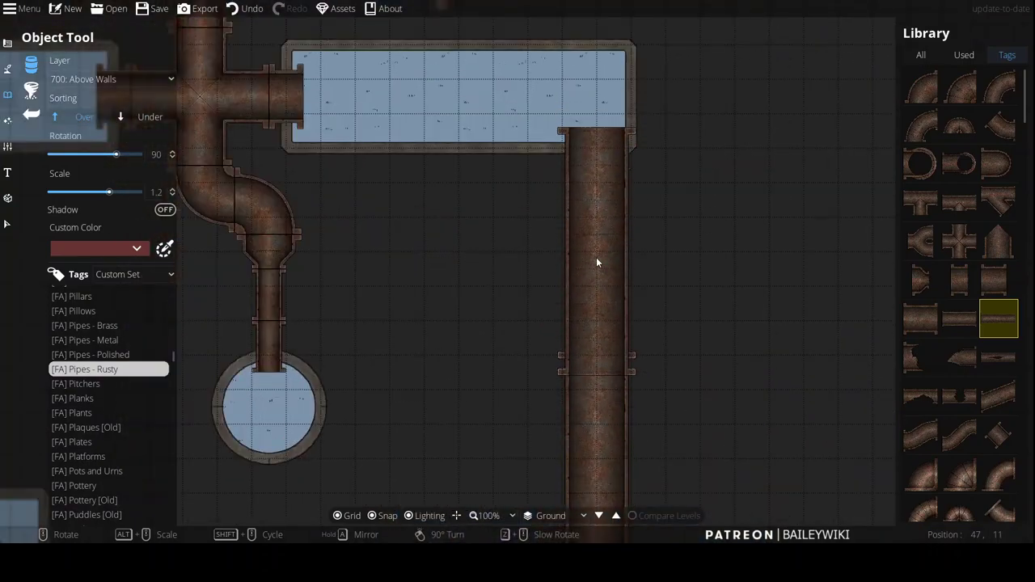
left_click(960, 317)
left_click(596, 270)
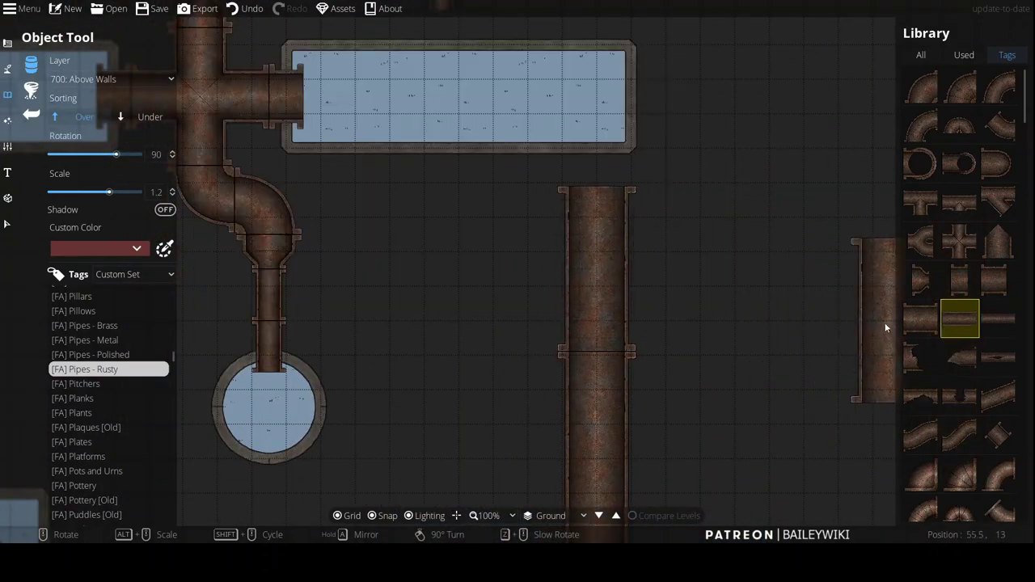
left_click_drag(885, 323, 893, 362)
left_click(997, 281)
left_click(611, 203)
Step: Extend the easternmost rectangular room's end wall outward by one grid square by editing its wall points
left_click(9, 44)
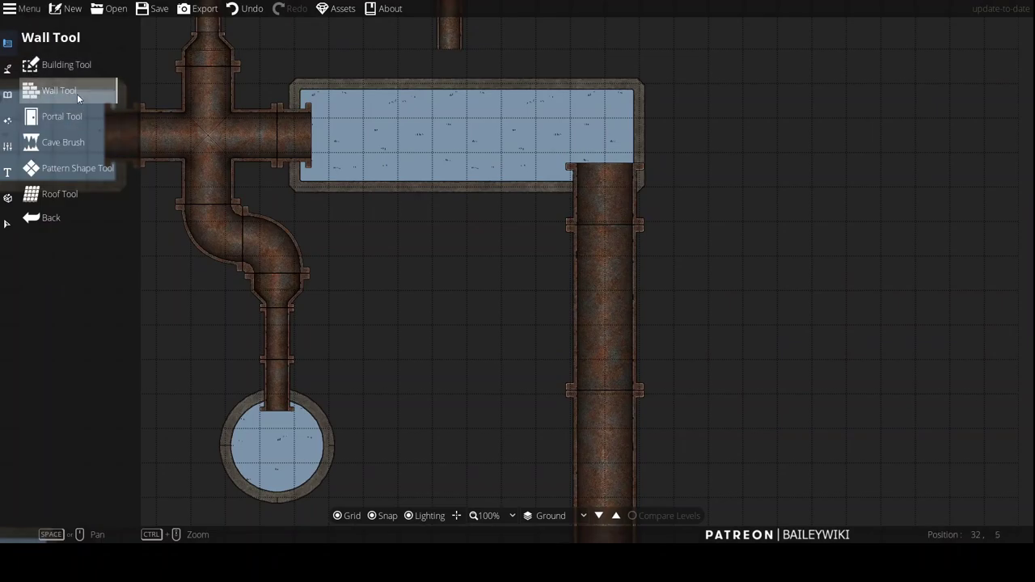
left_click(77, 94)
left_click(116, 61)
left_click_drag(639, 123, 674, 187)
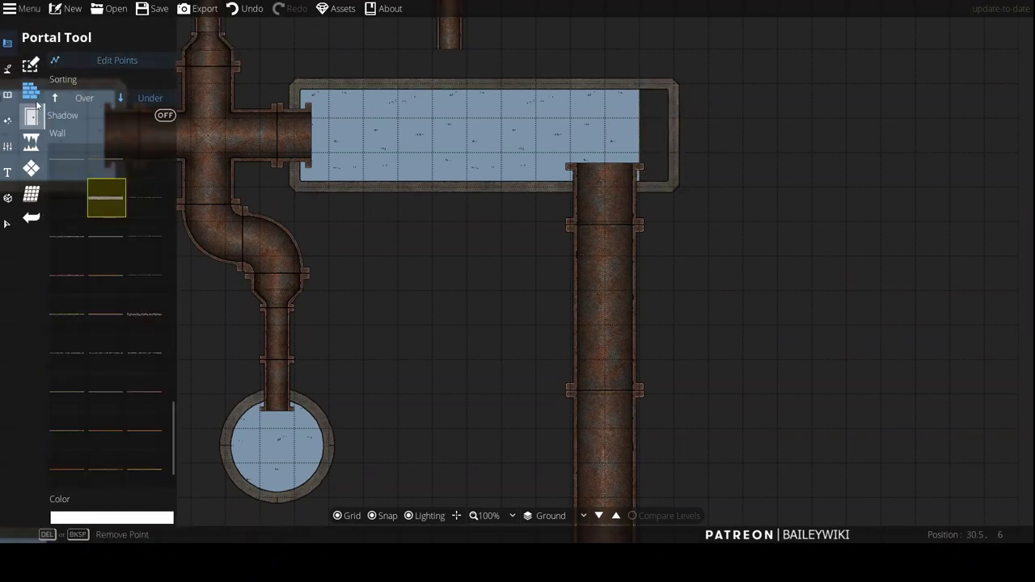
Step: Extend the easternmost rectangular room's floor pattern outward to meet its relocated end wall by moving the shape's edge point
left_click(31, 168)
left_click_drag(640, 135, 675, 90)
scroll(745, 261, "down", 10)
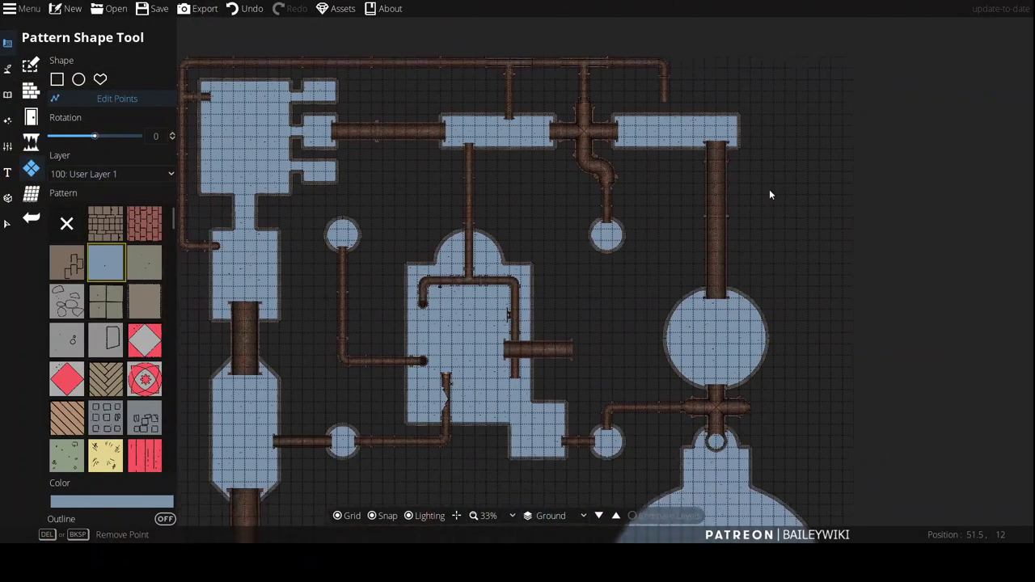
Step: Examine the pipe layout around the central room and the neighbouring round rooms for unfinished connections
left_click_drag(714, 287, 636, 121)
scroll(636, 129, "up", 3)
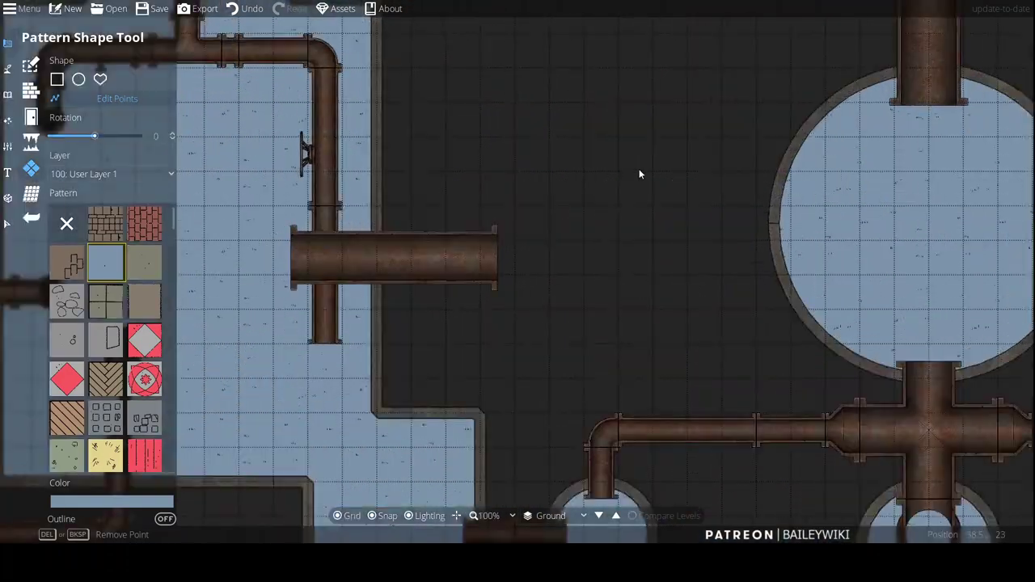
scroll(639, 173, "down", 2)
left_click_drag(639, 178, 725, 83)
scroll(497, 268, "down", 1)
left_click_drag(558, 206, 315, 386)
scroll(497, 267, "up", 2)
scroll(552, 168, "down", 2)
left_click_drag(580, 144, 644, 273)
key("Escape")
Step: Place a Straight Medium A4 4x1 rusty pipe running east from the reducer of the cross junction below the big round room
left_click_drag(801, 290, 599, 120)
scroll(599, 122, "up", 5)
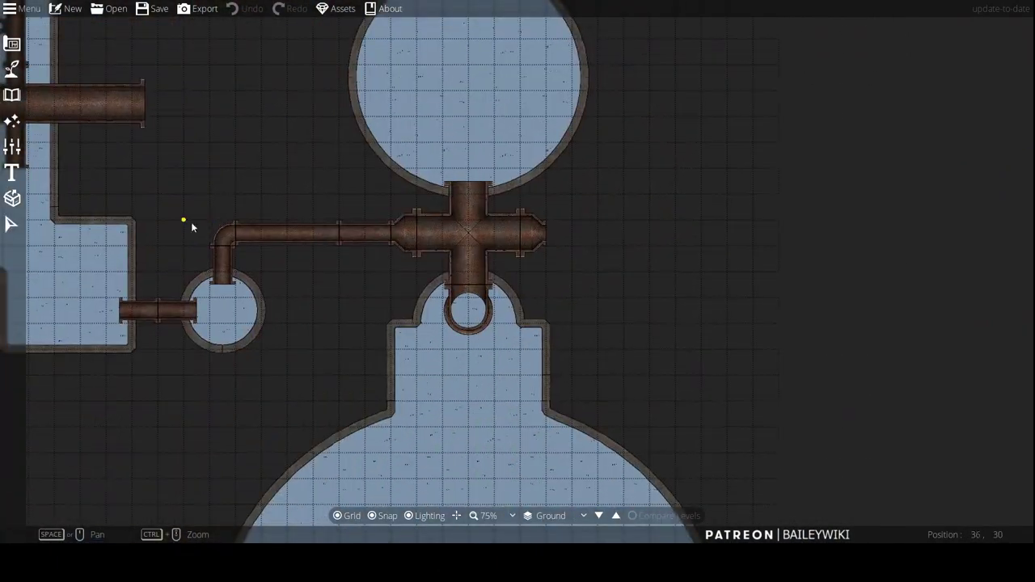
left_click(11, 95)
left_click(998, 318)
scroll(992, 374, "down", 10)
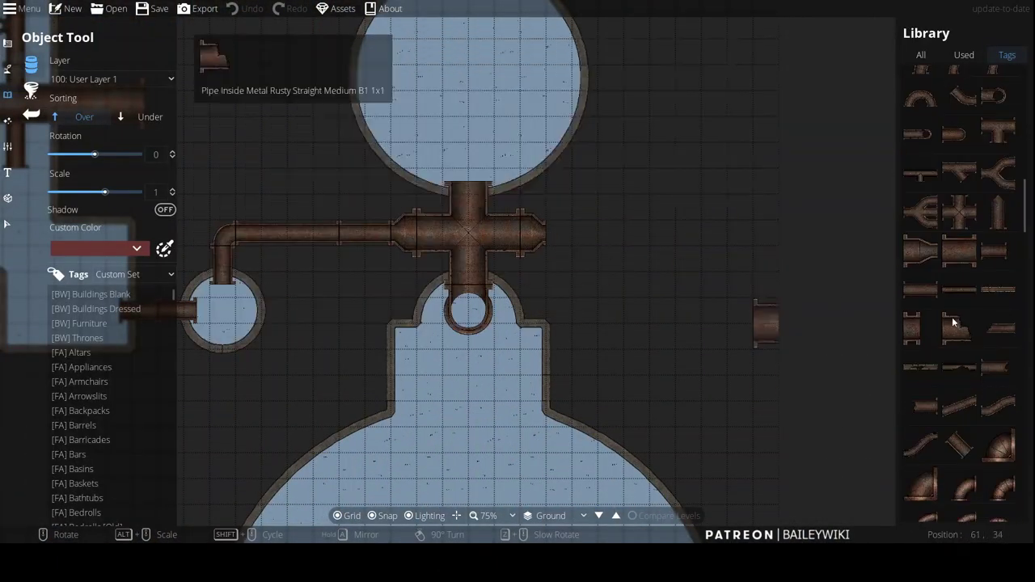
left_click(958, 295)
left_click(594, 233)
scroll(594, 233, "up", 3)
scroll(718, 375, "up", 1)
scroll(718, 376, "up", 1)
scroll(718, 376, "down", 1)
scroll(717, 376, "down", 7)
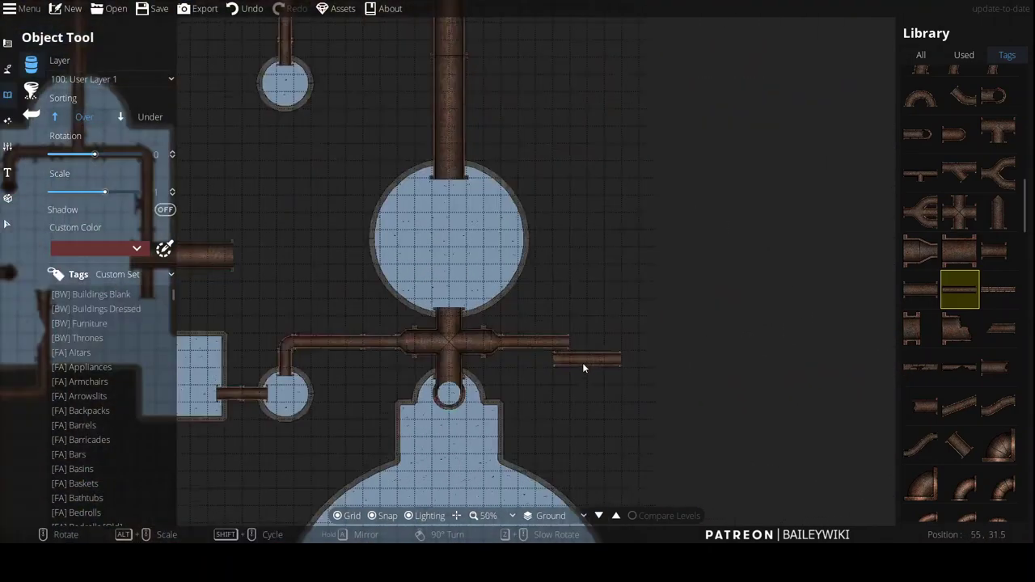
scroll(582, 362, "up", 4)
scroll(962, 268, "up", 2)
scroll(962, 268, "up", 2)
Step: Turn the east run upward with a medium corner at -180 rotation, and fill the gap with a shorter straight pipe
left_click(929, 291)
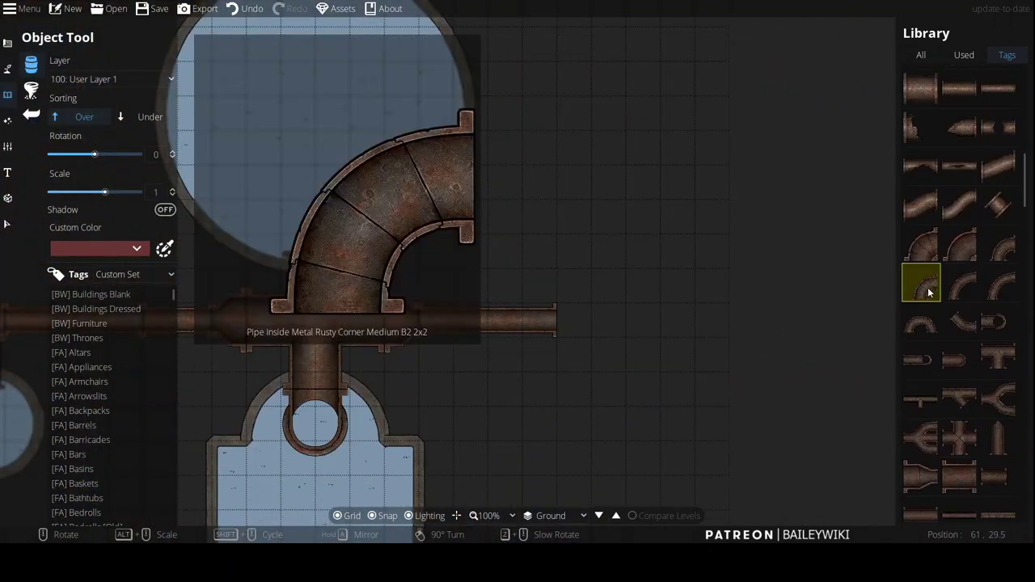
left_click(960, 245)
right_click(573, 317)
right_click(573, 317)
left_click(648, 318)
scroll(998, 386, "down", 2)
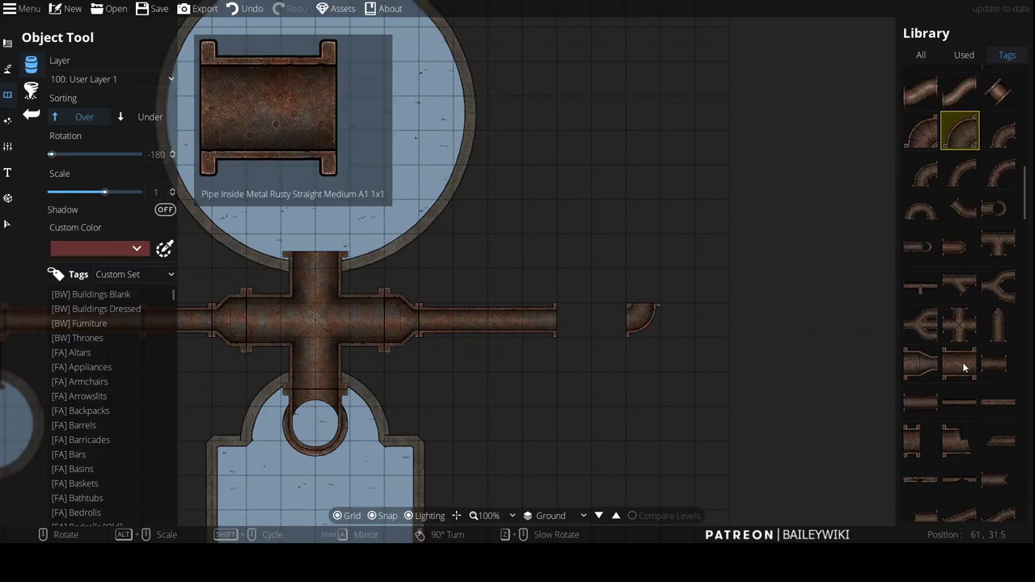
left_click(997, 364)
left_click(922, 400)
left_click(591, 319)
Step: Place a three-way medium pipe junction at -90 rotation on the upward end of the corner
left_click(923, 327)
right_click(643, 261)
left_click(642, 257)
scroll(642, 257, "up", 3)
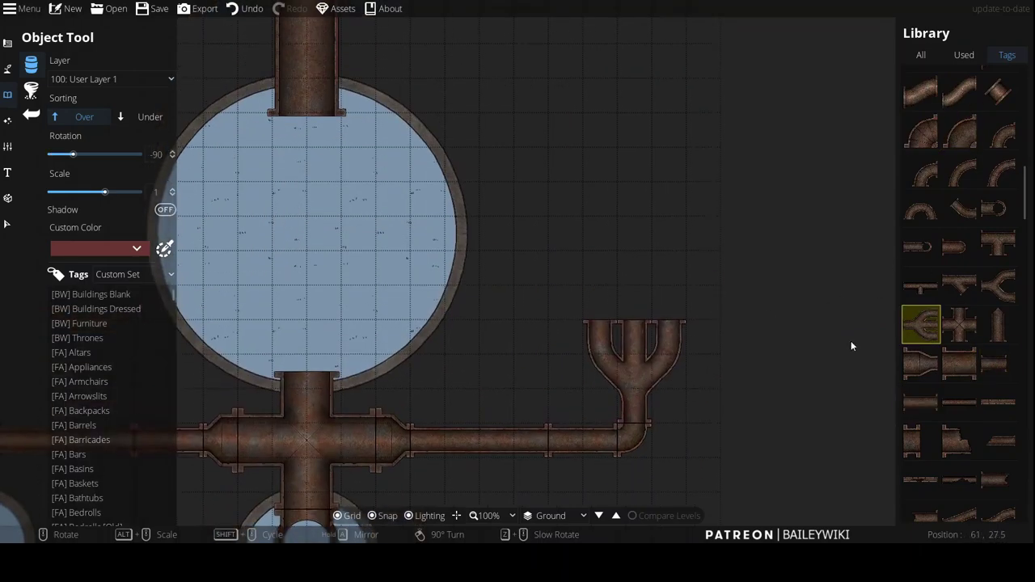
Step: Form a U-bend on the junction's east branch from corners at 0 and 90 rotation, and put a 90 rotation corner on its west branch
left_click(960, 129)
right_click(670, 299)
right_click(671, 301)
right_click(671, 304)
left_click(671, 305)
right_click(695, 303)
right_click(696, 303)
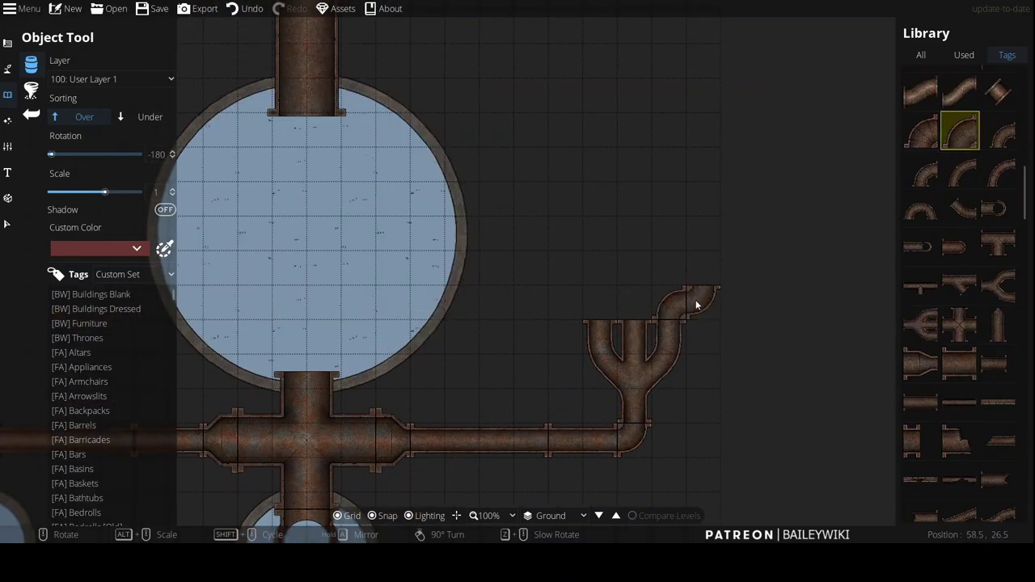
right_click(696, 303)
left_click_drag(657, 478, 673, 137)
left_click(713, 105)
scroll(641, 267, "up", 4)
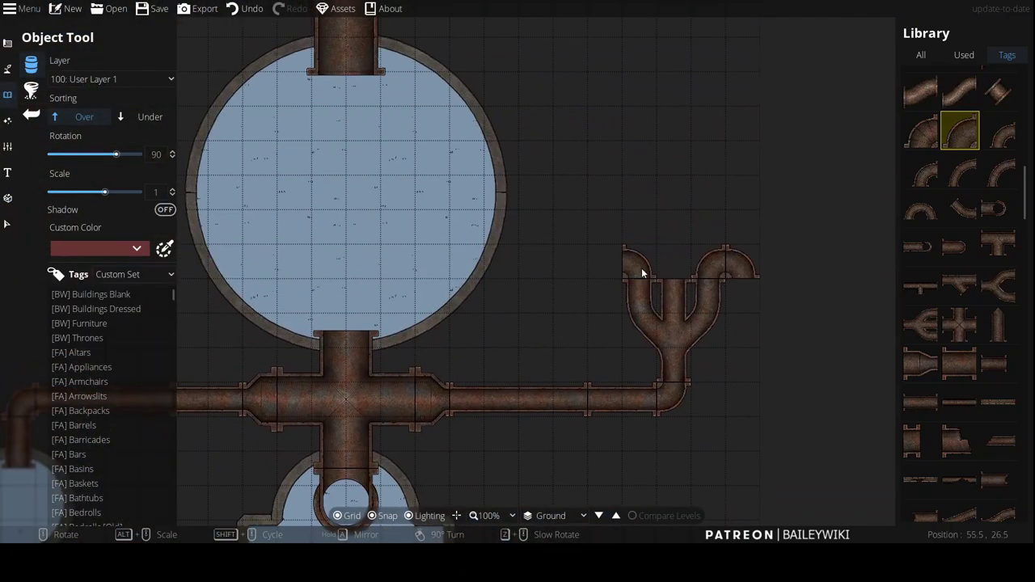
Step: Extend the junction's middle and west branches upward with Straight Medium A4 4x1 pipes, adding a corner at -90 rotation on the west branch
left_click(960, 402)
left_click(668, 214)
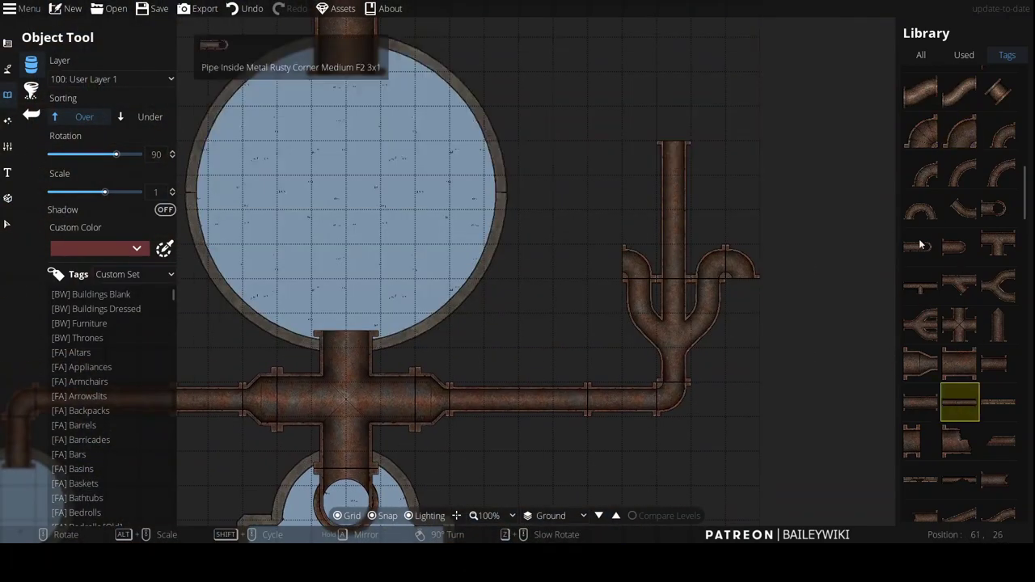
left_click(960, 129)
left_click(602, 261)
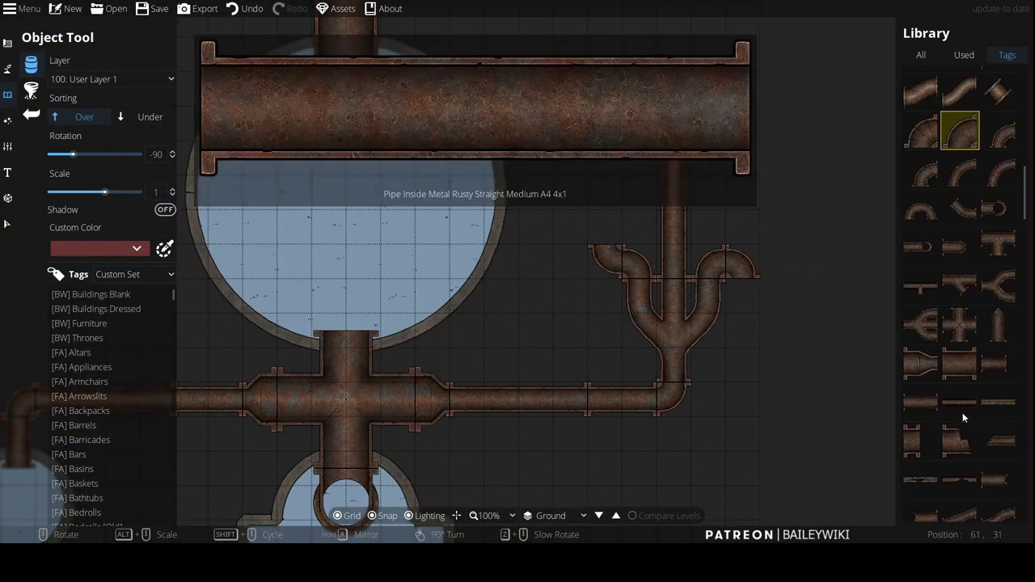
left_click(960, 408)
left_click(603, 169)
scroll(603, 168, "up", 3)
scroll(966, 393, "up", 1)
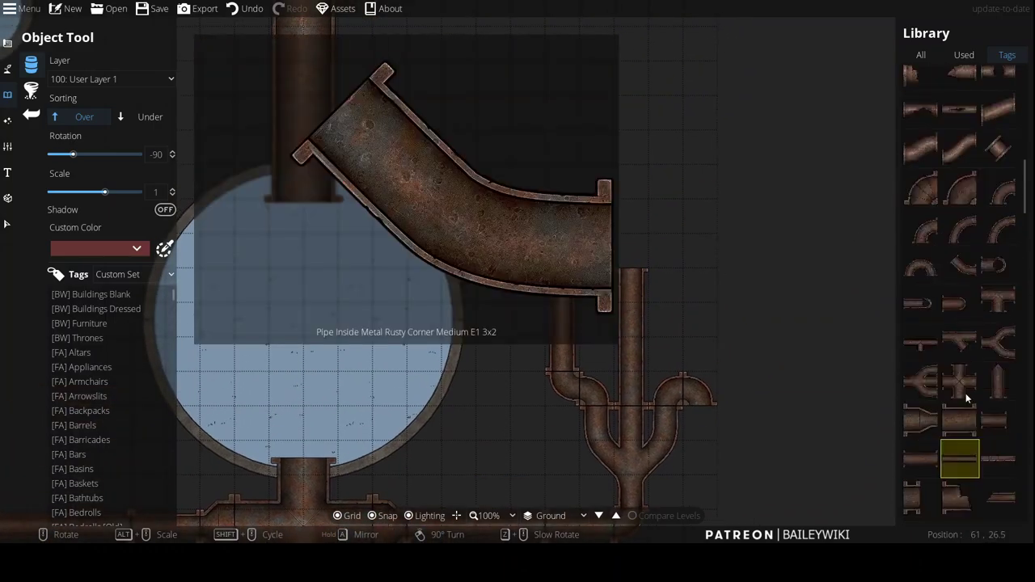
Step: Place a Corner Medium F1 2x1 outlet at -90 rotation on the middle pipe's upper end, and a second one higher up facing it
scroll(960, 362, "down", 5)
scroll(992, 358, "up", 2)
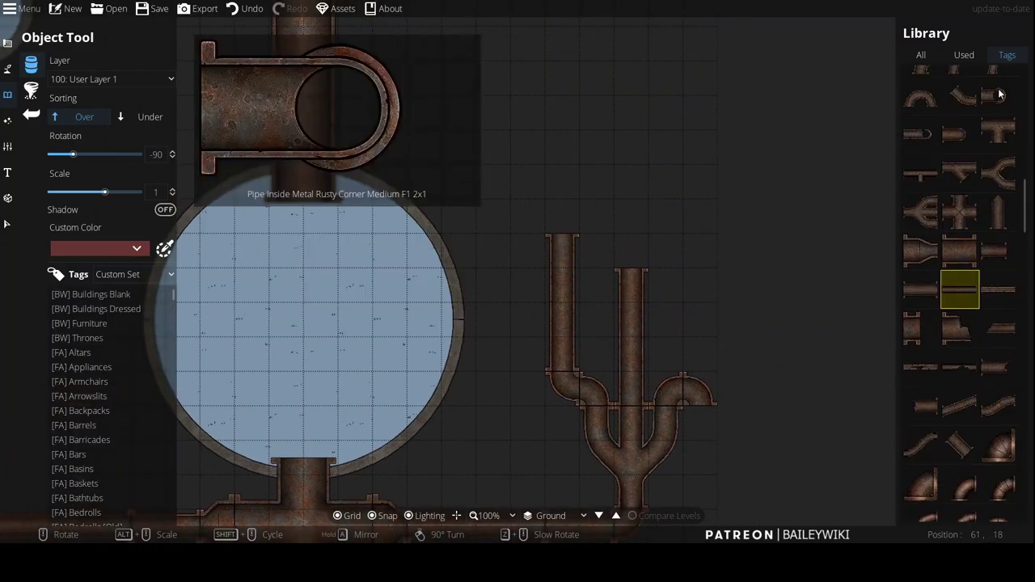
left_click(998, 94)
scroll(631, 238, "up", 3)
left_click(630, 239)
scroll(631, 234, "down", 3)
right_click(637, 122)
right_click(638, 122)
left_click_drag(637, 67, 643, 186)
left_click(642, 204)
left_click_drag(672, 357, 709, 287)
Step: Continue the west branch upward with a broken straight medium pipe at -90 rotation
left_click(960, 367)
right_click(607, 220)
right_click(606, 220)
scroll(612, 207, "up", 1)
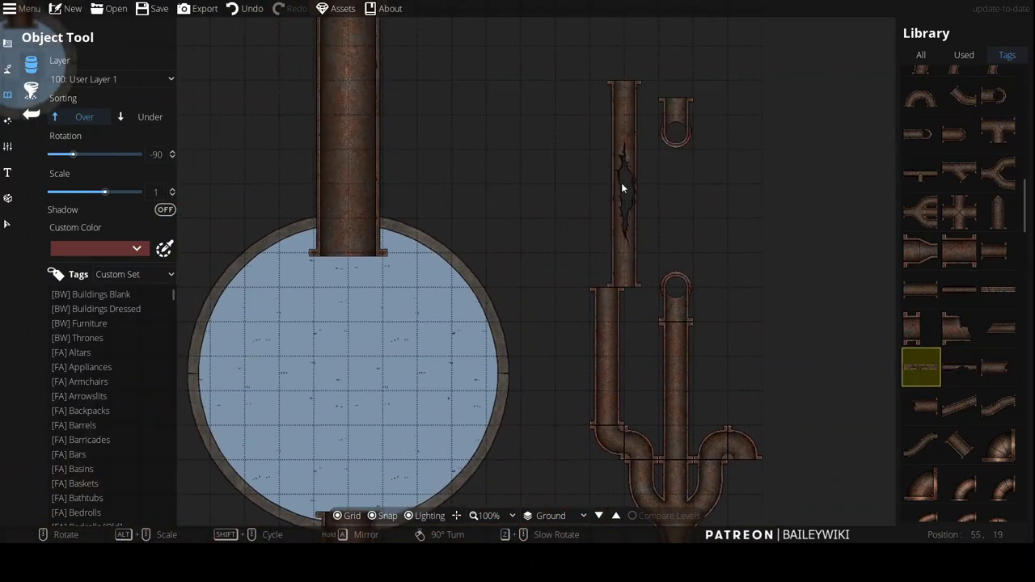
left_click(965, 367)
left_click(606, 223)
left_click_drag(787, 166, 788, 316)
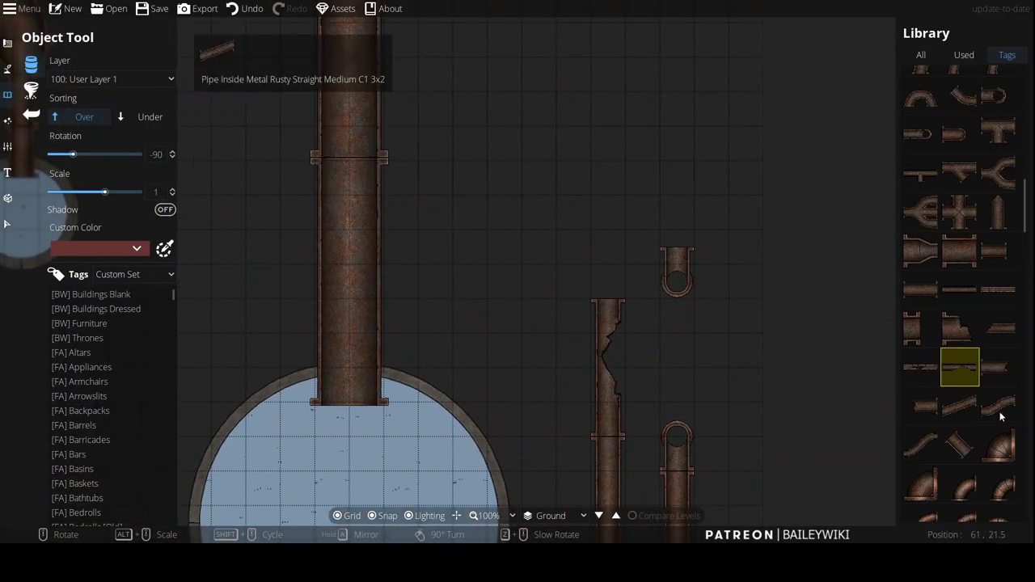
Step: Add straight medium pipes above the broken pipe and the upper outlet until both upright runs reach the same height
left_click(960, 289)
left_click(605, 225)
scroll(674, 218, "up", 1)
scroll(674, 217, "down", 2)
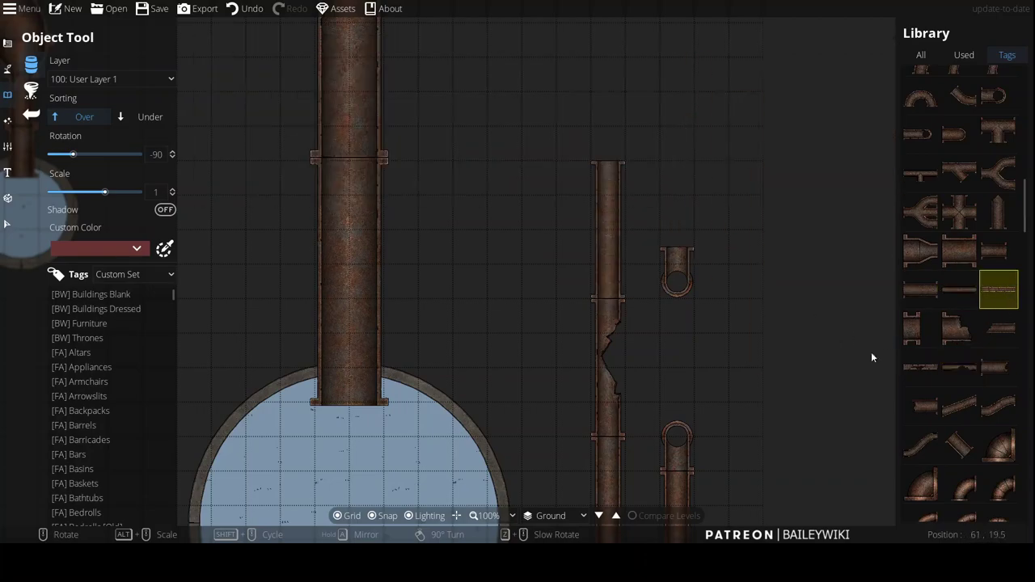
left_click(960, 289)
left_click(678, 184)
scroll(615, 107, "up", 2)
left_click(608, 135)
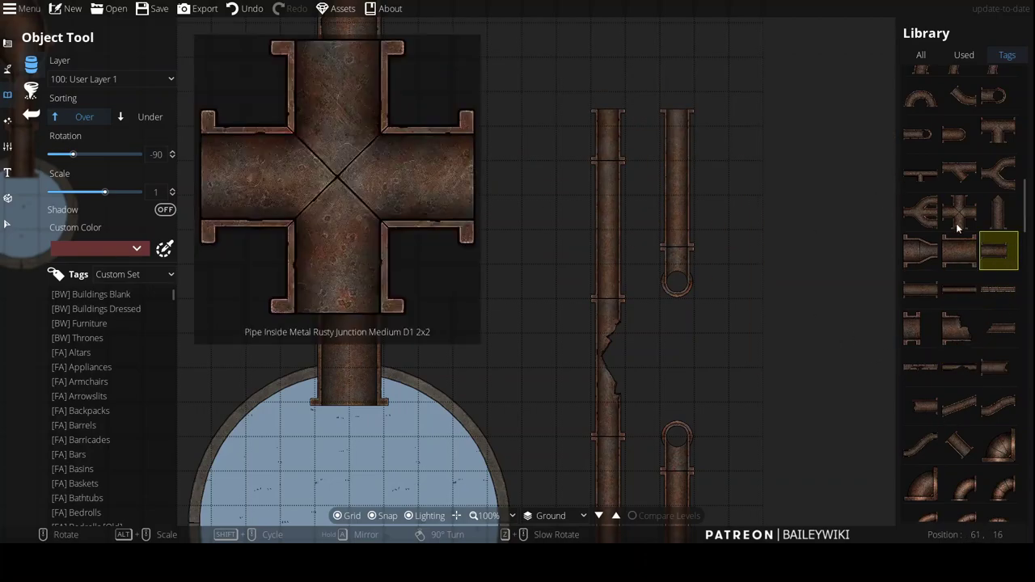
Step: Join the upper ends of the two upright runs with a Junction Medium C1 3x3 pipe at 90 rotation
left_click(998, 172)
right_click(635, 51)
right_click(636, 51)
left_click(636, 59)
left_click_drag(636, 55, 607, 237)
Step: Fill both outlet openings with Corner Medium G1 2x1 pipes at 90 and -90 rotation, sorted Under on the -100: Below Water layer
left_click_drag(550, 517, 606, 226)
scroll(606, 228, "down", 1)
scroll(718, 266, "up", 2)
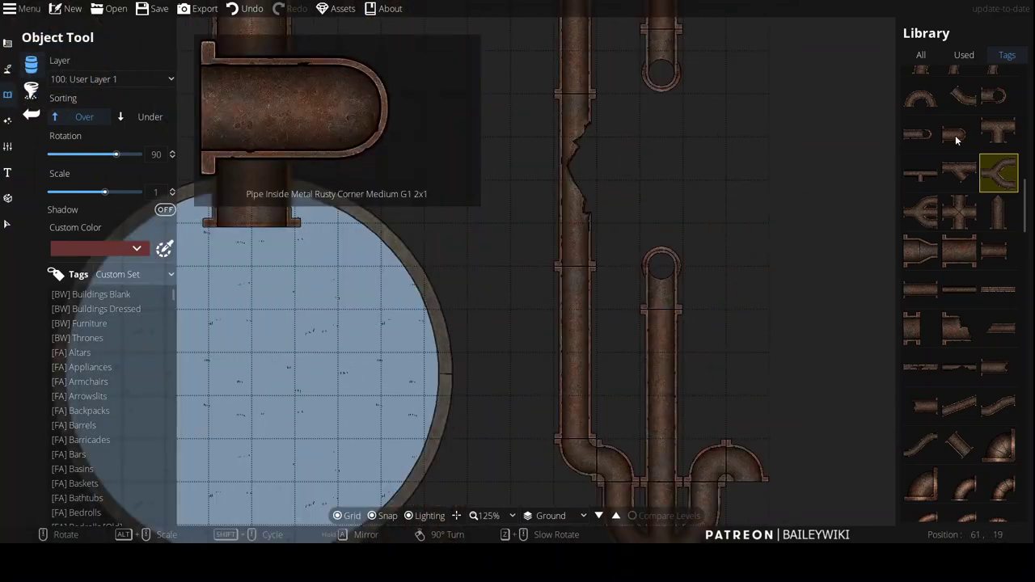
left_click(959, 135)
right_click(661, 267)
right_click(662, 267)
left_click(148, 118)
left_click(663, 279)
right_click(661, 146)
right_click(661, 146)
left_click(136, 78)
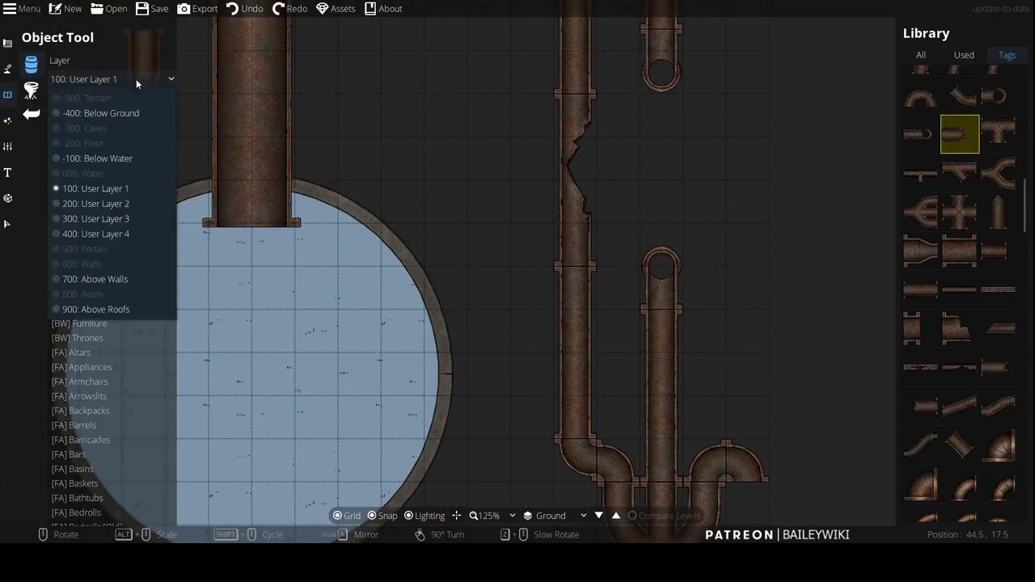
left_click(93, 158)
left_click(663, 71)
right_click(662, 202)
right_click(662, 202)
left_click(663, 273)
Step: Darken the two outlet openings with the Shadow A 40% Circle Full object, sorted Over
left_click(965, 55)
left_click(920, 319)
left_click(71, 116)
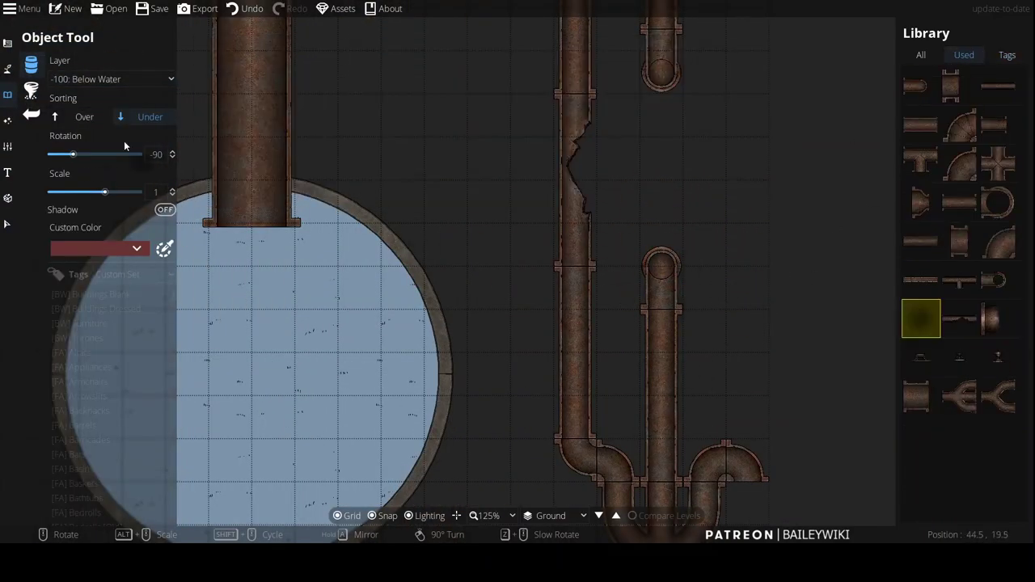
scroll(728, 162, "down", 1)
left_click_drag(716, 230, 587, 87)
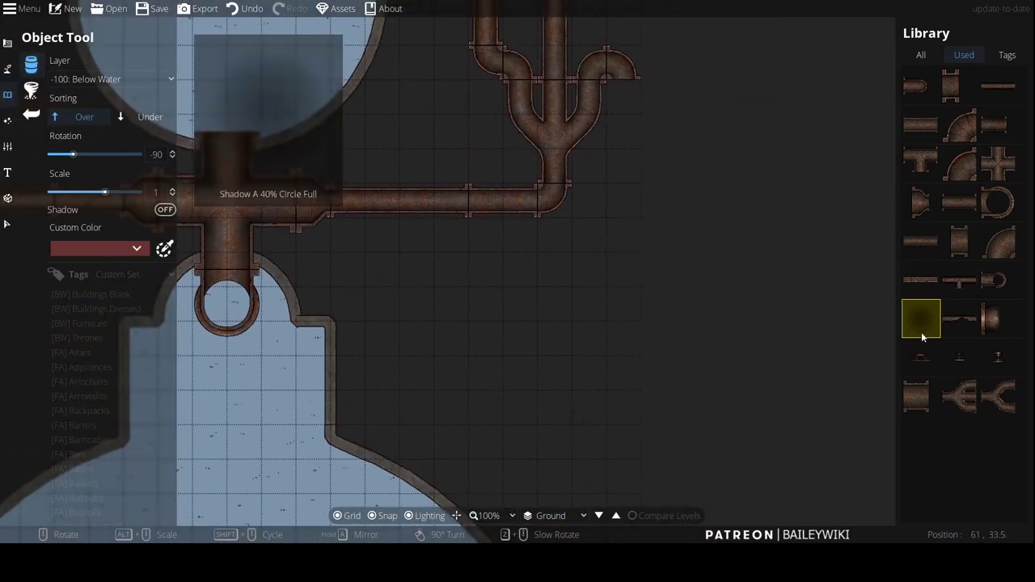
Step: Place a Straight Medium A4 4x1 pipe running down from the outer end of the three-way junction's U-bend
left_click(997, 86)
left_click(624, 148)
left_click(959, 280)
right_click(627, 287)
right_click(627, 287)
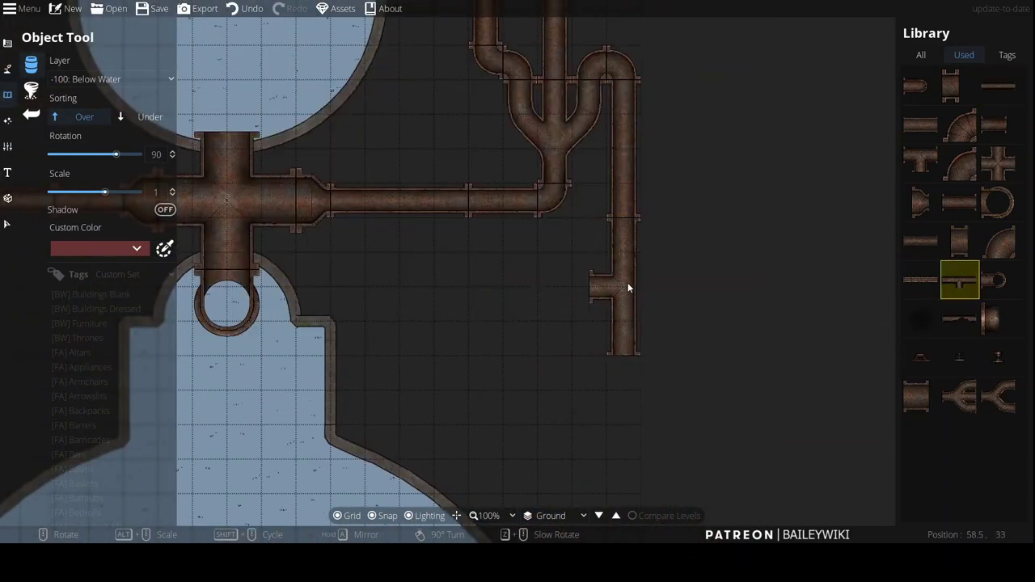
Step: Continue the descending pipe with another Straight Medium A4 4x1 piece and end it with a medium corner at -180 rotation
left_click(998, 85)
left_click(618, 284)
left_click(998, 242)
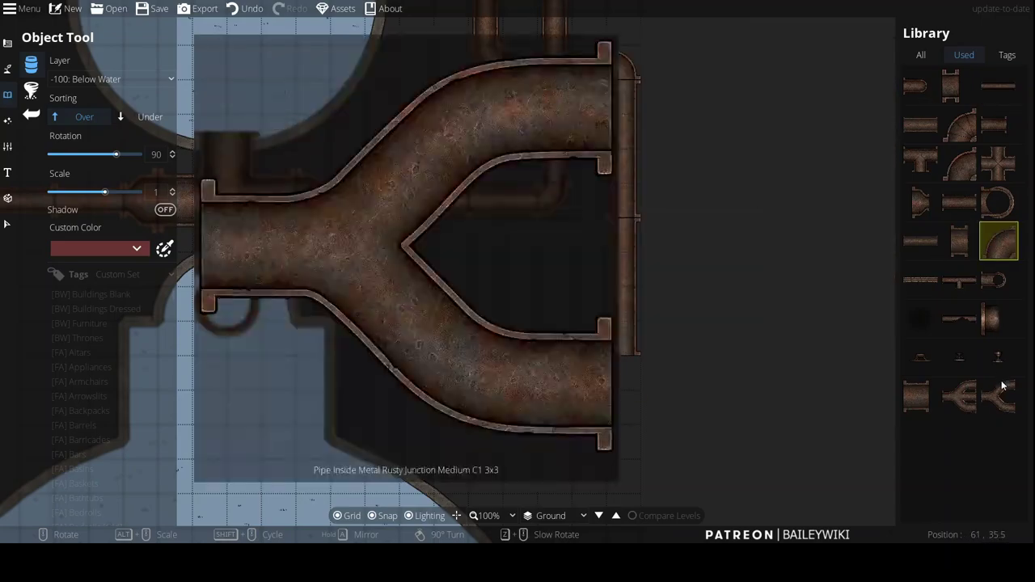
left_click(960, 163)
right_click(607, 388)
left_click(621, 368)
Step: Set up a new wall with the shadow off, Under sorting and a different wall style
left_click_drag(615, 332, 651, 230)
scroll(542, 181, "down", 3)
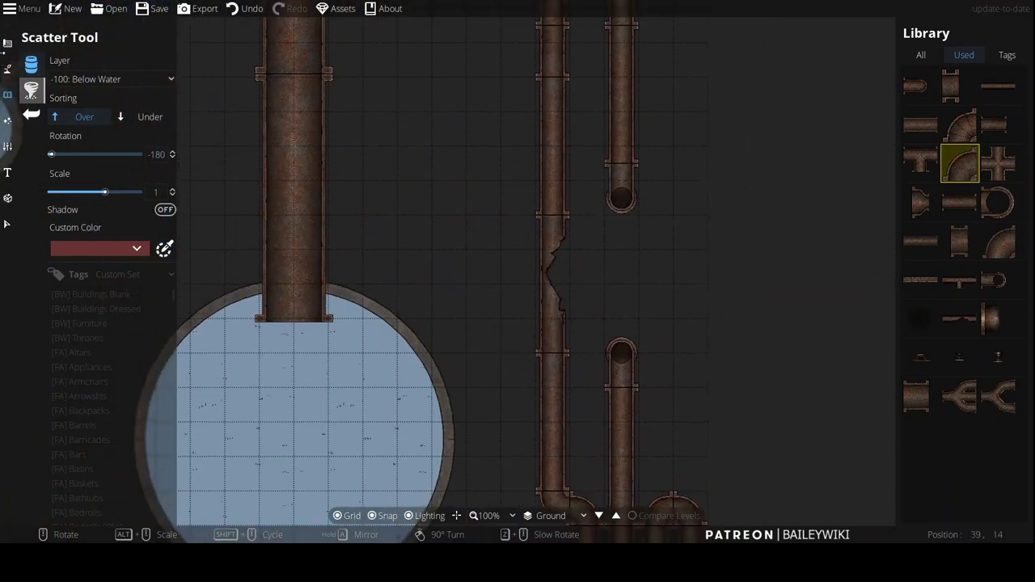
left_click(7, 224)
left_click(8, 43)
left_click(31, 89)
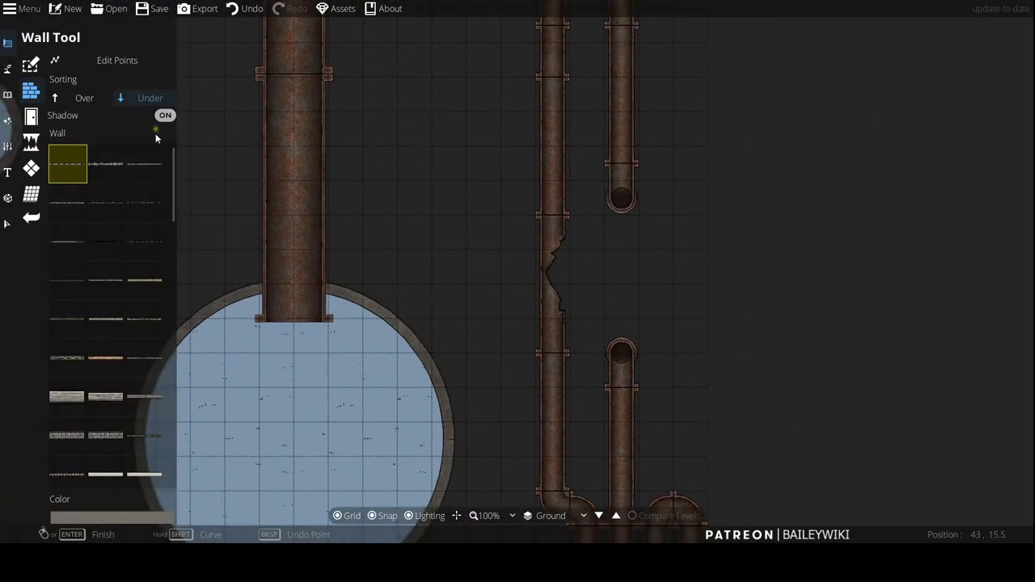
left_click(164, 116)
scroll(118, 370, "down", 15)
scroll(102, 380, "down", 9)
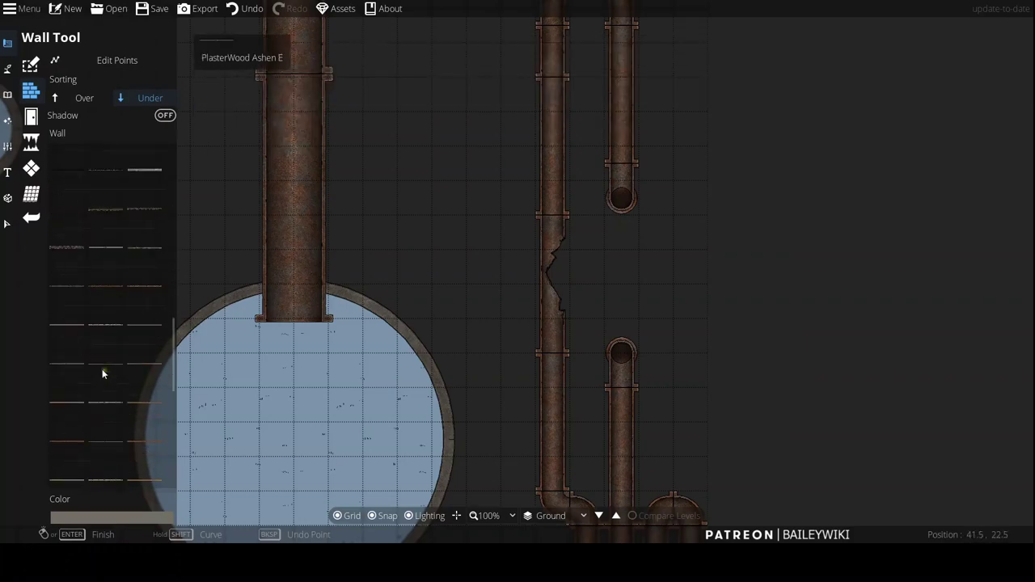
left_click(106, 299)
Step: Try a black rectangular wall of about 4.5 by 5.5 grid squares around the broken pipe and the two facing outlets, and undo it
left_click(108, 518)
double_click(79, 501)
type("9e9e9e")
left_click(142, 501)
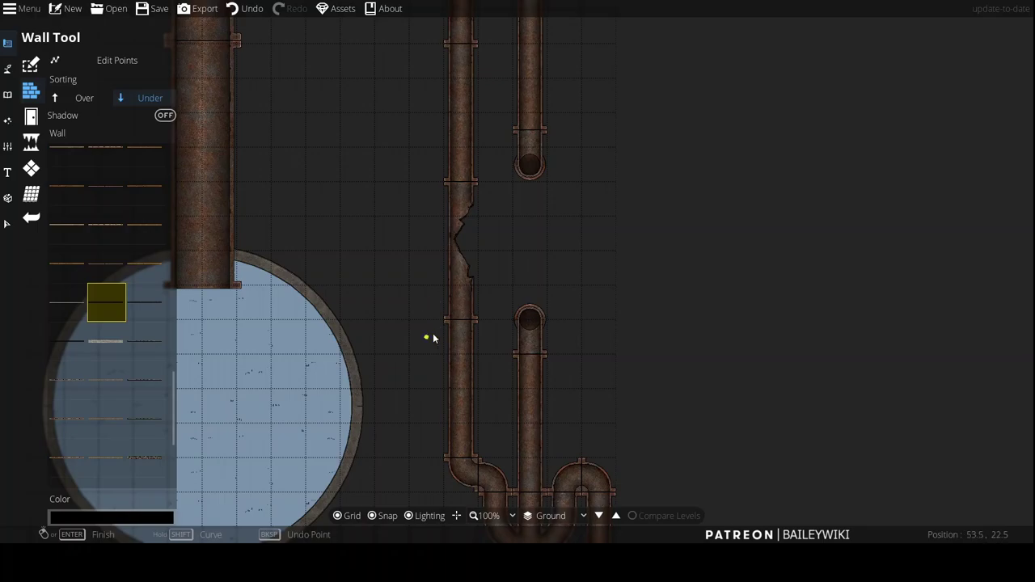
left_click(443, 337)
left_click(443, 148)
left_click(598, 148)
left_click(599, 336)
left_click(443, 337)
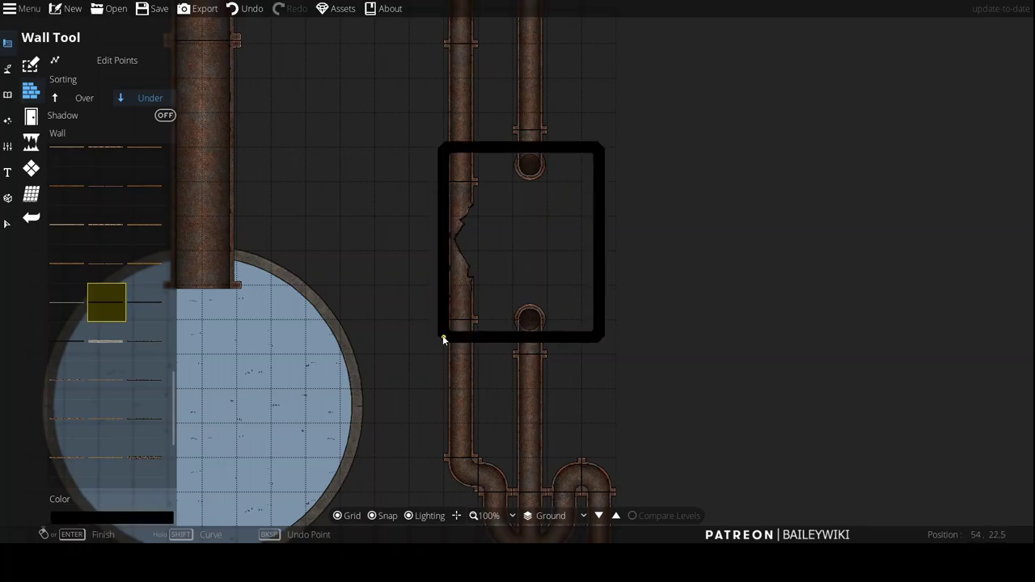
key("ctrl+z")
Step: Change the wall colour to light grey using the copied hex value
left_click(142, 516)
left_click(144, 504)
left_click(134, 517)
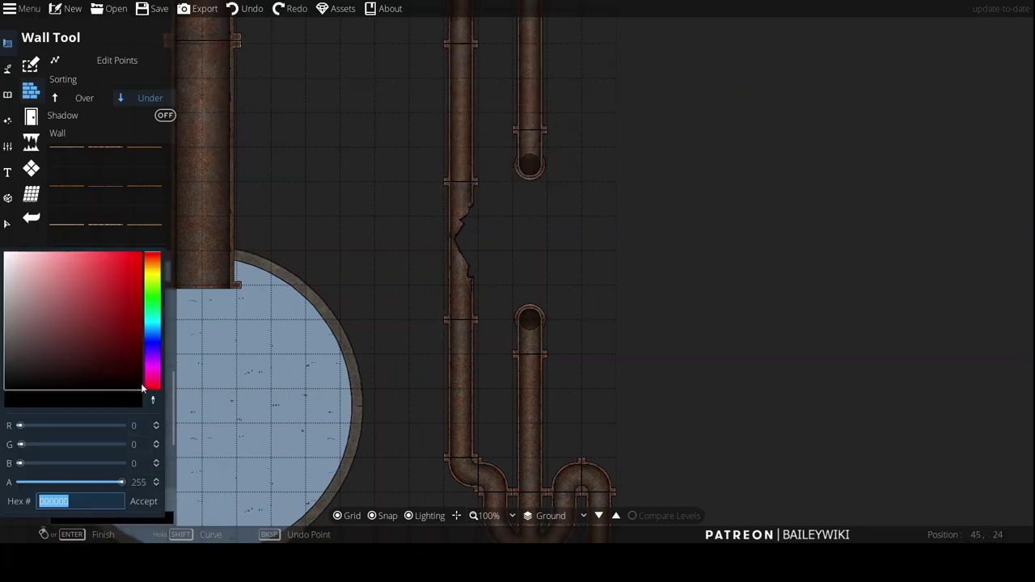
key("ctrl+v")
left_click(144, 502)
Step: Draw a light grey rectangular wall of about 4.5 by 5.5 grid squares around the broken pipe and the two facing outlets
left_click(443, 148)
left_click(443, 337)
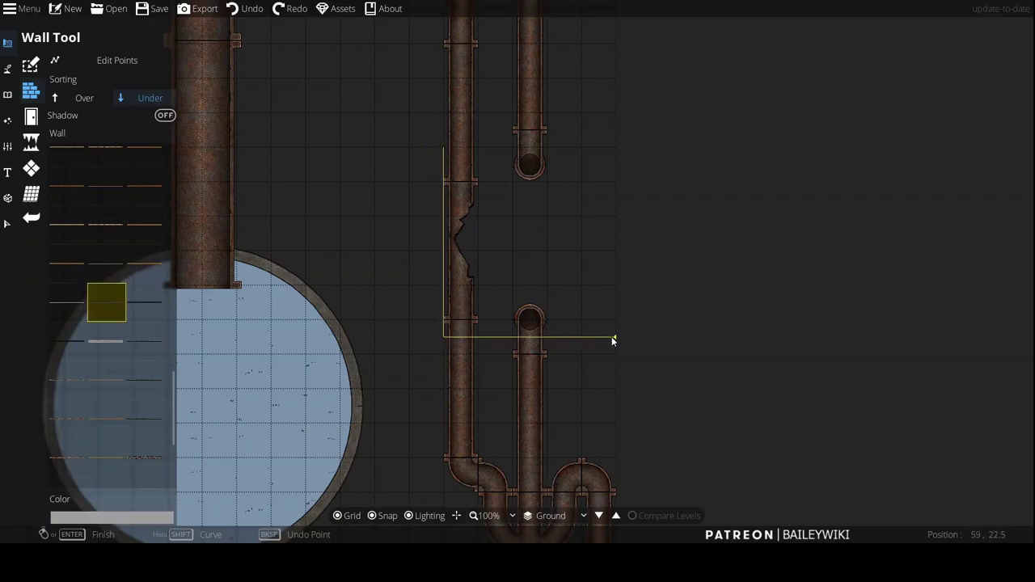
left_click(599, 336)
left_click(599, 148)
left_click(443, 148)
Step: Select the new rectangular wall around the broken pipe and apply a different wall style to it
scroll(489, 208, "up", 3)
left_click(6, 226)
scroll(352, 217, "down", 3)
left_click_drag(342, 122, 516, 367)
left_click(89, 200)
left_click(81, 401)
left_click(360, 194)
scroll(360, 194, "up", 3)
scroll(676, 341, "down", 5)
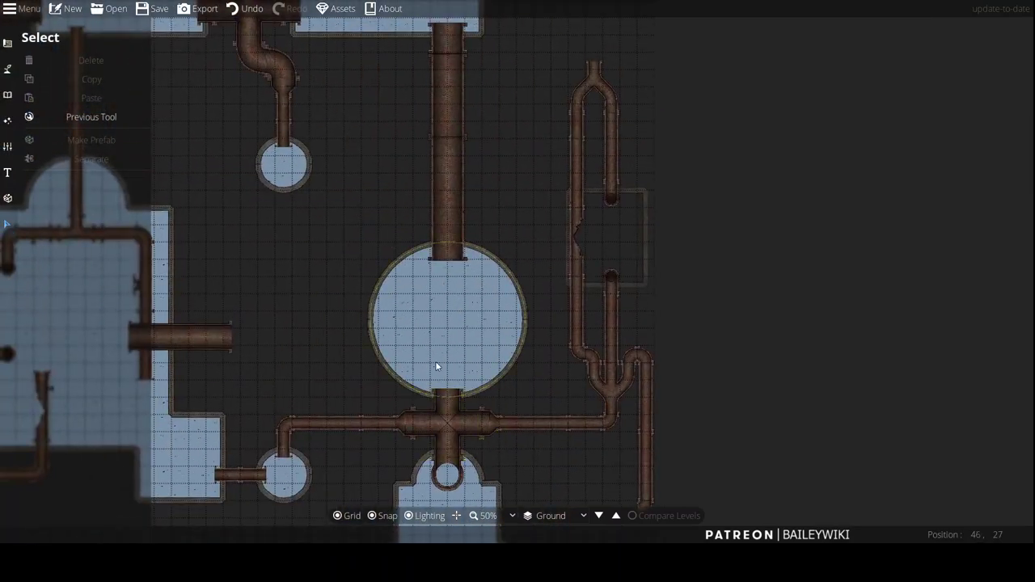
Step: Set the object layer to 700: Above Walls and extend the descending pipe into the long pool with Straight Medium A2 2x1 at -90 rotation
scroll(323, 283, "up", 2)
scroll(364, 64, "down", 1)
left_click_drag(416, 32, 472, 434)
left_click(12, 115)
left_click(7, 94)
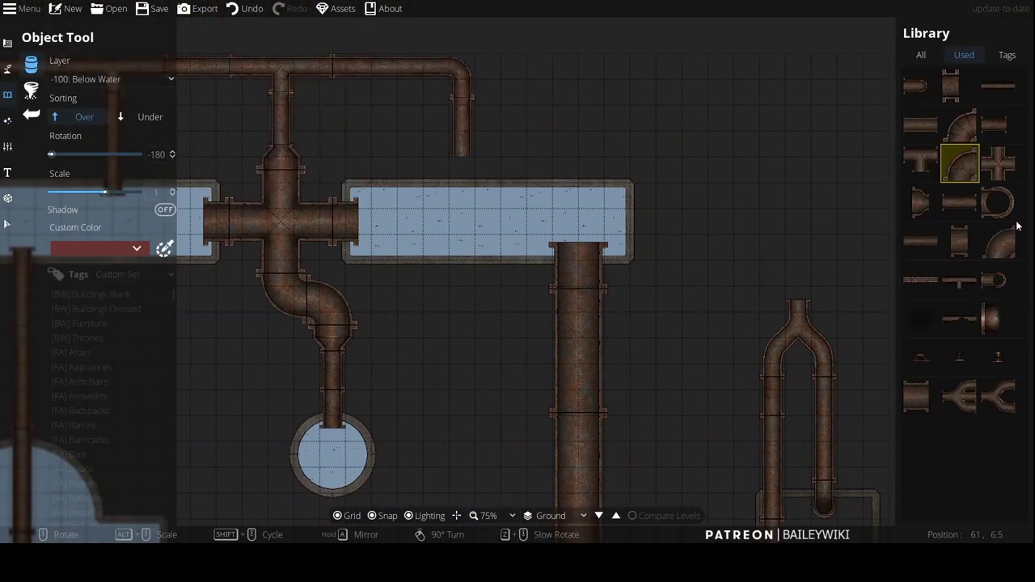
left_click(960, 202)
left_click(80, 79)
left_click(89, 287)
scroll(461, 185, "up", 3)
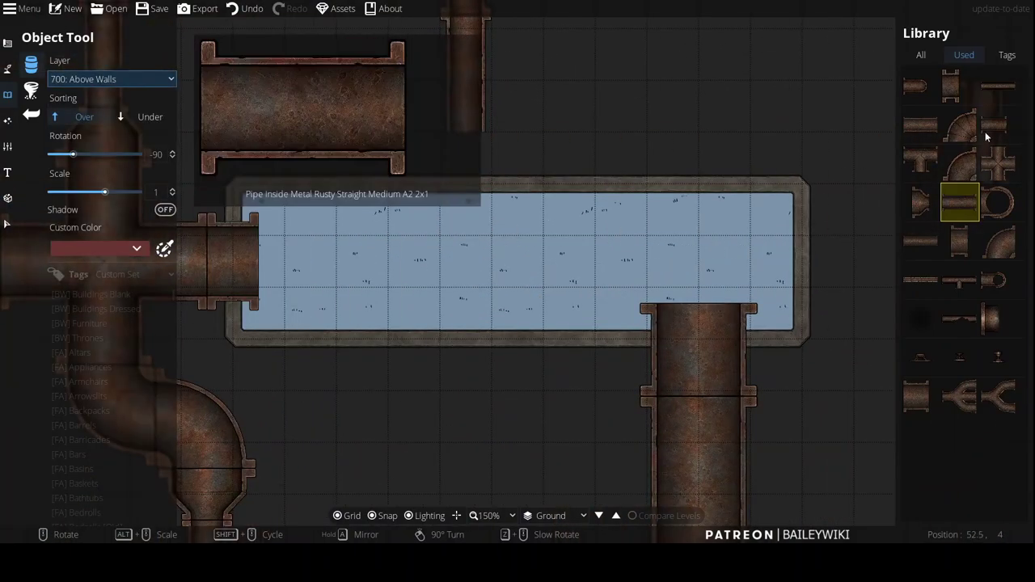
left_click(992, 128)
left_click(466, 170)
Step: Extend the forked pipe upward with a long straight piece and top it with a medium corner at 90 rotation
scroll(601, 115, "down", 3)
left_click_drag(643, 262, 553, 323)
left_click_drag(806, 271, 762, 262)
left_click(920, 280)
left_click(738, 147)
left_click(960, 164)
right_click(757, 167)
right_click(758, 168)
left_click(757, 171)
Step: Attach a Large To Medium A1 1x2 reducer to the top corner and add a large straight pipe beyond it at 0 rotation
left_click(923, 198)
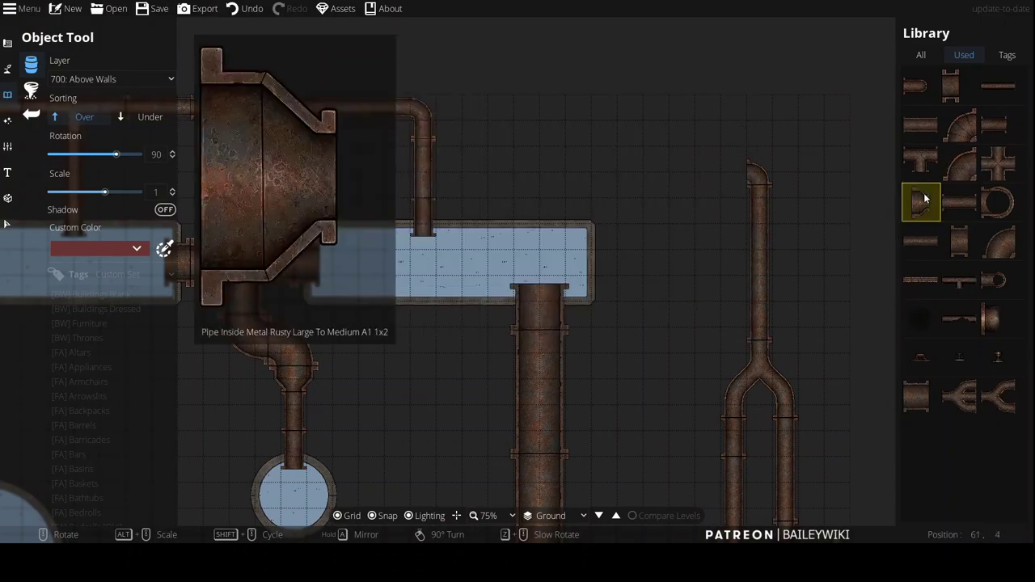
right_click(729, 171)
right_click(729, 171)
right_click(729, 172)
left_click(729, 172)
left_click(935, 121)
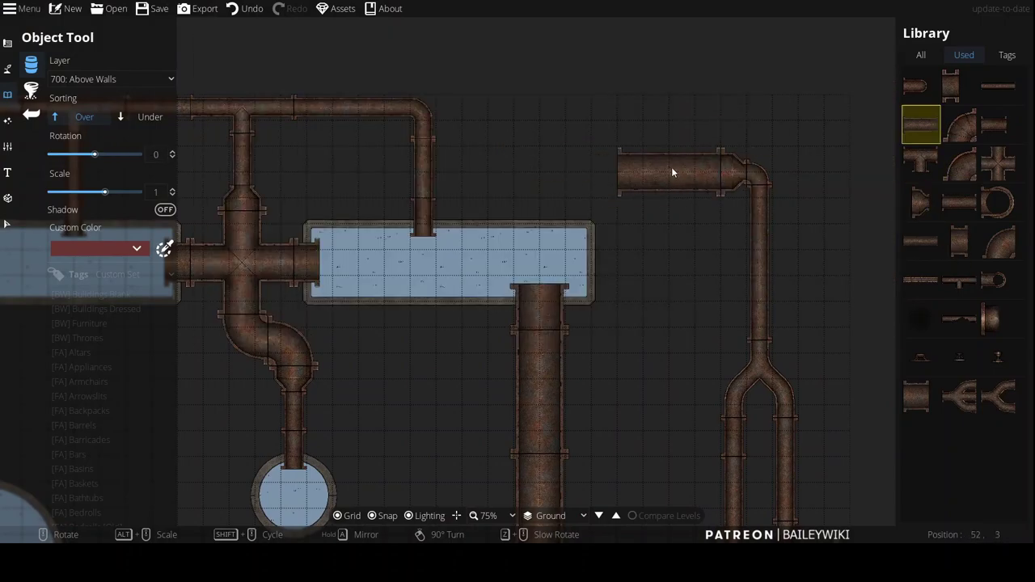
scroll(671, 166, "up", 5)
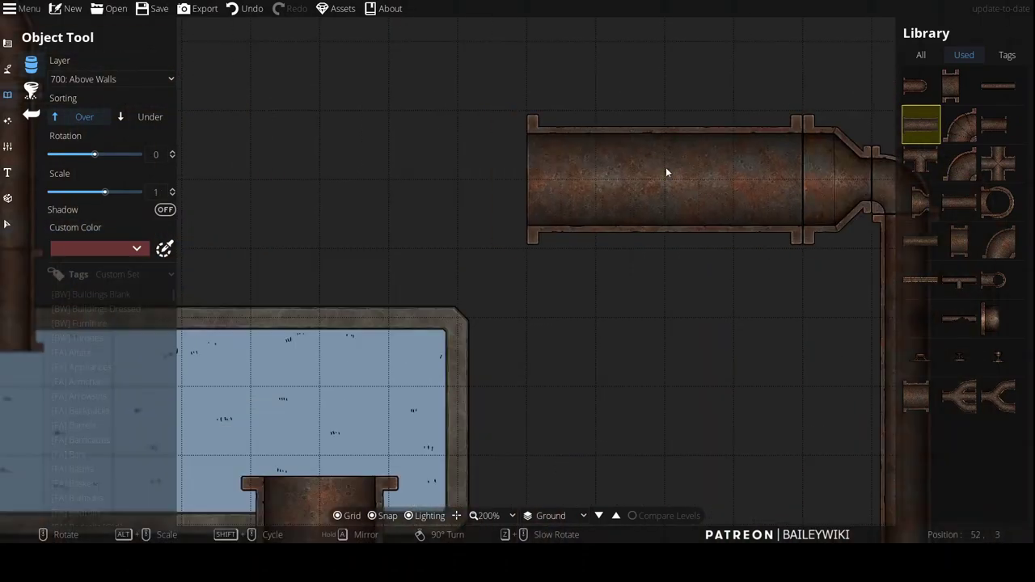
left_click_drag(666, 168, 577, 131)
left_click(589, 109)
Step: Move the reducer and the corner up half a square to align with the large straight pipe, and delete the vertical pipe below
key("s")
left_click_drag(719, 147, 719, 113)
left_click_drag(819, 152, 819, 117)
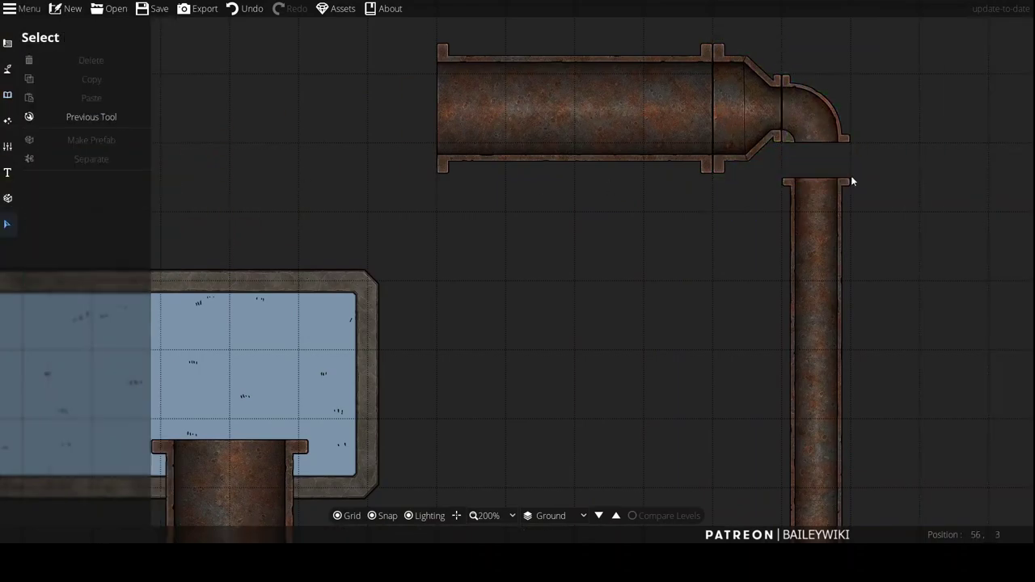
scroll(772, 100, "down", 3)
left_click(798, 244)
key("Delete")
Step: Draw a straight rusty pipe path about 6 squares long from the fork up to just below the corner
key("p")
scroll(101, 345, "down", 5)
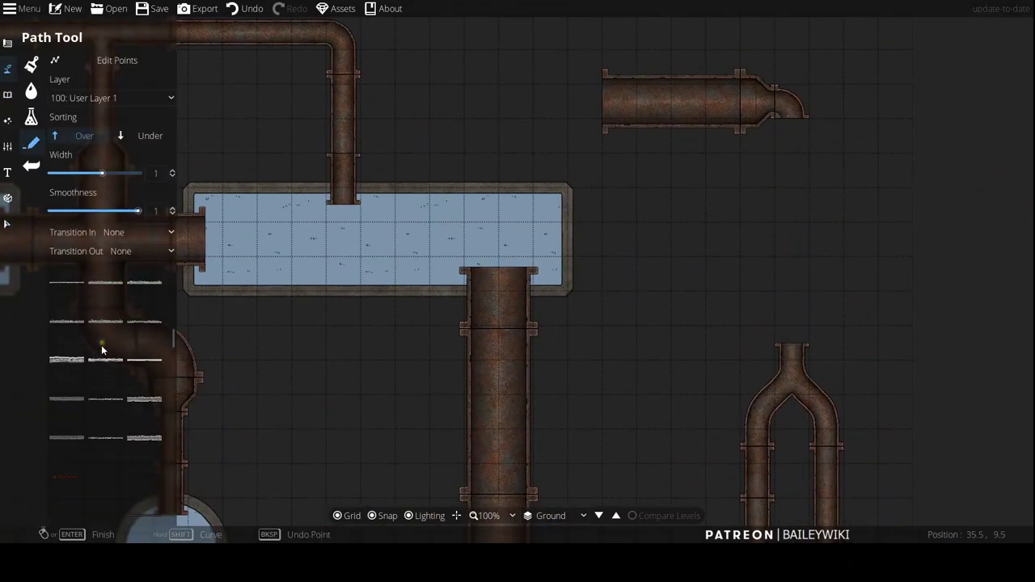
left_click(144, 388)
left_click(115, 426)
left_click(792, 345)
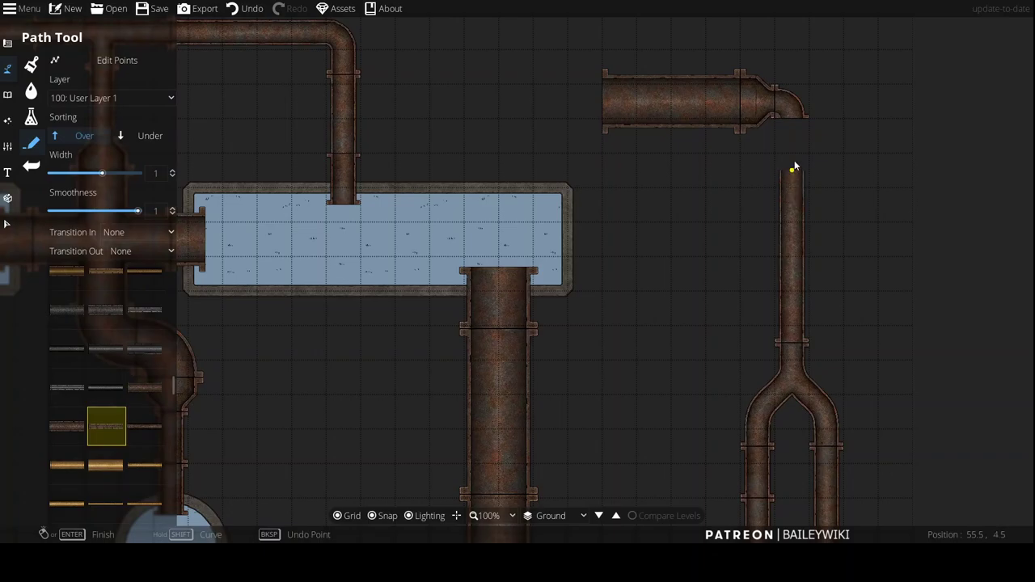
left_click(794, 132)
scroll(794, 123, "up", 3)
right_click(794, 123)
Step: Fill the gap between the corner and the vertical pipe with the half-square medium straight piece at 90 rotation
left_click(12, 96)
left_click(958, 86)
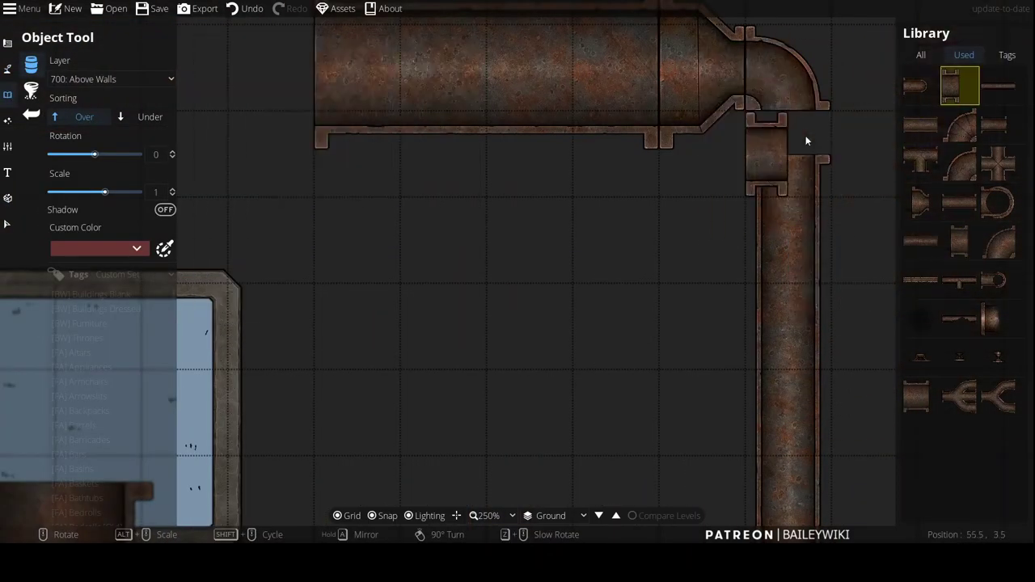
right_click(801, 135)
left_click(794, 134)
Step: Search the object library for "tank" and try the round rusty tank over the circular pools, enlarging it to 3.4 scale
scroll(589, 298, "down", 4)
left_click_drag(589, 299, 700, 251)
scroll(700, 251, "down", 2)
left_click_drag(507, 443, 406, 515)
scroll(451, 371, "up", 3)
left_click(922, 56)
left_click(978, 71)
type("tank")
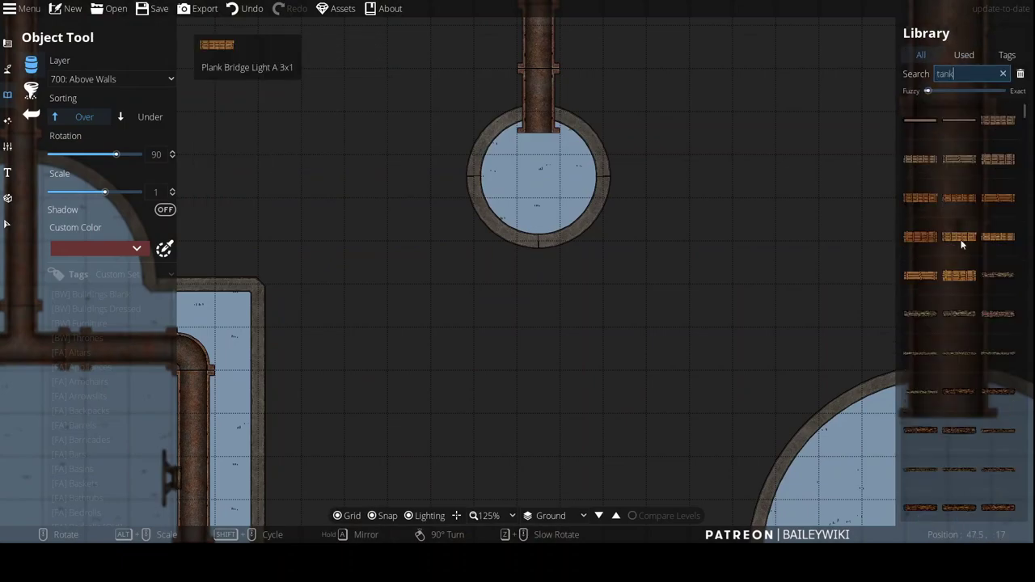
left_click(921, 469)
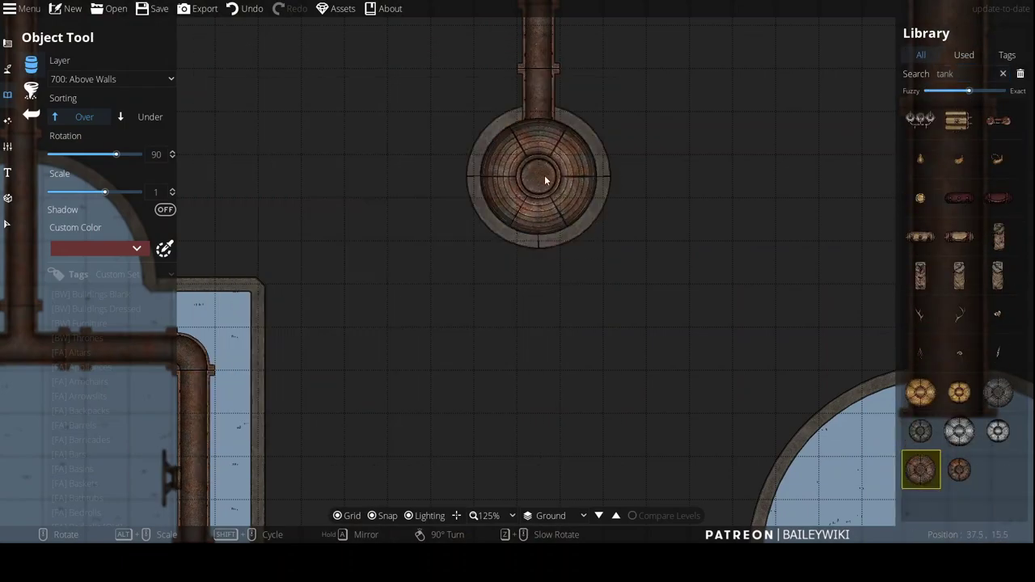
scroll(545, 180, "down", 4)
scroll(654, 386, "up", 10)
scroll(653, 380, "up", 5)
scroll(652, 382, "down", 5)
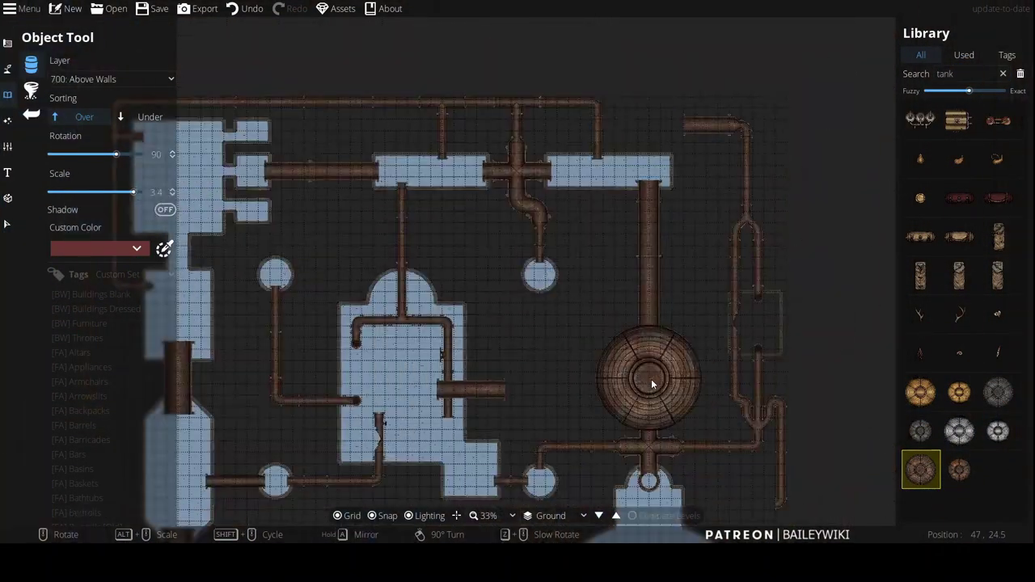
Step: Inspect the wall settings of the large round pool's lower-left arc
scroll(651, 381, "up", 3)
left_click(9, 225)
left_click_drag(497, 429, 448, 195)
left_click(449, 200)
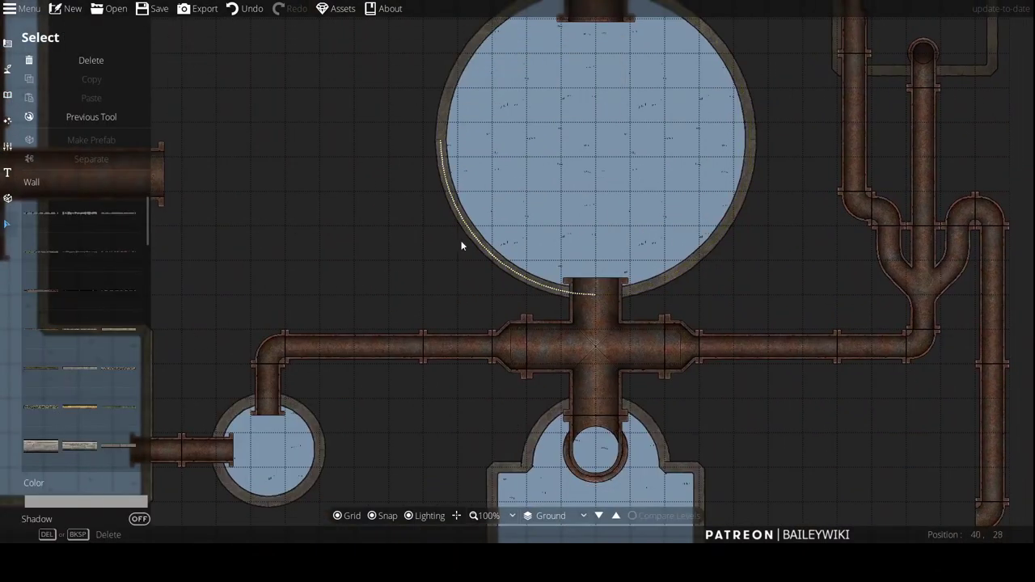
left_click(462, 245)
scroll(462, 246, "down", 2)
Step: Fill the walled room around the broken pipe with a rectangular blue water pattern of about 4.5 by 5.5 squares
left_click_drag(618, 197, 500, 356)
scroll(503, 346, "up", 2)
left_click(8, 43)
left_click(30, 168)
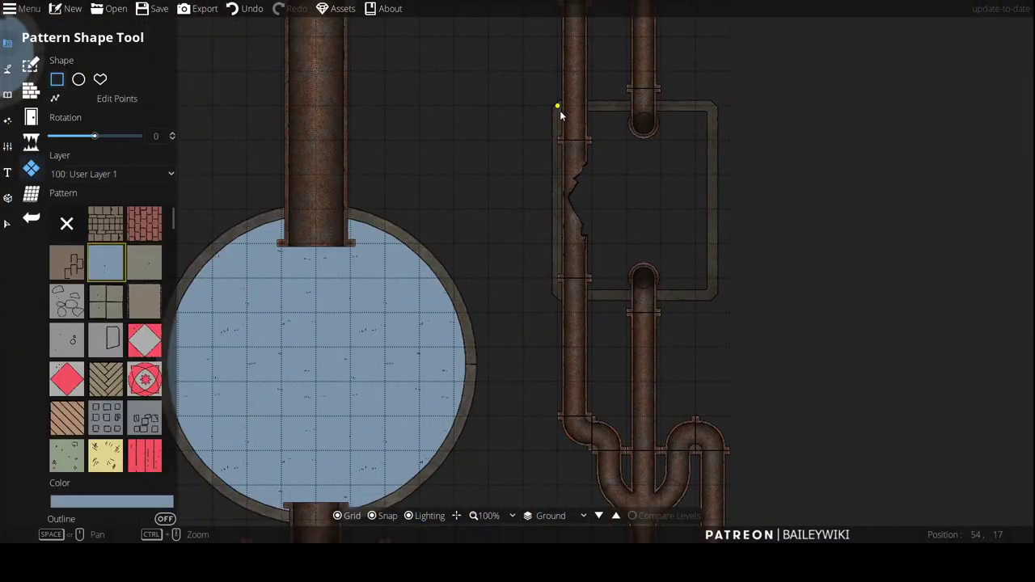
left_click_drag(558, 107, 713, 296)
Step: Return to placing objects and limit the library to the [FA] Pipes - Rusty tag
scroll(369, 129, "down", 3)
left_click_drag(271, 178, 635, 81)
left_click_drag(574, 307, 444, 196)
scroll(444, 197, "up", 3)
scroll(443, 197, "down", 3)
left_click_drag(469, 122, 573, 369)
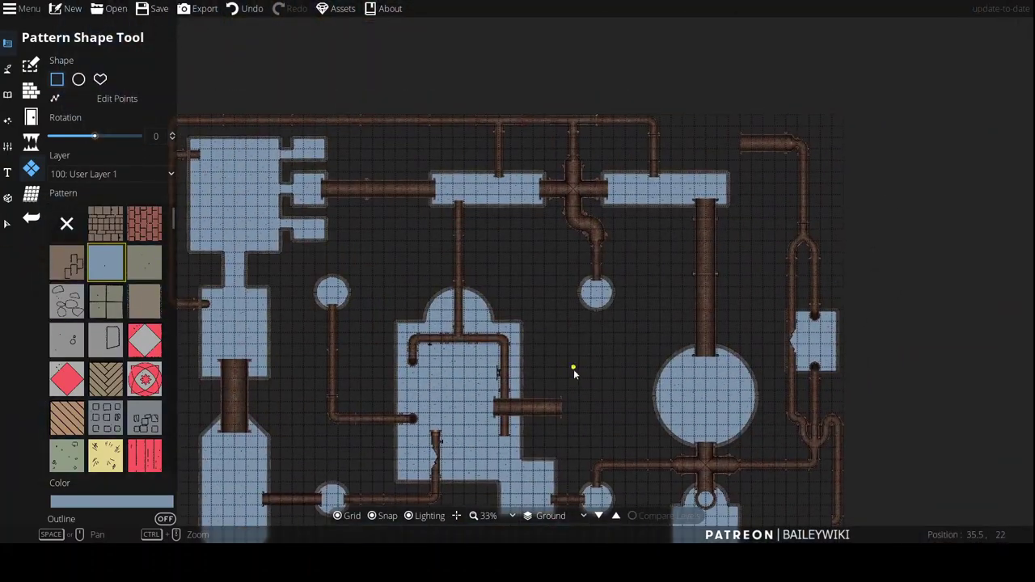
scroll(596, 218, "up", 6)
left_click(8, 94)
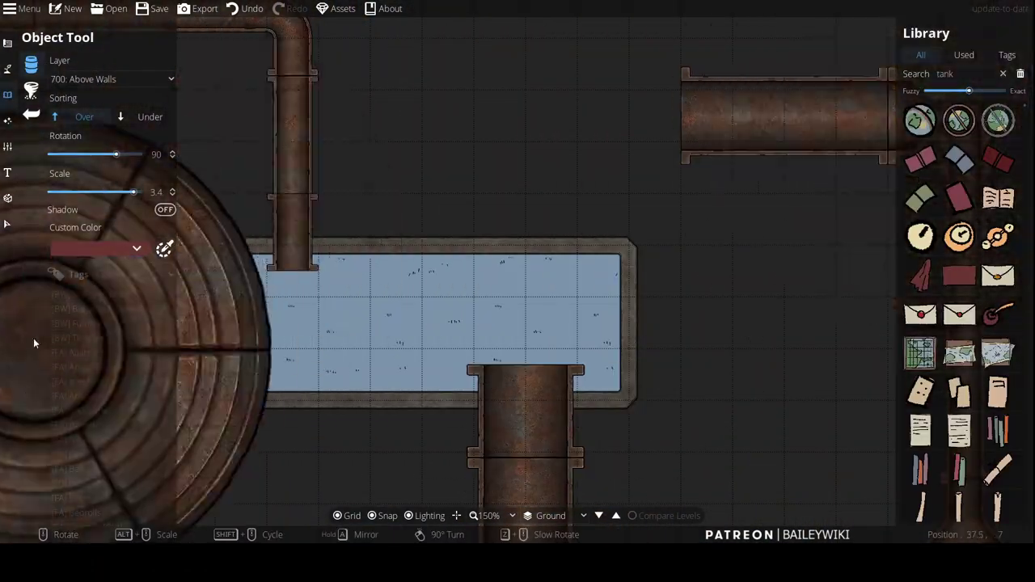
scroll(113, 463, "down", 15)
left_click(112, 458)
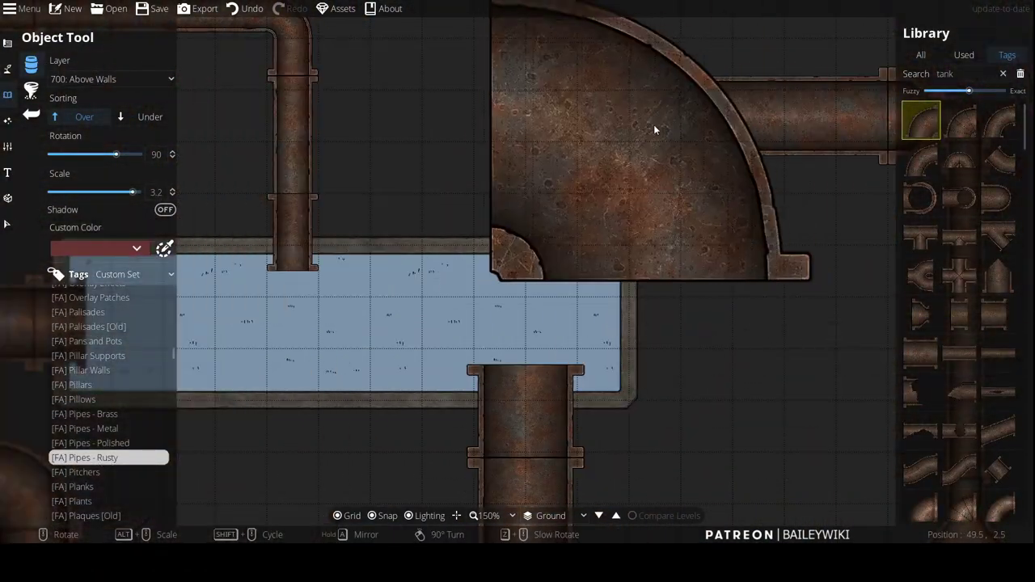
Step: Try leading the upper large pipe down into the long pool with a large corner and two straight pieces, and undo them
scroll(639, 127, "down", 10)
right_click(619, 126)
left_click(532, 119)
left_click(998, 313)
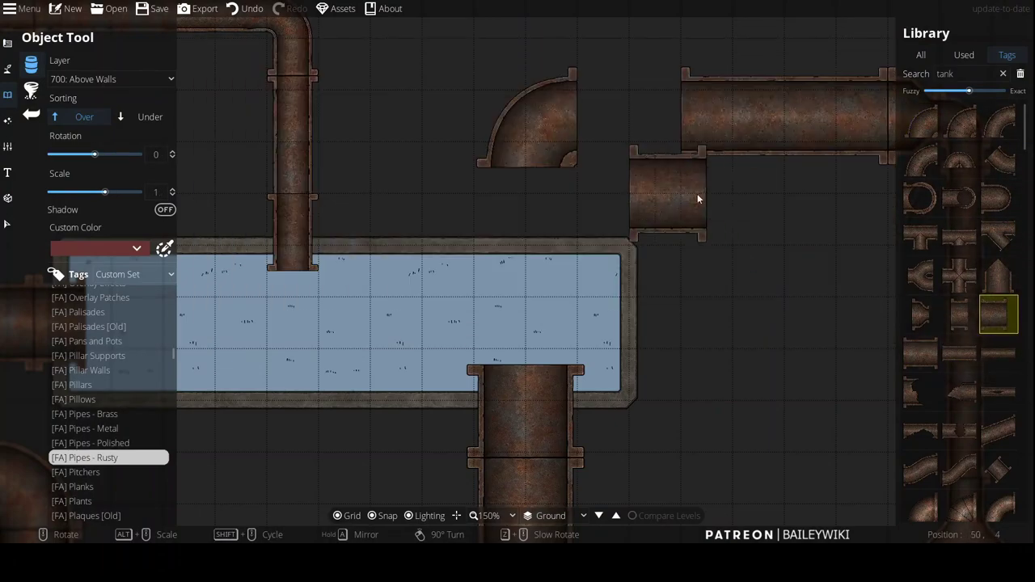
scroll(692, 186, "down", 1, "shift")
left_click(627, 118)
right_click(558, 203)
left_click(527, 220)
left_click_drag(616, 275, 637, 309)
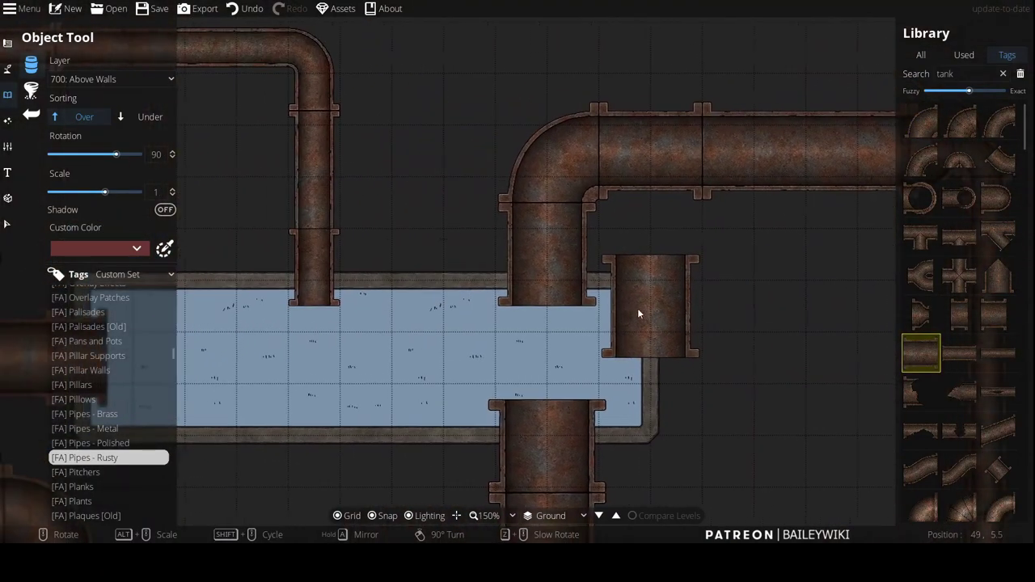
key("ctrl+z")
key("ctrl+z")
key("ctrl+z")
Step: Place a large corner at 0 rotation above the long pool and link it to the upper large pipe with a short straight piece
left_click(926, 122)
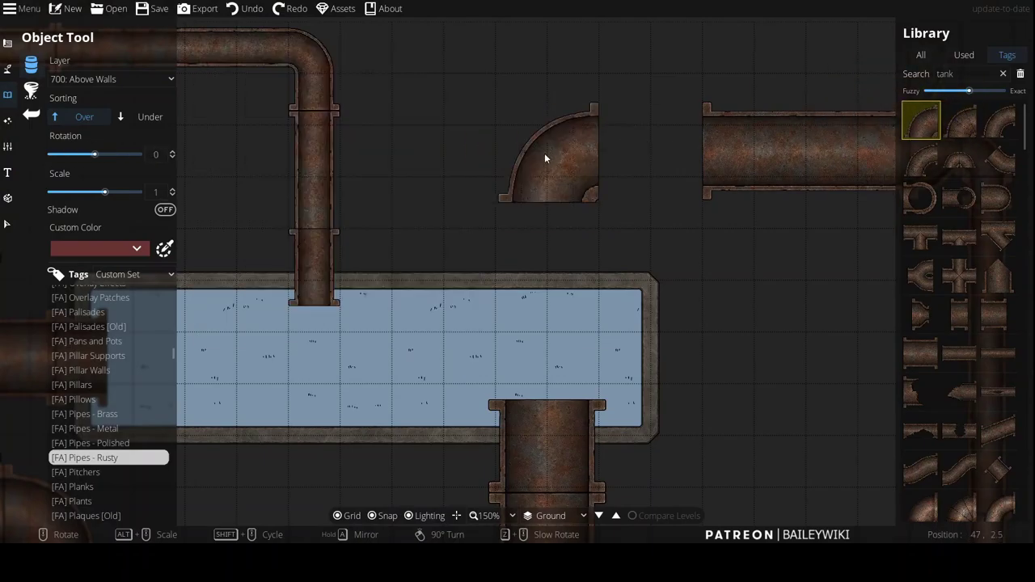
left_click(570, 156)
left_click(996, 328)
left_click(661, 154)
Step: Run a large pipe down from the upper small round pool using Straight Large A3 2x2 and a longer straight piece at 90 rotation
right_click(575, 238)
left_click(921, 360)
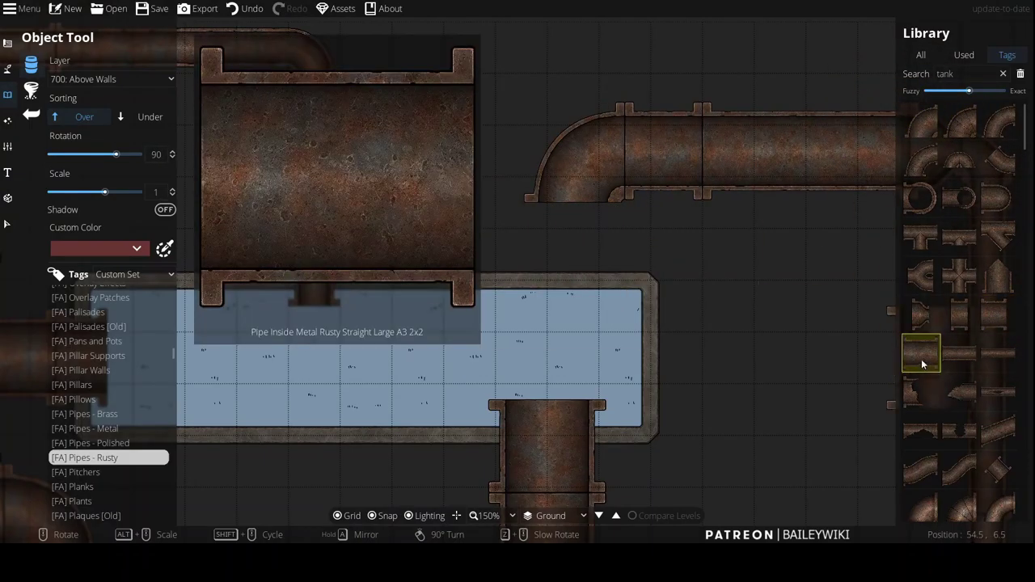
scroll(682, 419, "down", 3, "ctrl")
left_click_drag(616, 412, 471, 220)
left_click_drag(321, 526, 490, 361)
left_click_drag(639, 450, 563, 428)
left_click(480, 131)
left_click(959, 353)
left_click(485, 210)
Step: Join the descending pipe to the central room's horizontal pipe with a large corner at -180 rotation and two Straight Large A3 2x2 pieces
left_click(920, 122)
right_click(465, 343)
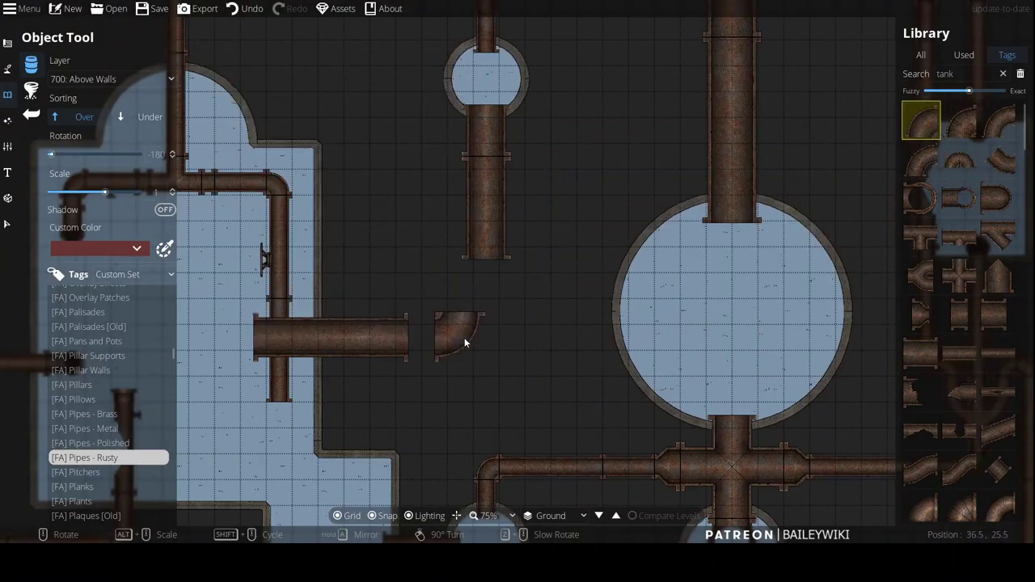
left_click(488, 343)
left_click(921, 354)
right_click(481, 286)
left_click(481, 286)
right_click(465, 316)
left_click(435, 338)
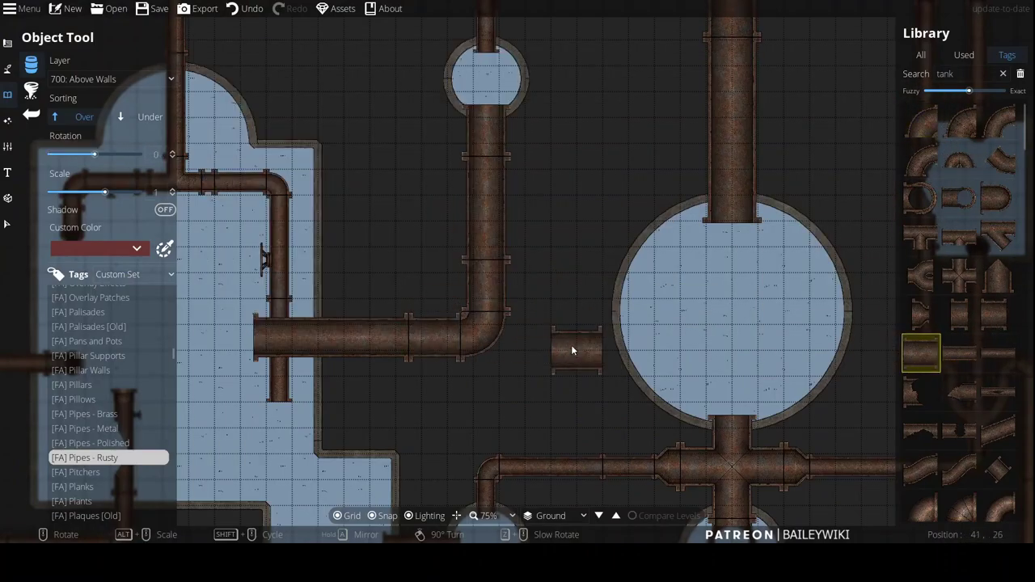
scroll(571, 347, "down", 2, "ctrl")
left_click_drag(515, 420, 661, 355)
left_click_drag(501, 279, 529, 311)
scroll(517, 291, "up", 2, "ctrl")
left_click_drag(566, 275, 698, 465)
scroll(776, 295, "down", 2, "shift")
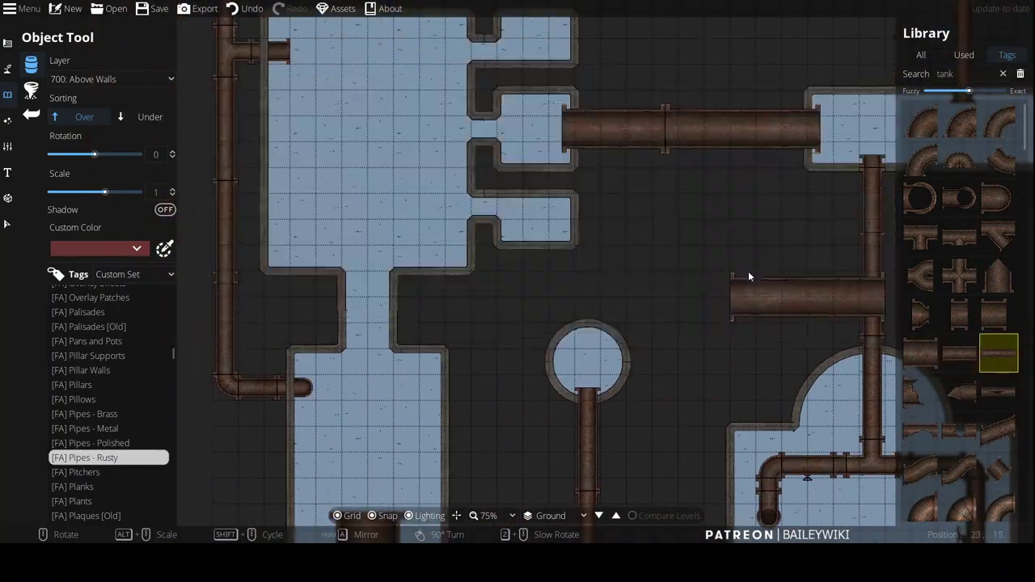
left_click_drag(693, 360, 714, 210)
left_click_drag(743, 114, 718, 203)
left_click(959, 159)
left_click_drag(859, 141, 429, 341)
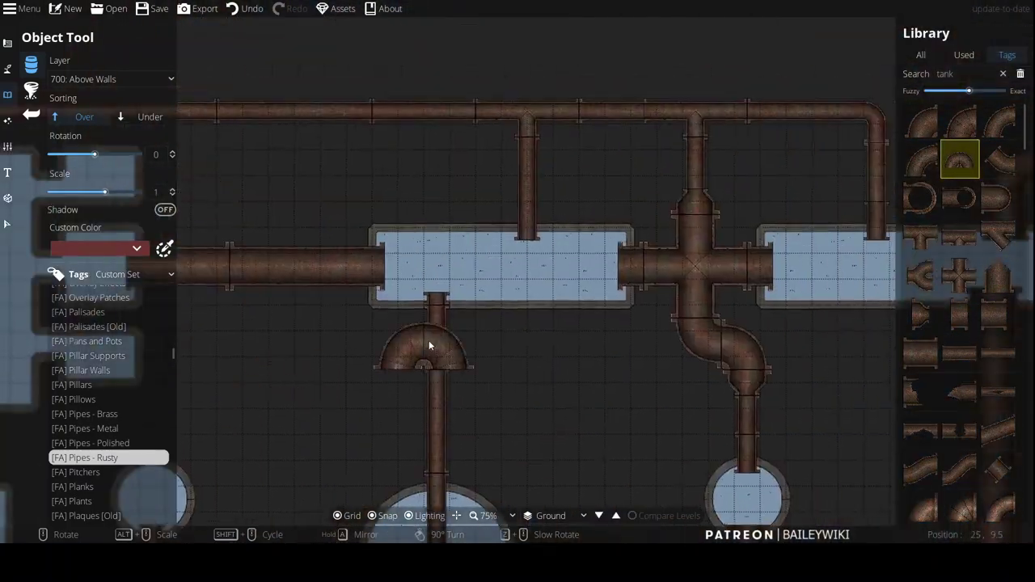
scroll(428, 340, "down", 2, "ctrl")
left_click_drag(679, 494, 623, 265)
left_click_drag(388, 207, 616, 360)
scroll(630, 347, "up", 3, "ctrl")
Step: Try linking the left small round pool to the alcove above with Corner Large D1 3x3 bends, and undo the placement
left_click(1001, 163)
right_click(514, 154)
right_click(514, 154)
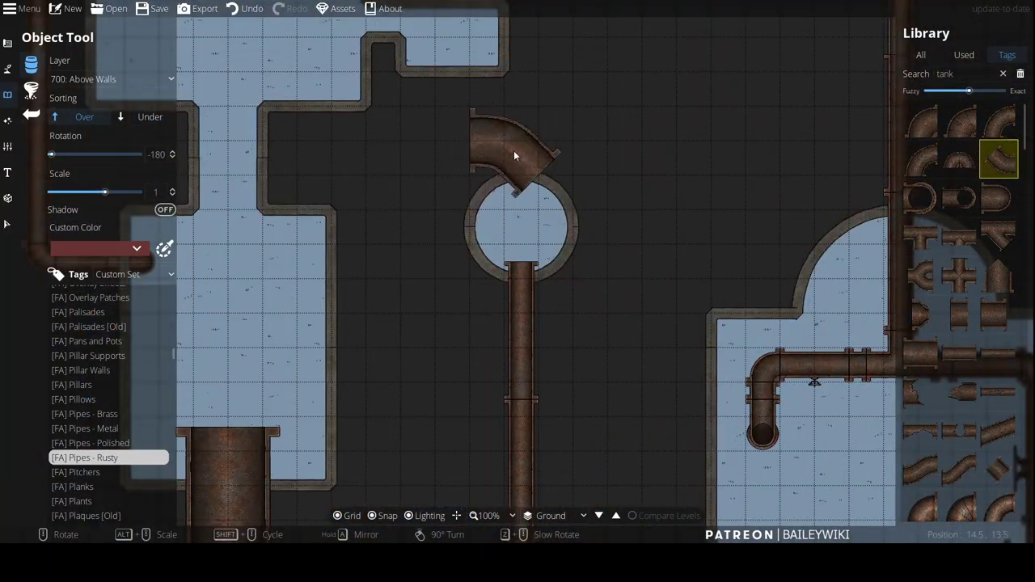
scroll(517, 162, "up", 3)
left_click(520, 184)
scroll(466, 93, "up", 3)
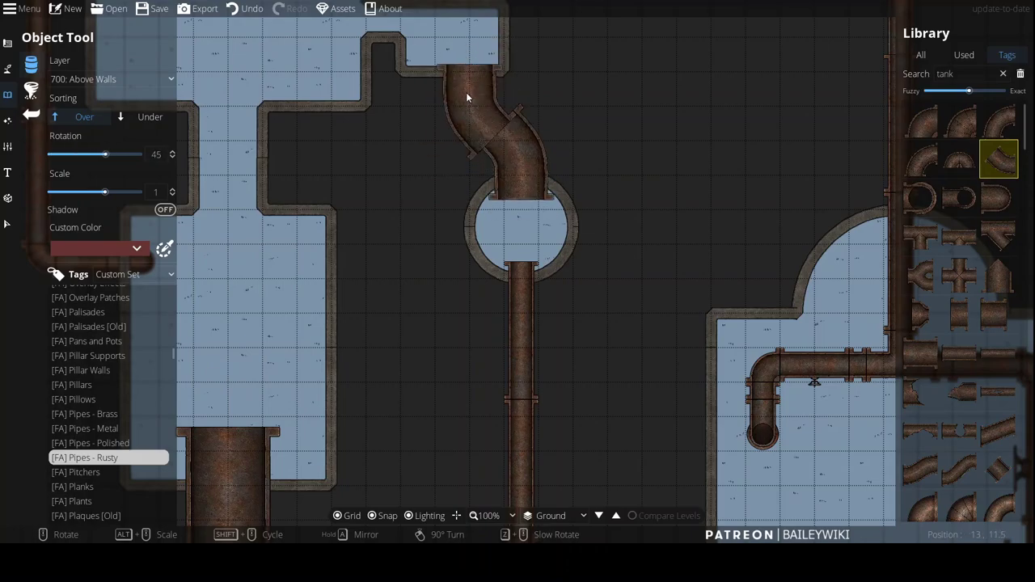
scroll(465, 76, "up", 2)
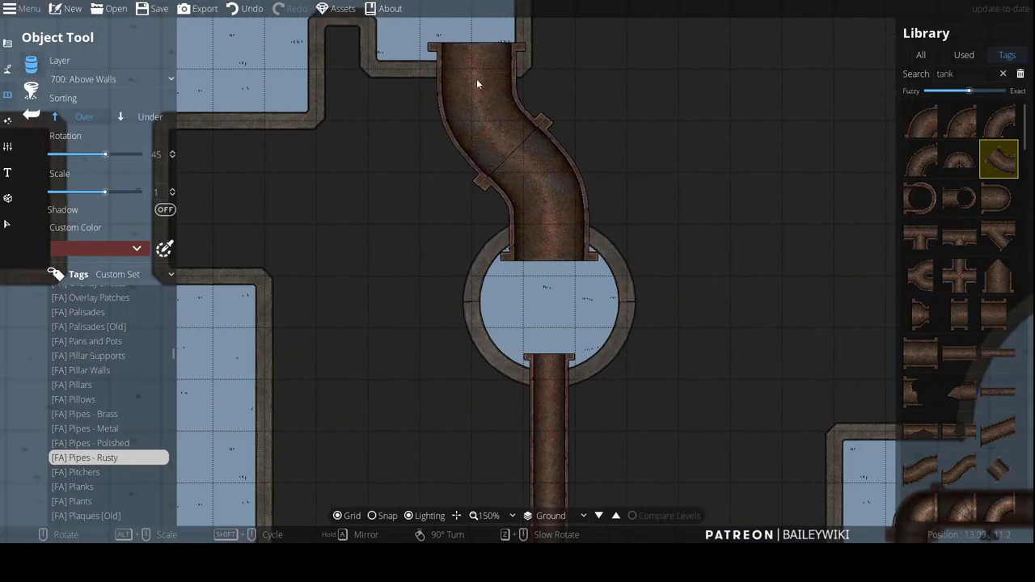
key("ctrl+z")
Step: Place a large T-junction above the left small round pool, with its stem running down into the pool
left_click(921, 236)
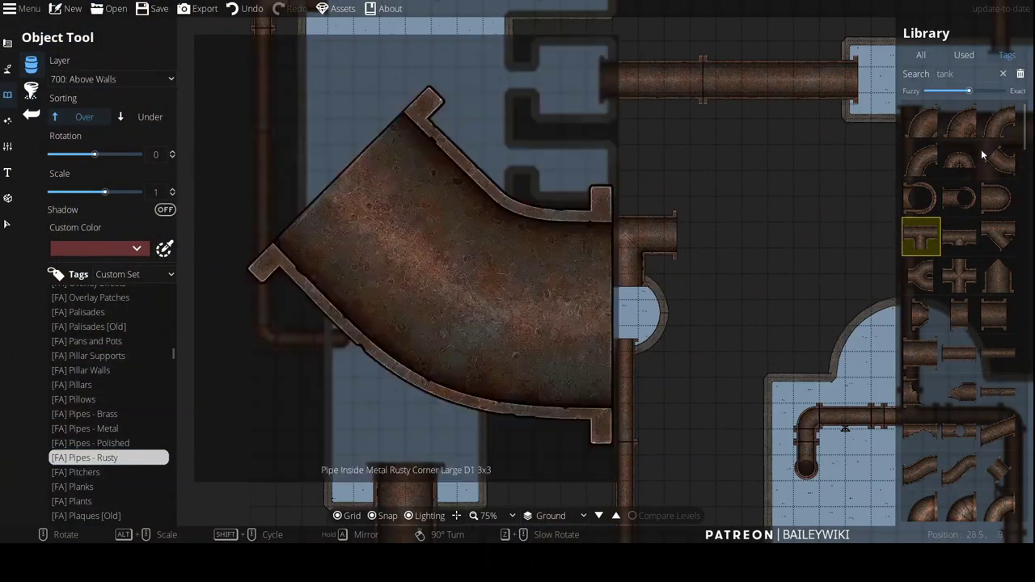
left_click(921, 121)
right_click(553, 221)
right_click(552, 221)
right_click(553, 231)
left_click_drag(552, 233, 507, 236)
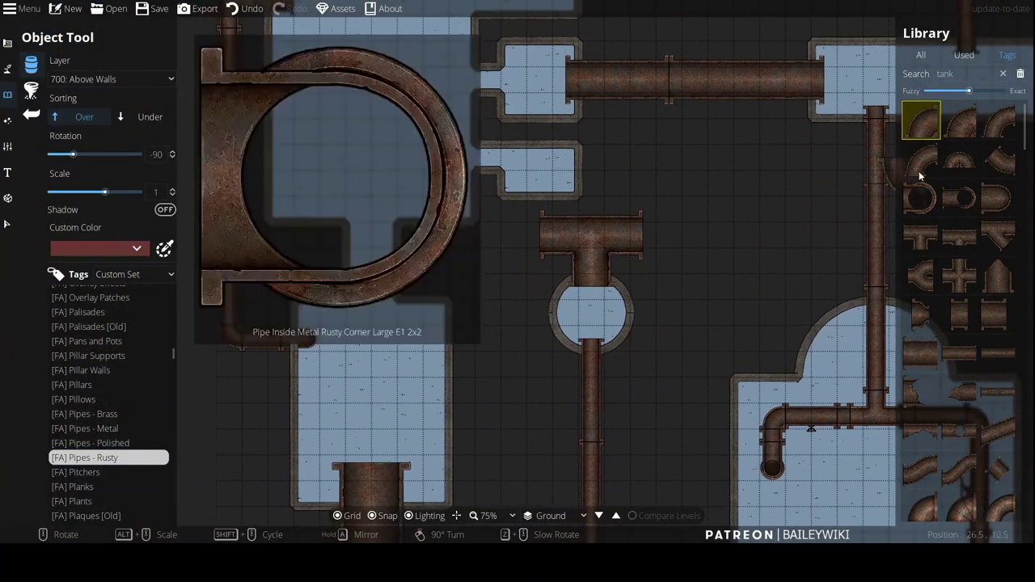
Step: Attach a large-to-medium reducer at -180 rotation to the west end of the new T-junction
left_click(921, 313)
right_click(507, 237)
left_click(513, 237)
Step: Extend the reducer westward with a short medium straight piece and close it with a rounded medium end at -180 rotation
left_click(998, 354)
scroll(962, 409, "down", 5)
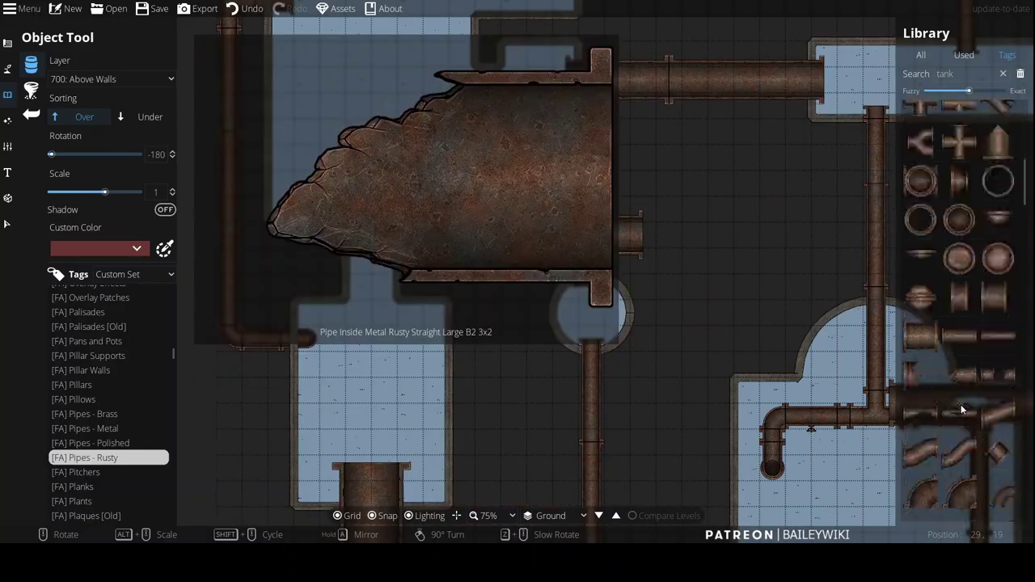
scroll(962, 409, "down", 4)
left_click(960, 447)
scroll(462, 237, "up", 2)
scroll(463, 237, "down", 3)
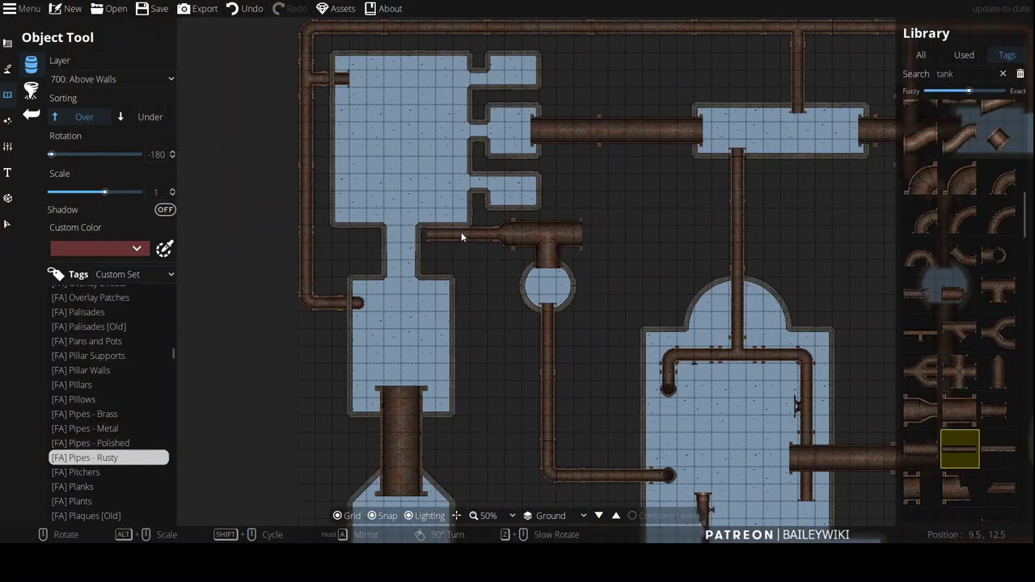
left_click(998, 450)
left_click(921, 449)
scroll(473, 228, "up", 3)
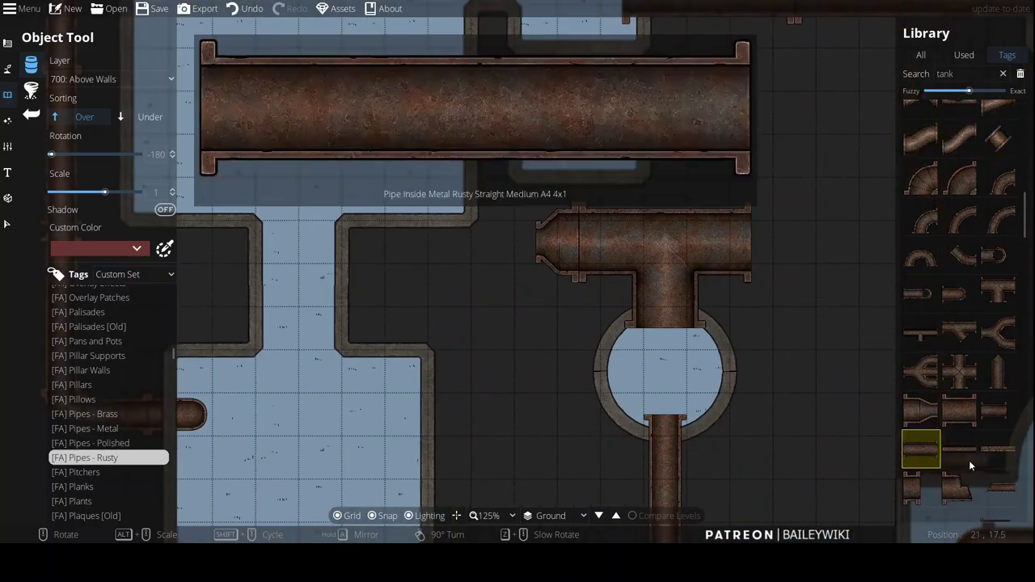
scroll(969, 460, "down", 1)
left_click(494, 246)
left_click(959, 242)
left_click(407, 250)
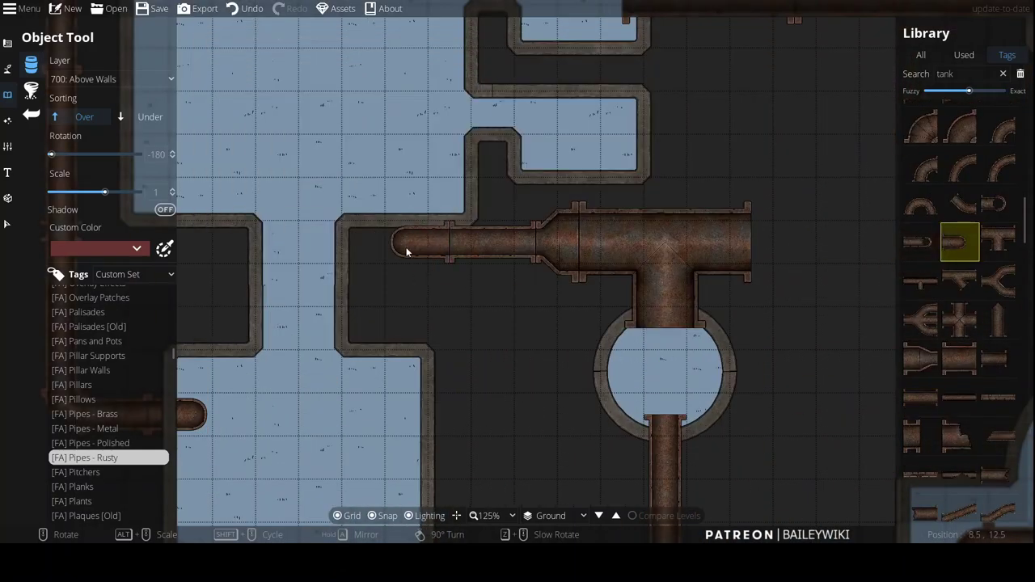
Step: Place a matching rounded end at 0 rotation across the narrow channel and add a short medium straight piece behind it
key("Left")
right_click(413, 254)
right_click(412, 253)
left_click(429, 249)
left_click(999, 359)
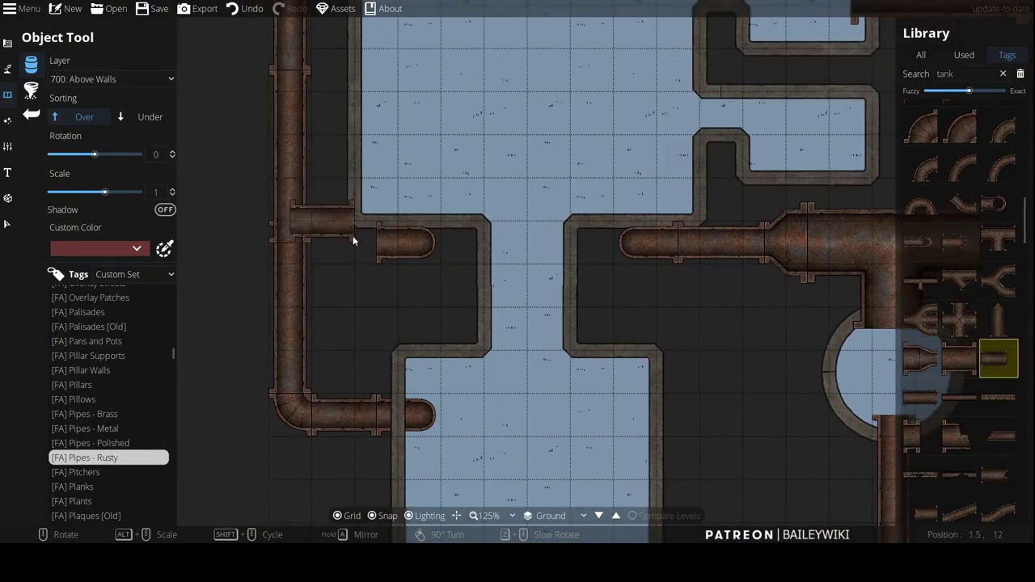
left_click(353, 241)
Step: Delete the two straight segments of the far-left vertical pipe beside the new stub
left_click(7, 224)
left_click_drag(289, 222, 307, 203)
key("Delete")
left_click(287, 247)
key("Delete")
Step: Place a medium T-junction at -90 rotation in the far-left vertical pipe, branching toward the stub
left_click(7, 95)
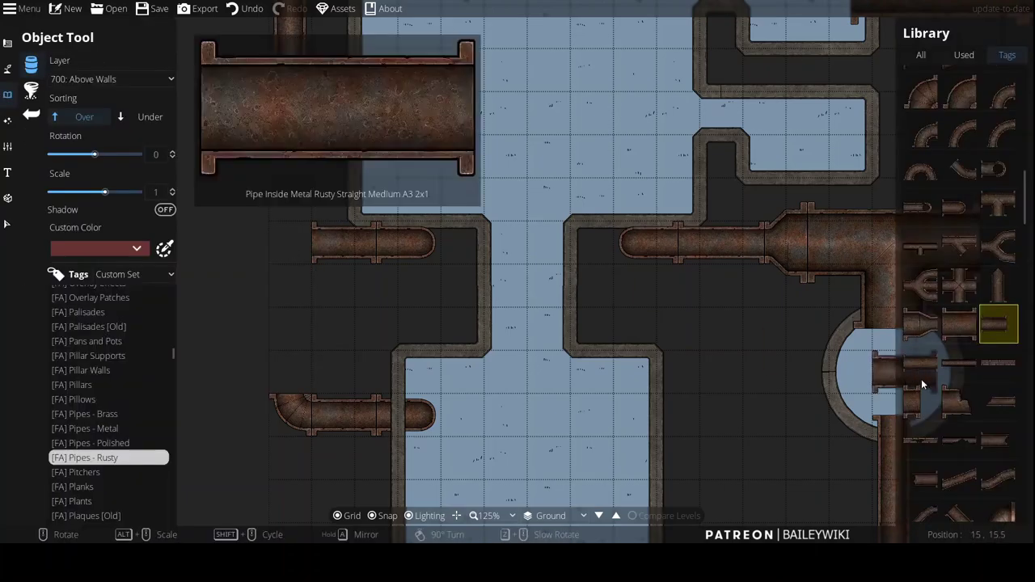
left_click(922, 254)
right_click(275, 252)
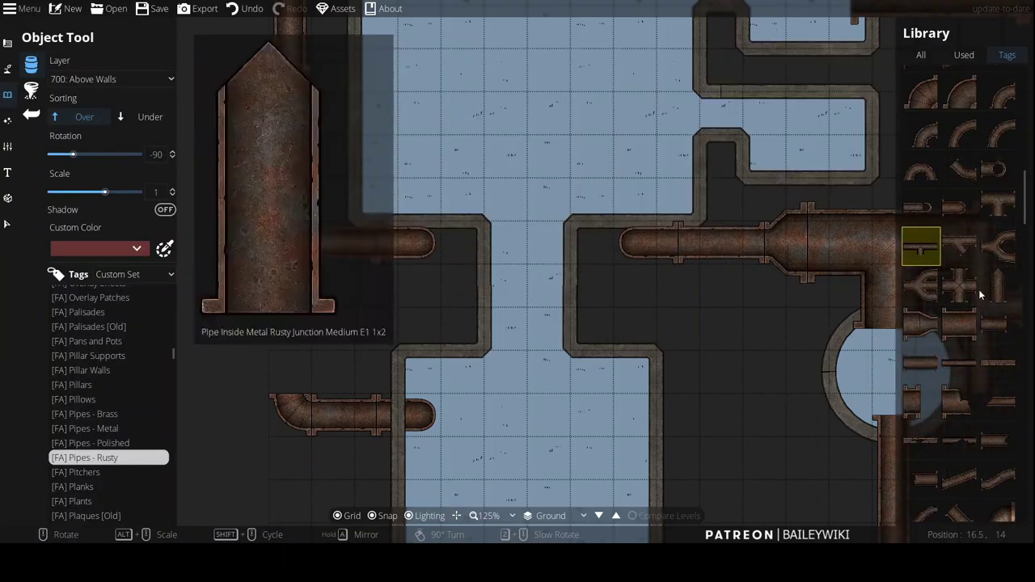
scroll(975, 404, "down", 2)
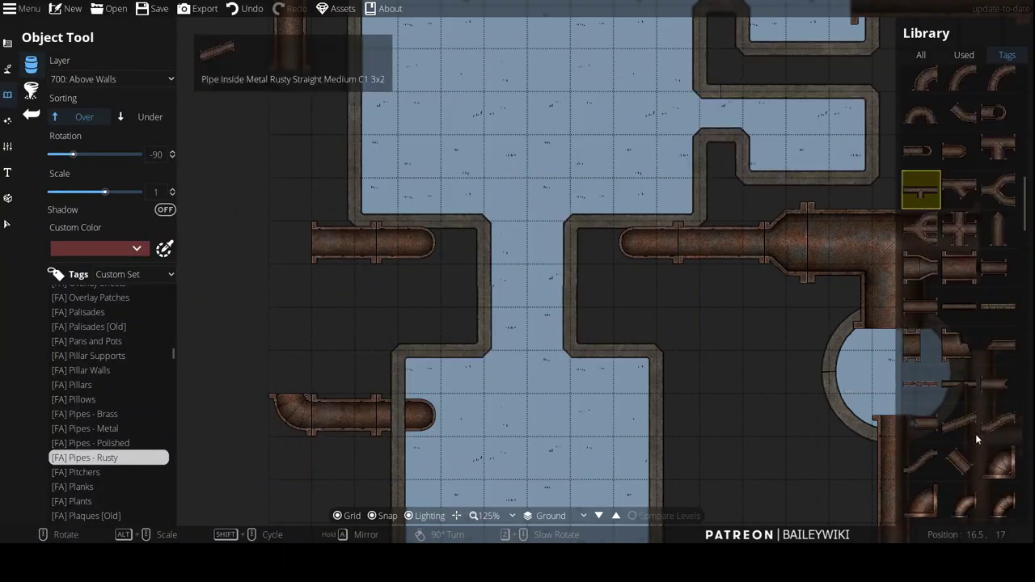
left_click(283, 234)
Step: Shift the stub's straight piece and rounded end about half a square east so they meet the junction's branch
left_click(8, 229)
left_click_drag(356, 243, 440, 244)
right_click(416, 243)
right_click(439, 245)
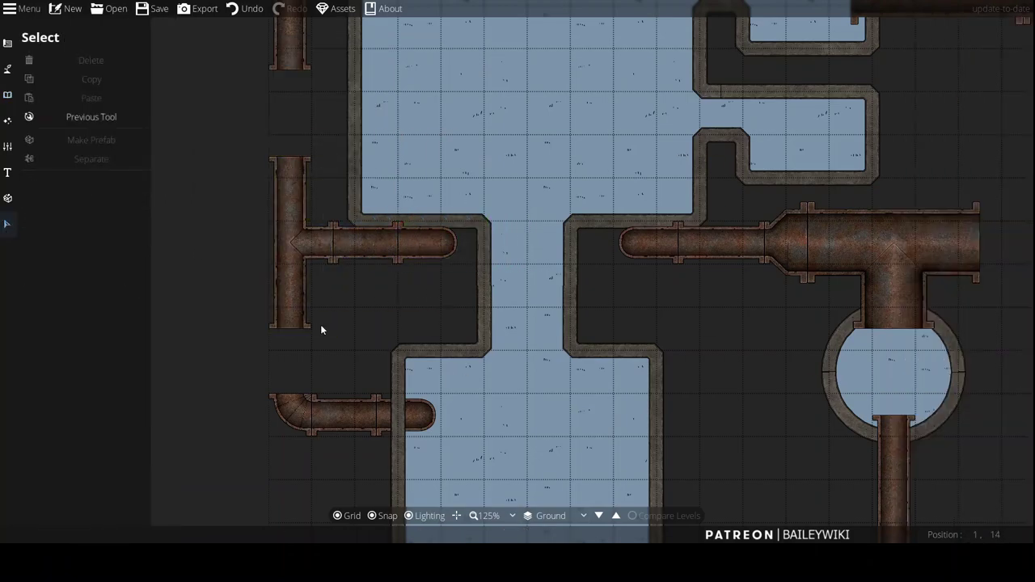
Step: Fill the gaps above and below the far-left junction with medium straight pieces at -90 rotation
left_click(8, 95)
left_click(90, 77)
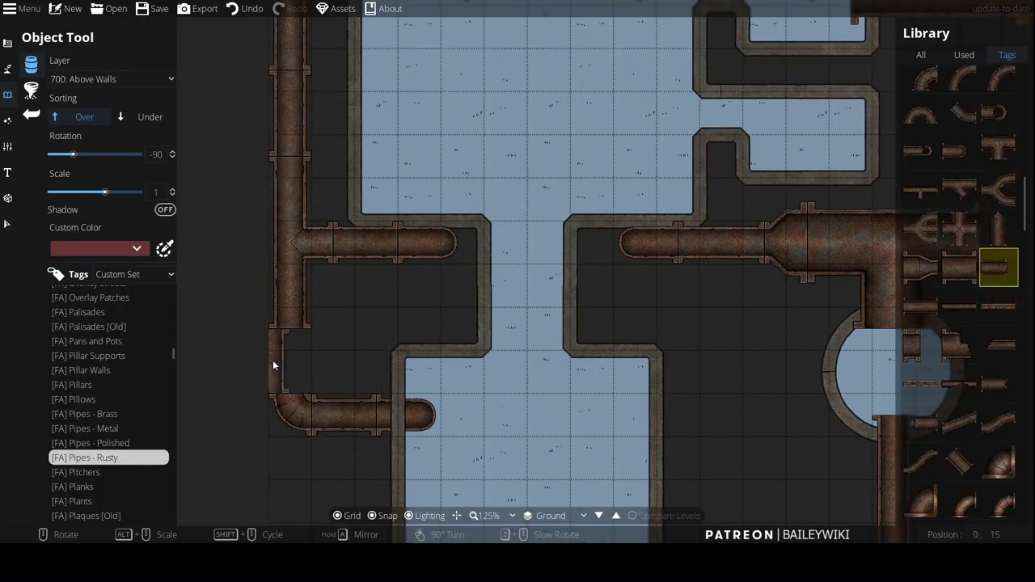
scroll(648, 395, "down", 3)
scroll(695, 423, "up", 3)
Step: Add a short medium straight piece at 0 rotation to the open bottom corner of the far-right pipe
left_click_drag(697, 423, 597, 68)
scroll(598, 73, "down", 3)
scroll(652, 154, "down", 1)
left_click_drag(792, 237, 538, 316)
scroll(538, 315, "up", 2)
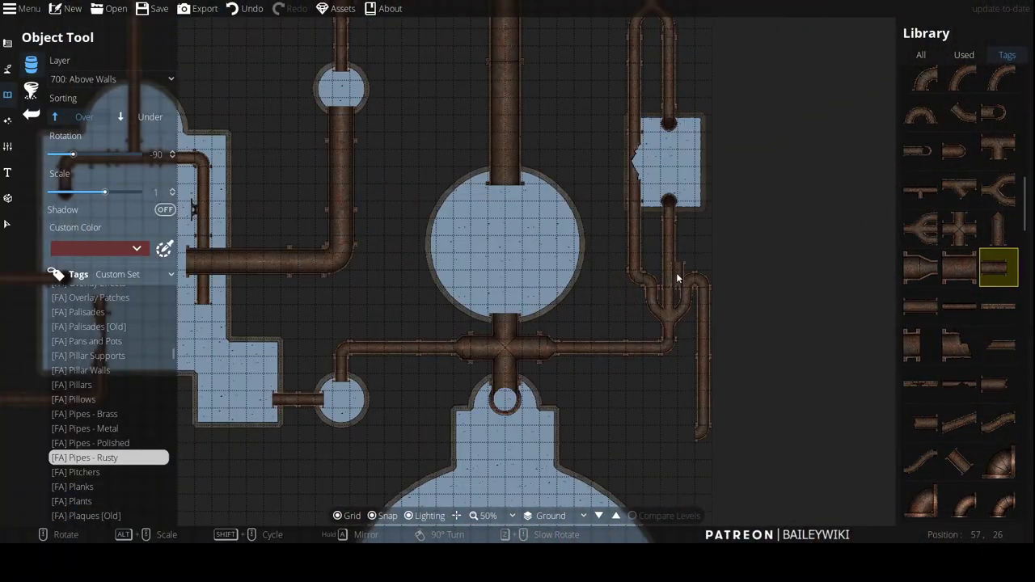
left_click_drag(597, 362, 631, 174)
scroll(667, 261, "up", 3)
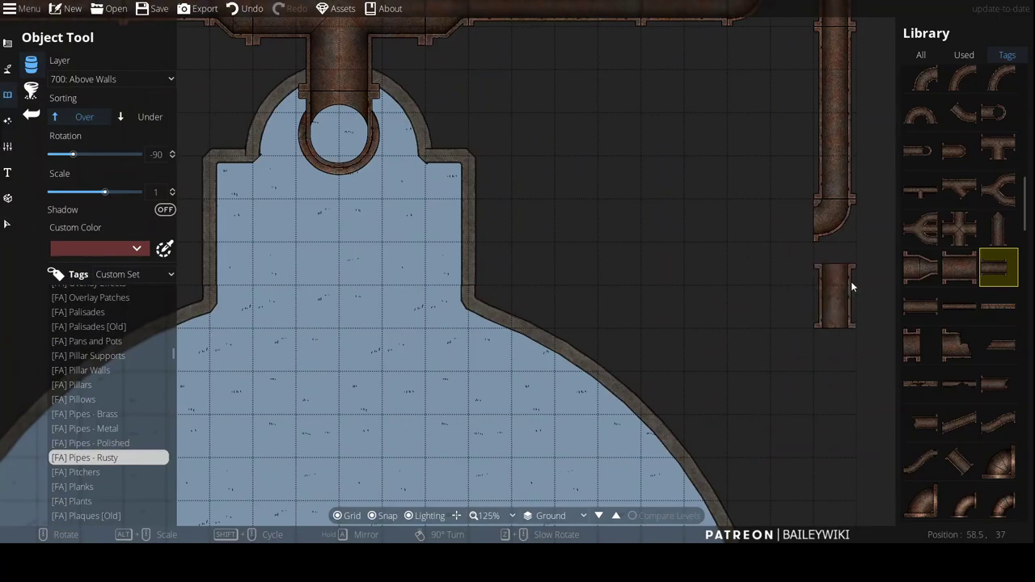
right_click(850, 284)
left_click(791, 219)
Step: Switch to drawing walls and set the wall colour to the copied hex value
left_click(8, 44)
left_click(31, 90)
left_click(145, 519)
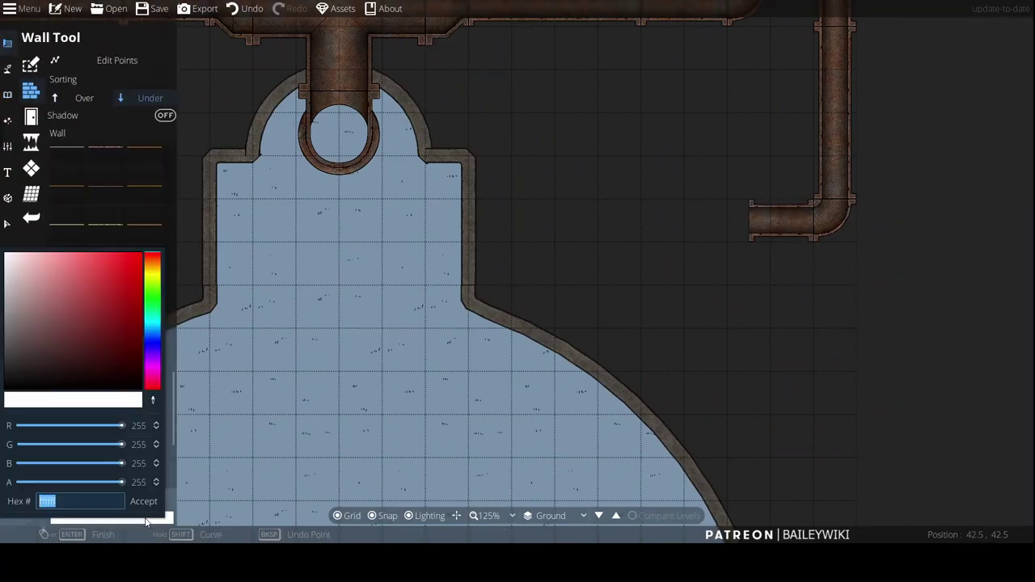
key("ctrl+v")
left_click(150, 502)
Step: Draw a closed wall around the far-right pipe's outlet, four squares high on the east side with rounded lobes to the west
scroll(603, 210, "down", 2)
scroll(674, 203, "up", 2)
left_click(723, 291)
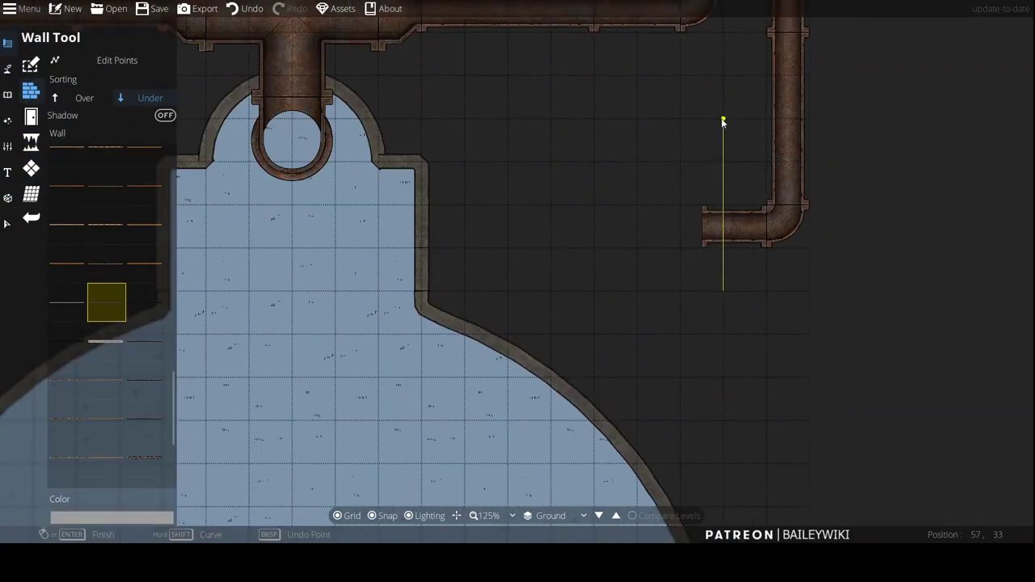
left_click(723, 119)
left_click(614, 118)
left_click(553, 205, "shift")
left_click(507, 243, "shift")
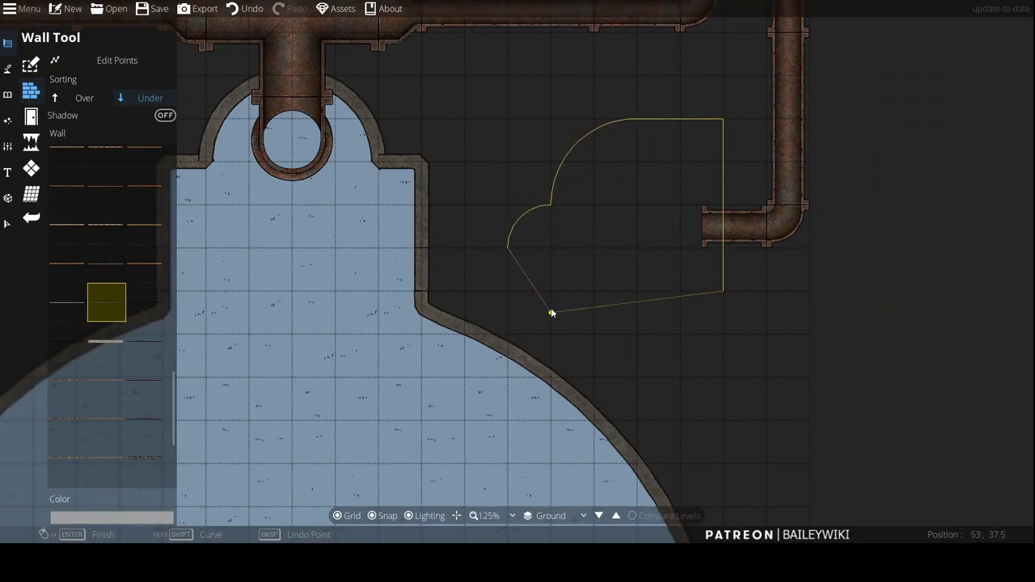
left_click(550, 291, "shift")
left_click(723, 291)
Step: Fill the new walled room with the blue water pattern using a custom shape that follows its straight and curved walls
scroll(529, 215, "down", 3)
left_click(31, 168)
scroll(627, 172, "up", 3)
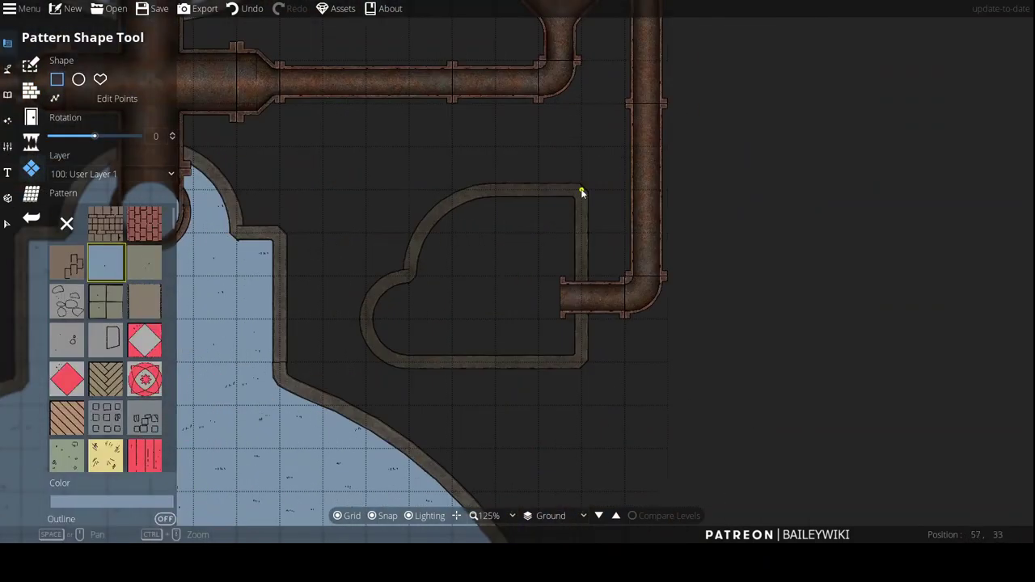
left_click(101, 79)
left_click(581, 191)
left_click(581, 362)
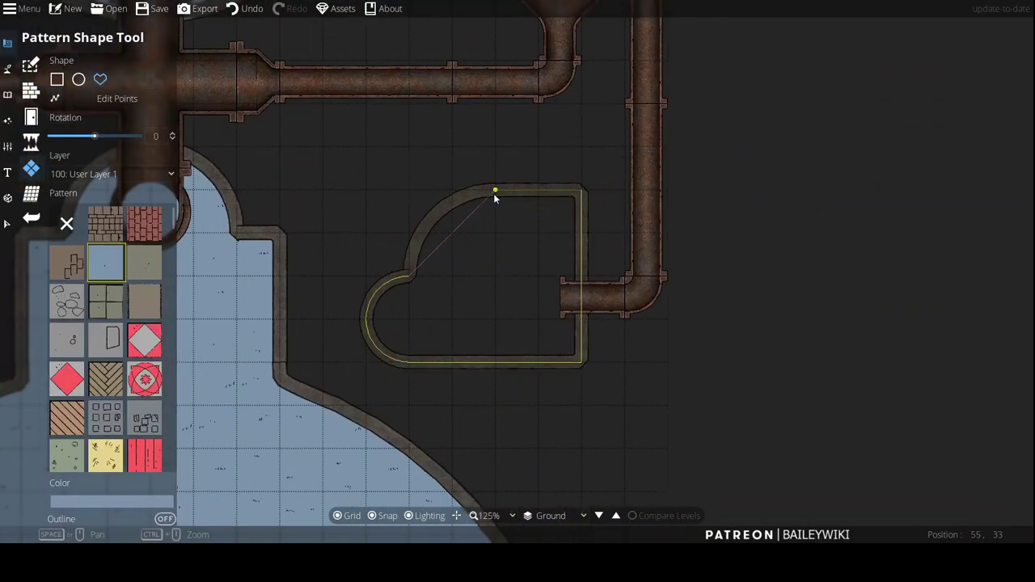
scroll(588, 197, "down", 8)
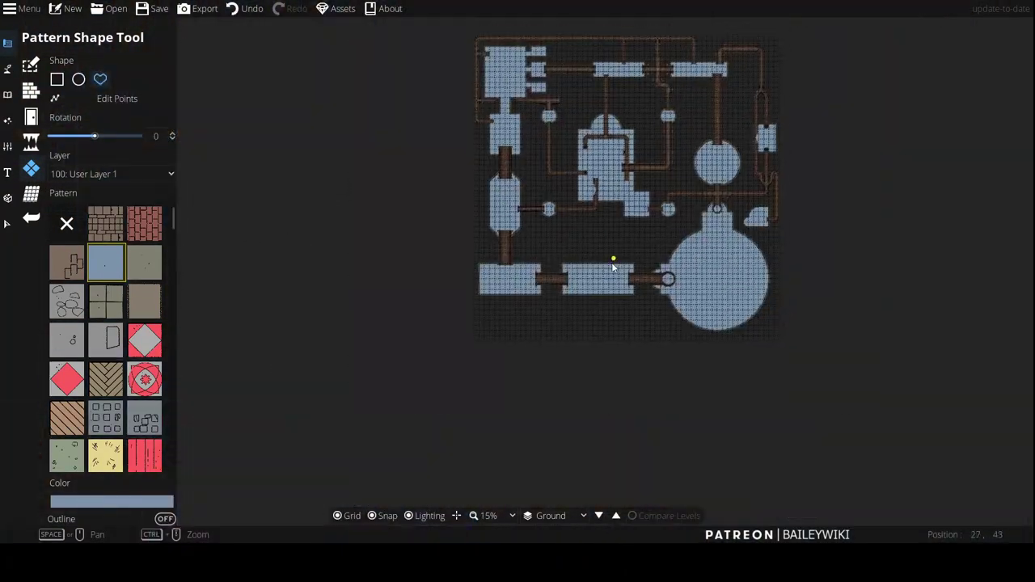
scroll(546, 200, "up", 6)
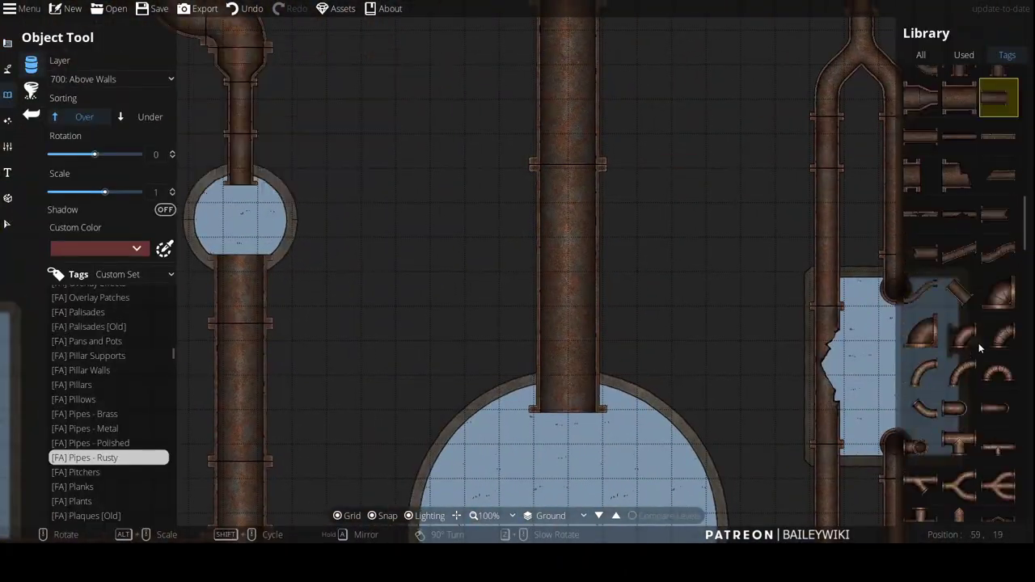
scroll(986, 386, "down", 4)
left_click(960, 336)
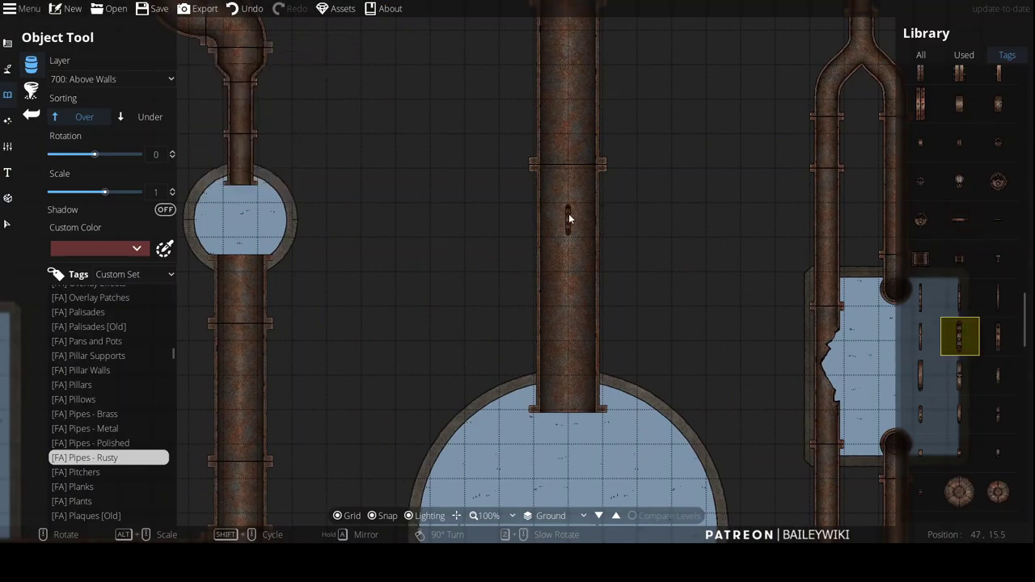
left_click(920, 297)
scroll(564, 222, "up", 5)
scroll(564, 222, "down", 3)
scroll(565, 221, "up", 3)
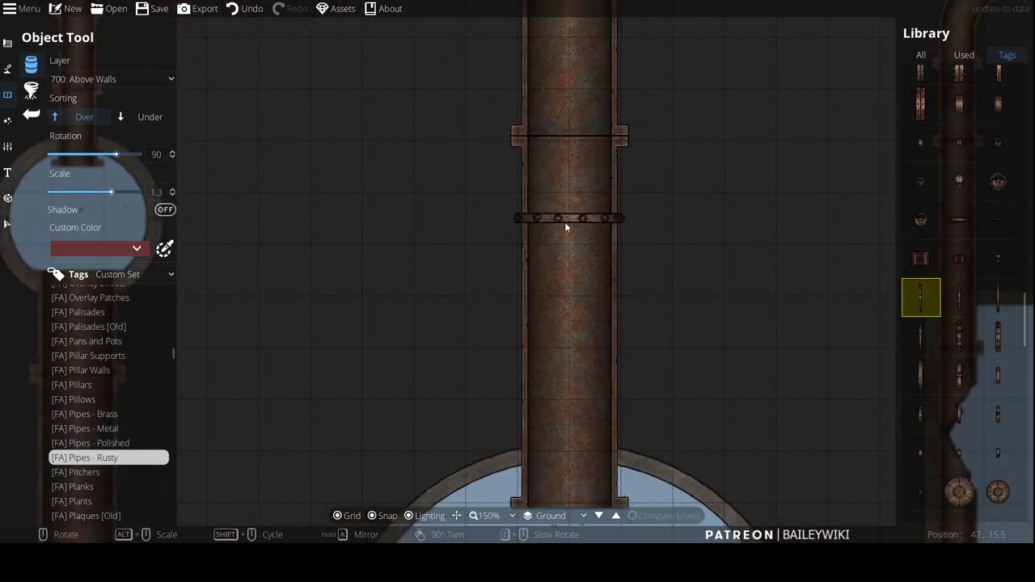
Step: Try Flange Metal Rusty Large C1 1x2 at -90 rotation and 1.2 scale over the large vertical pipe's joint, and undo the placement
scroll(986, 412, "down", 7)
scroll(987, 412, "down", 2)
left_click(998, 462)
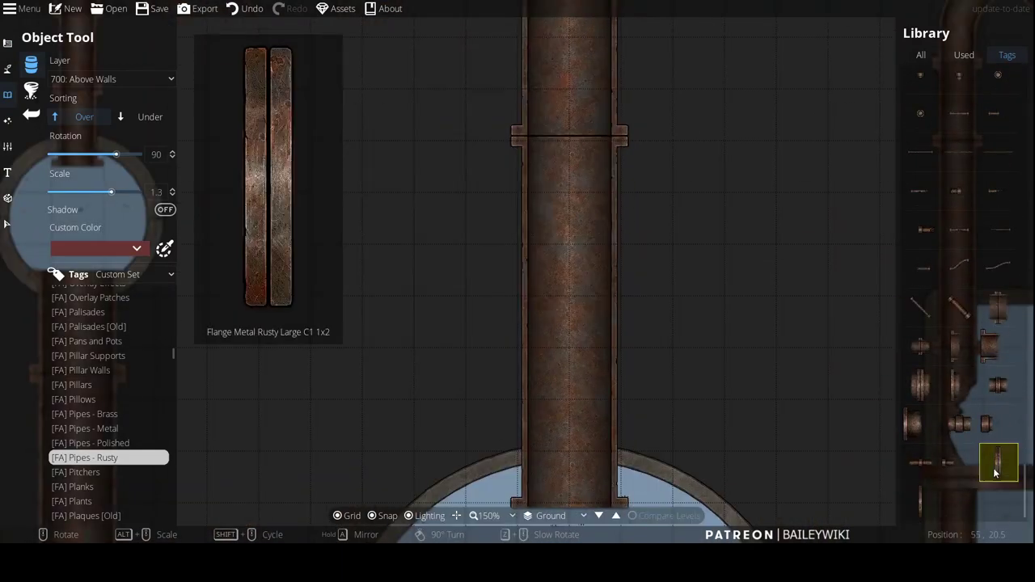
key("s")
left_click(570, 137)
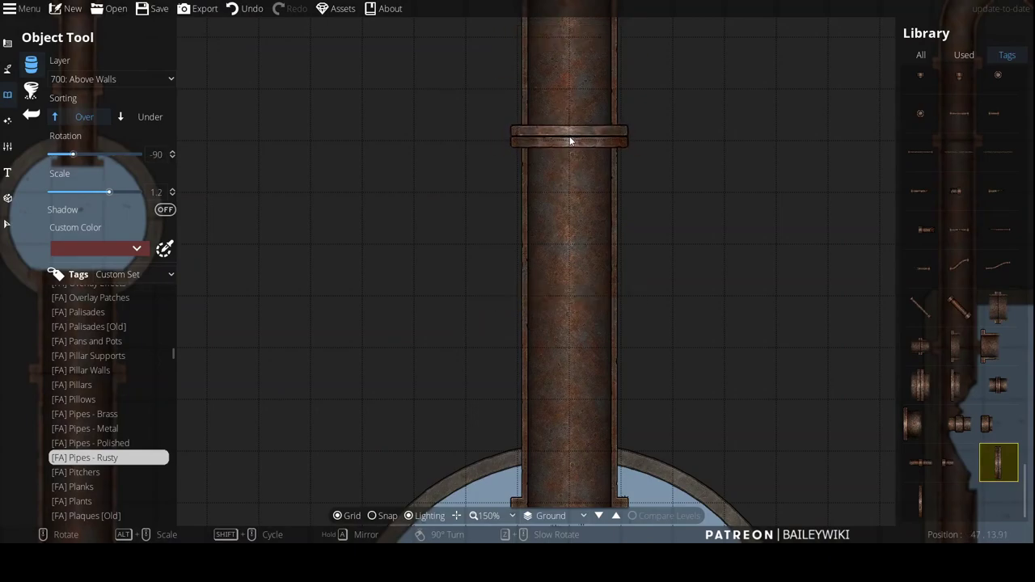
key("ctrl+z")
Step: Examine the pipe assets and the whole map for spots that still need pipe connections
scroll(970, 350, "up", 5)
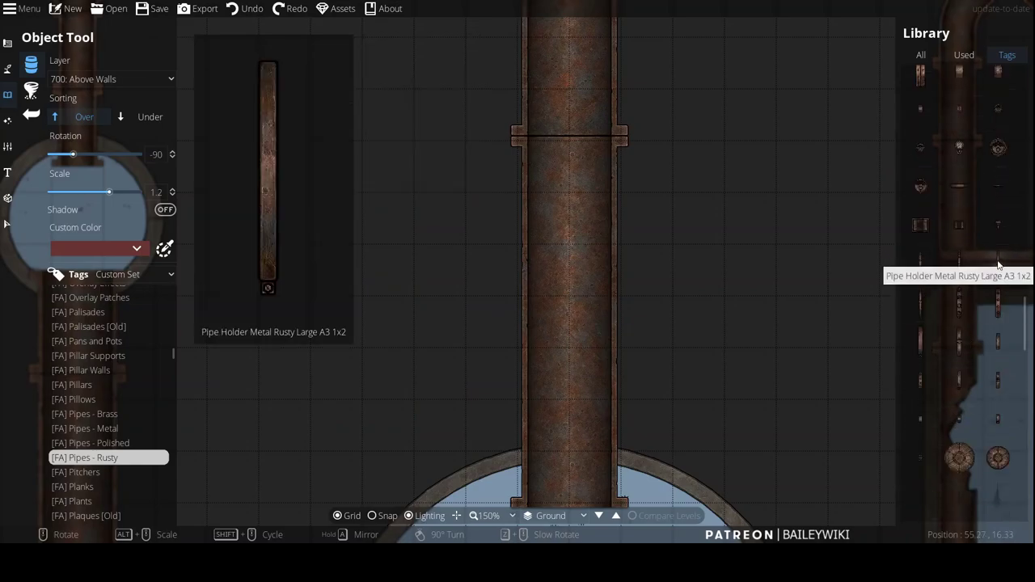
scroll(974, 242, "up", 3)
scroll(999, 324, "up", 4)
scroll(626, 189, "down", 6)
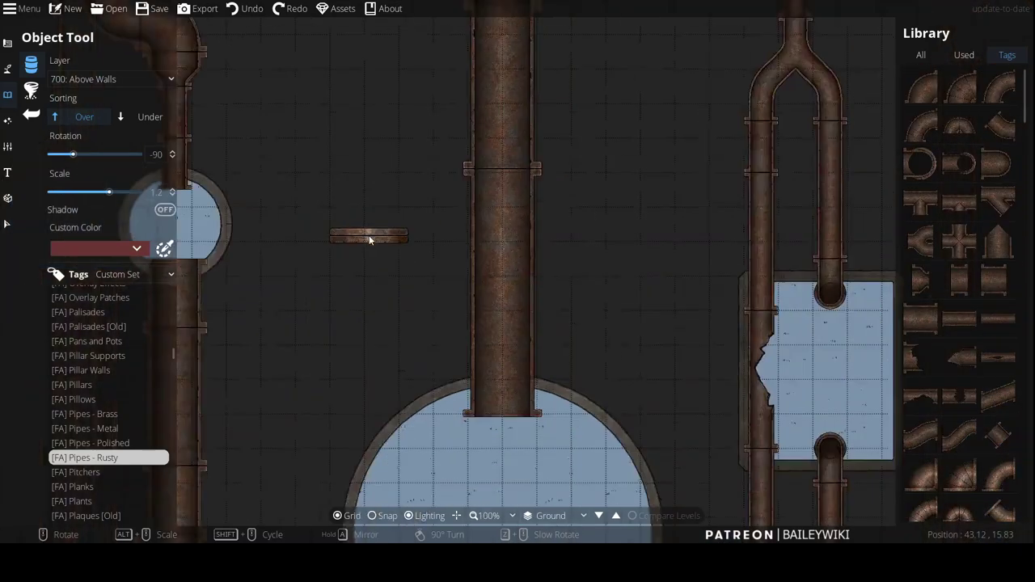
scroll(566, 178, "up", 4)
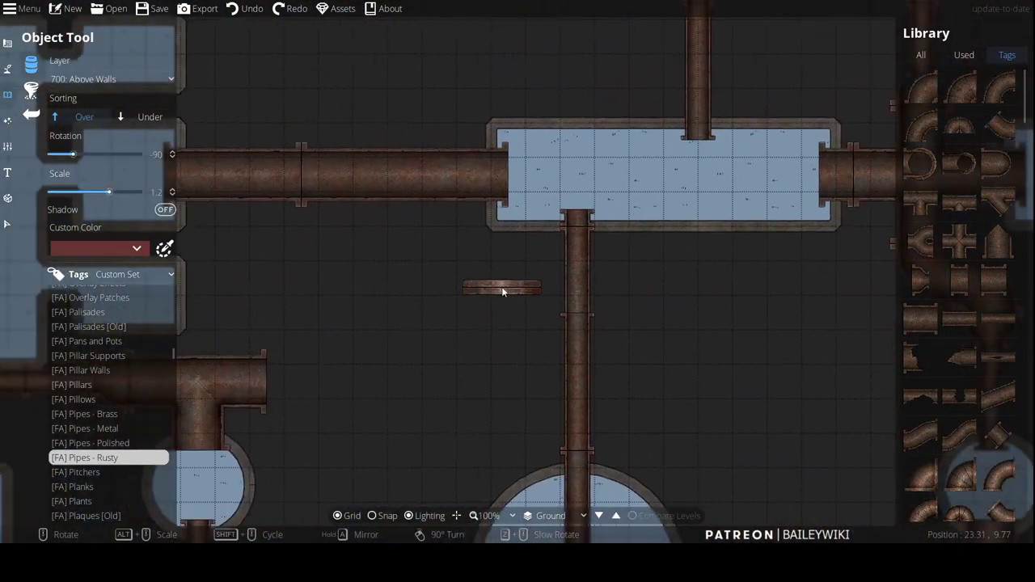
scroll(502, 287, "down", 3)
left_click_drag(524, 120, 363, 290)
left_click_drag(600, 343, 718, 84)
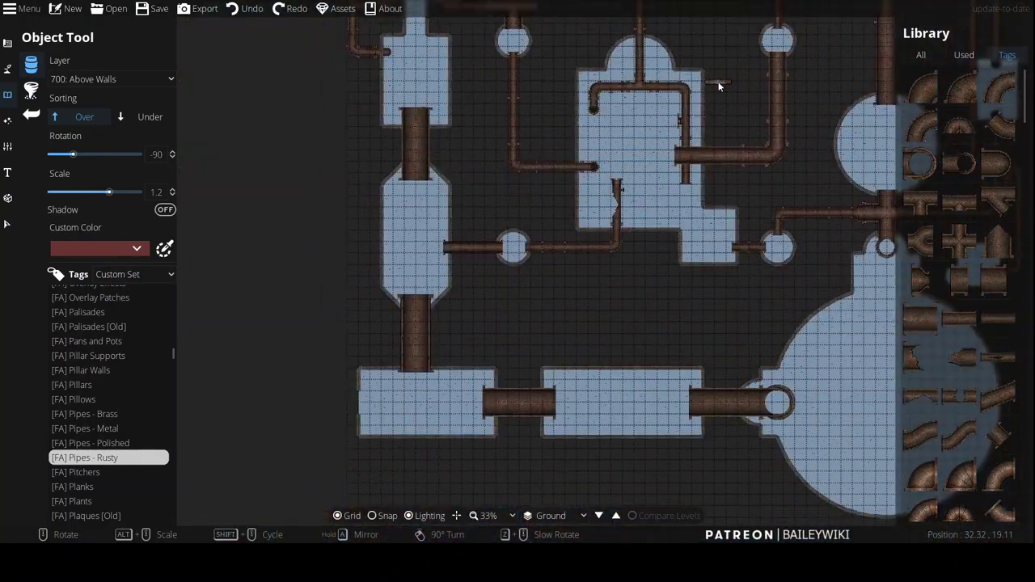
scroll(688, 234, "down", 3)
left_click_drag(724, 384, 678, 257)
scroll(627, 220, "up", 4)
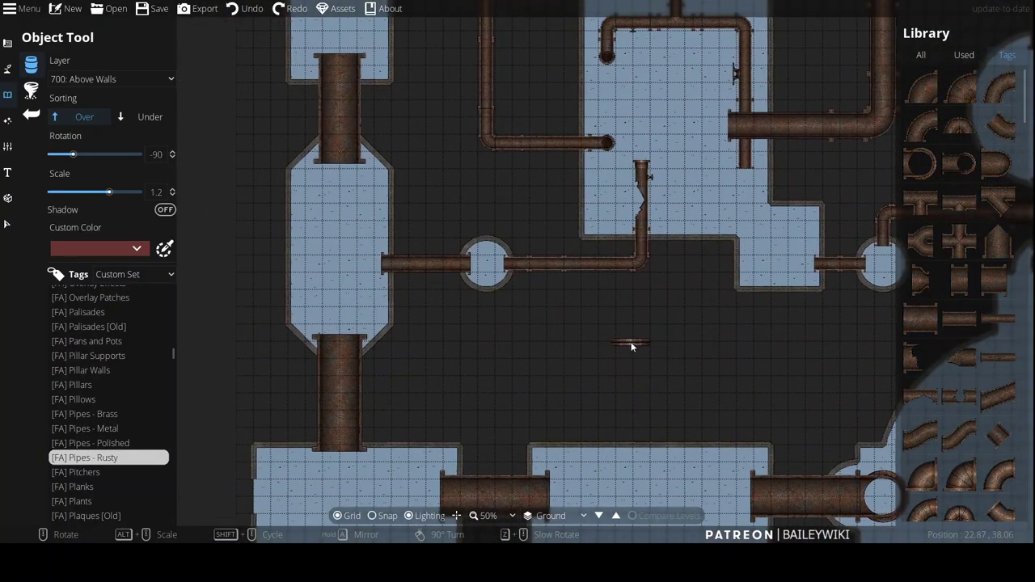
scroll(929, 281, "down", 10)
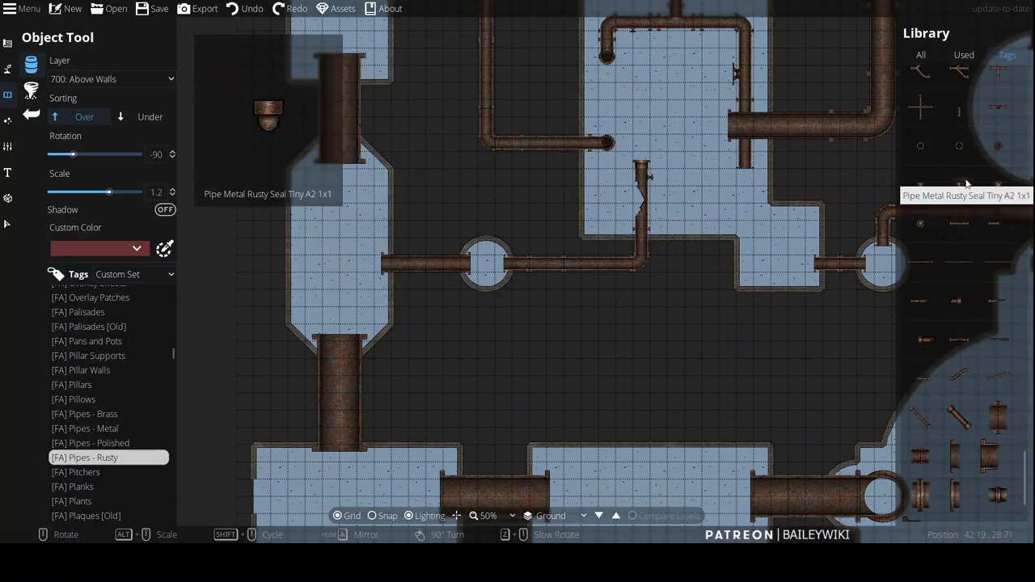
left_click(921, 140)
scroll(550, 283, "up", 4)
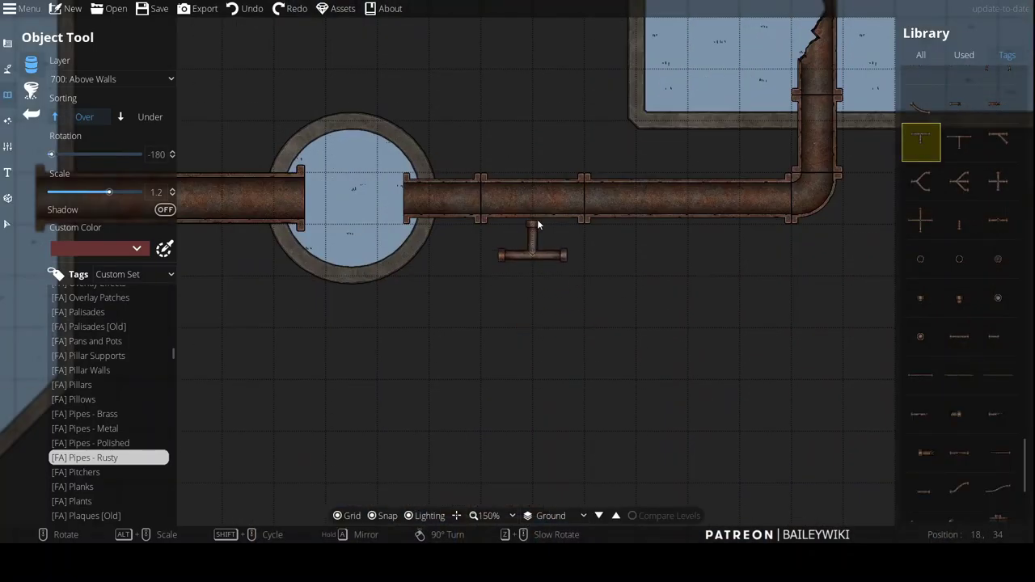
scroll(537, 221, "up", 8)
scroll(534, 234, "down", 2)
Step: Place a medium T-junction at 90 rotation and scale 1 on the vertical pipe above the central domed room, branching west
left_click_drag(501, 113, 388, 372)
left_click_drag(404, 110, 621, 408)
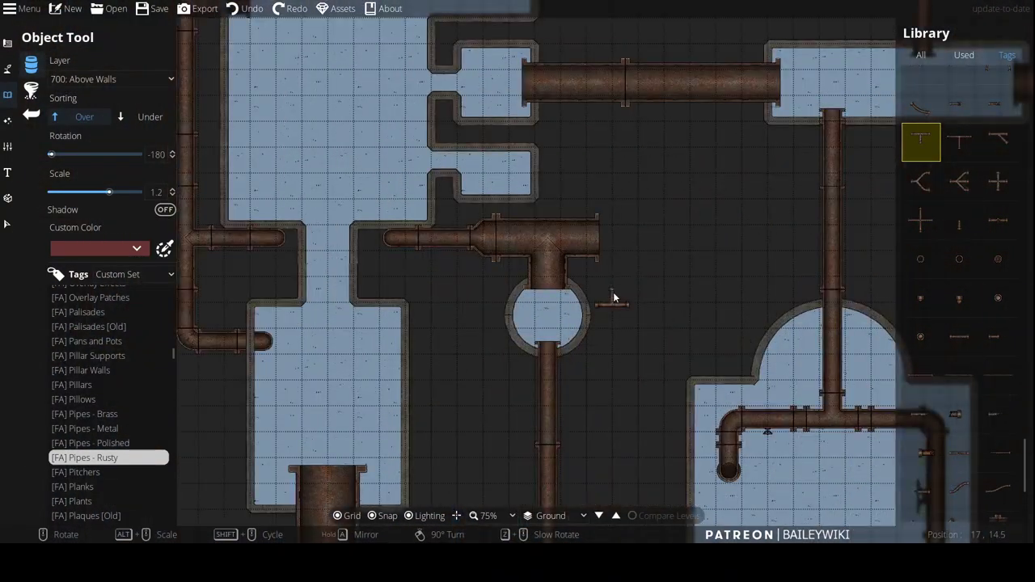
left_click_drag(613, 298, 491, 277)
scroll(962, 251, "up", 10)
left_click(921, 322)
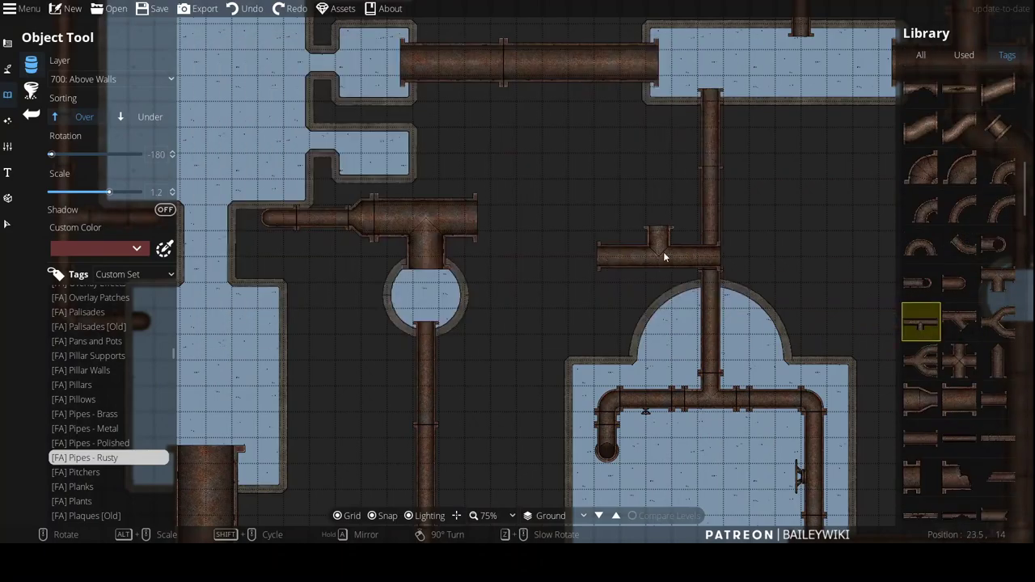
left_click(705, 217)
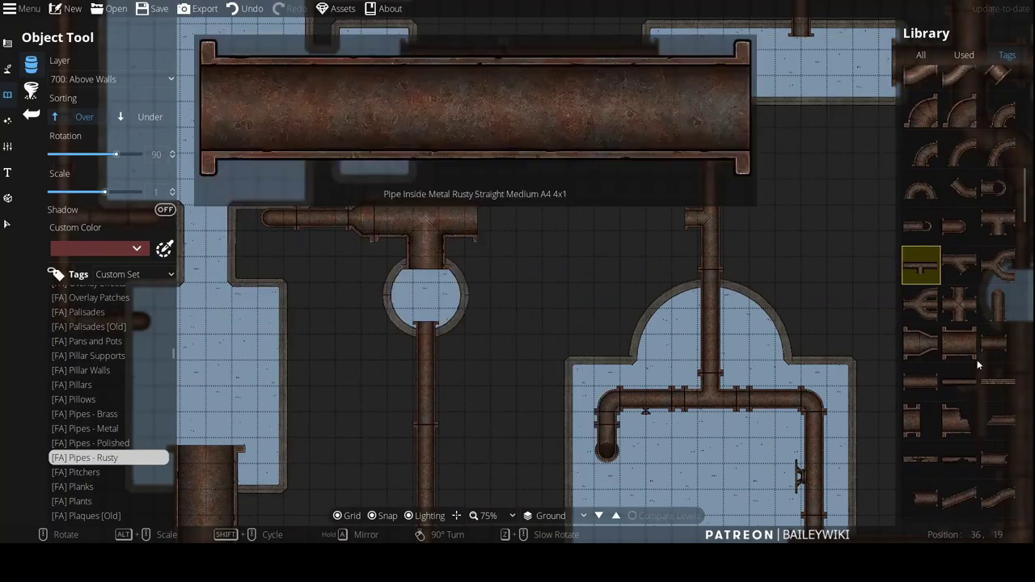
Step: Connect the medium T-junction's west branch to the large junction with a reducer, a large straight pipe and a Straight Large A2 2x2 at scale 1
scroll(1001, 198, "down", 3)
left_click(921, 280)
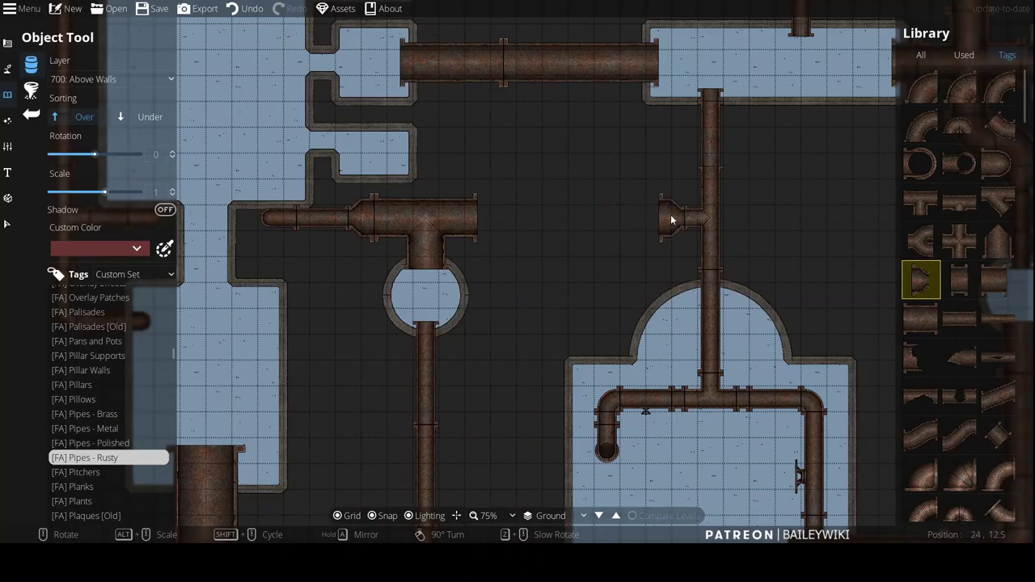
left_click(670, 218)
left_click(959, 318)
left_click(603, 220)
left_click(925, 328)
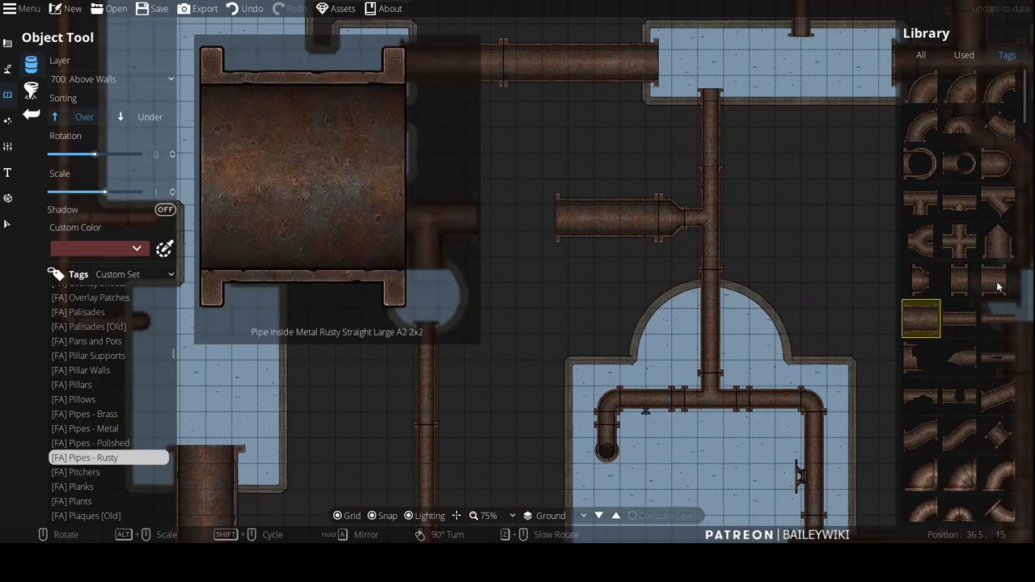
left_click(999, 280)
Step: Try a cracked large straight pipe at 90 rotation and scale 1 over the large vertical pipe north of the round pool
scroll(503, 333, "down", 2)
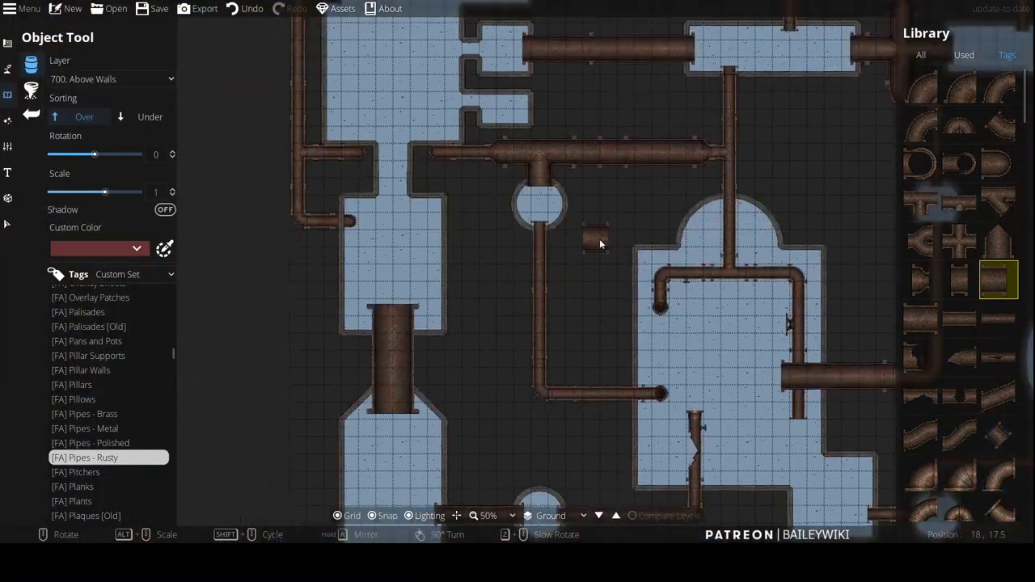
scroll(615, 342, "down", 2)
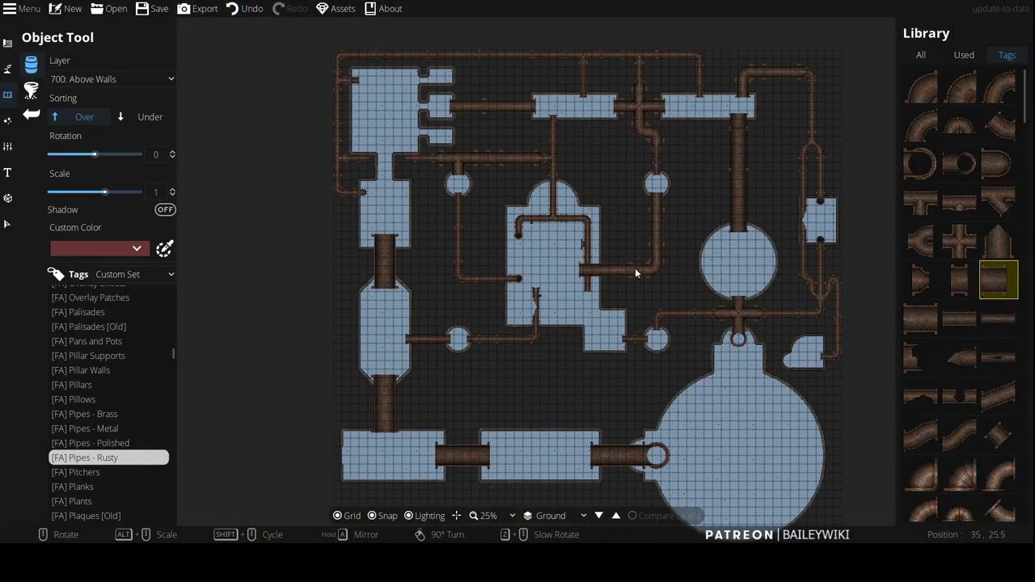
left_click_drag(635, 267, 604, 225)
left_click_drag(660, 158, 626, 254)
scroll(626, 254, "up", 3)
left_click(960, 400)
left_click_drag(570, 180, 479, 257)
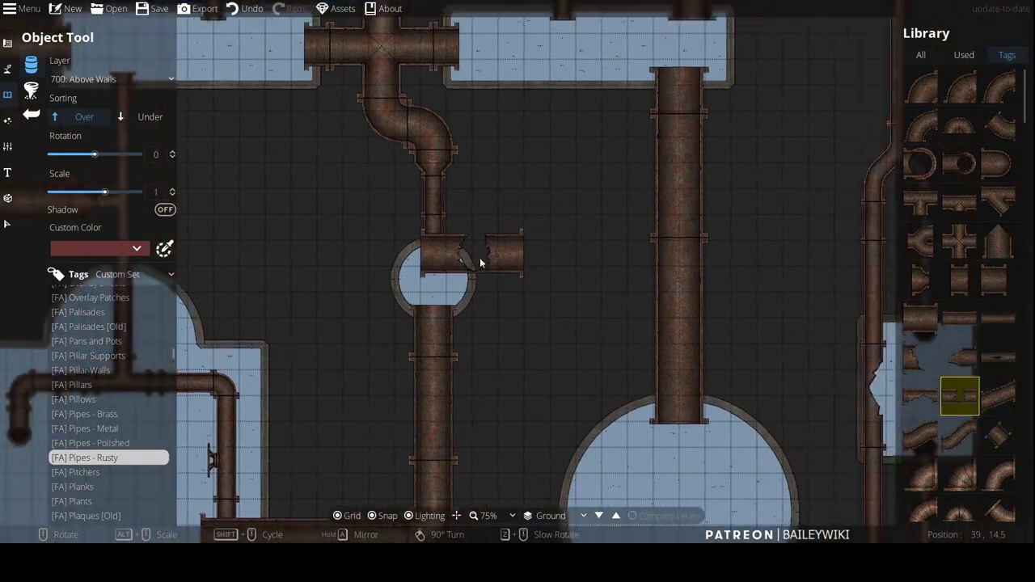
left_click(999, 357)
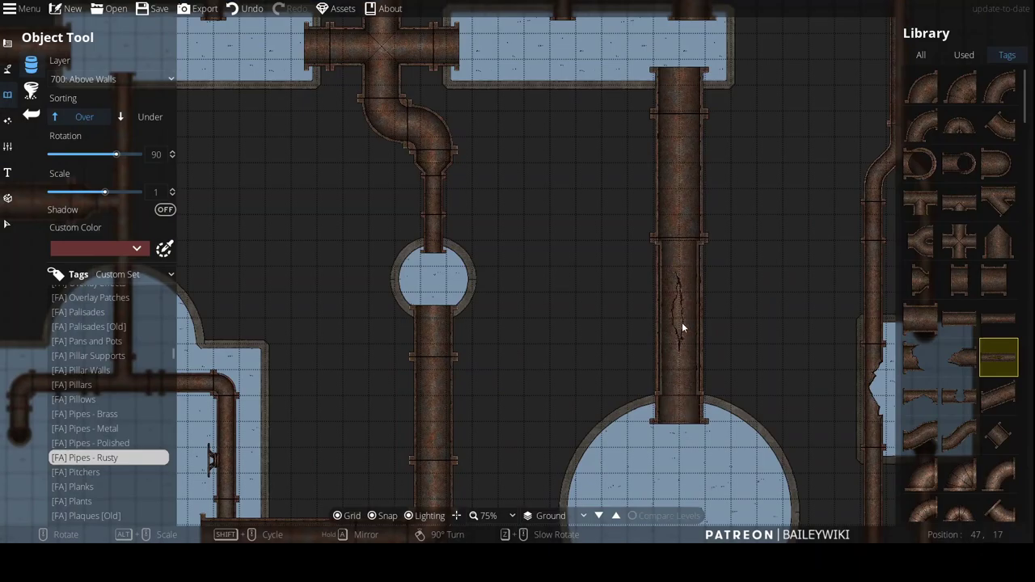
scroll(529, 322, "down", 4)
scroll(560, 266, "up", 2)
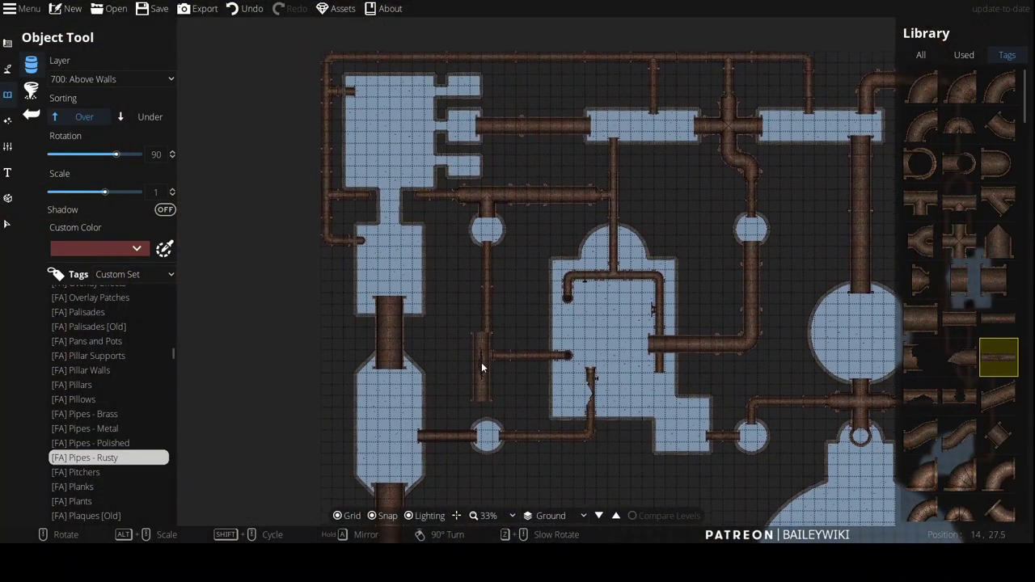
left_click_drag(483, 368, 449, 358)
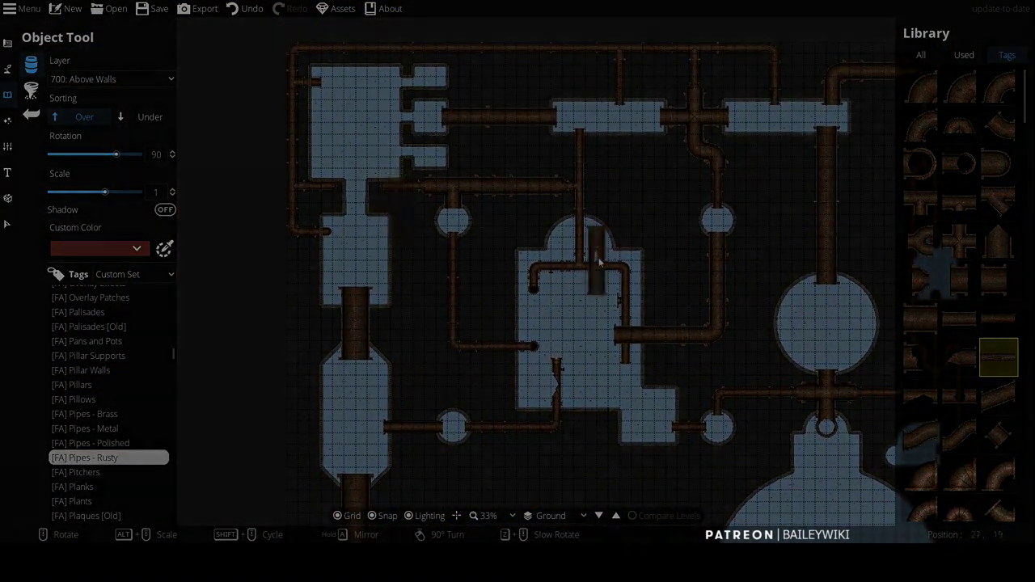